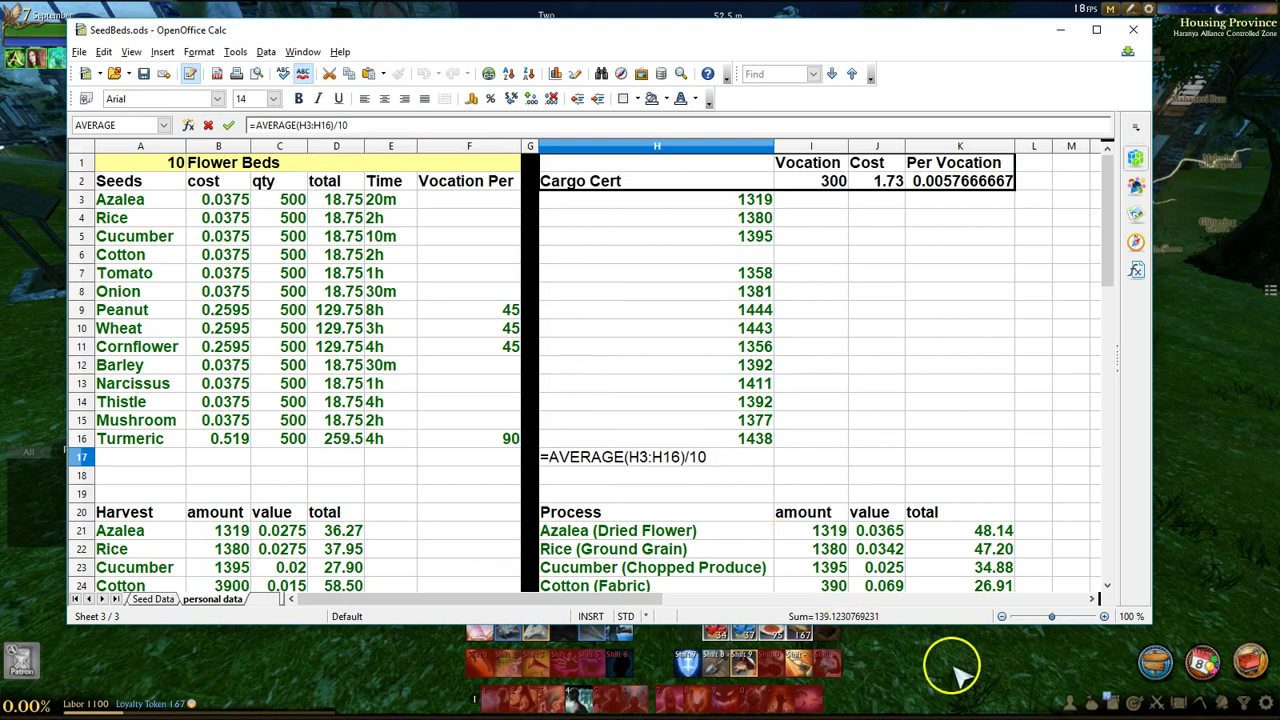
Step: Switch to the game and check the Farming proficiency in the Skills window, then close that window
key("alt+Tab")
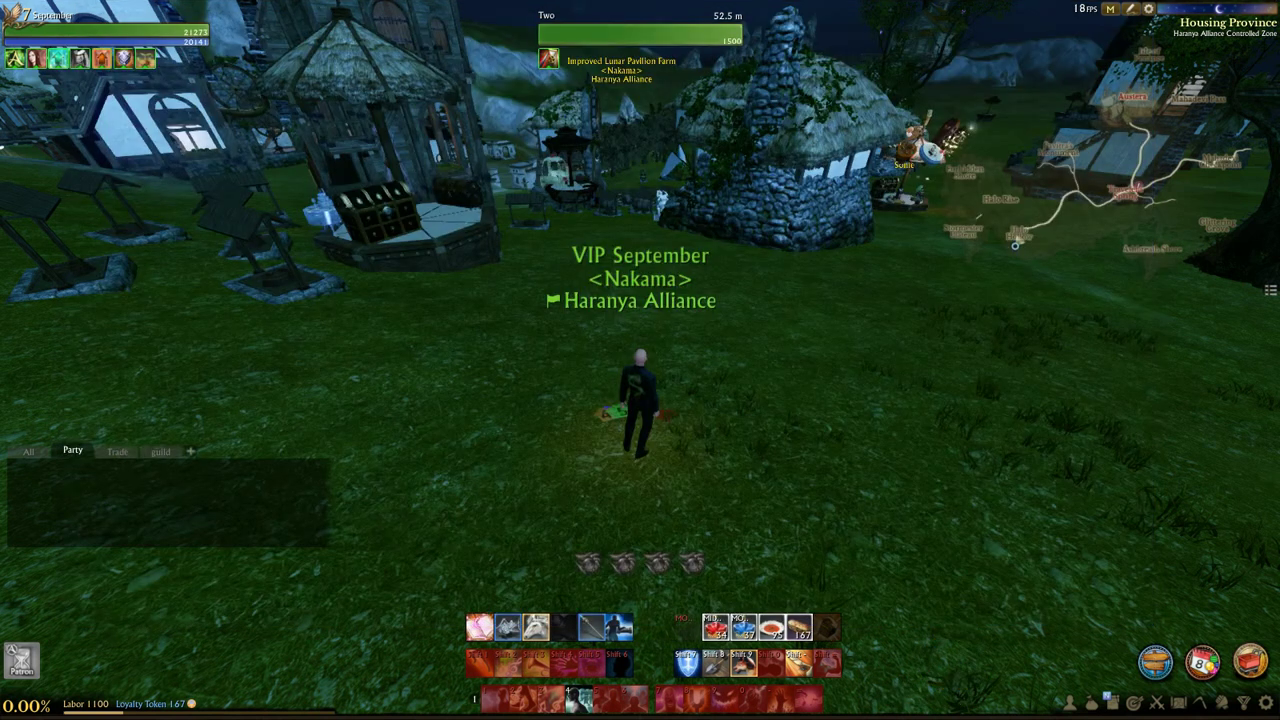
left_click(1160, 703)
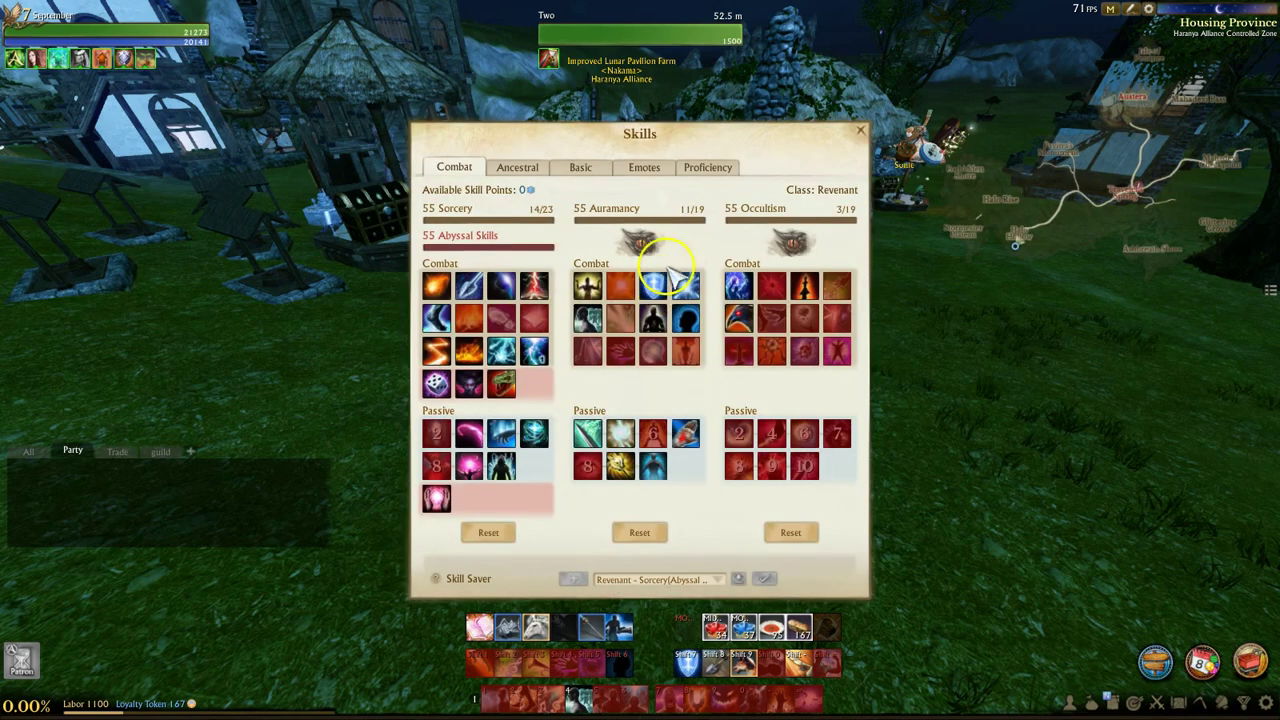
left_click(714, 170)
mouse_move(645, 300)
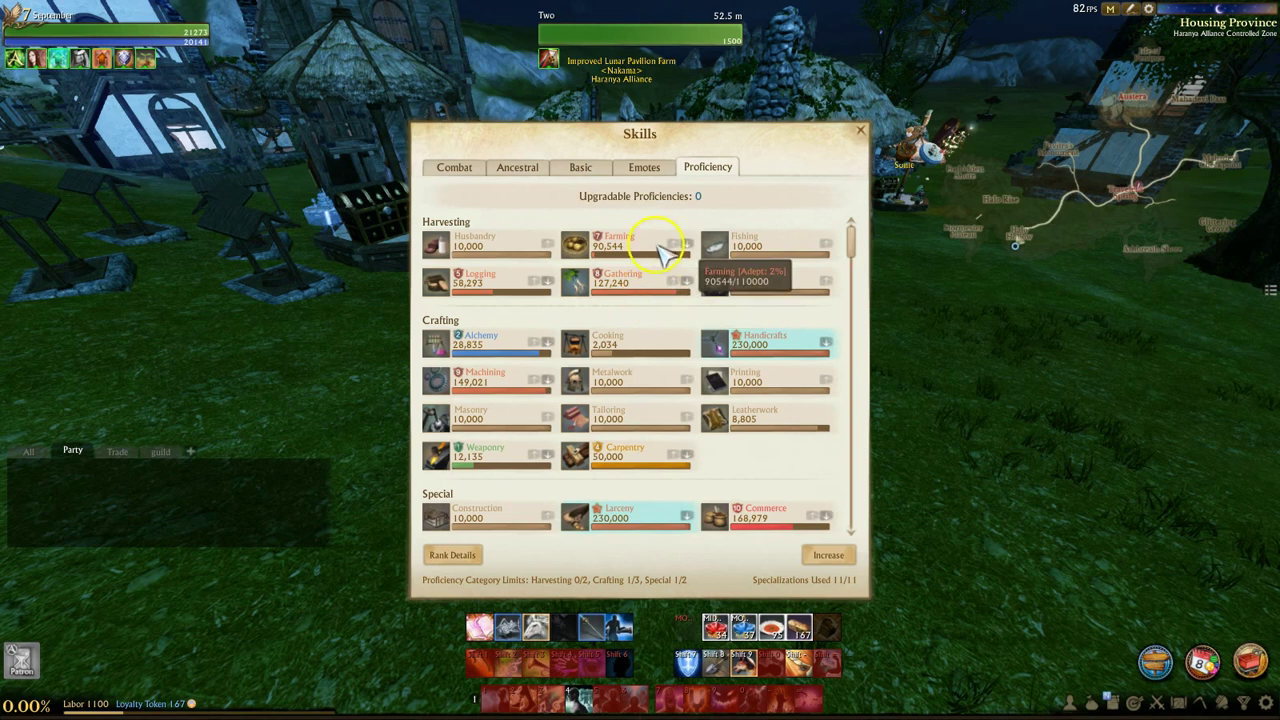
left_click(858, 132)
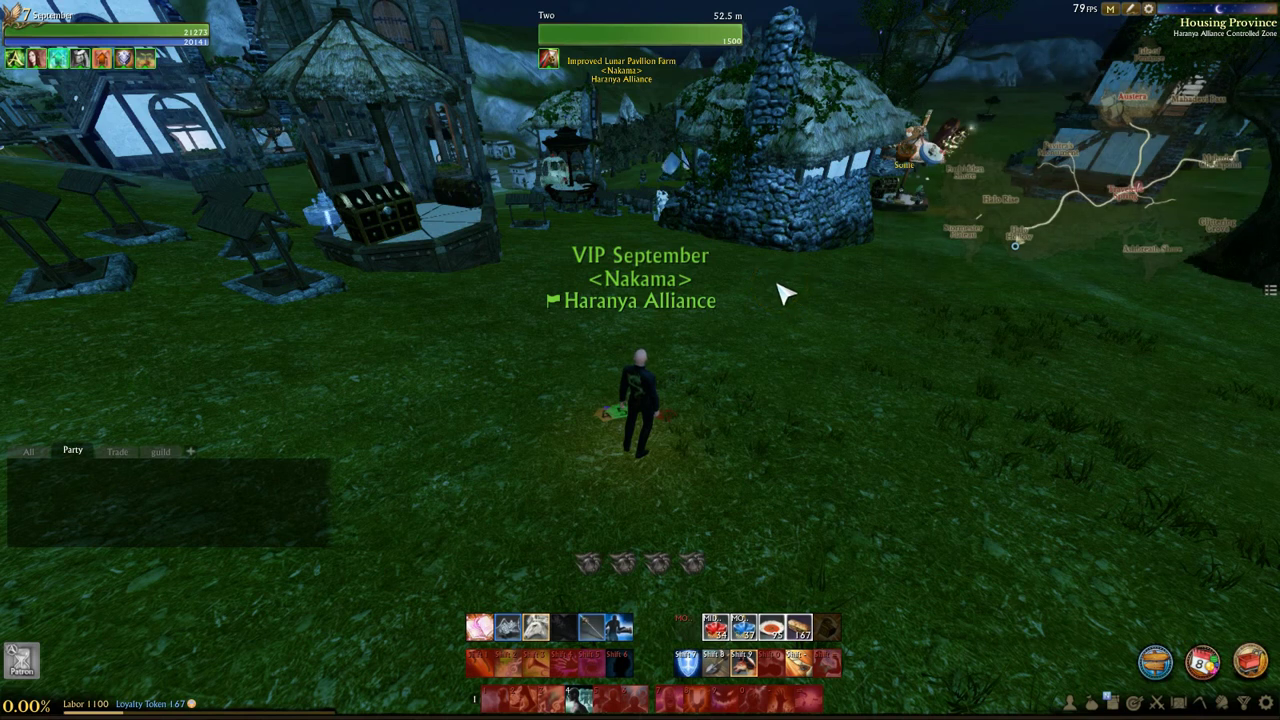
Step: Switch back to the SeedBeds.ods spreadsheet and enter =AVERAGE(H3:H16)/10 in cell H17
key("alt+Tab")
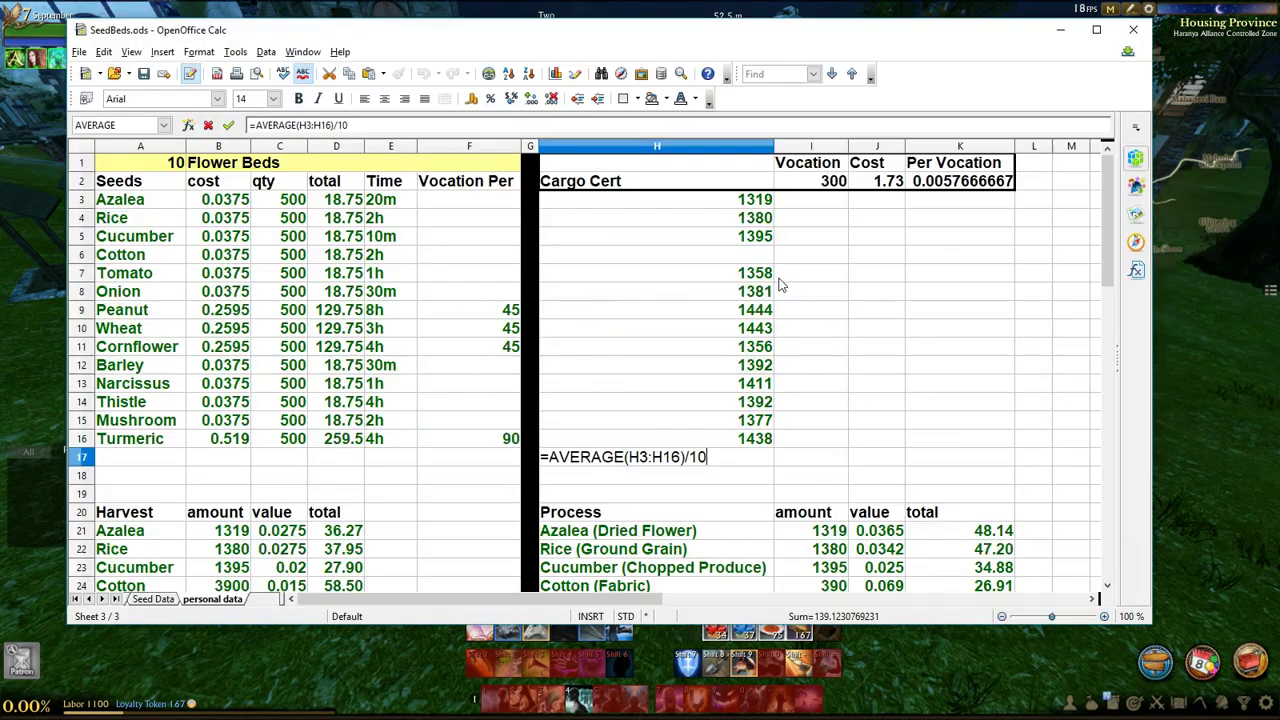
left_click(778, 458)
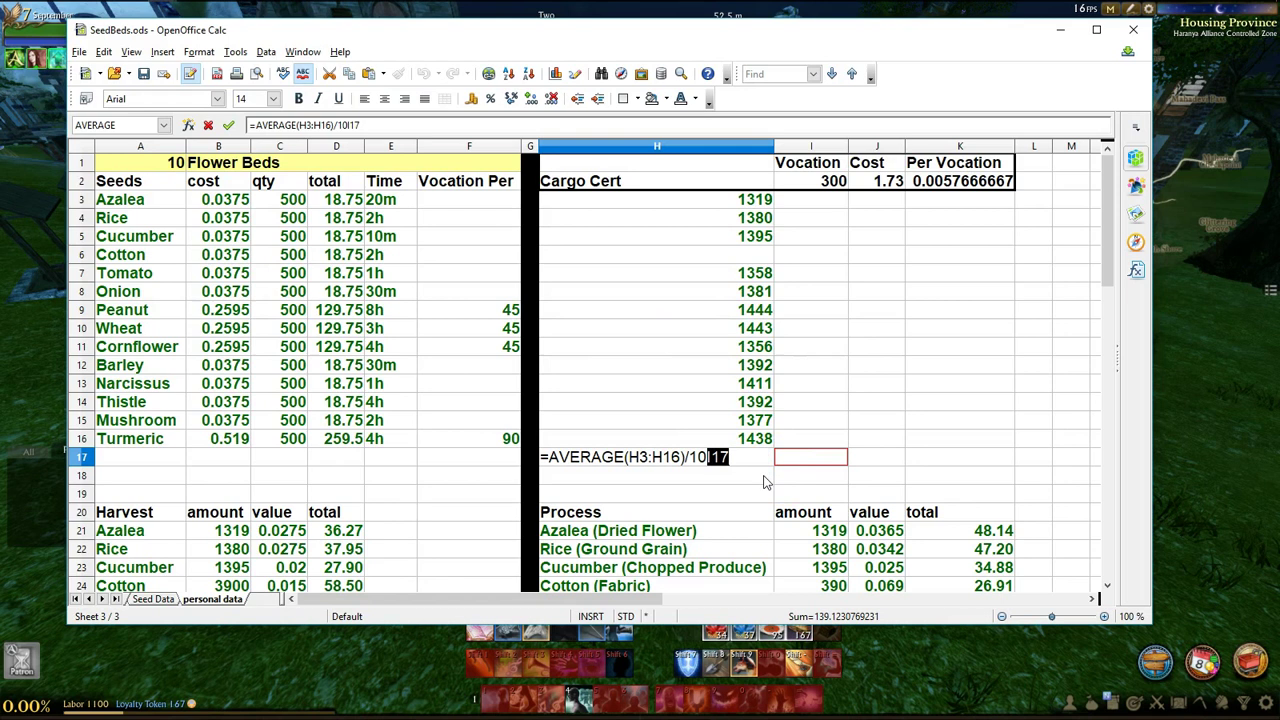
key("F12")
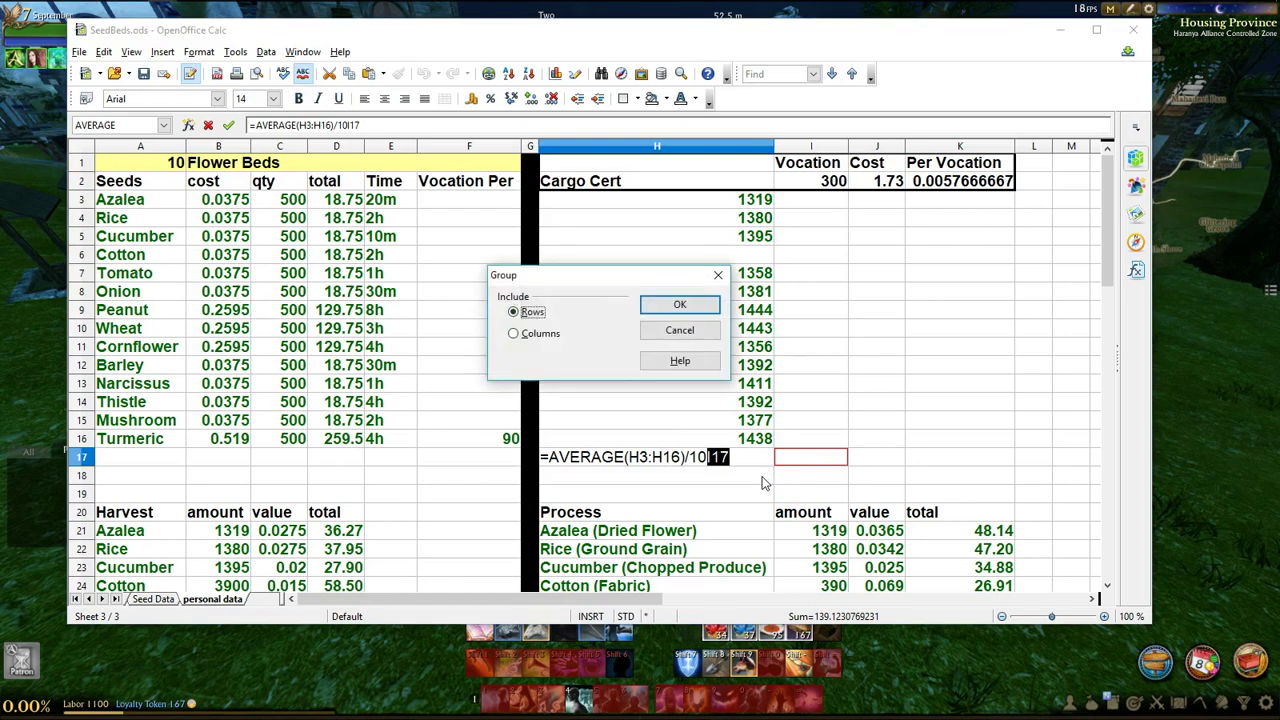
left_click(680, 330)
left_click(376, 124)
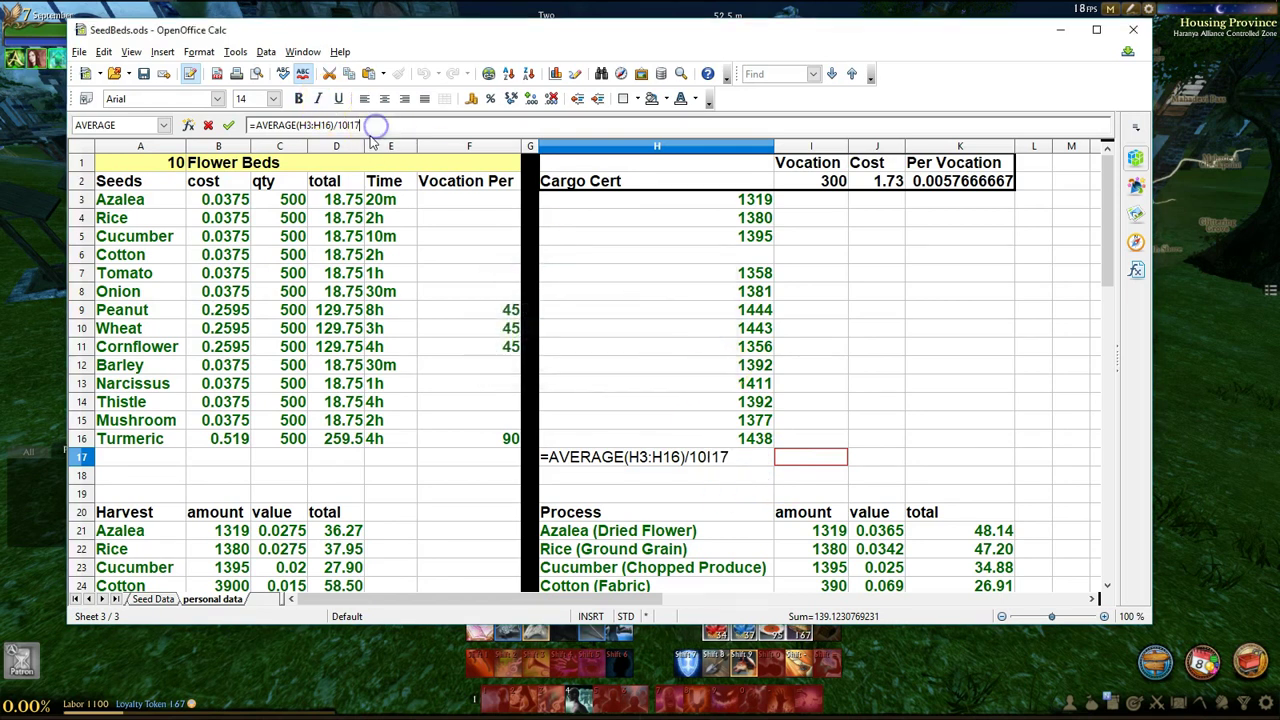
key("Return")
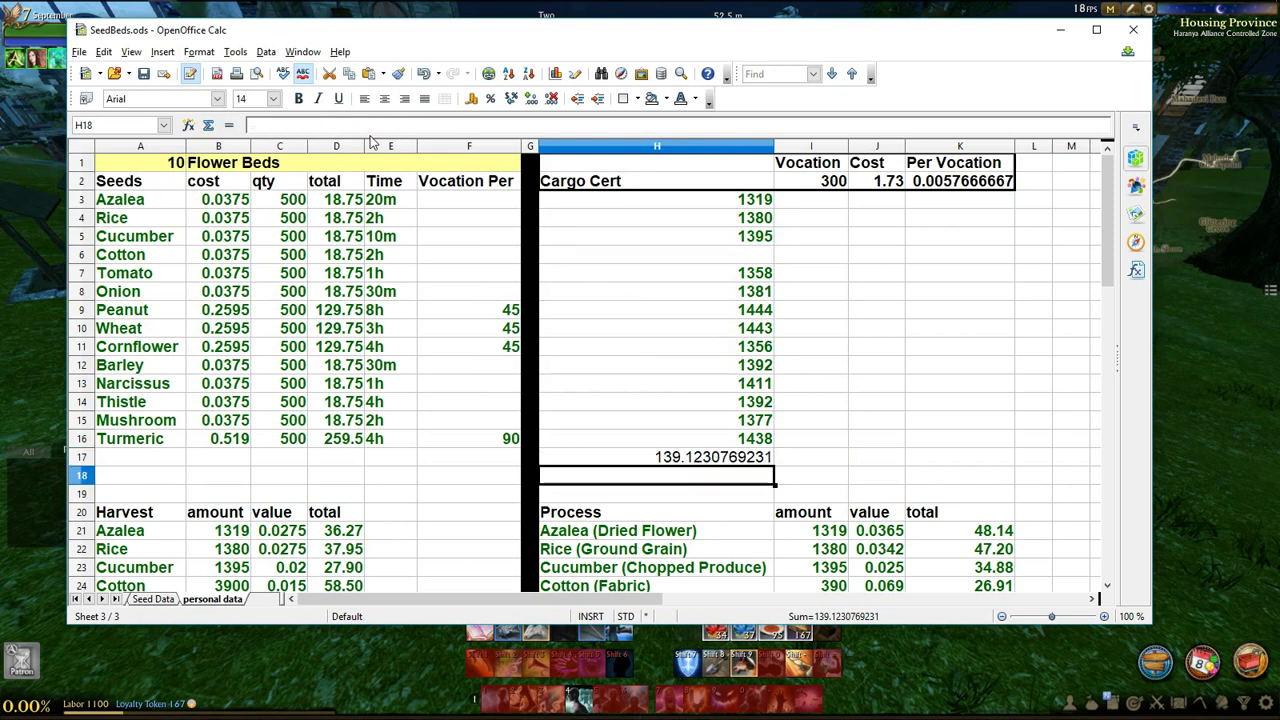
Step: Compare the Cotton harvest amount in B24 with the Cotton row's entry in H6 of the yield list
scroll(280, 380, "down", 5)
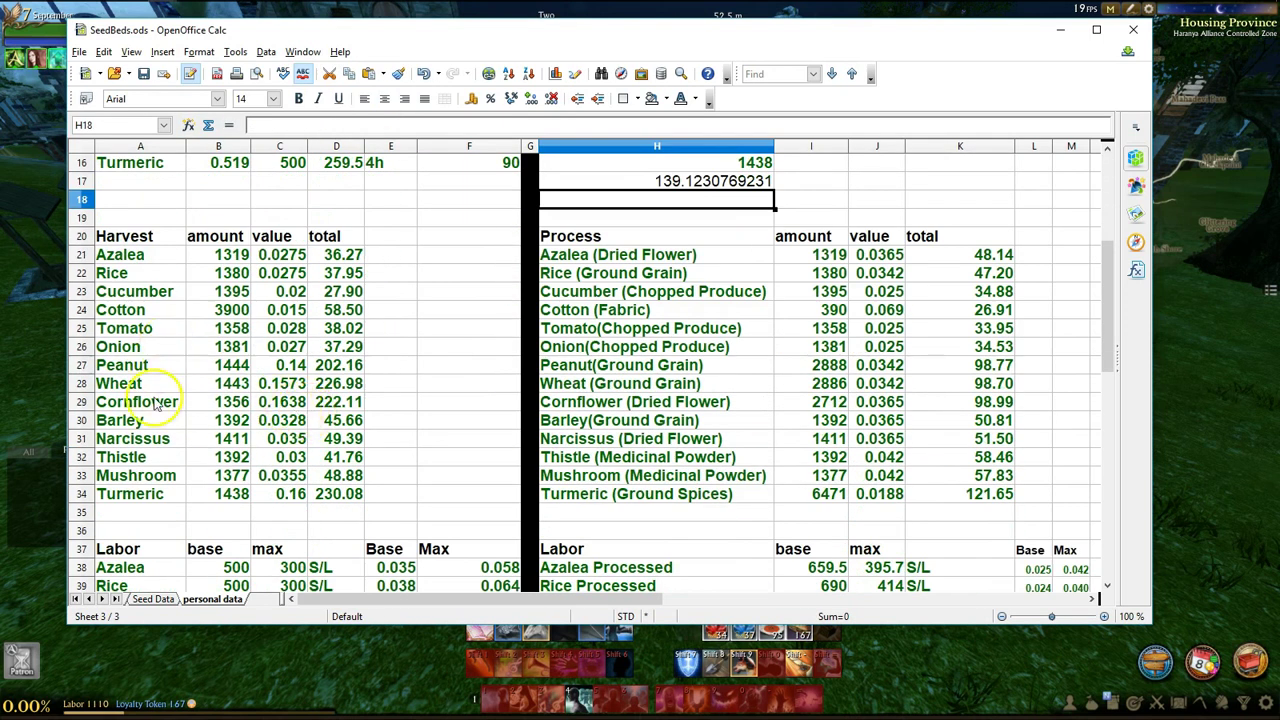
left_click_drag(130, 310, 232, 318)
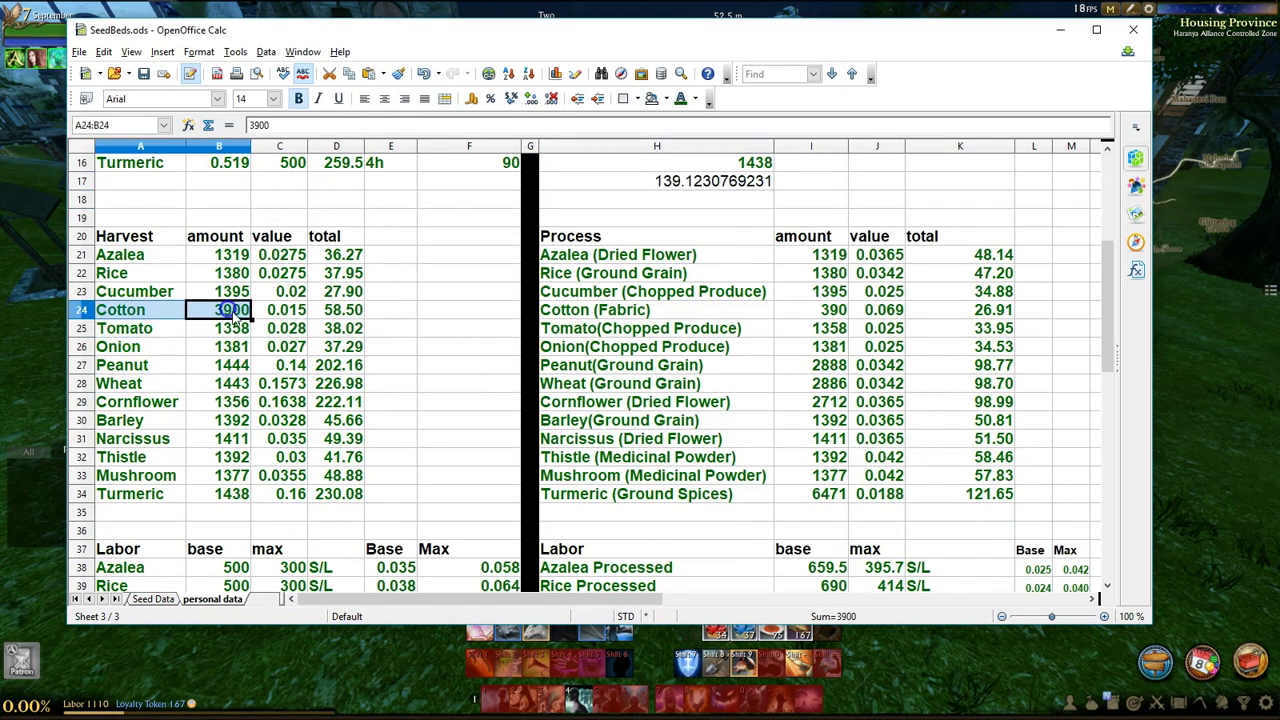
left_click(228, 318)
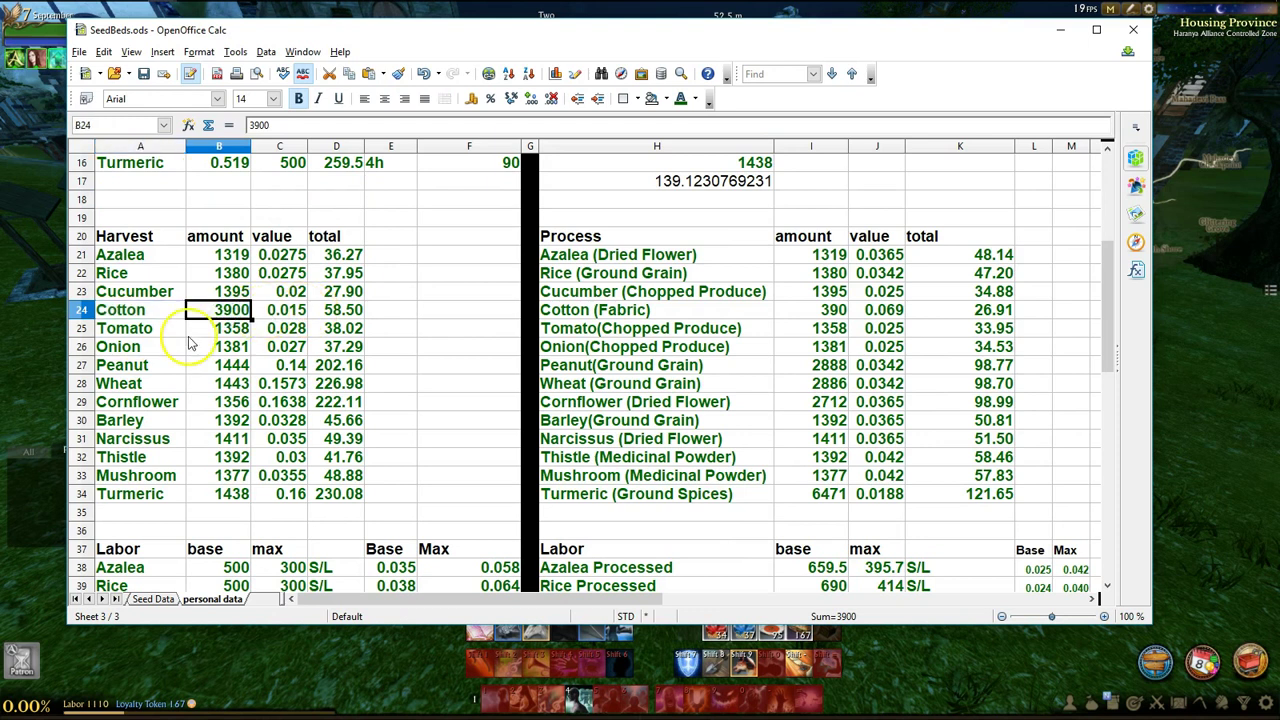
scroll(413, 330, "up", 3)
scroll(714, 350, "up", 1)
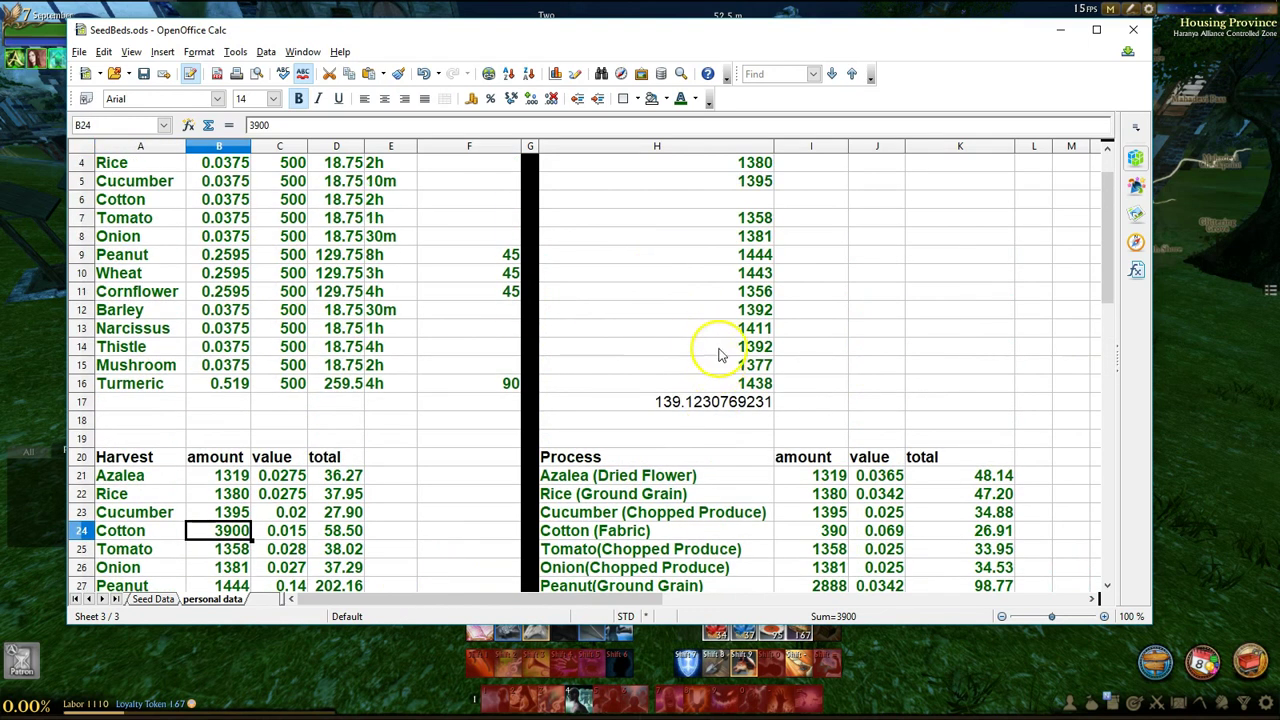
left_click(755, 197)
scroll(771, 401, "up", 1)
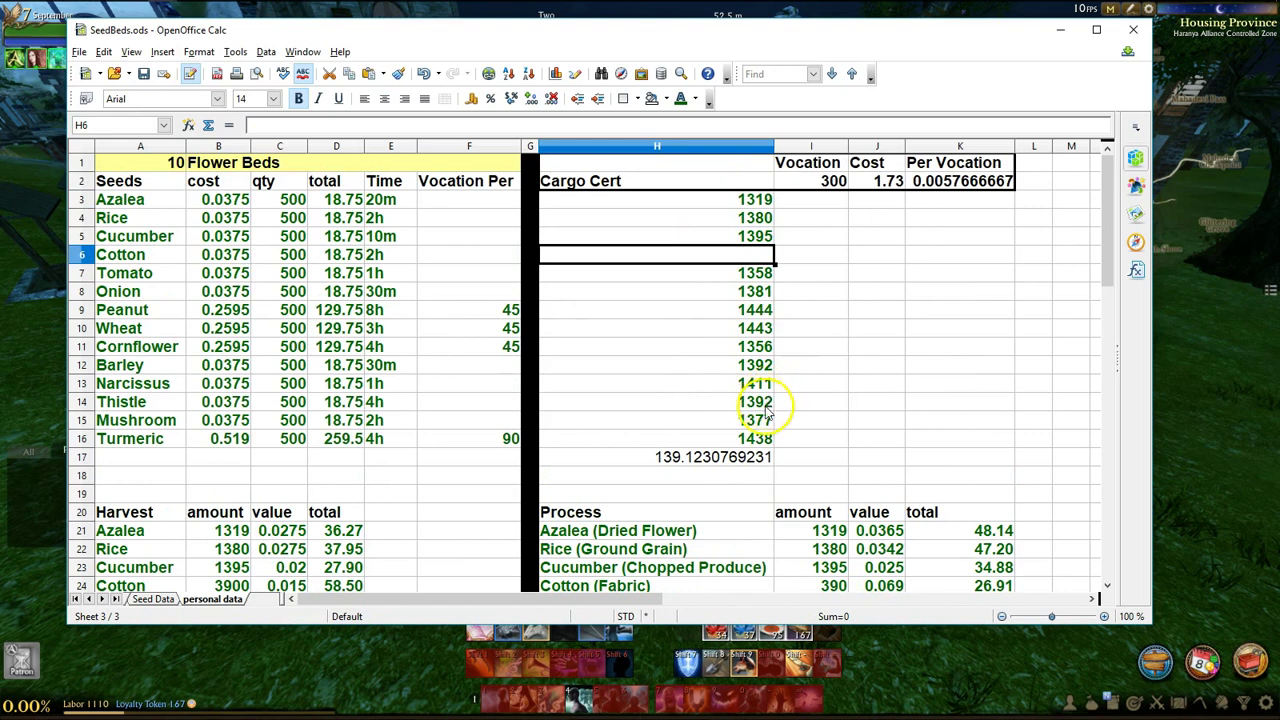
Step: Inspect the average formula in H17 and the range of yields it covers, leaving the formula as it is
left_click(734, 463)
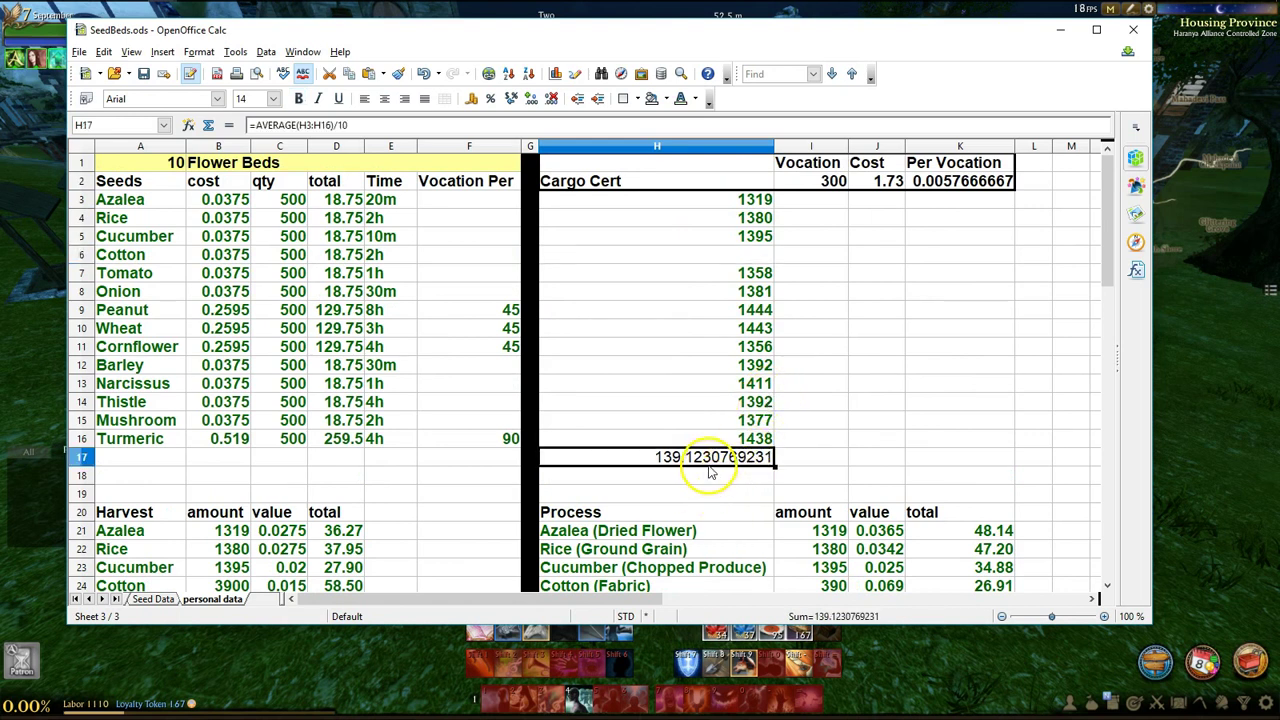
left_click_drag(720, 201, 707, 383)
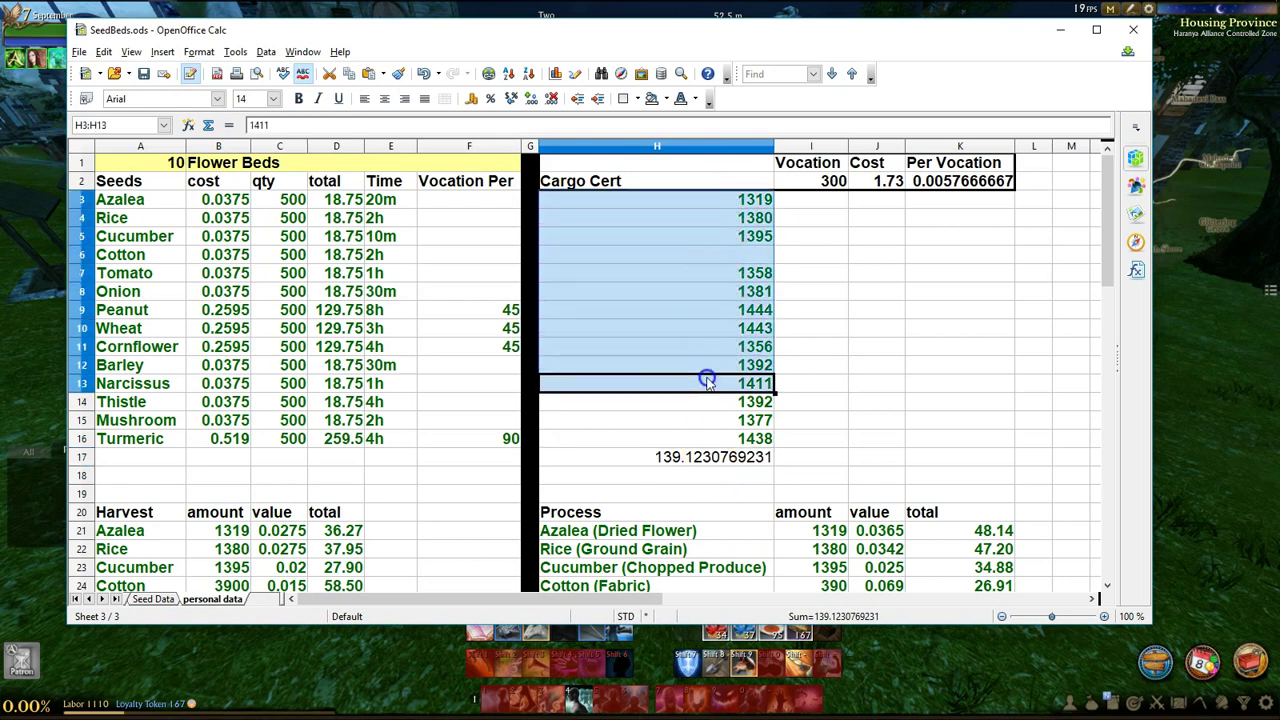
left_click_drag(736, 458, 727, 210)
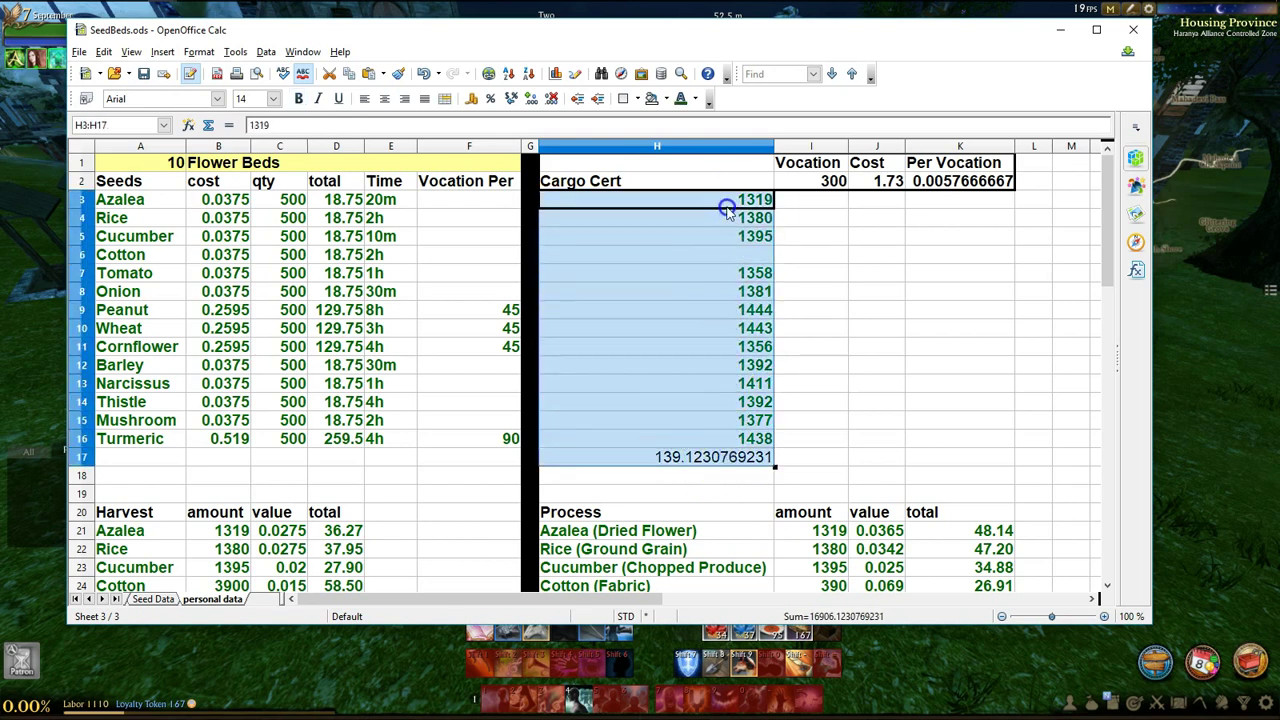
left_click(740, 460)
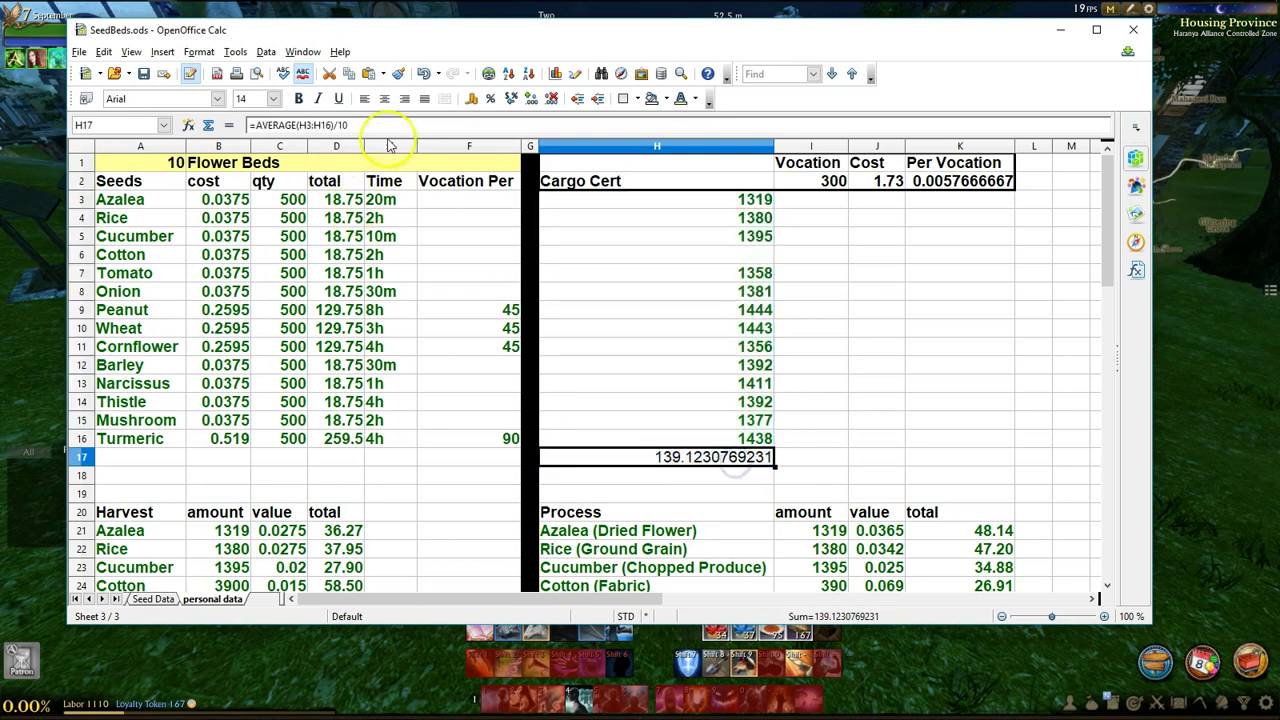
left_click(385, 125)
left_click(716, 457)
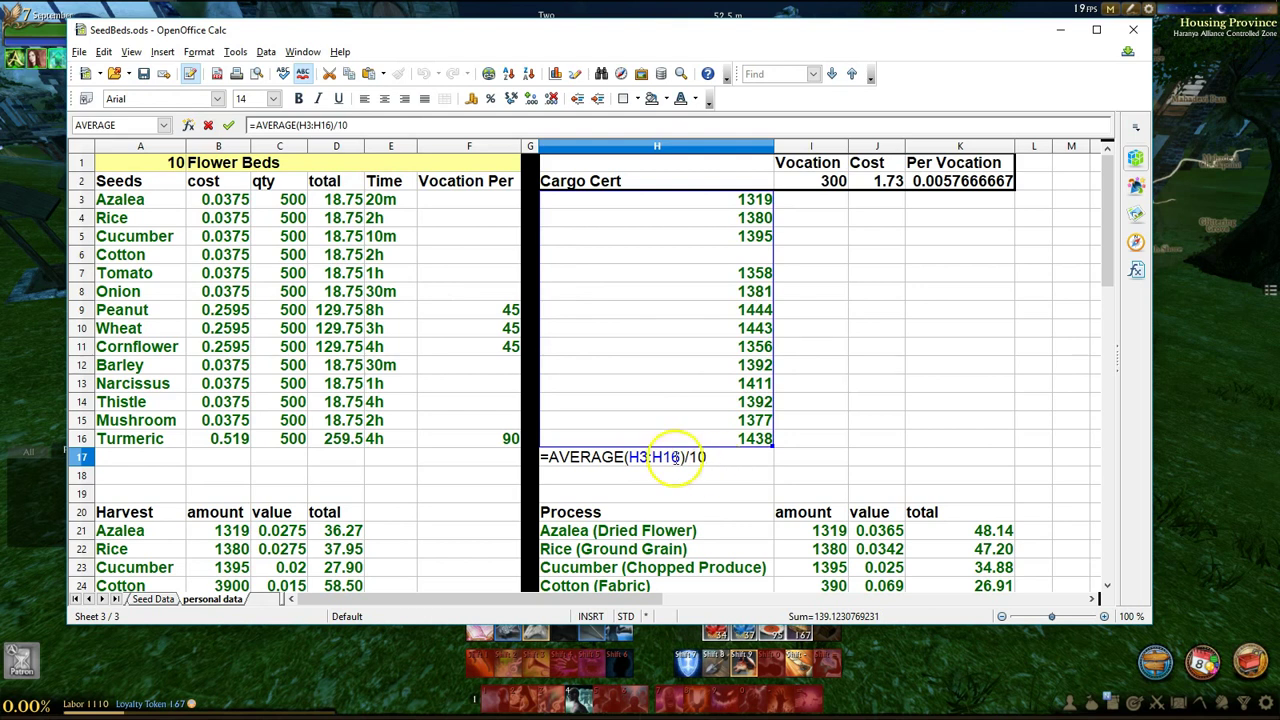
scroll(340, 395, "down", 6)
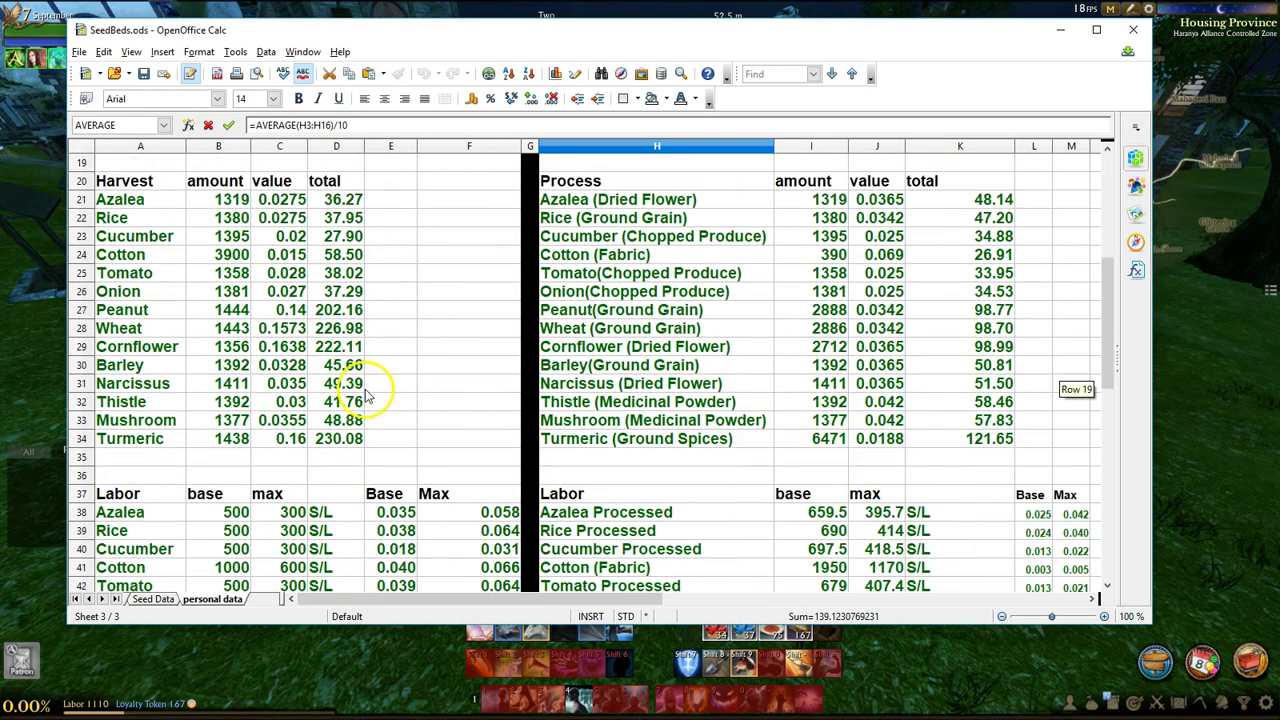
scroll(365, 395, "up", 4)
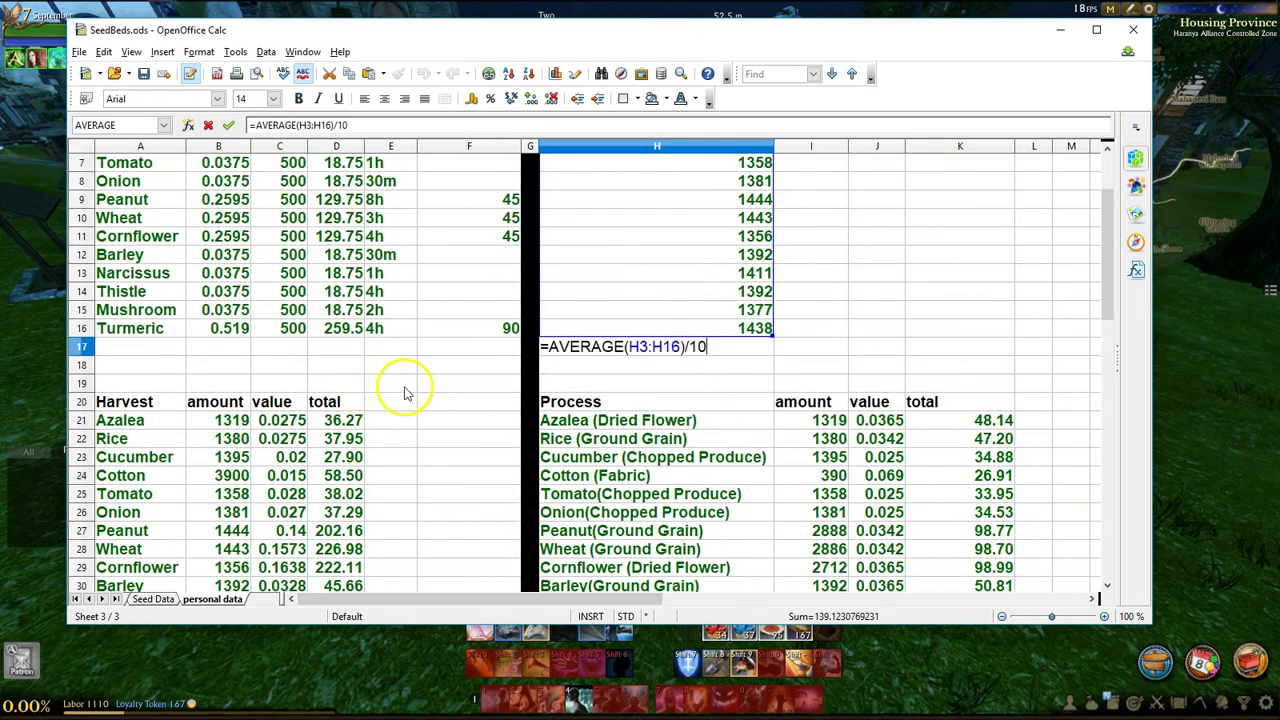
key("Return")
Step: Delete the contents of the yield list and its average in H3:H17, keeping the cell formats
left_click(766, 383)
scroll(760, 390, "up", 2)
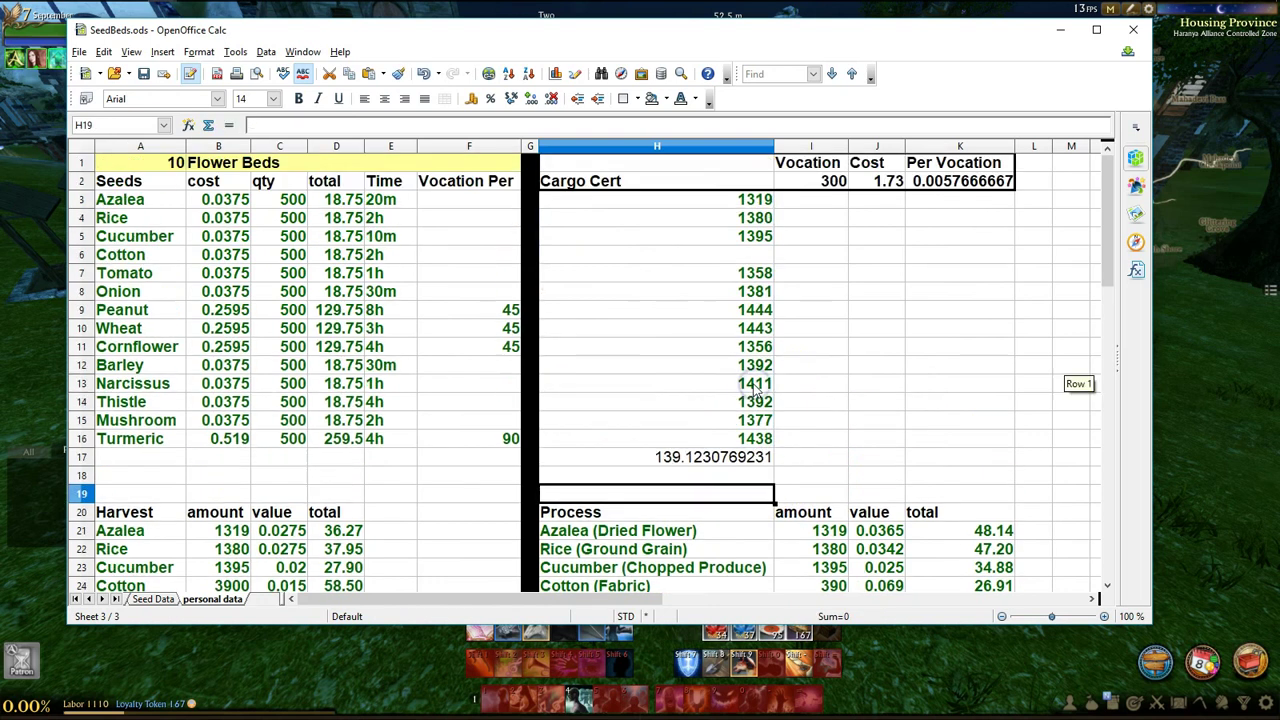
left_click_drag(757, 199, 733, 456)
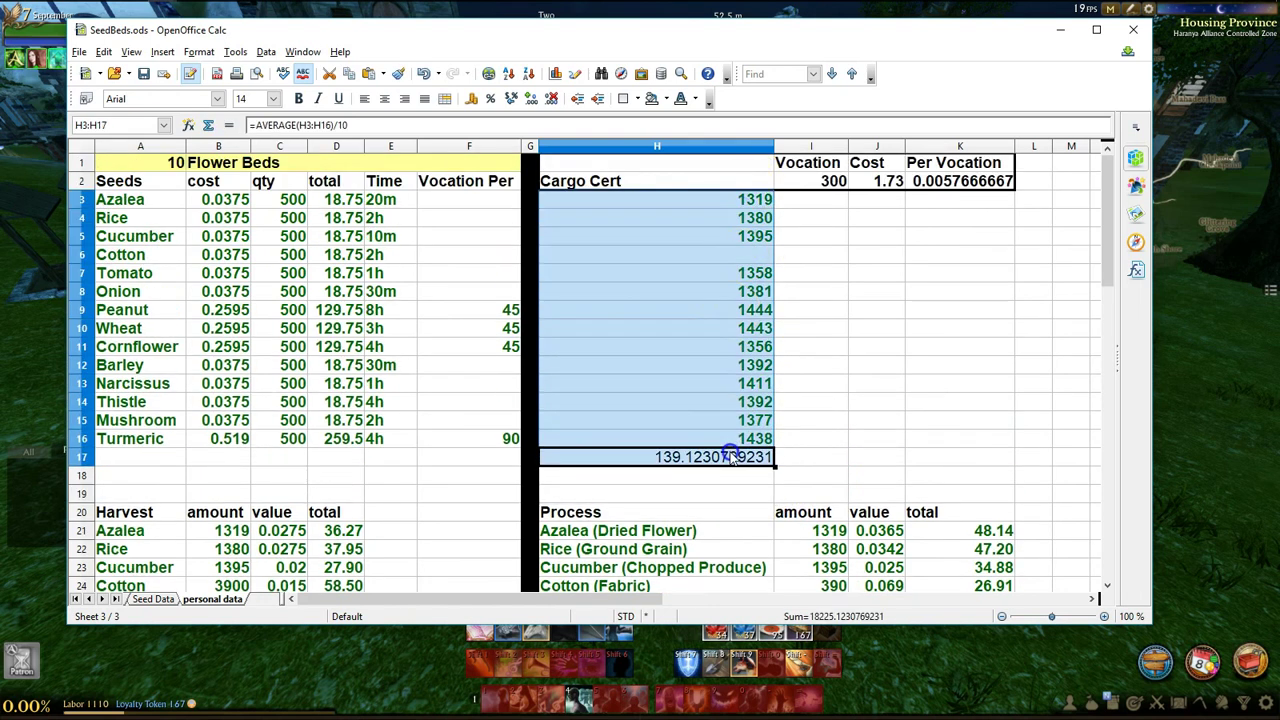
key("BackSpace")
left_click(690, 257)
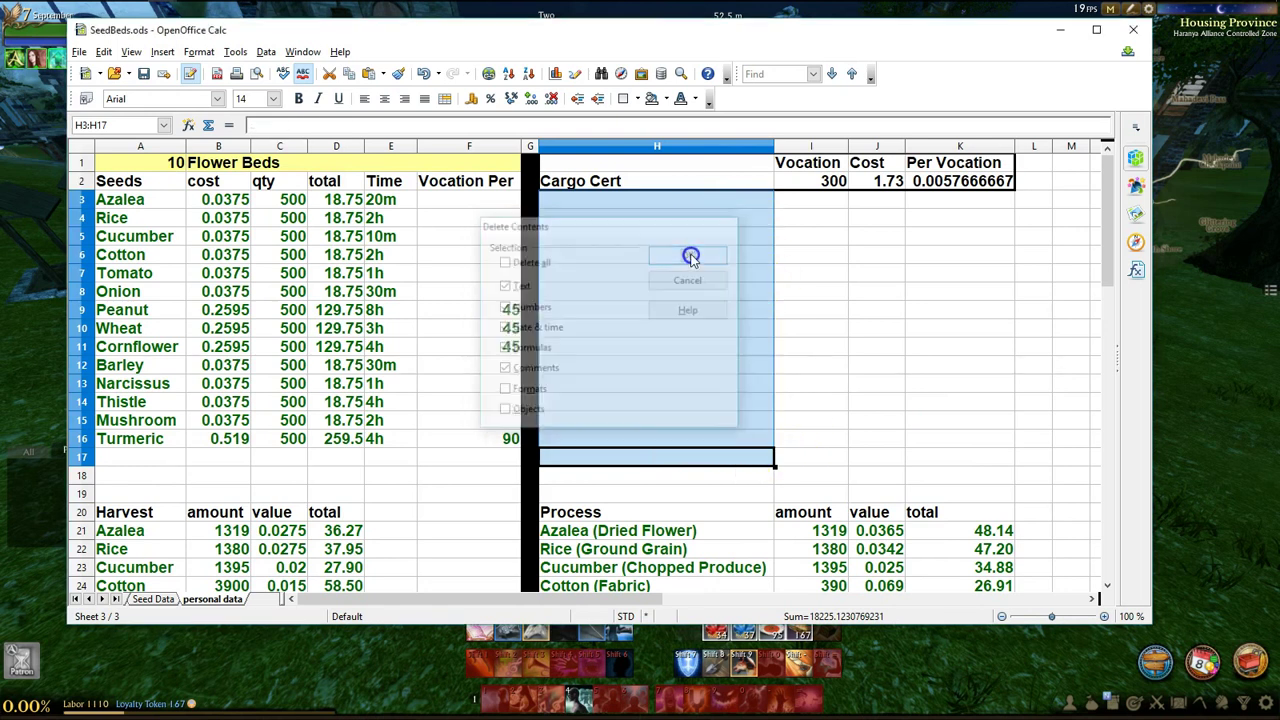
left_click(805, 312)
left_click(760, 347)
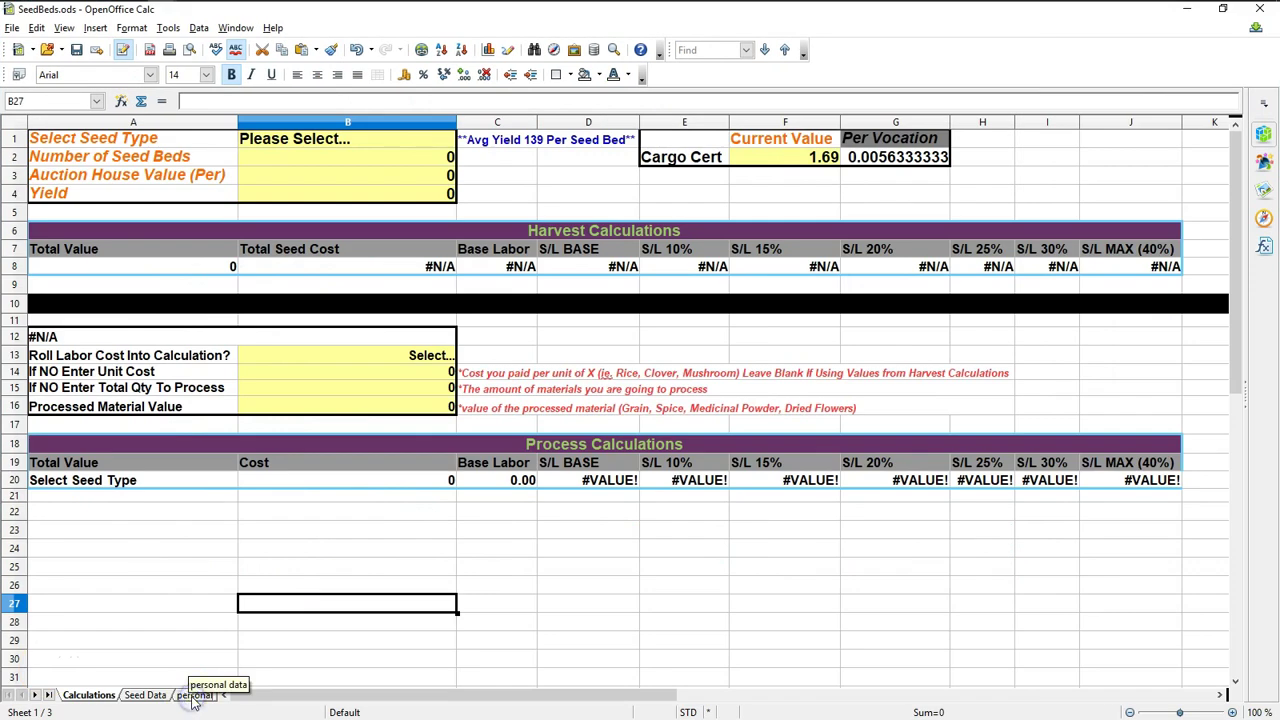
Step: On the Calculations sheet, review the yellow input cells B2:B4 and B13:B16 and the Cargo Cert current value in F2
left_click(75, 697)
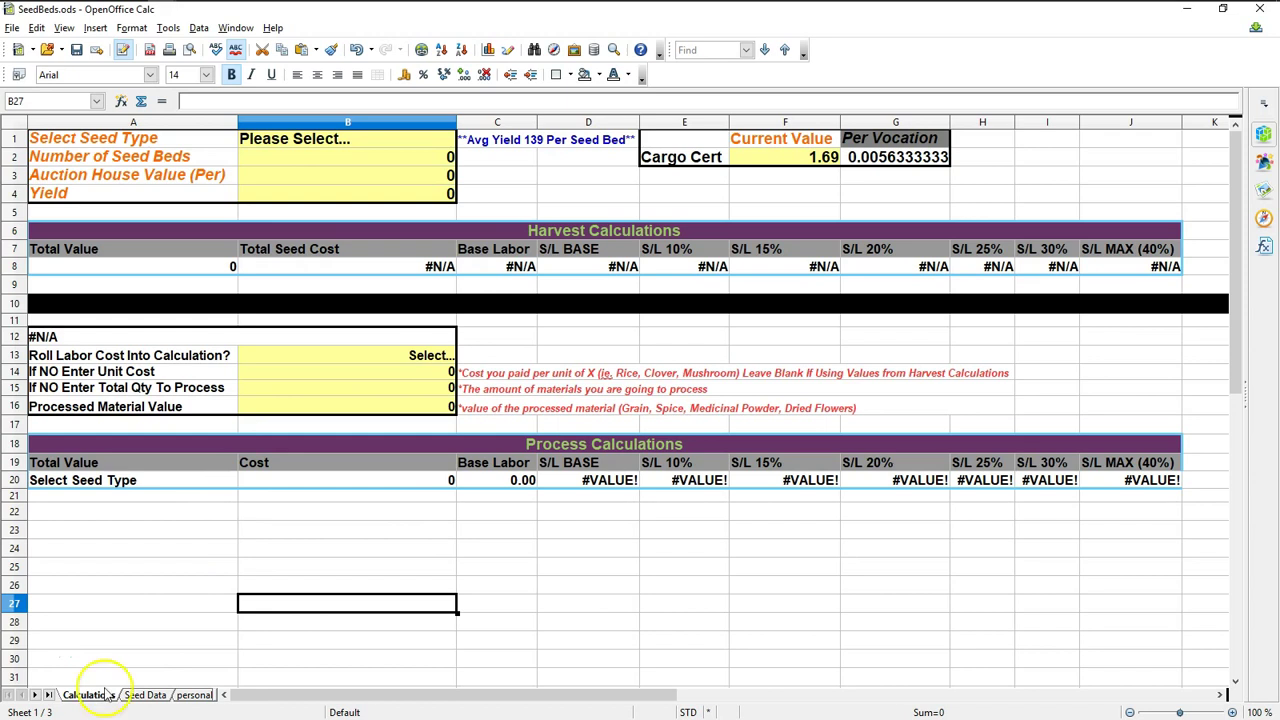
left_click_drag(386, 157, 374, 194)
left_click_drag(370, 355, 363, 400)
left_click(776, 157)
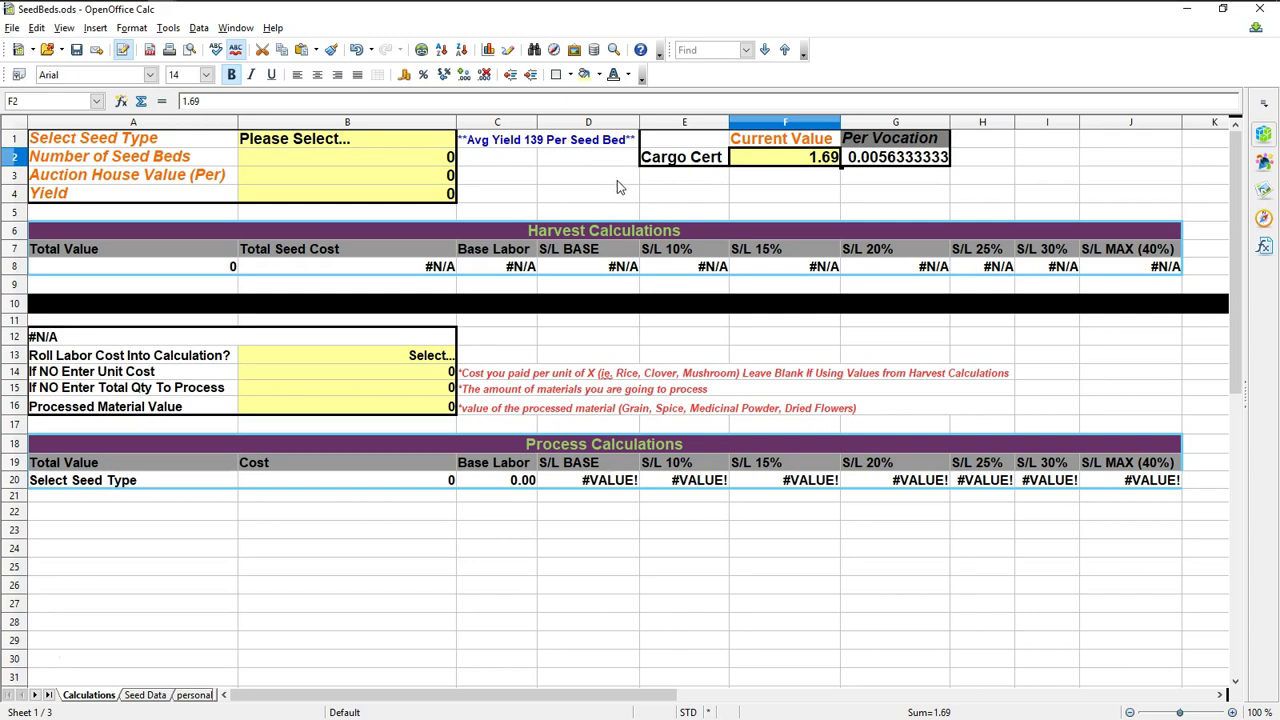
Step: Examine the Harvest Calculations and Process Calculations sections of the Calculations sheet
left_click_drag(110, 305, 700, 128)
left_click_drag(571, 697, 444, 706)
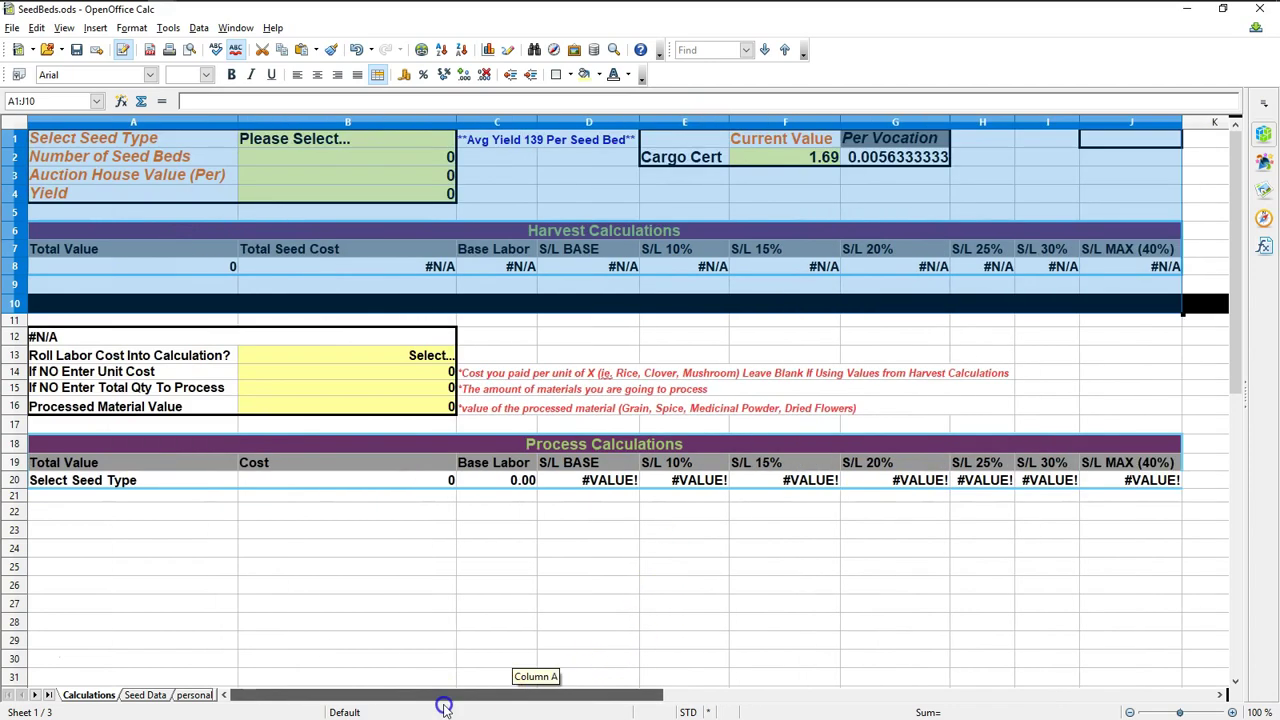
left_click(604, 231)
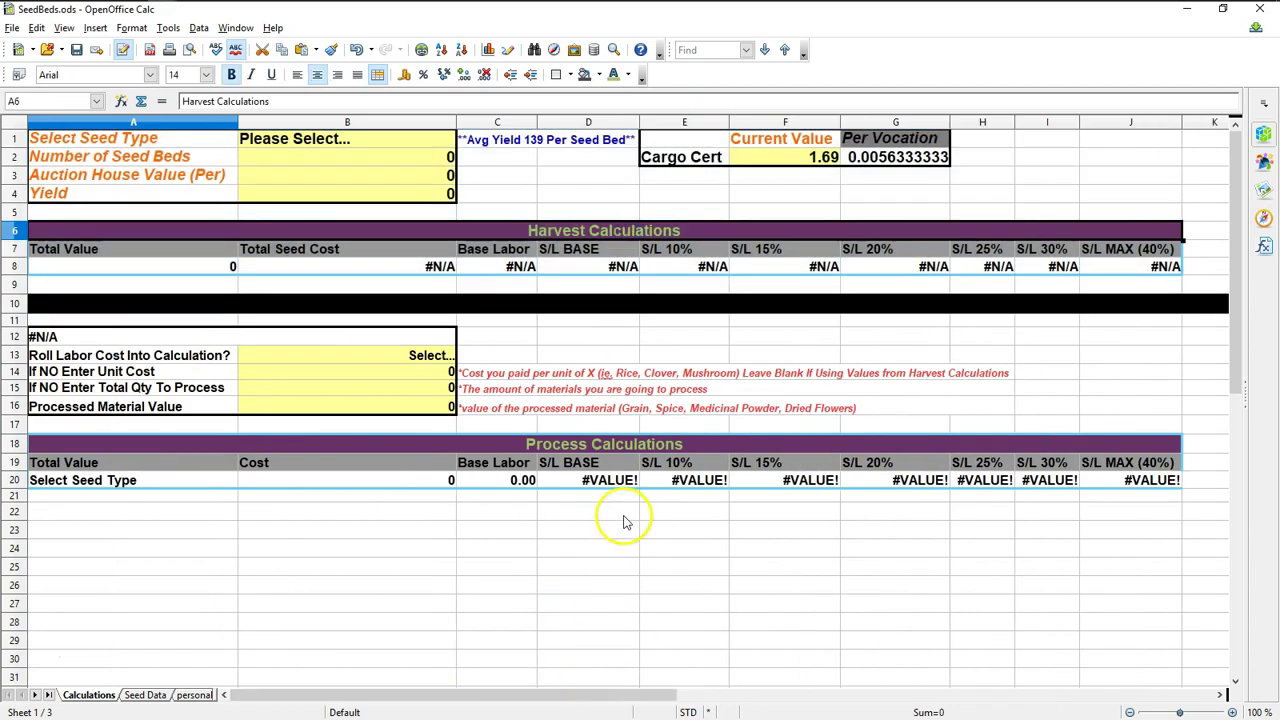
left_click(598, 445)
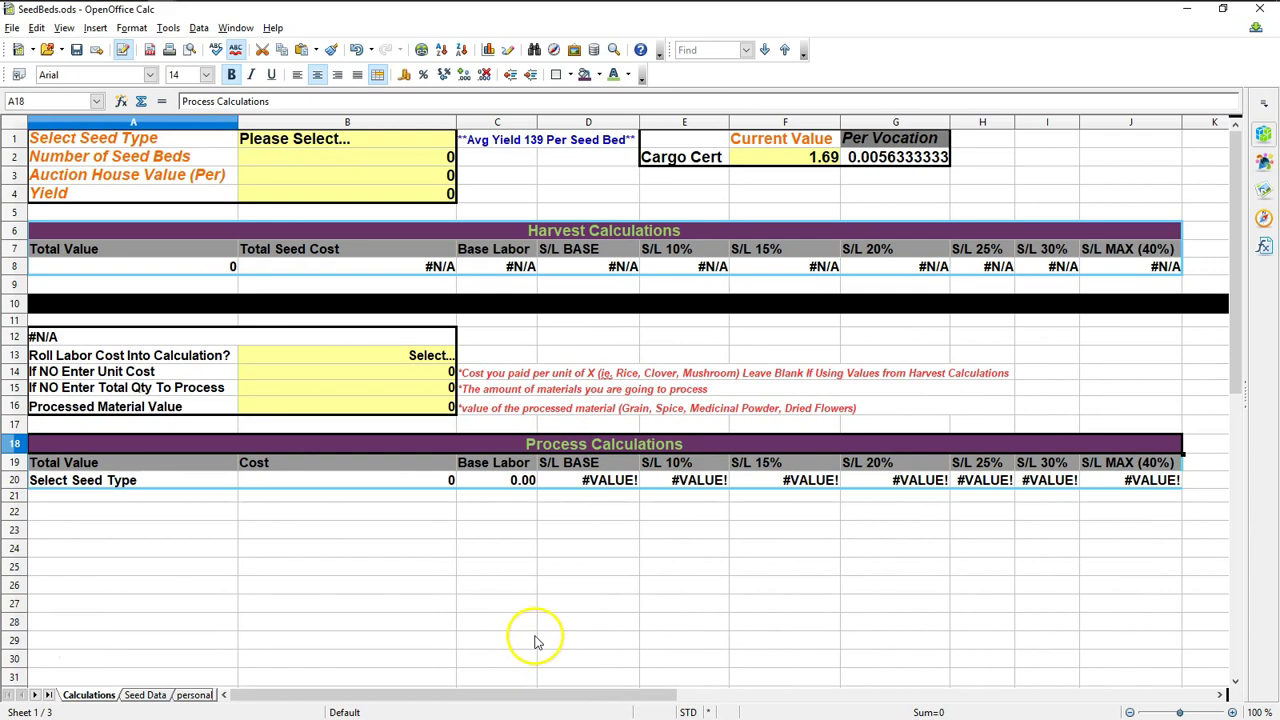
left_click(517, 569)
left_click(429, 571)
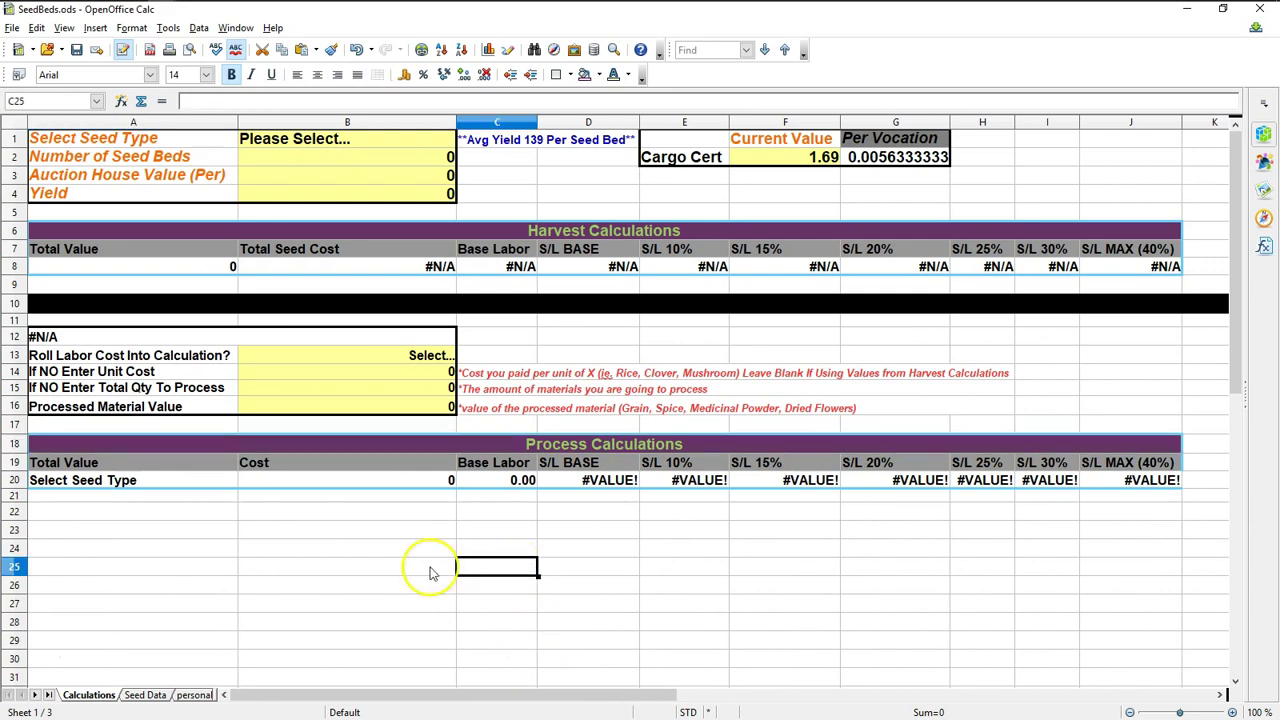
left_click(219, 551)
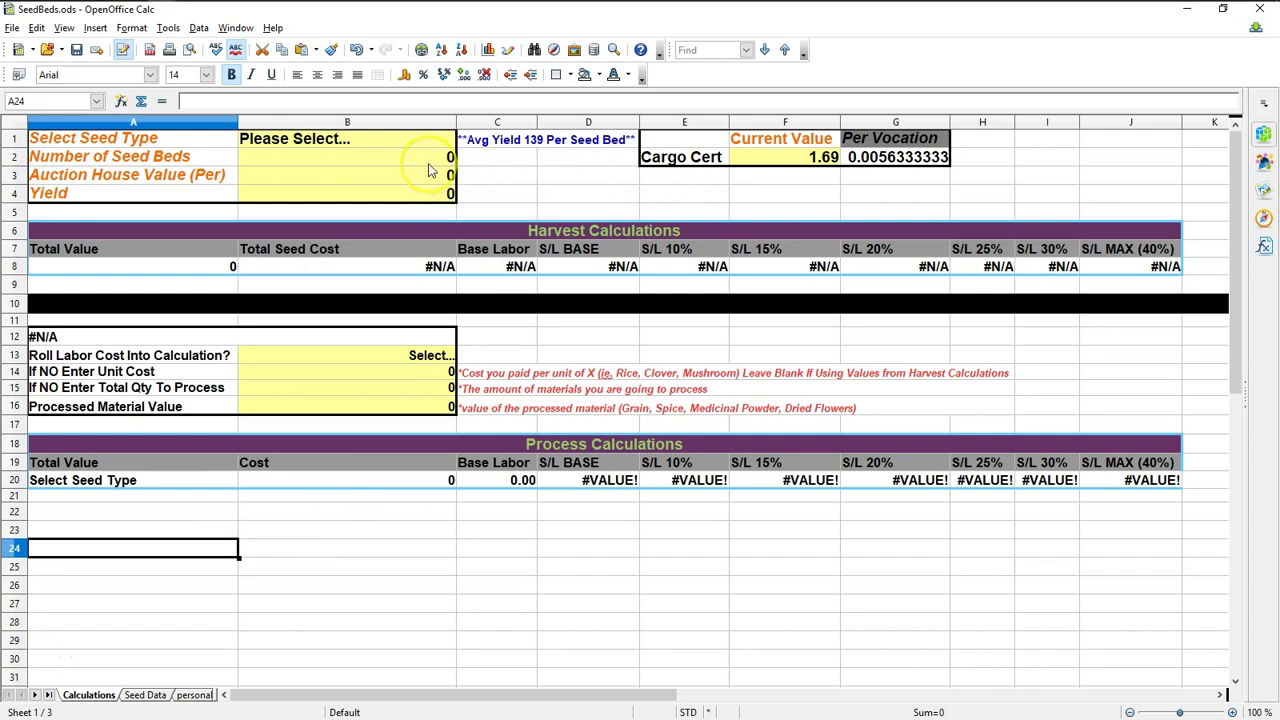
mouse_move(586, 234)
left_mouse_down()
mouse_move(376, 140)
mouse_move(572, 216)
left_mouse_up()
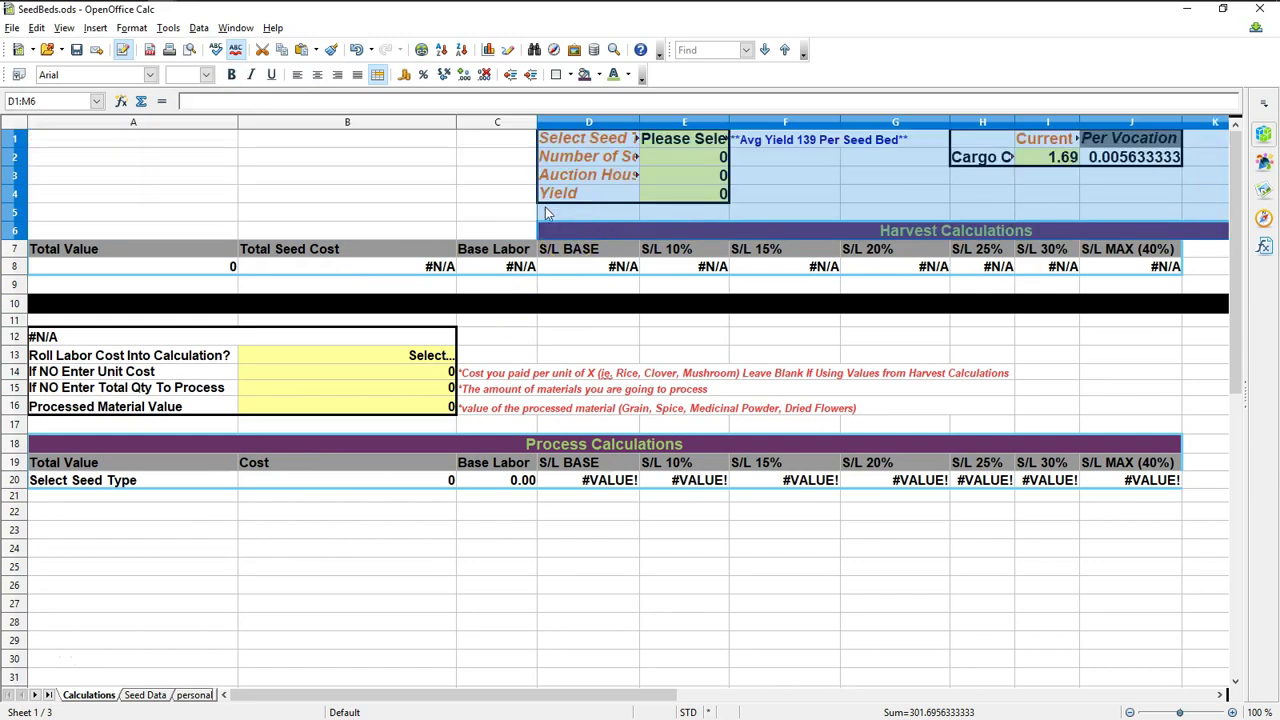
key("ctrl+z")
left_click(548, 214)
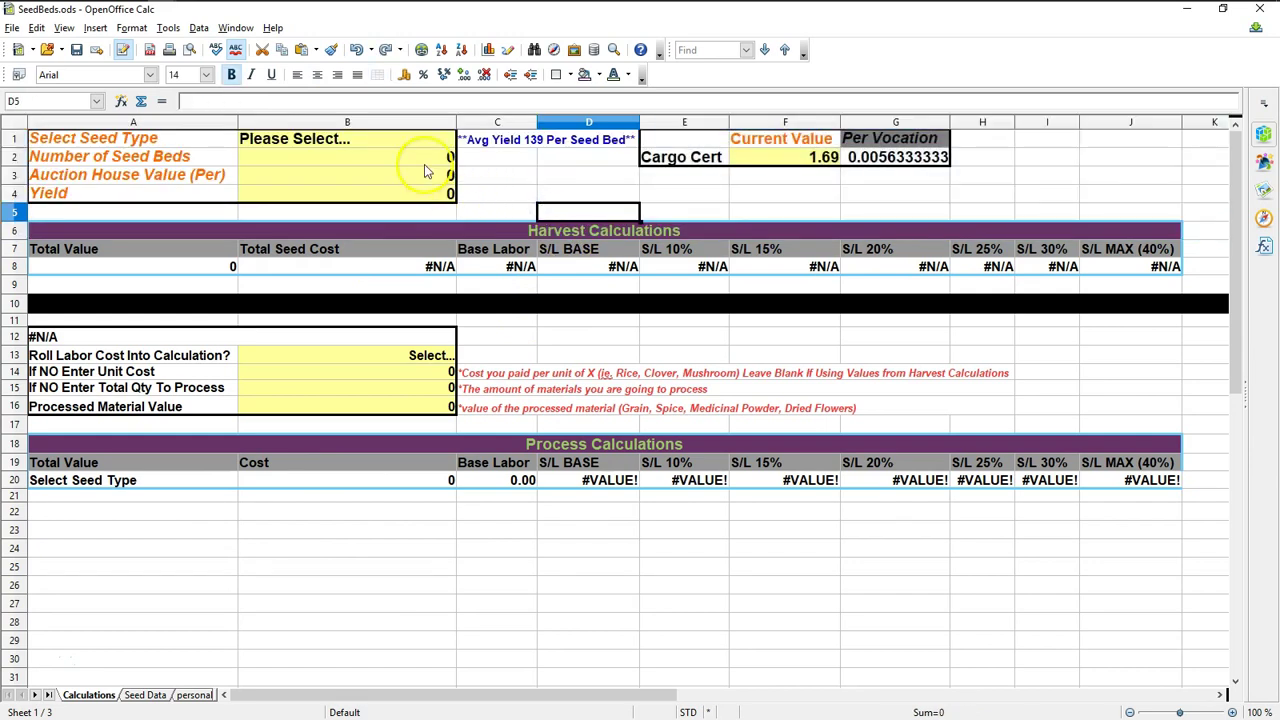
Step: Review the harvest result cells in row 8, from Total Seed Cost through S/L MAX (40%)
left_click_drag(386, 268, 1108, 277)
left_click(1118, 266)
left_click(820, 288)
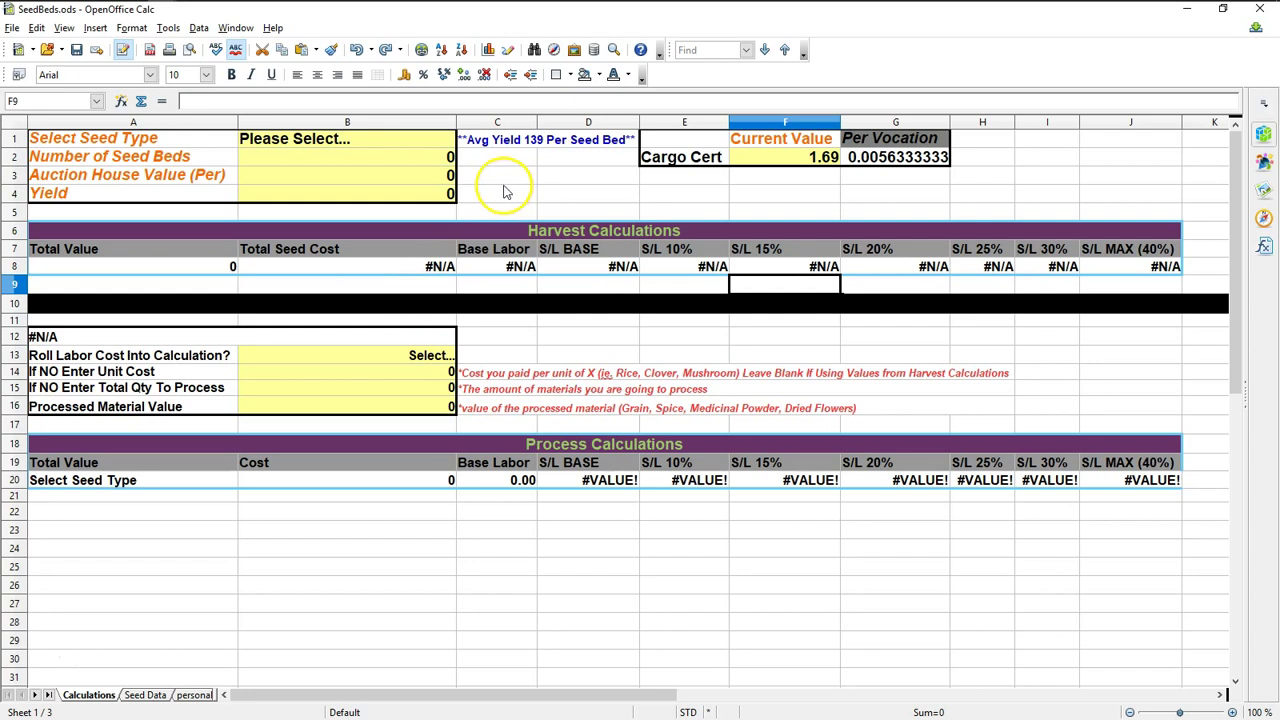
Step: Set the seed type in B1 of the Calculations sheet to Rice, reviewing the other seed types in its list
left_click(450, 173)
left_click(790, 162)
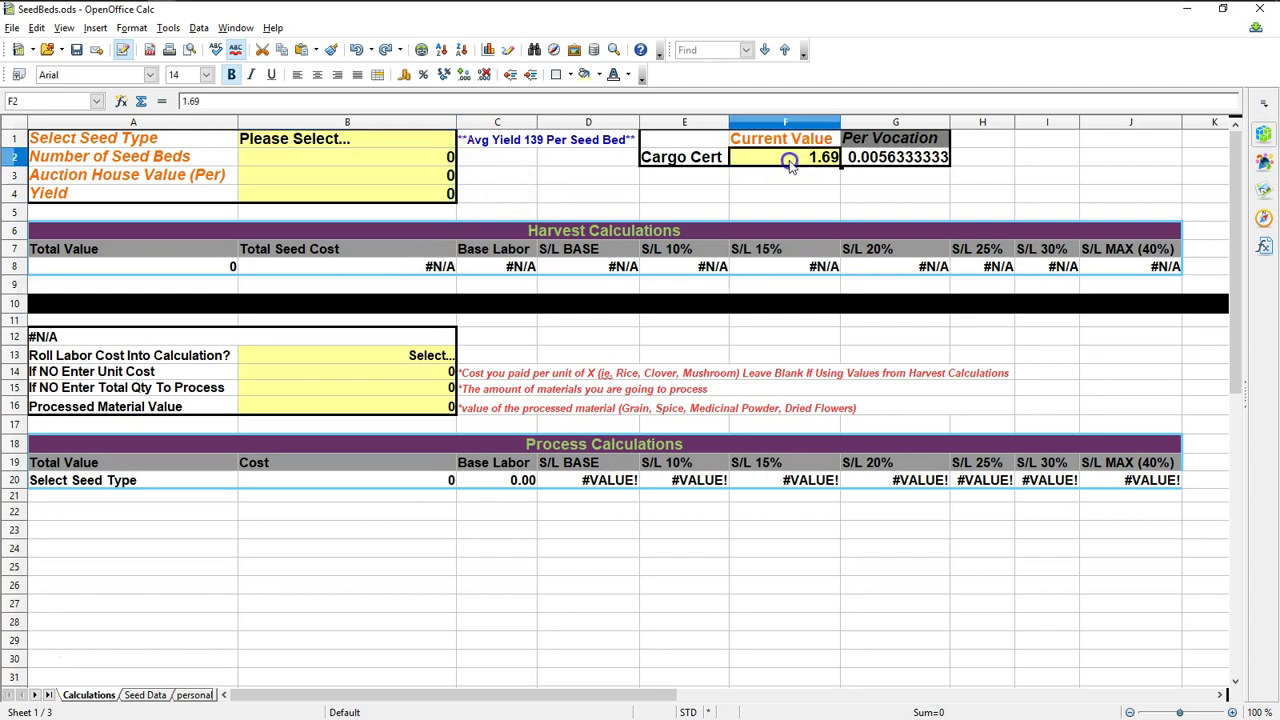
left_click(434, 142)
left_click(463, 140)
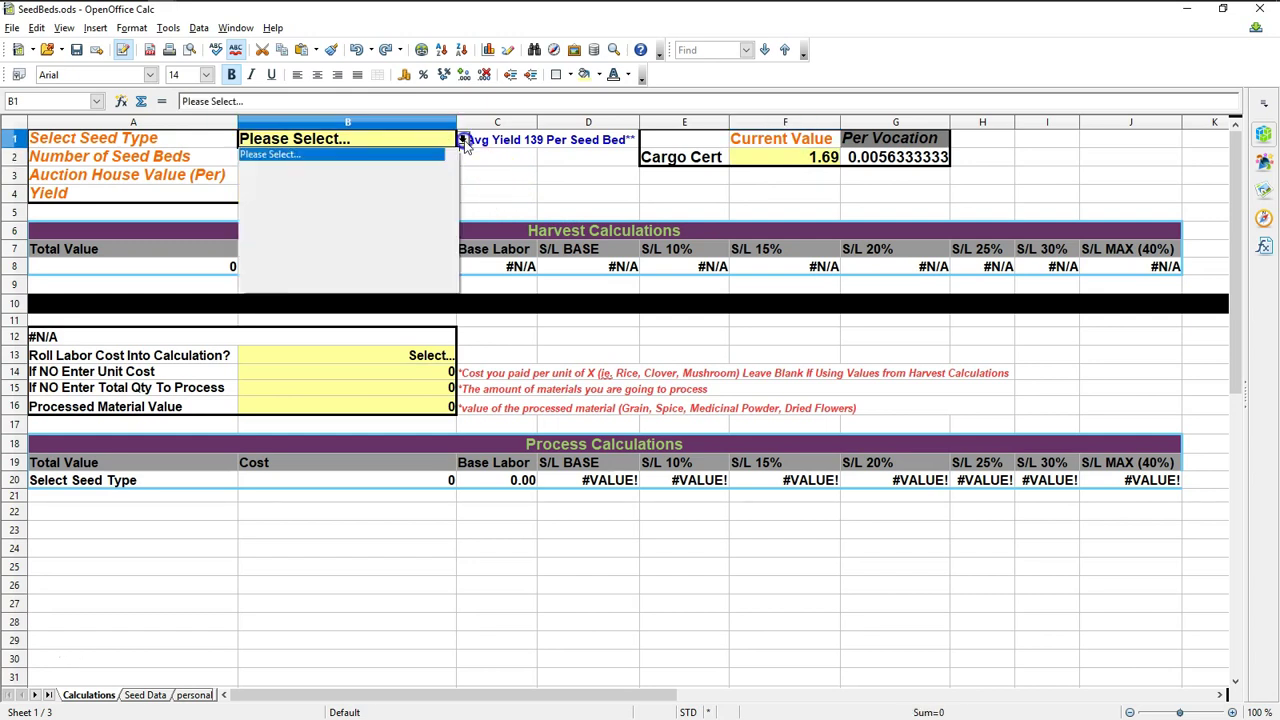
left_click_drag(456, 168, 450, 240)
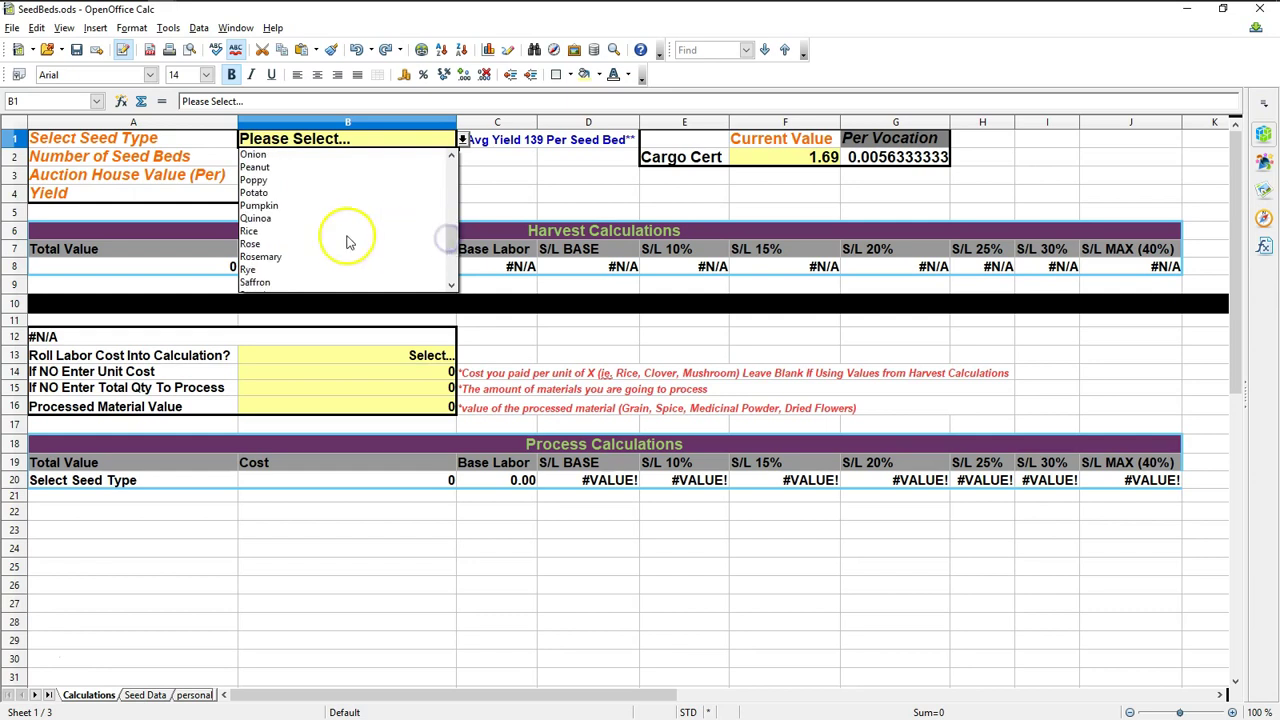
left_click(250, 231)
left_click(528, 185)
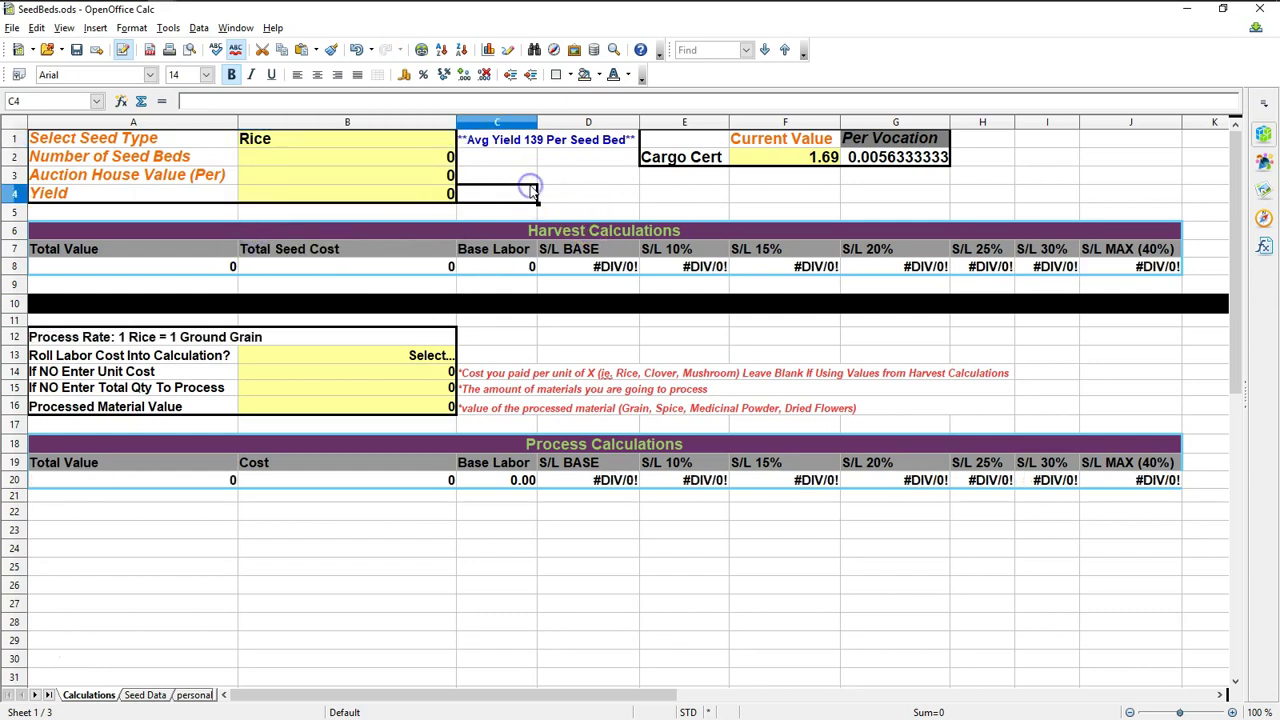
left_click(551, 160)
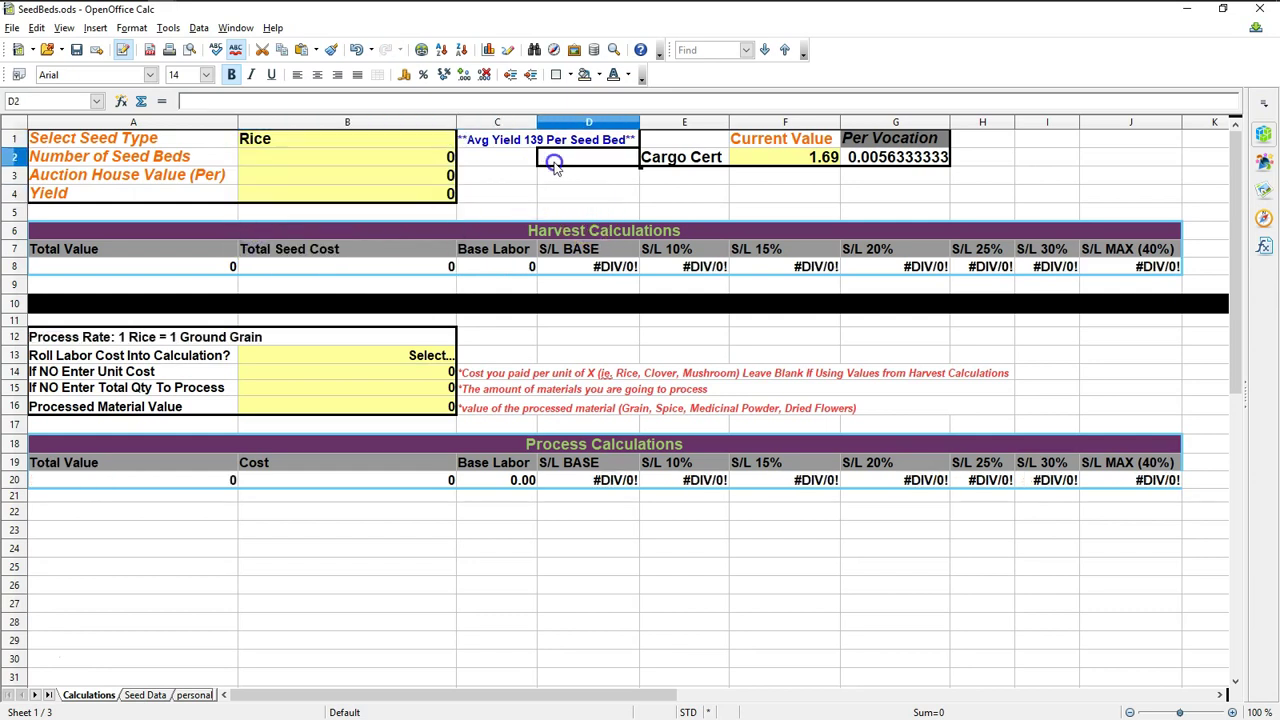
left_click(403, 157)
left_click(357, 141)
left_click(462, 139)
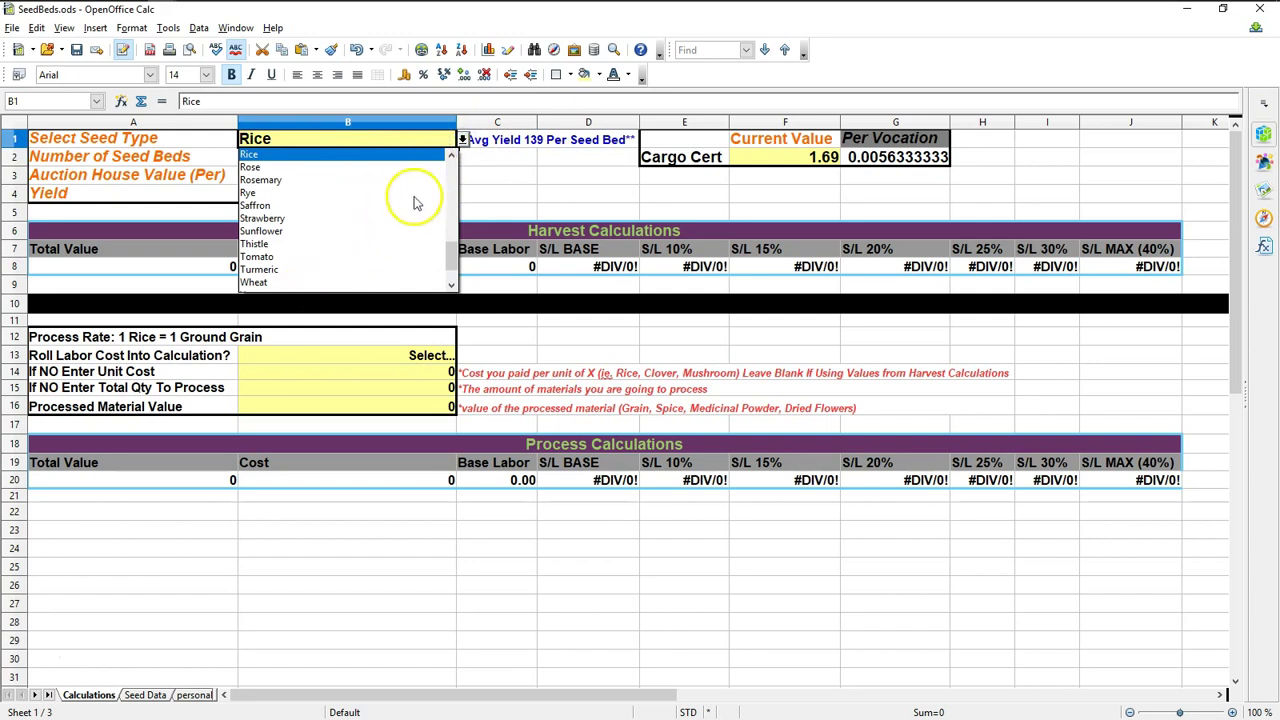
left_click(521, 183)
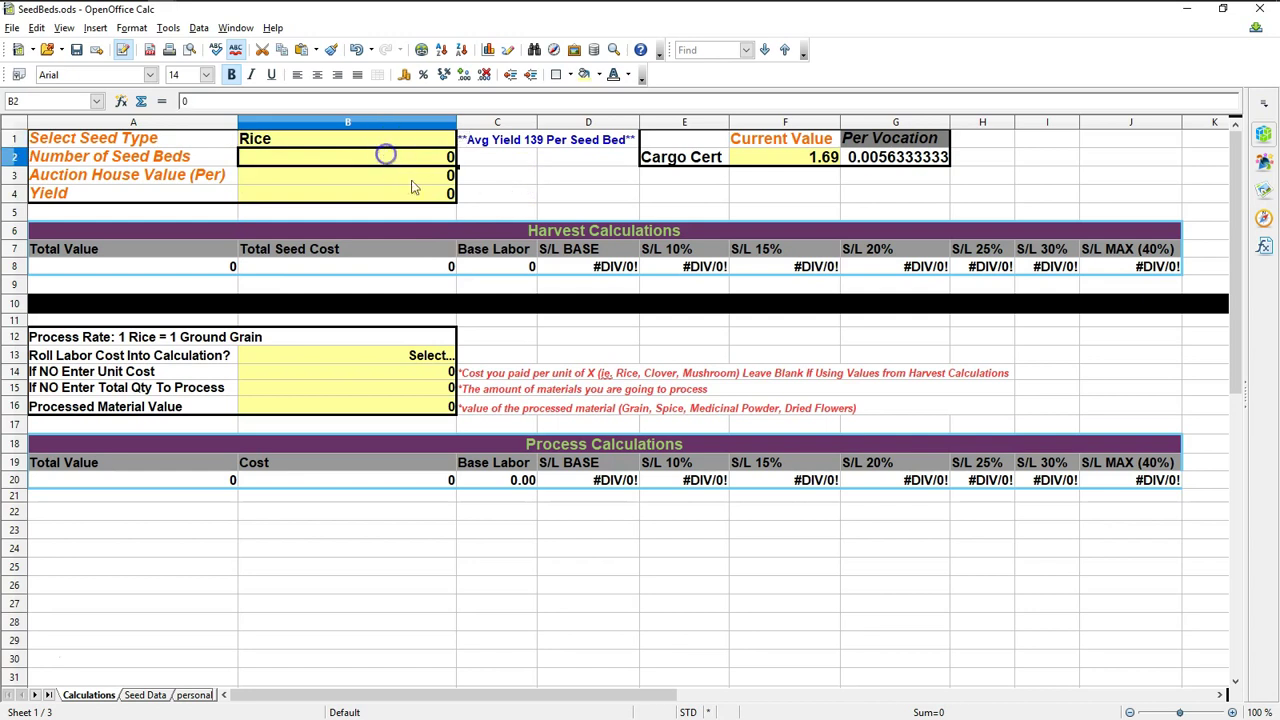
Step: Set the Number of Seed Beds in B2 to 10
left_click(116, 160)
left_click(283, 157)
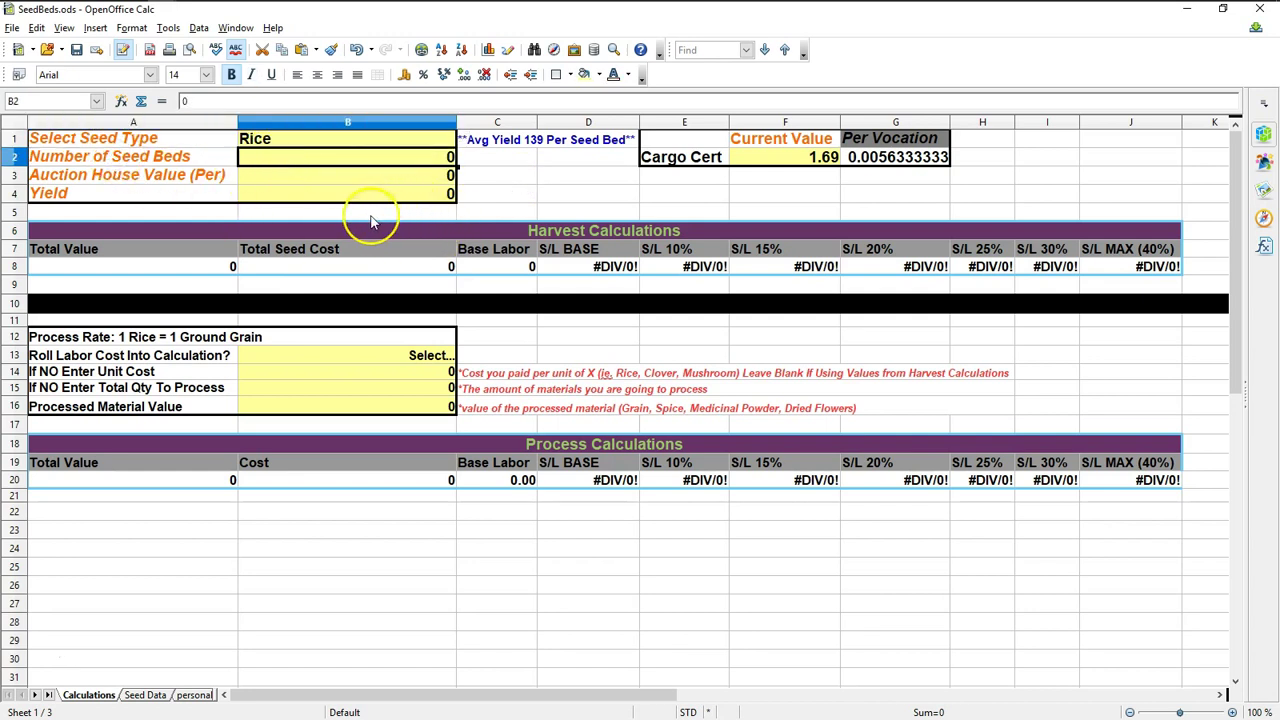
type("1")
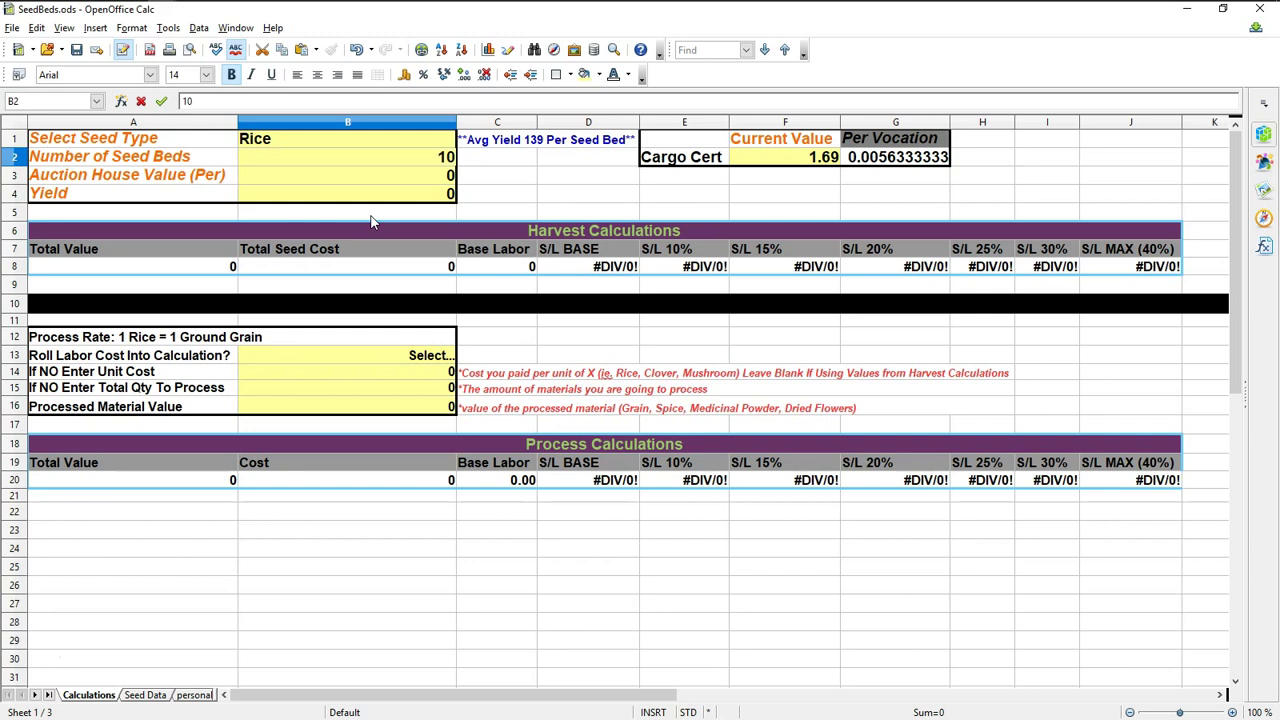
left_click(396, 177)
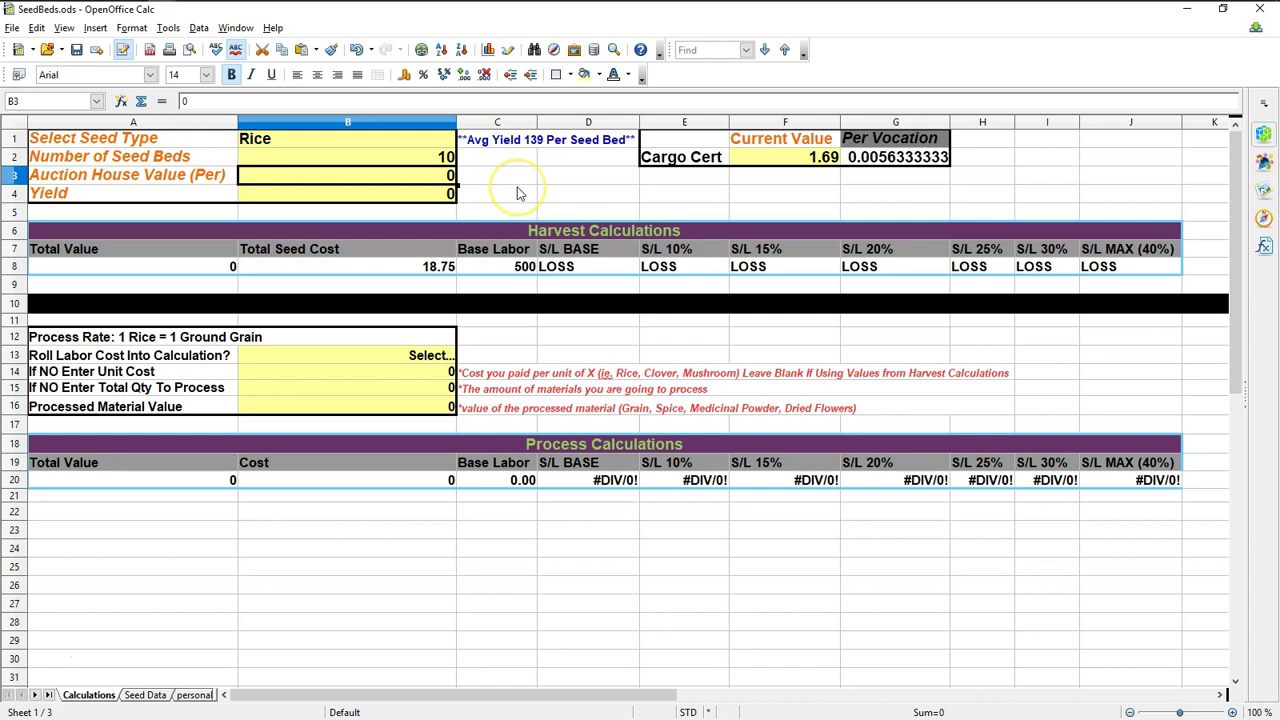
Step: Switch to the game, search the Auction House for rice and select the first listing
key("alt+Tab")
key("alt+Tab")
key("alt+Tab")
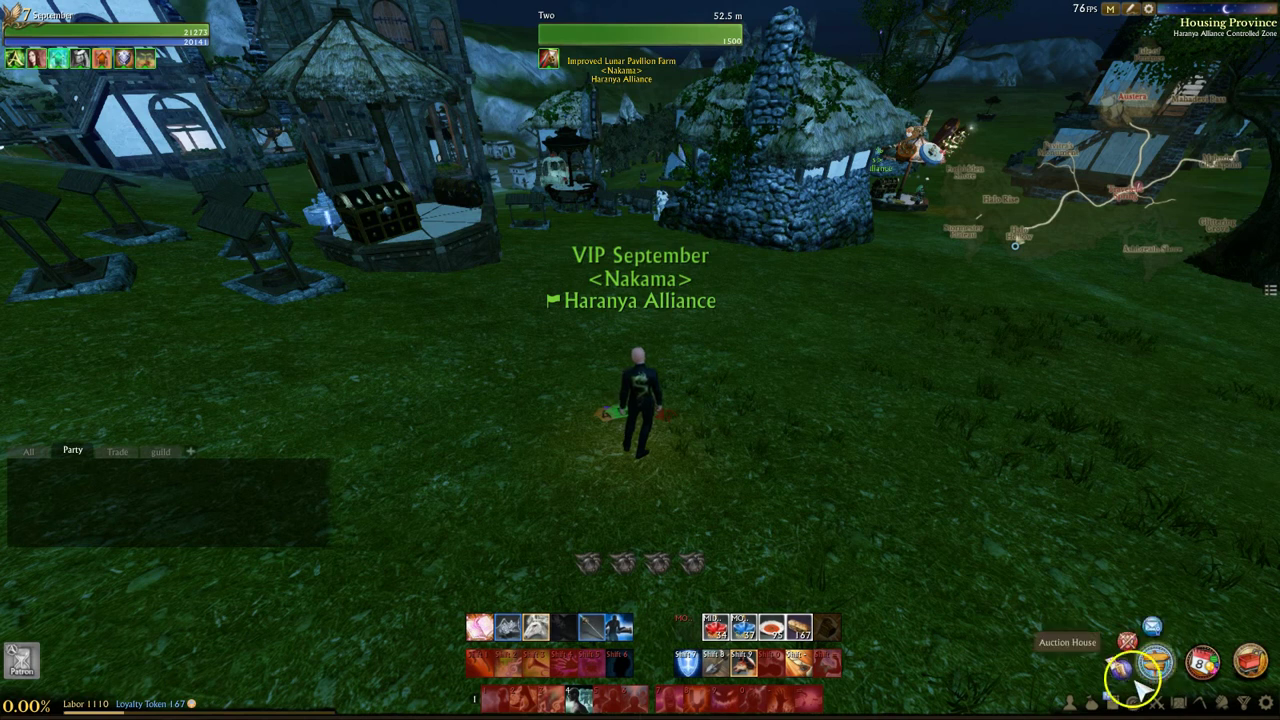
left_click(1152, 664)
left_click(705, 207)
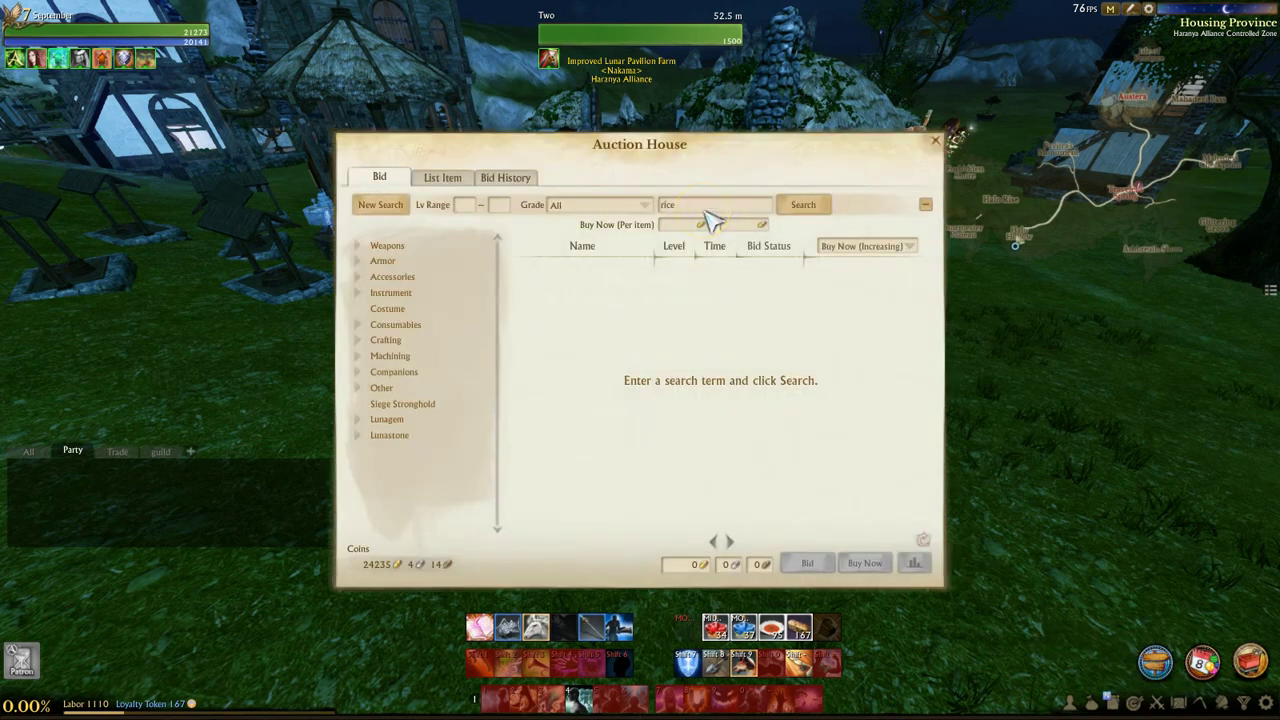
key("Return")
mouse_move(870, 267)
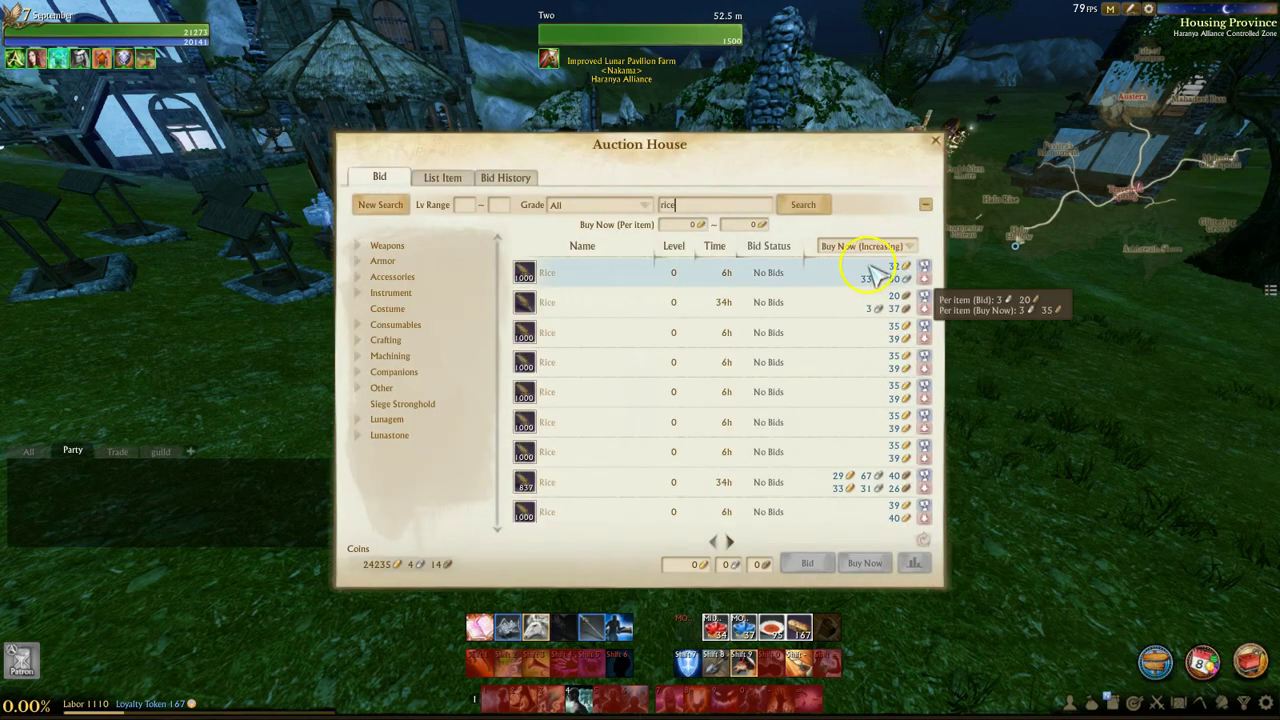
left_click(886, 286)
Step: View the price history for Rice and compare its 7-day and same-day averages with the first listing's per-item price
mouse_move(897, 283)
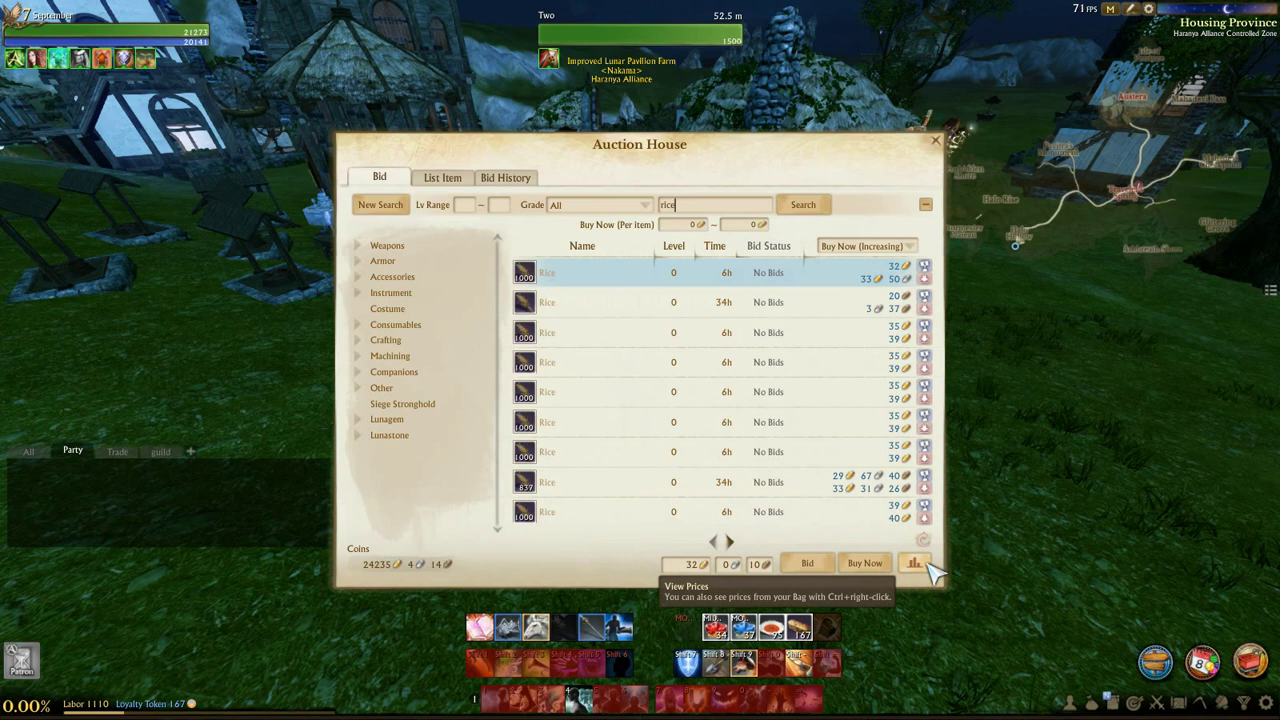
left_click_drag(808, 134, 786, 113)
left_click(800, 395)
left_click(752, 488)
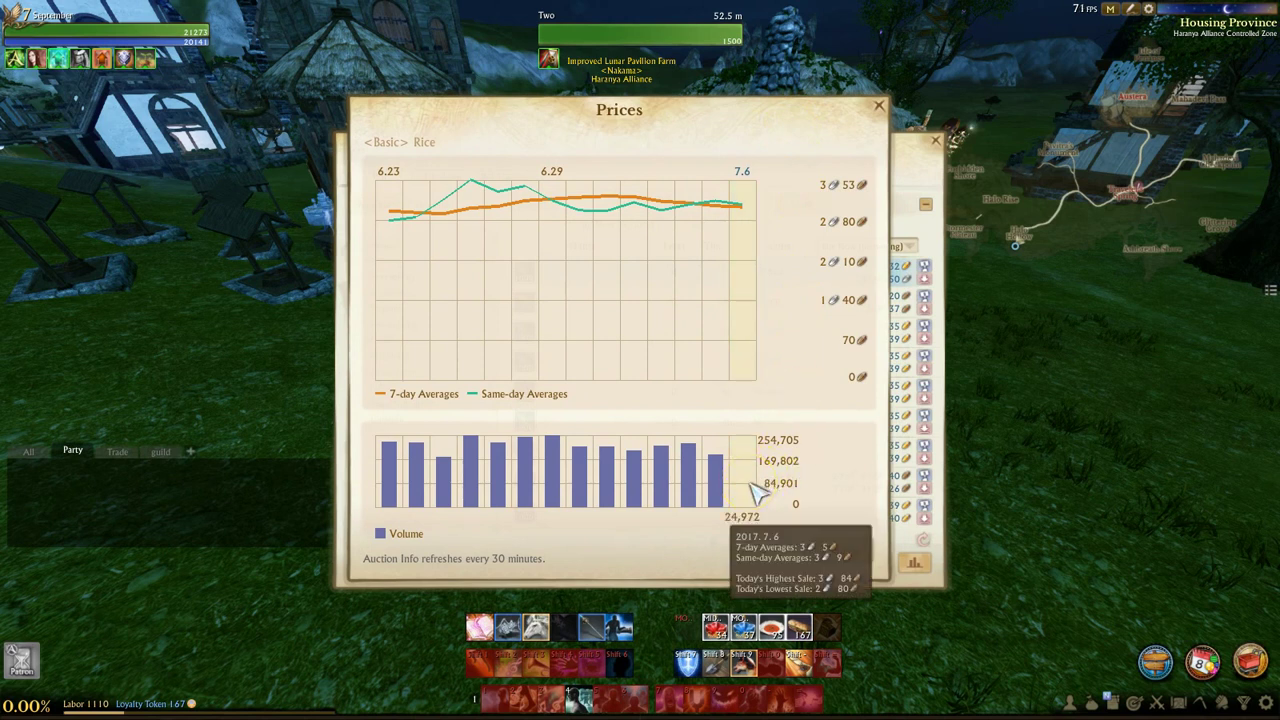
left_click(744, 485)
left_click(903, 189)
left_click(890, 279)
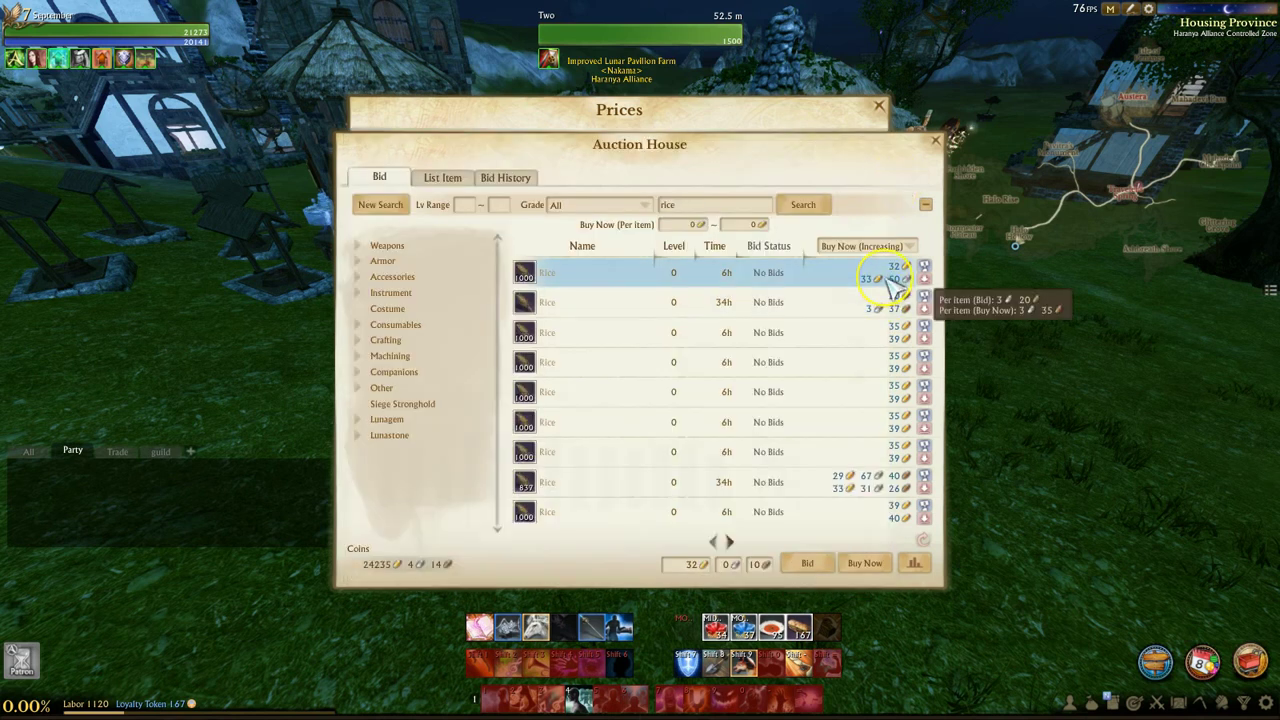
left_click(791, 112)
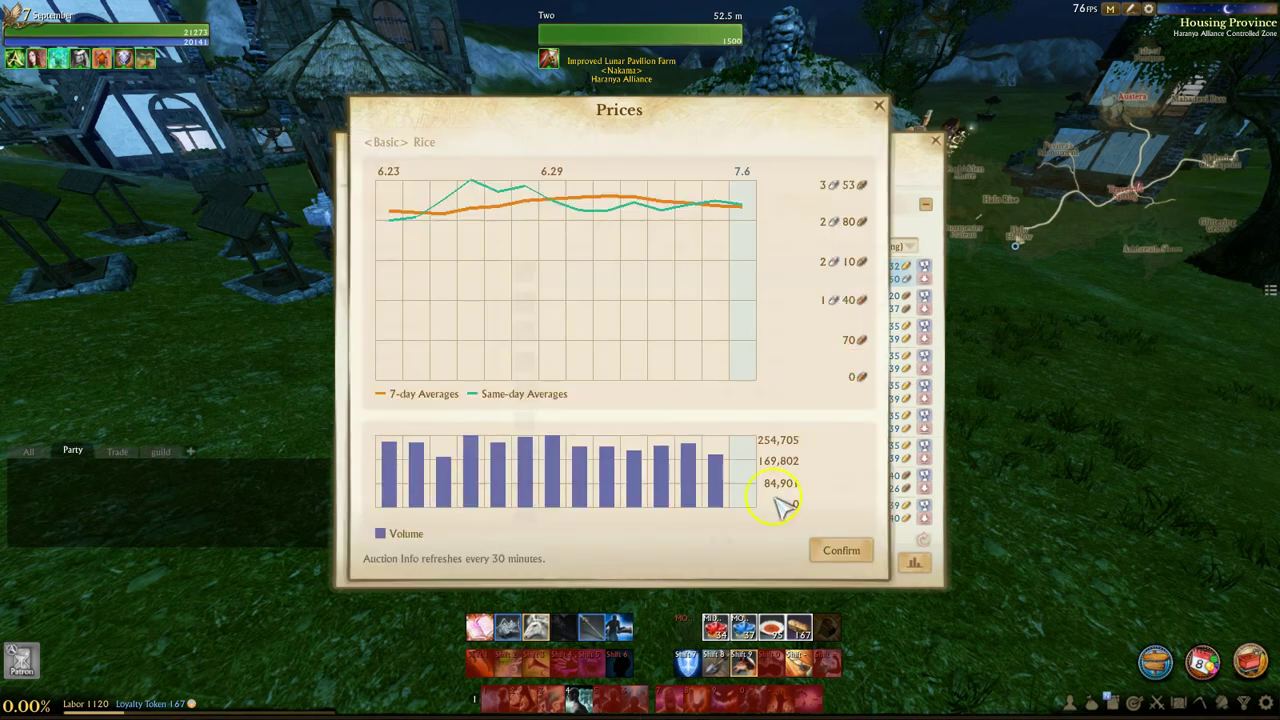
mouse_move(740, 508)
Step: Close the Prices and Auction House windows and return to the SeedBeds spreadsheet
left_click(879, 107)
left_click(936, 141)
key("alt+Tab")
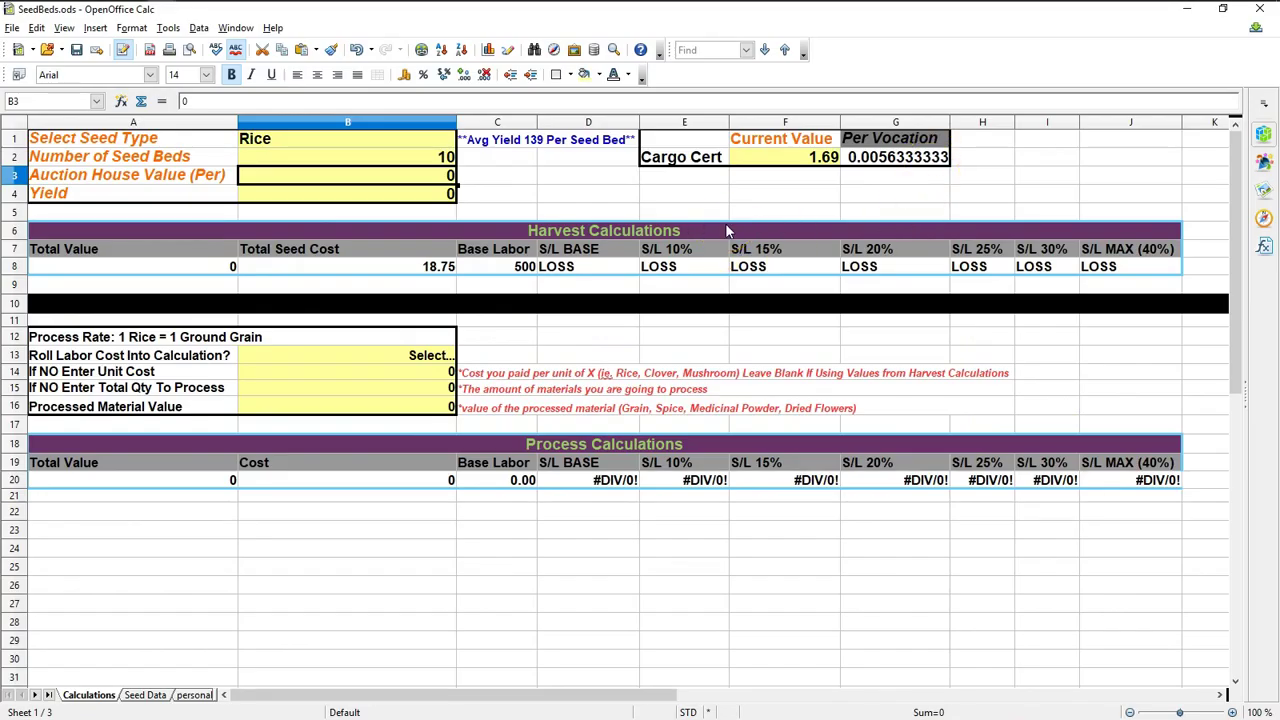
key("alt+Tab")
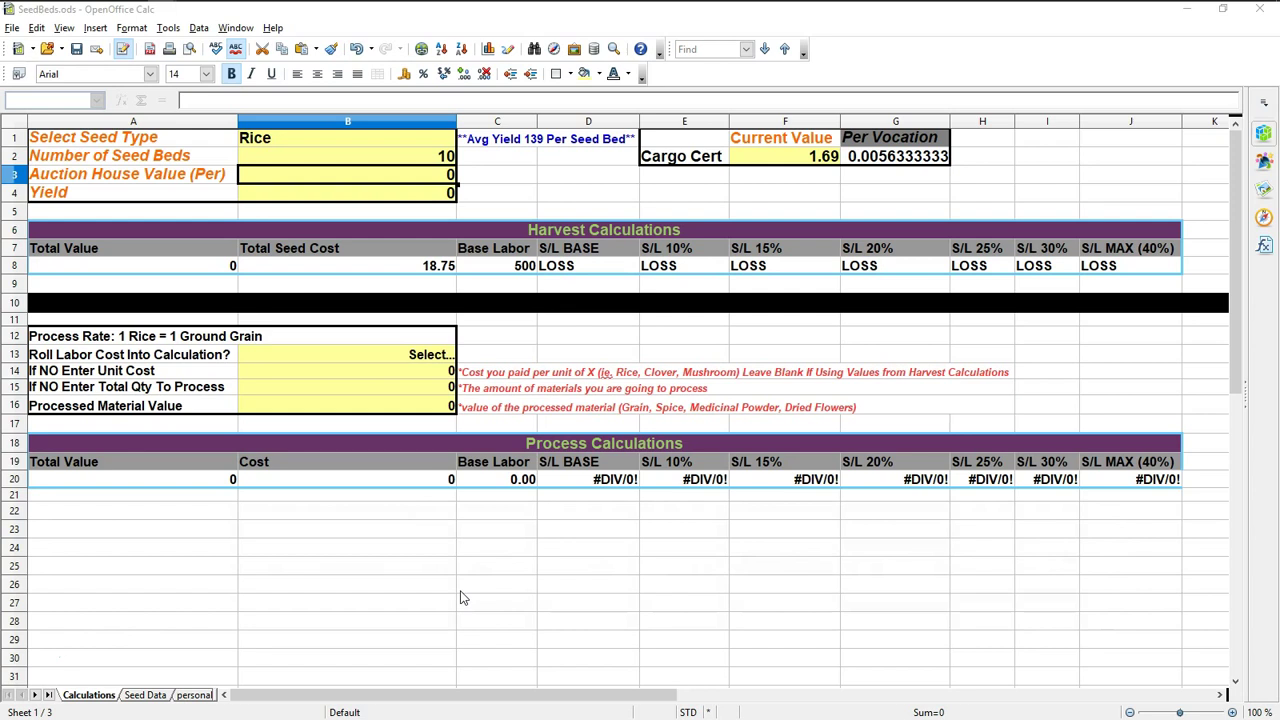
Step: Enter 0.0307 as the Auction House Value (Per) in B3
left_click(443, 175)
key("BackSpace")
type(".0")
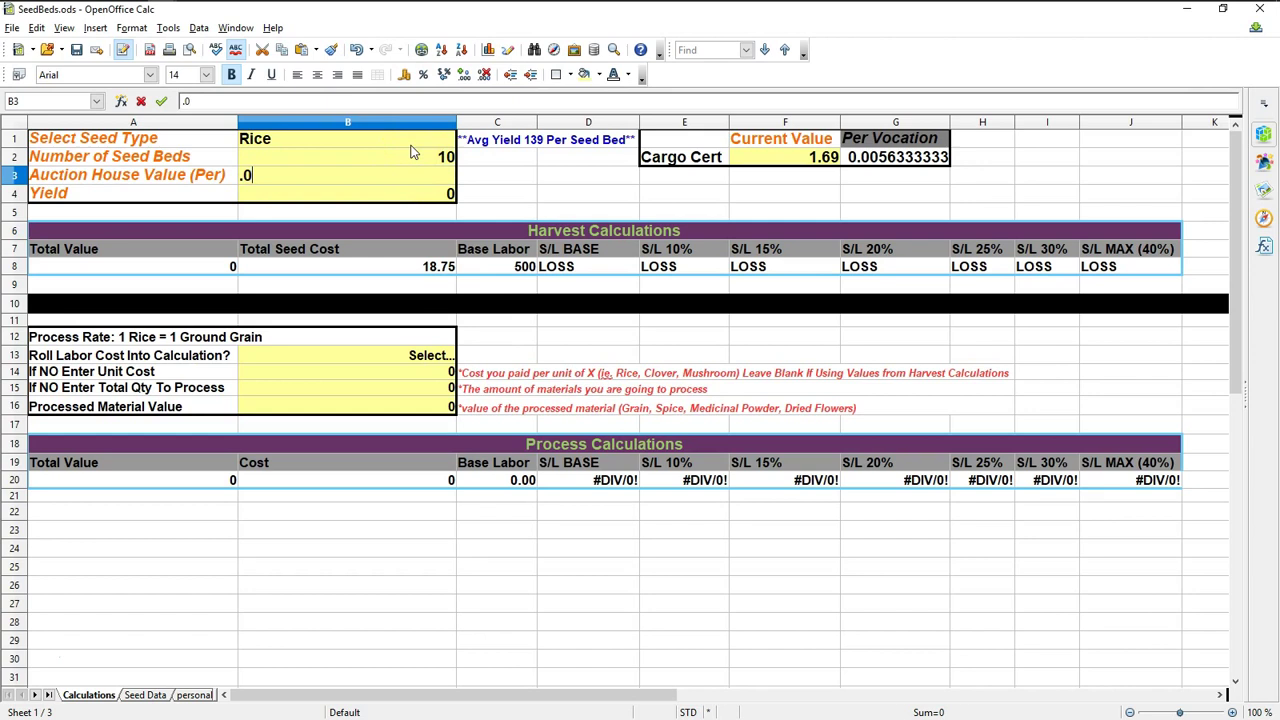
type("307")
key("Return")
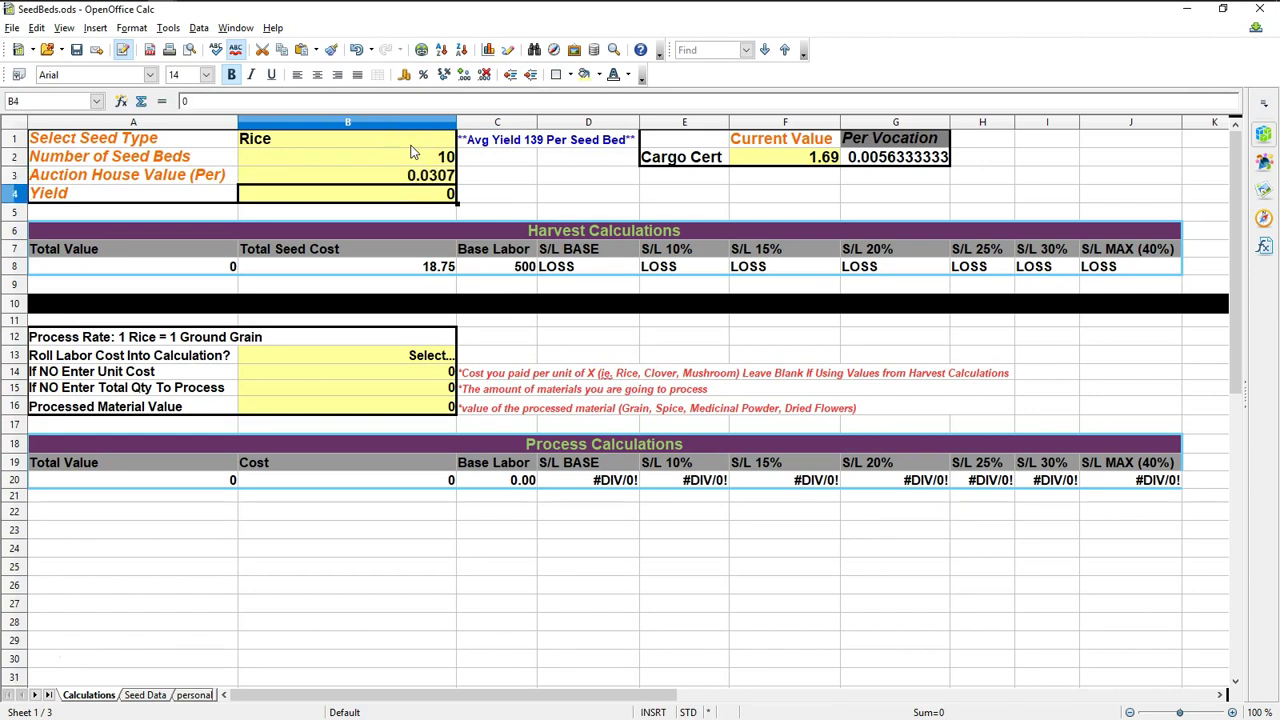
Step: Demonstrate silver amounts in the Auction House Value cell B3 by entering 0.1 and 0.01
left_click(440, 187)
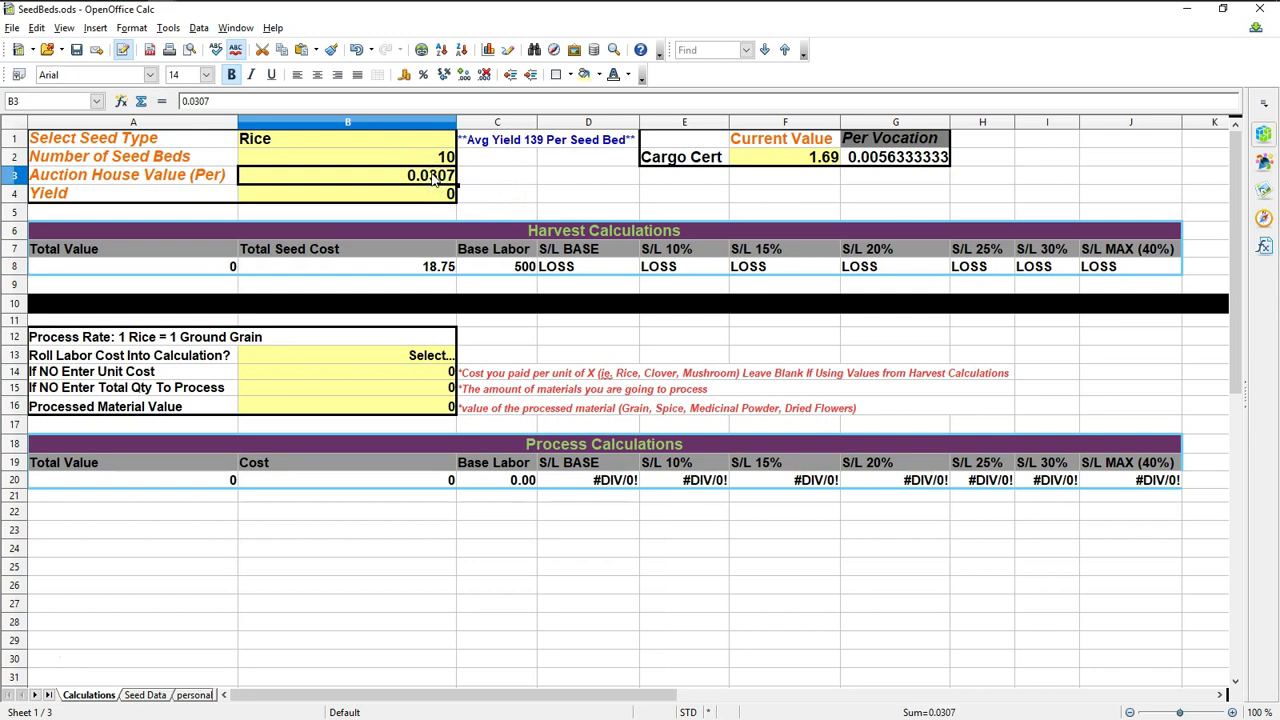
type("0.1")
key("Return")
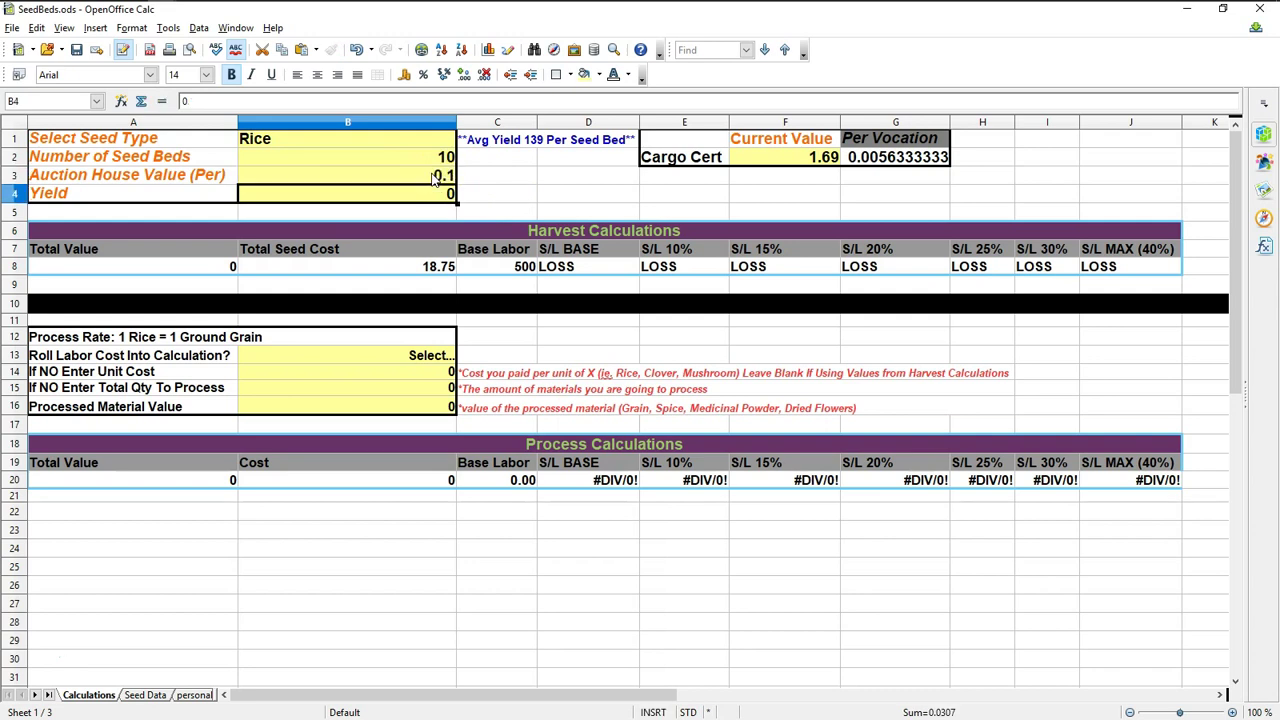
left_click(380, 177)
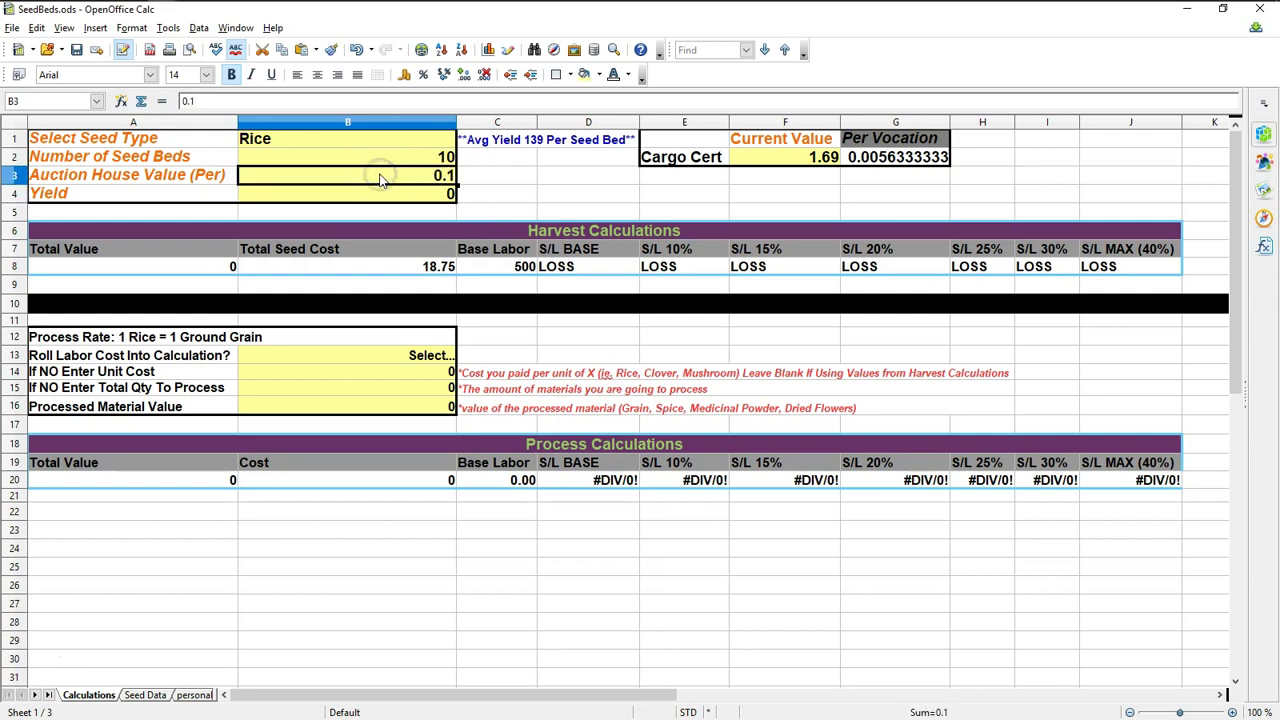
type(".0")
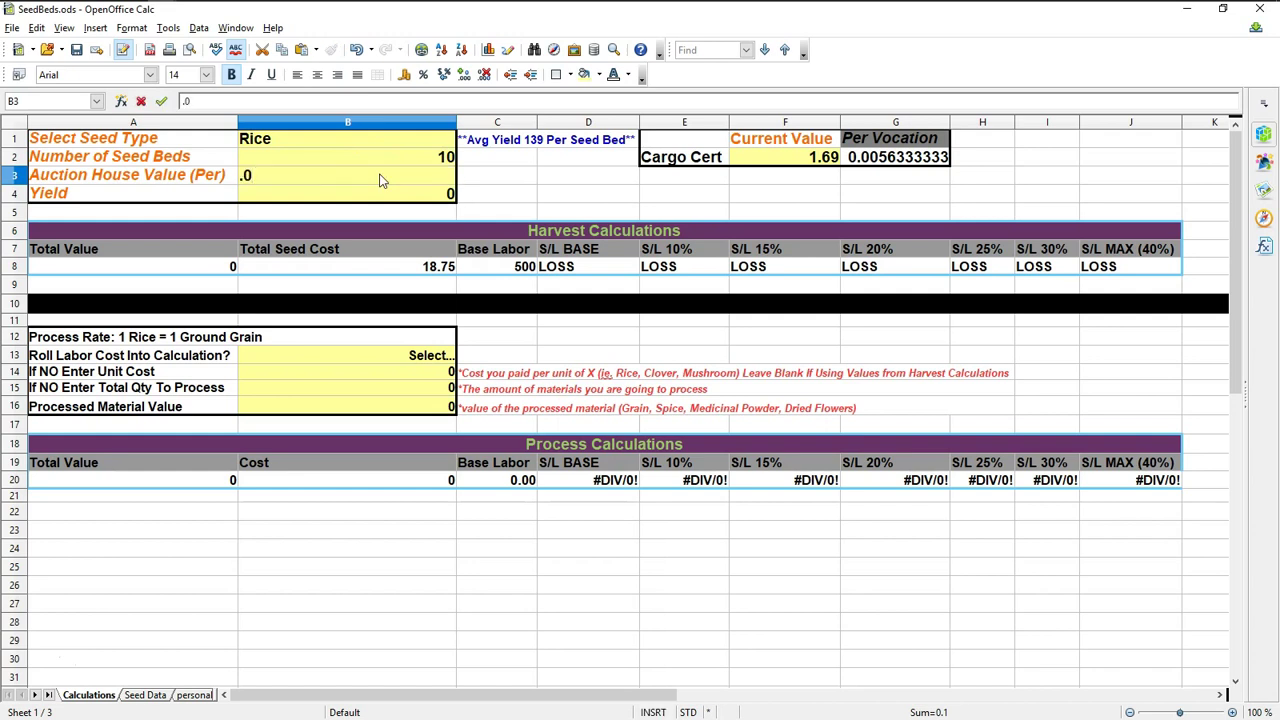
type("1")
key("Return")
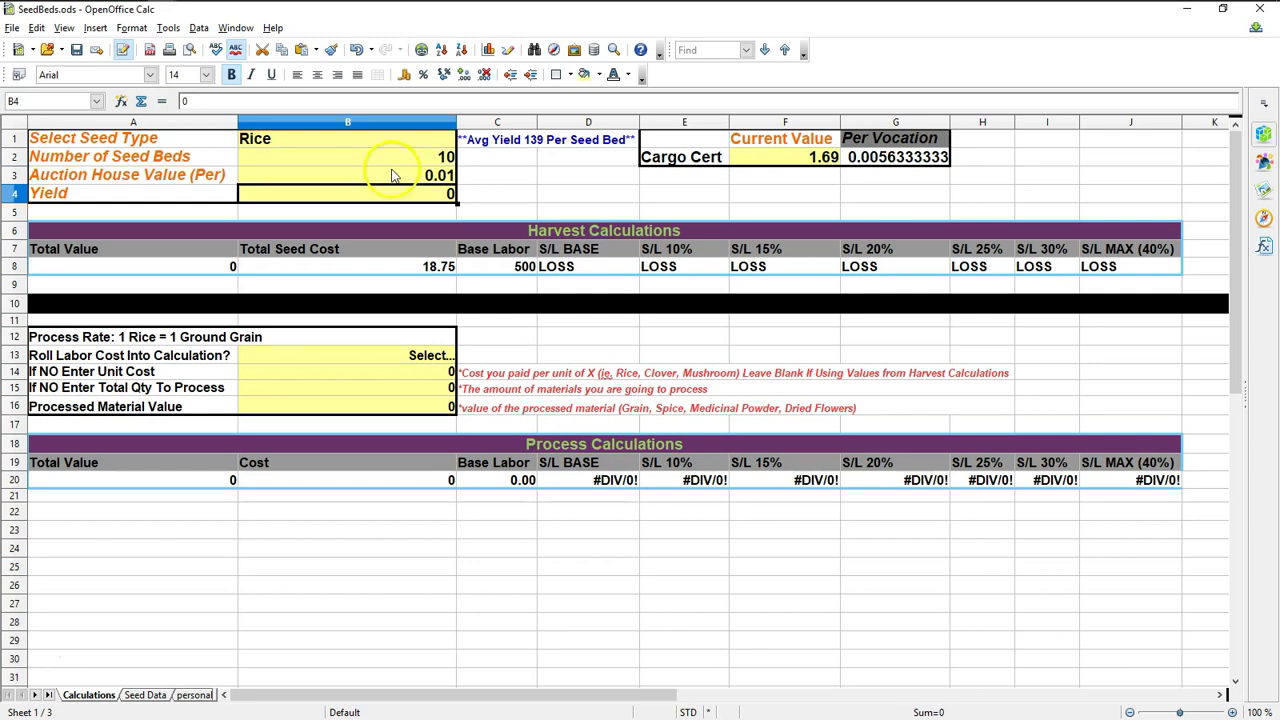
Step: Demonstrate copper amounts in the Auction House Value cell B3 by entering 0.002 and 0.0002
left_click(400, 175)
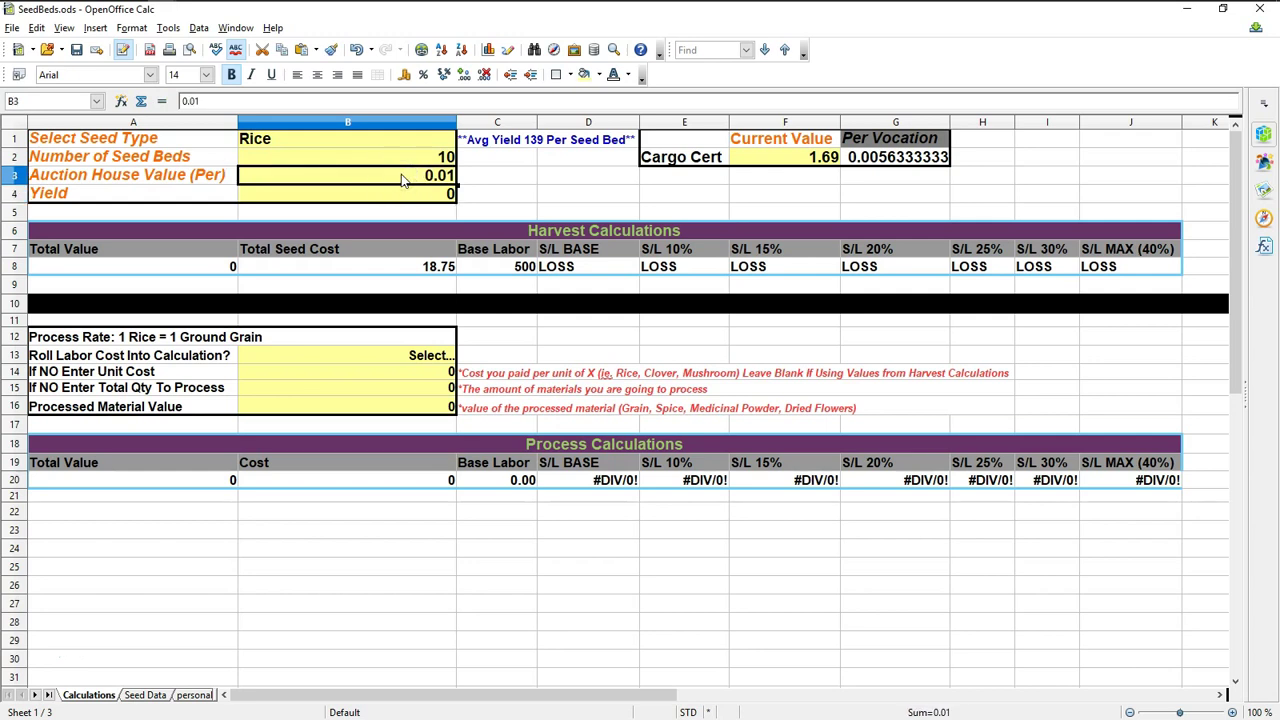
key("F2")
key("BackSpace")
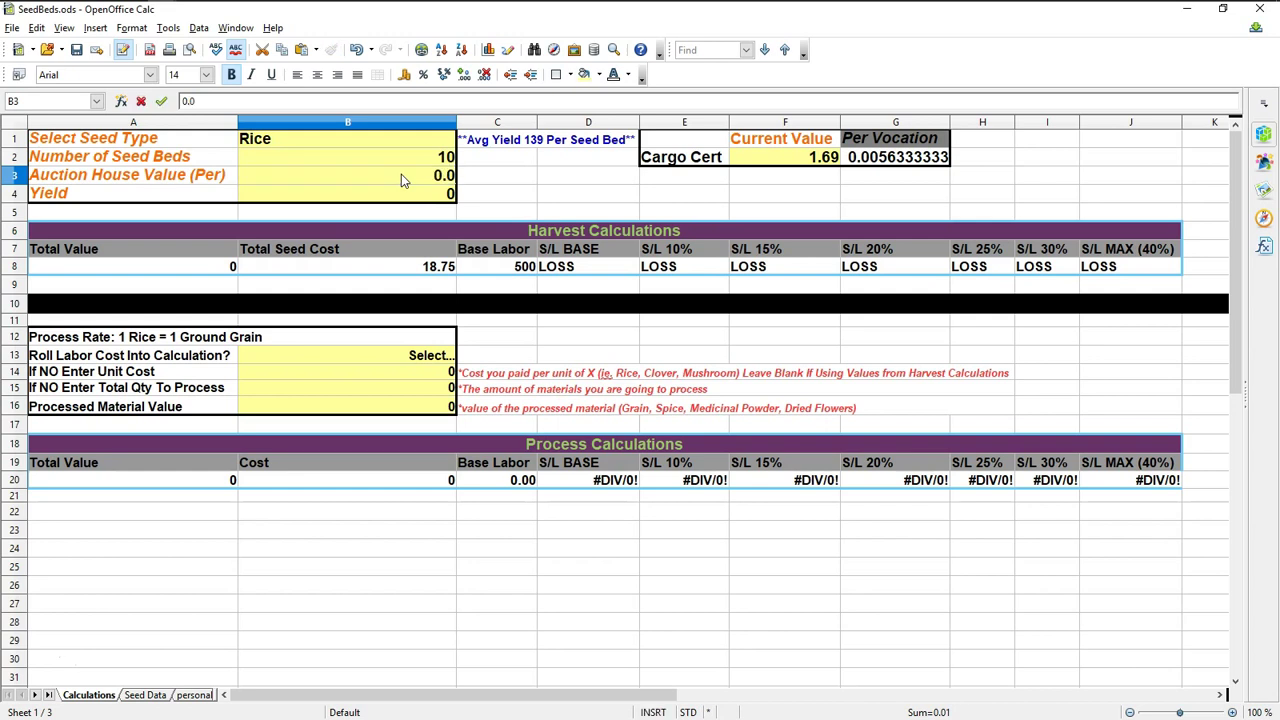
type("02")
key("Return")
left_click(401, 175)
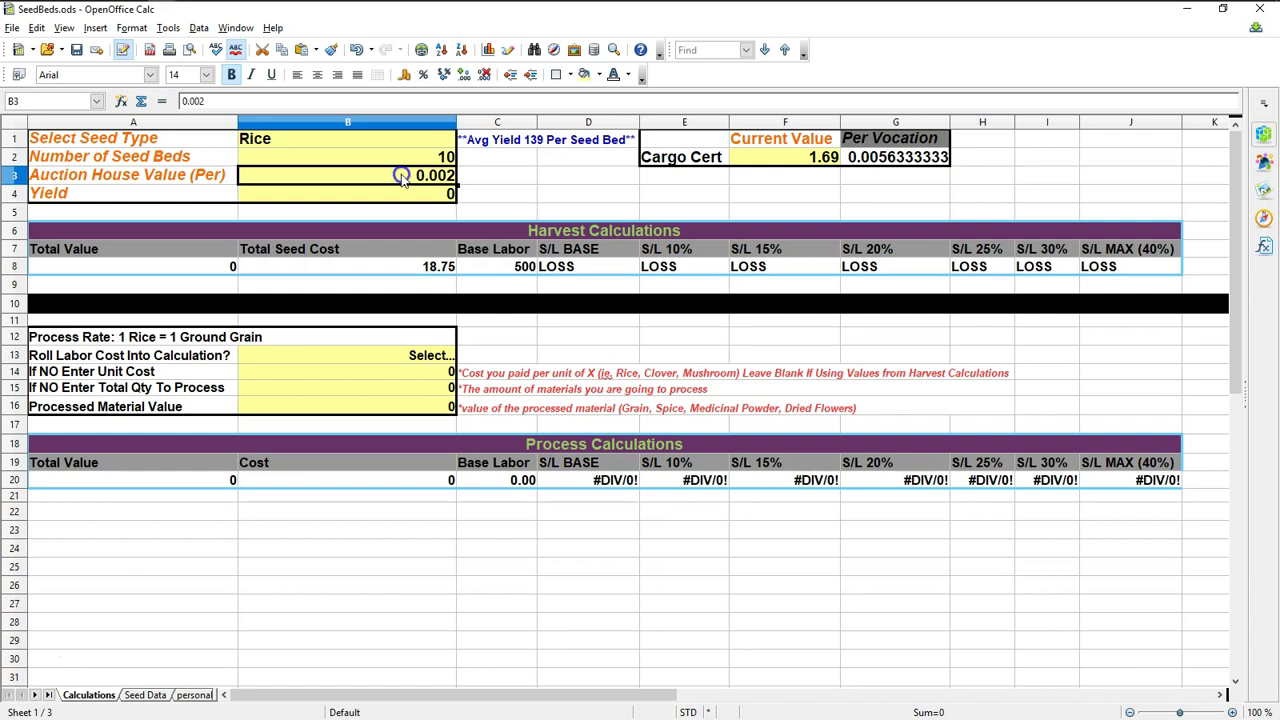
type(".")
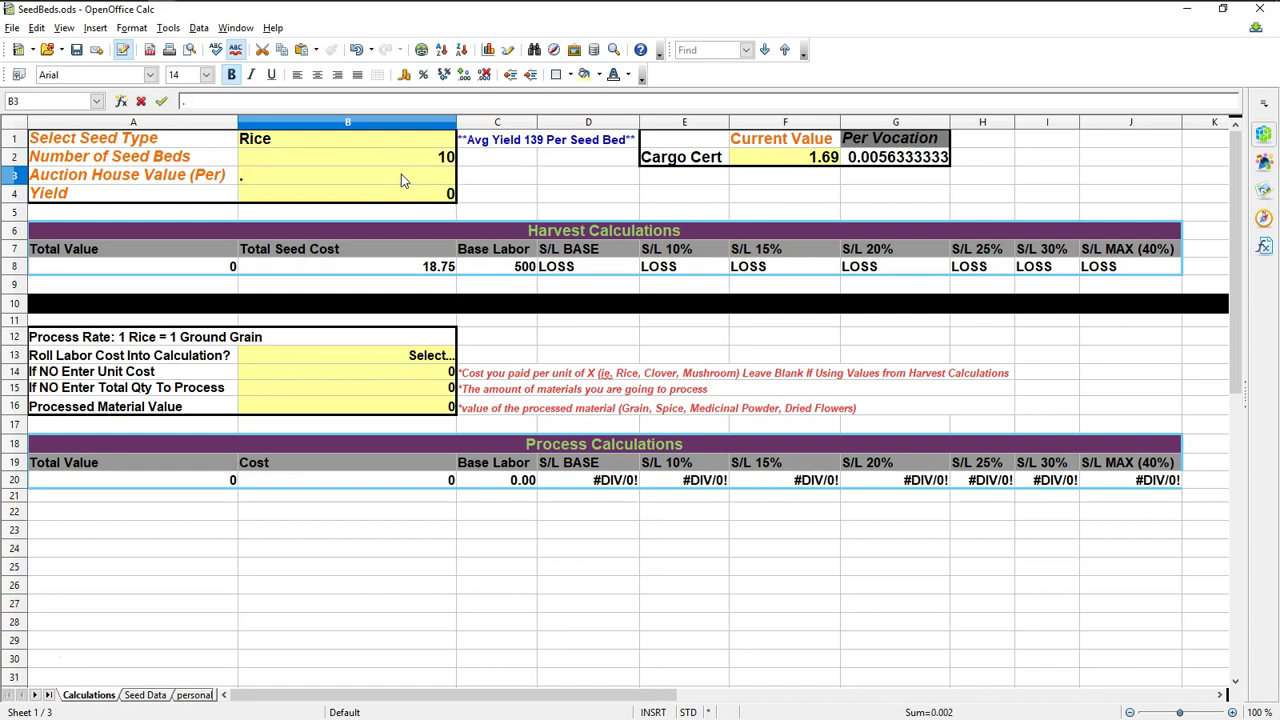
key("BackSpace")
type("0.00")
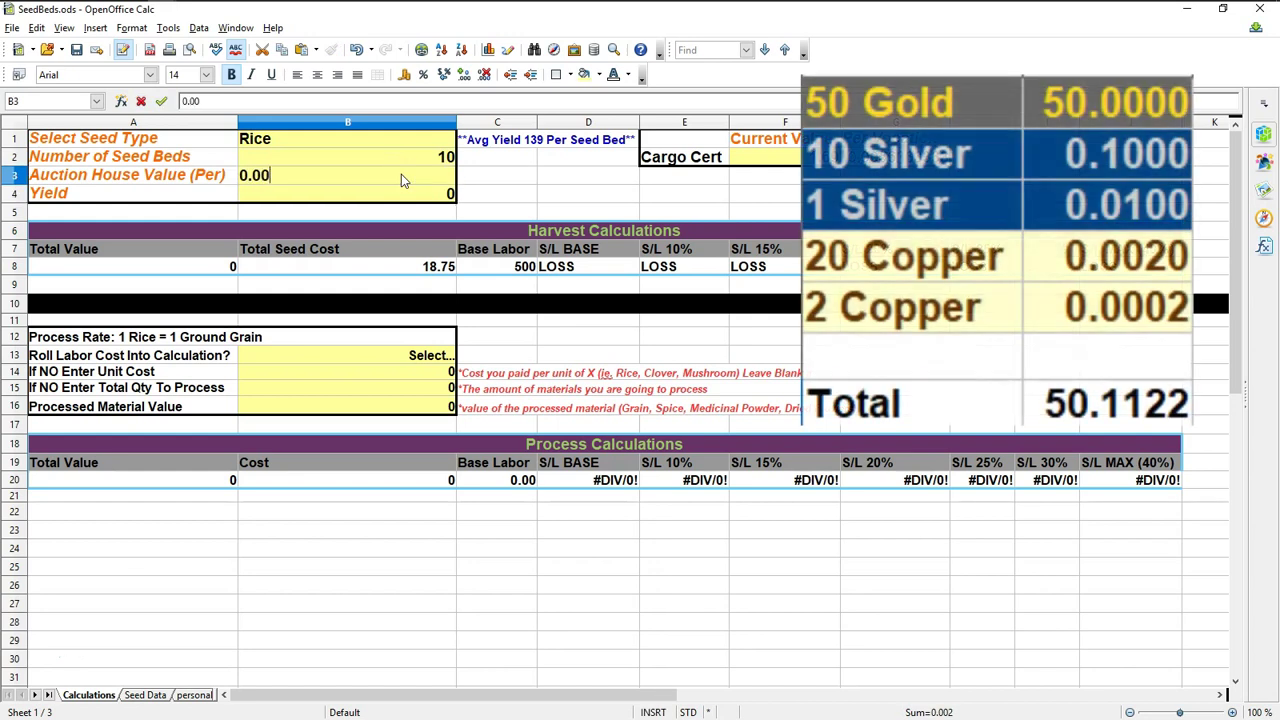
type("02")
key("Return")
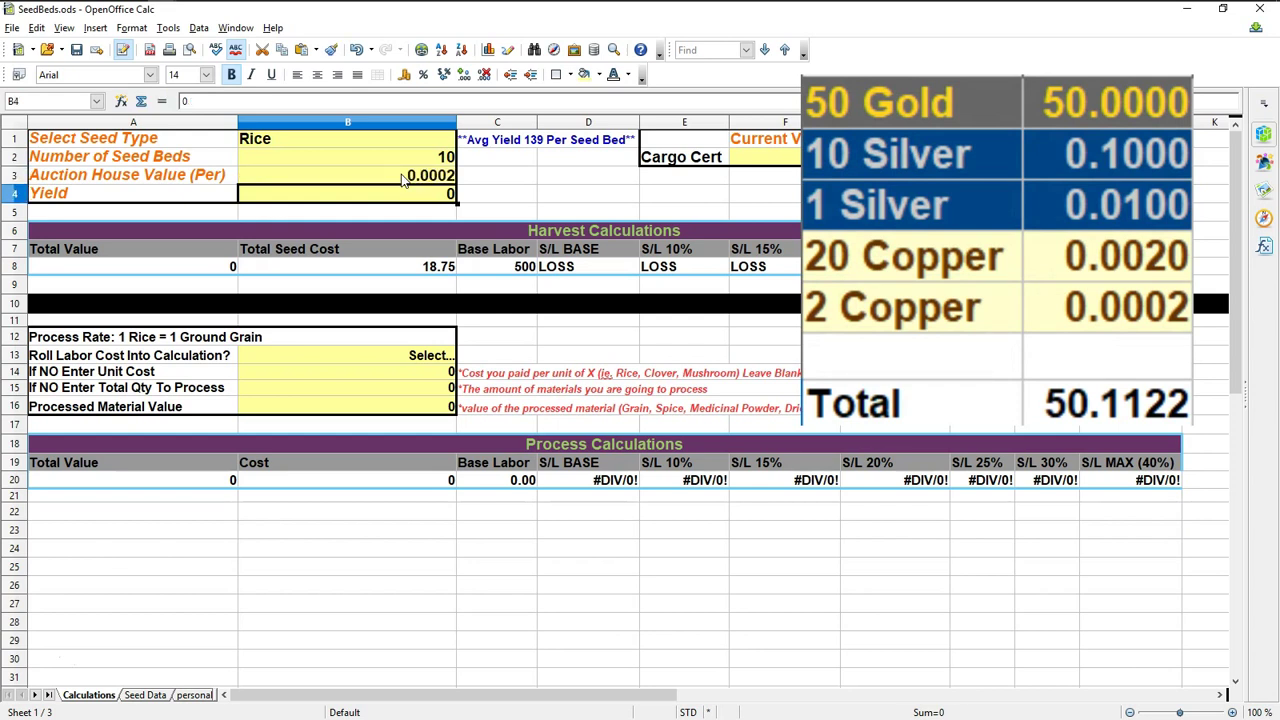
Step: Replace the example amount in the Auction House Value cell B3 with 0.0307
left_click(440, 176)
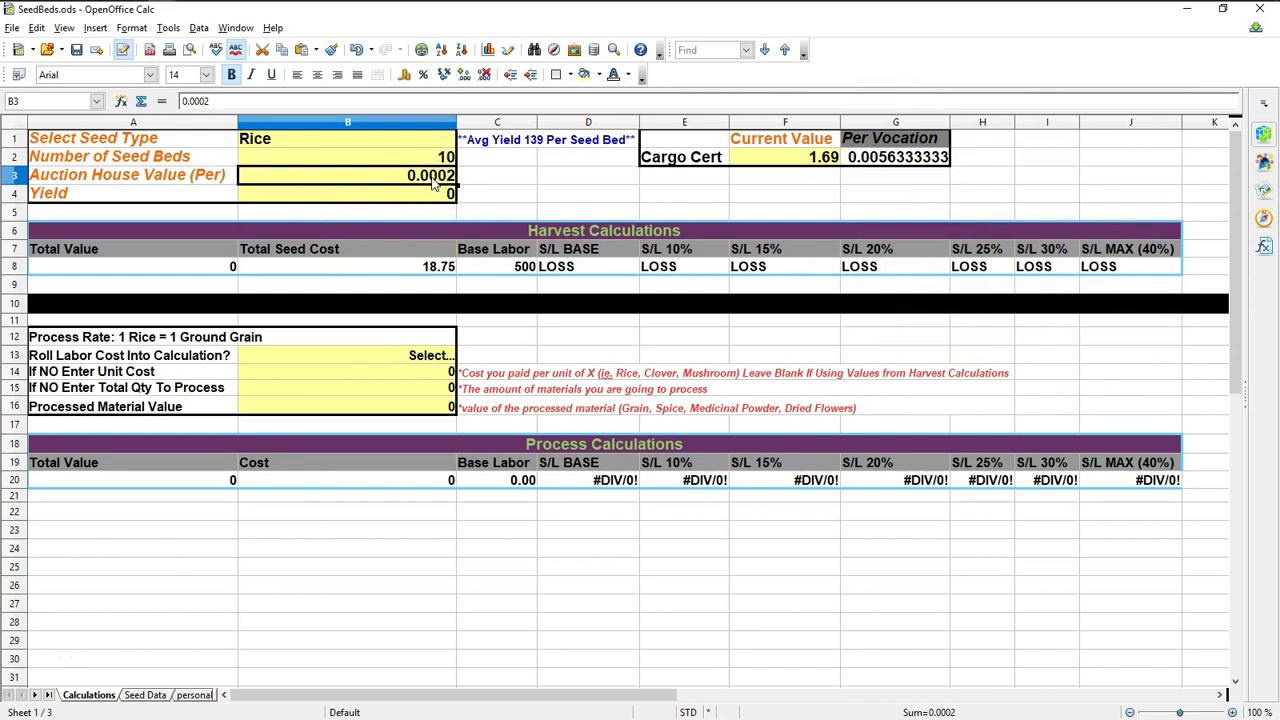
type("0.030")
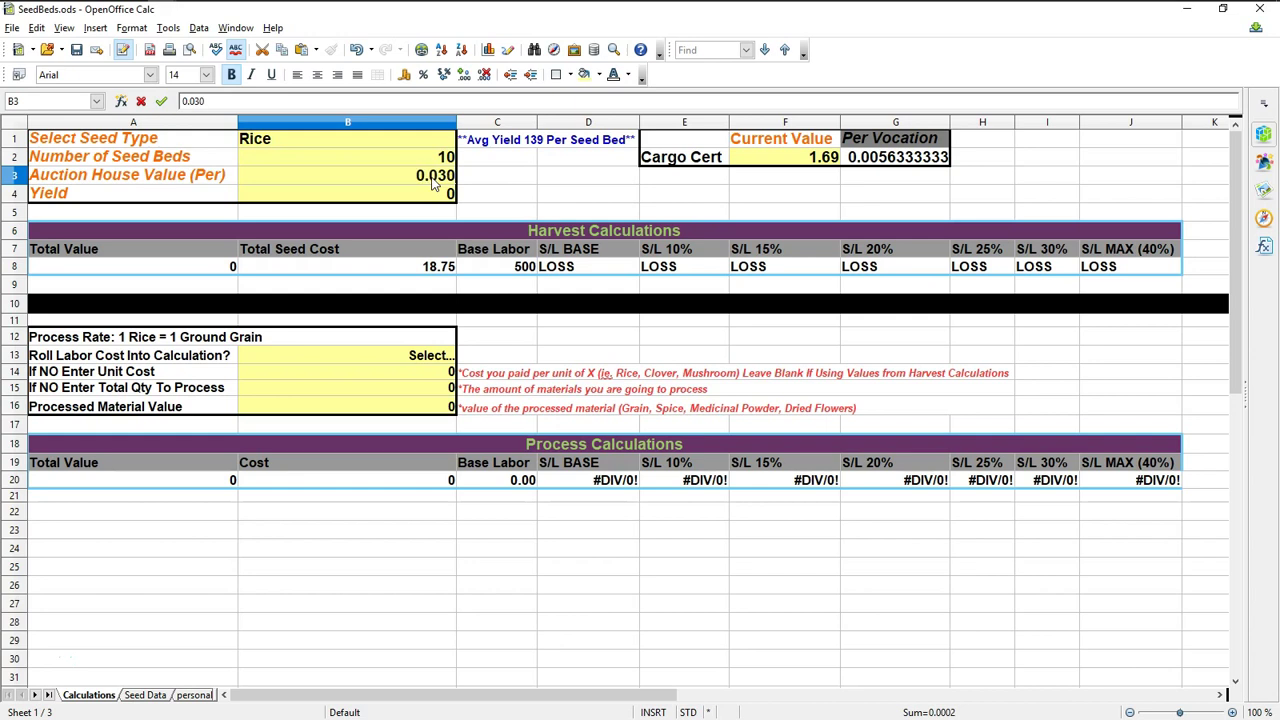
type("7")
left_click(515, 172)
left_click(203, 178)
left_click(440, 184)
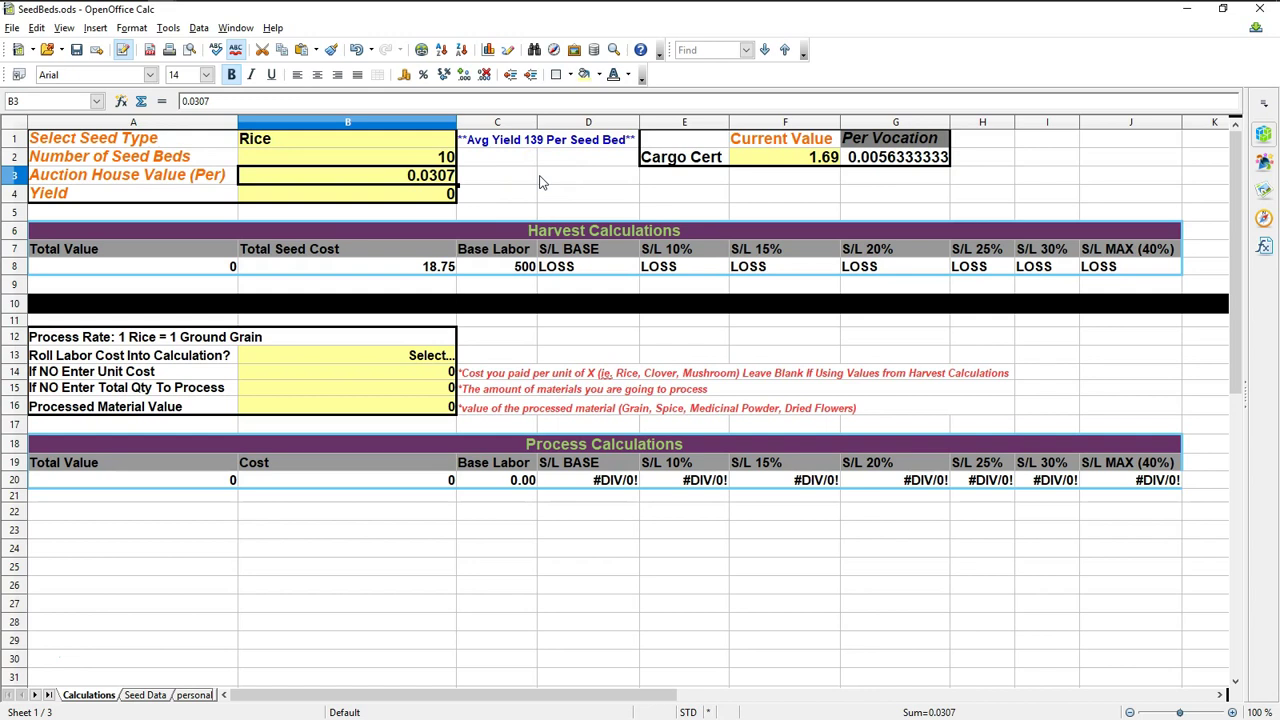
Step: Check the average yield per seed bed in the note in C1, highlighting the number in its text
left_click(432, 194)
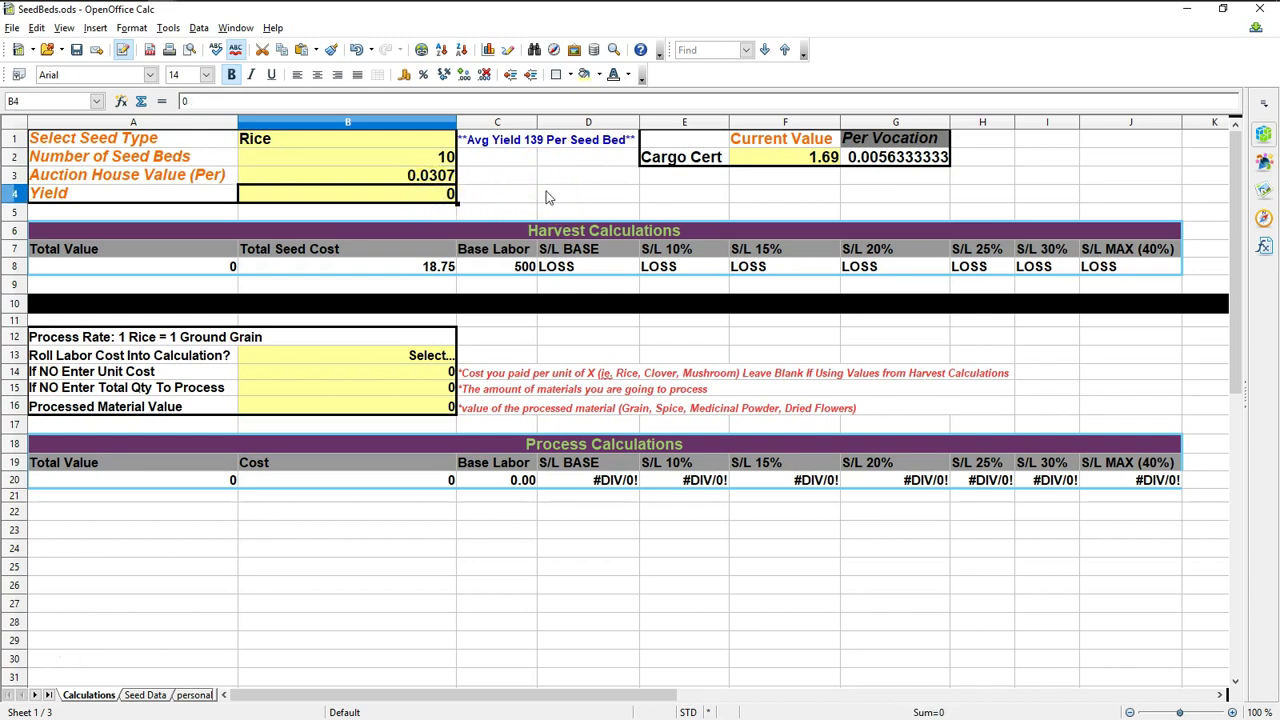
left_click(546, 186)
left_click(508, 142)
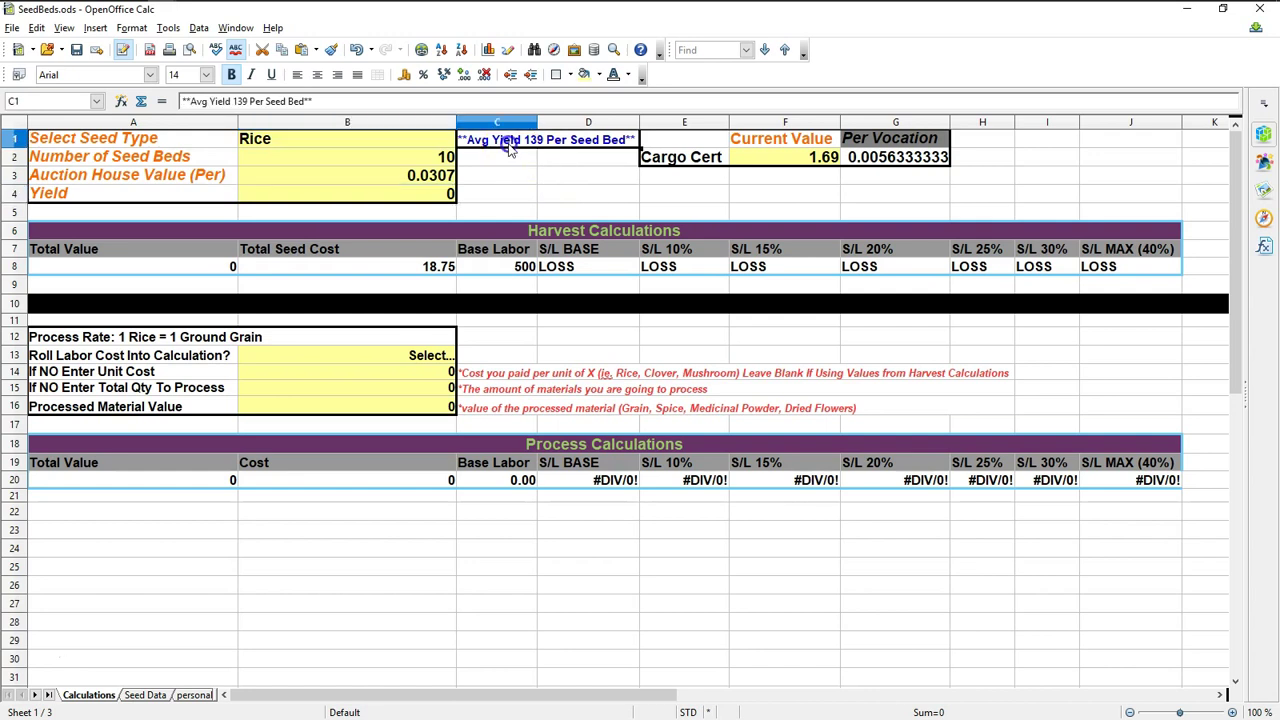
left_click(240, 101)
double_click(240, 101)
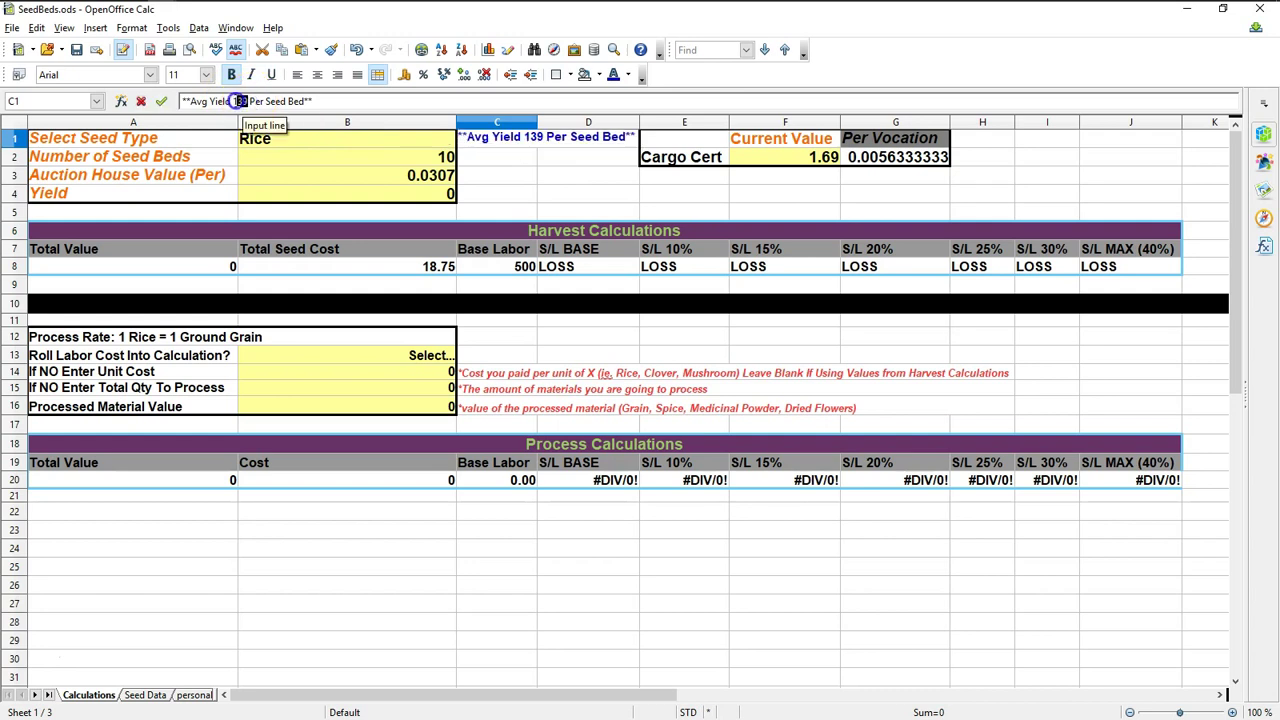
Step: Enter 1390 as the Yield in B4 and review the entry against the seed type
left_click(428, 193)
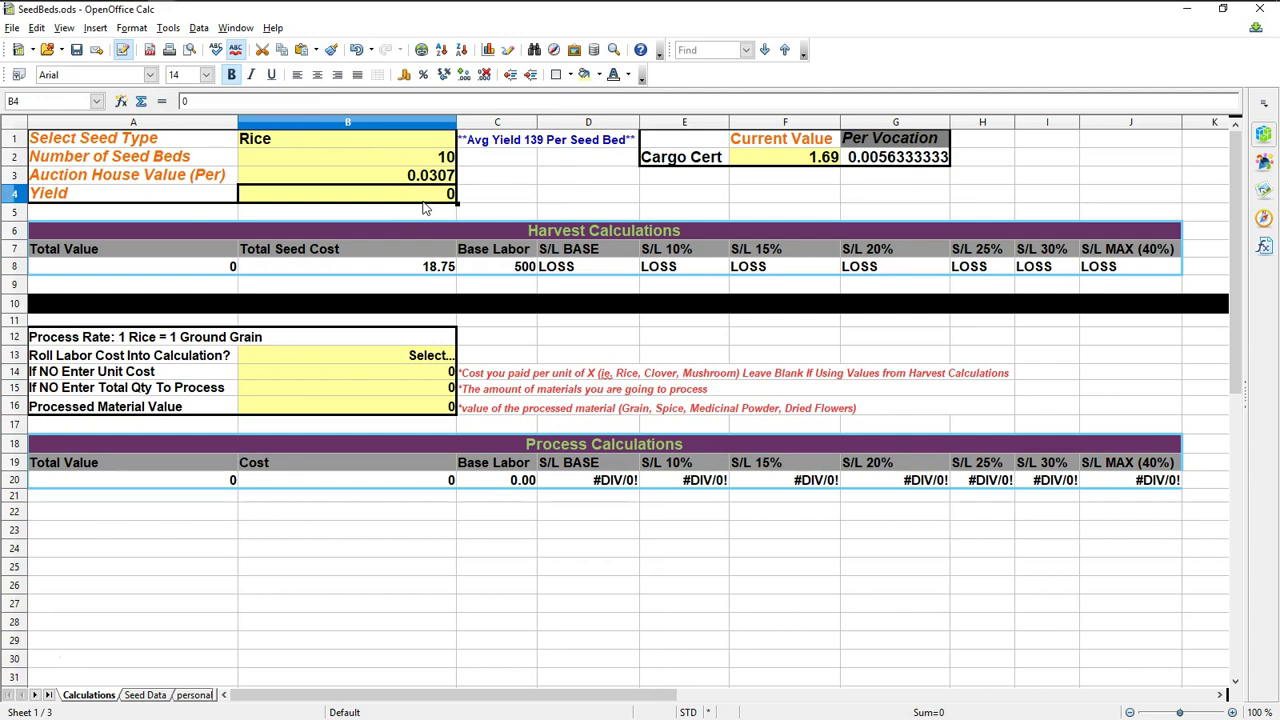
type("1390")
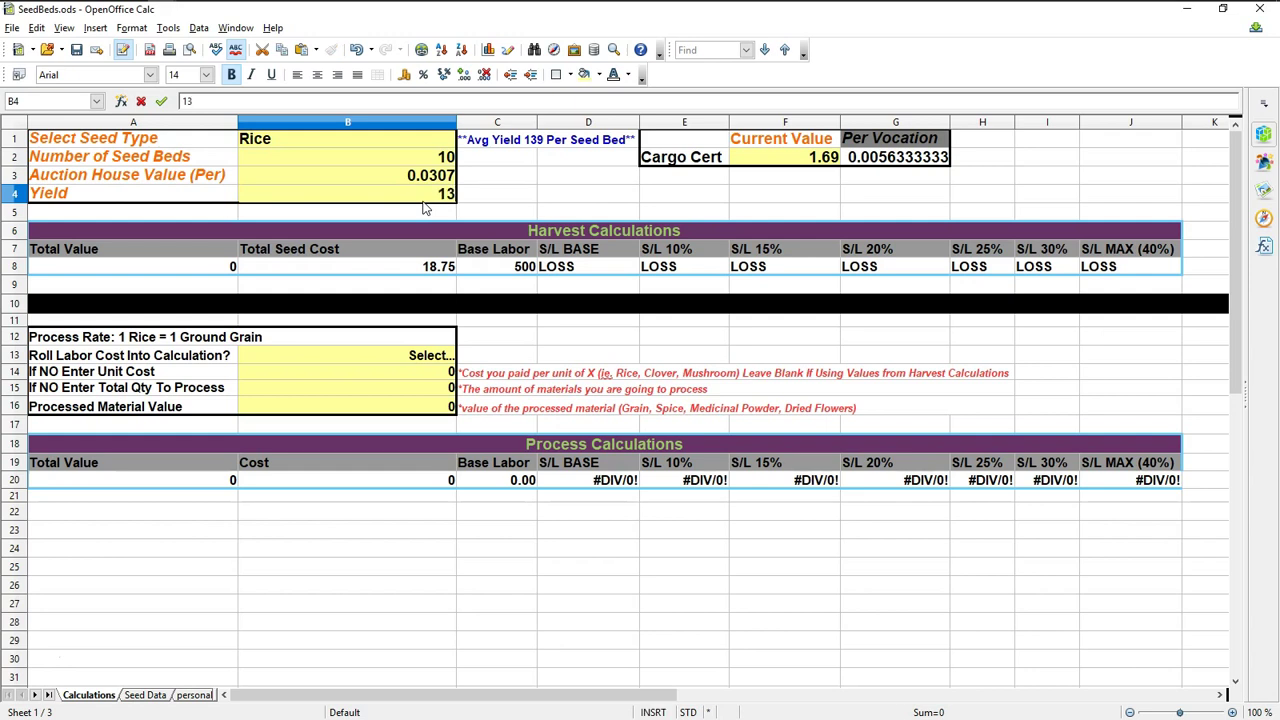
left_click(515, 198)
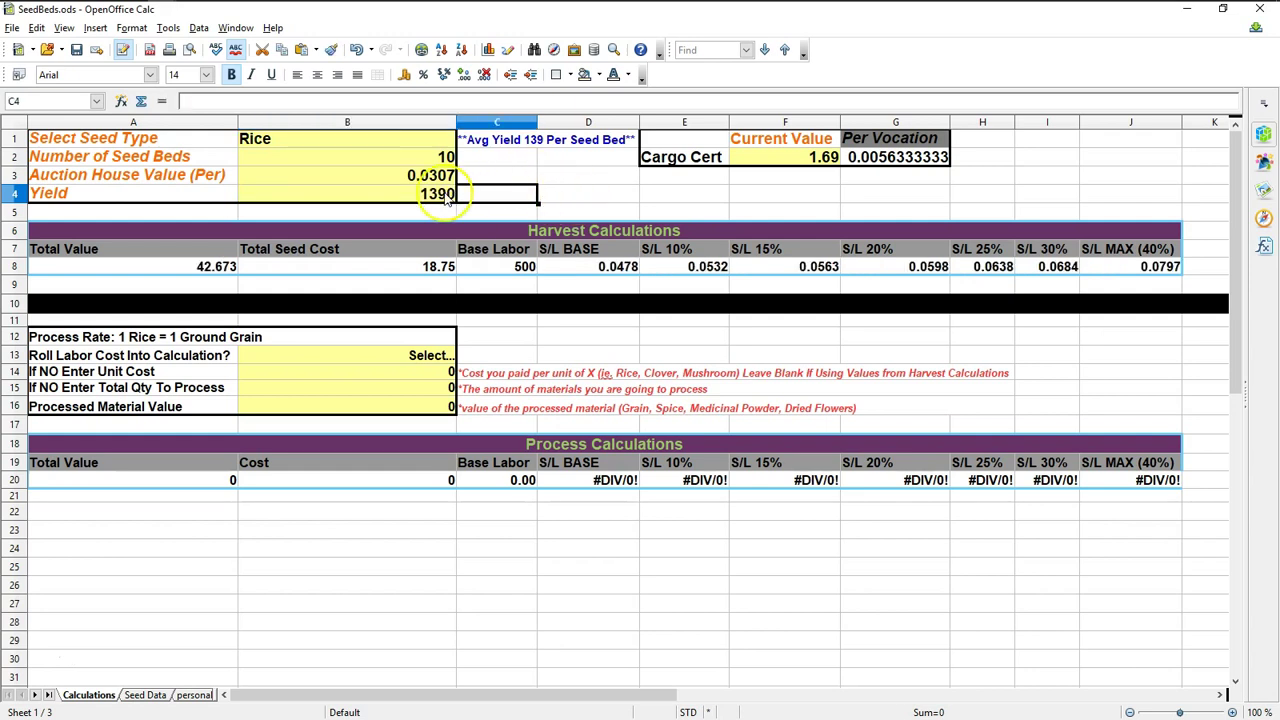
left_click(448, 194)
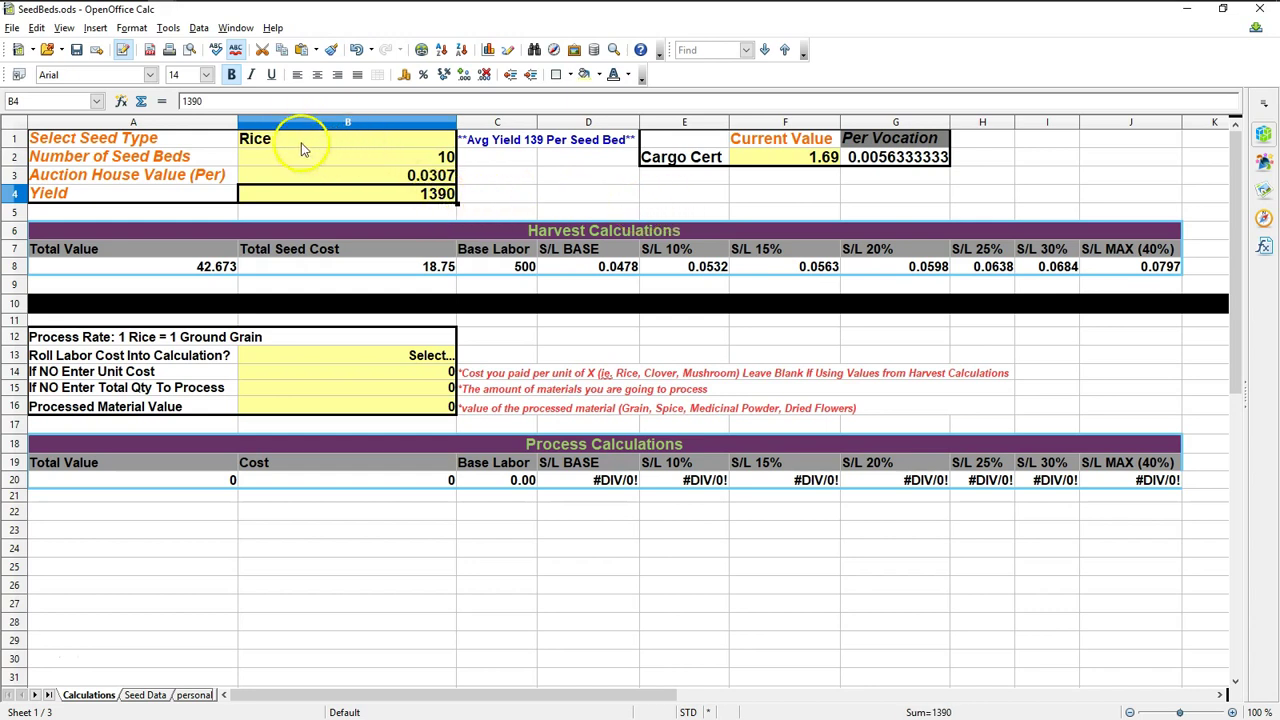
left_click(503, 200)
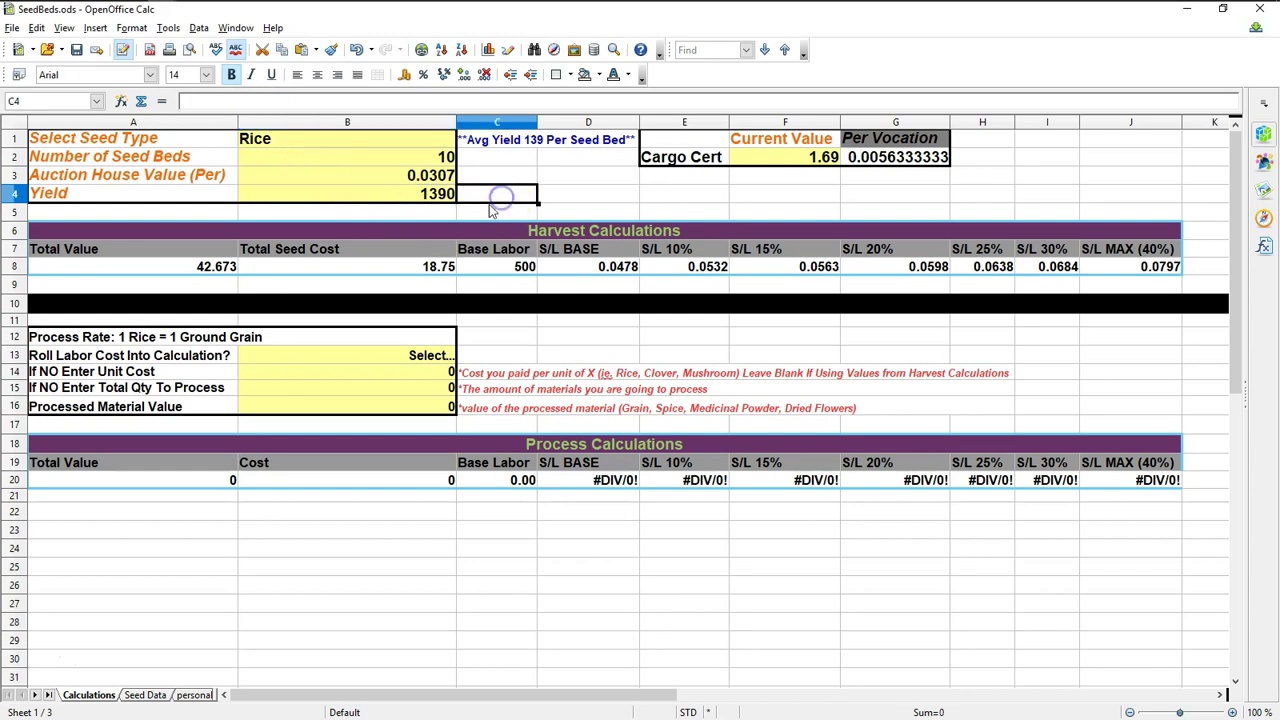
left_click(405, 197)
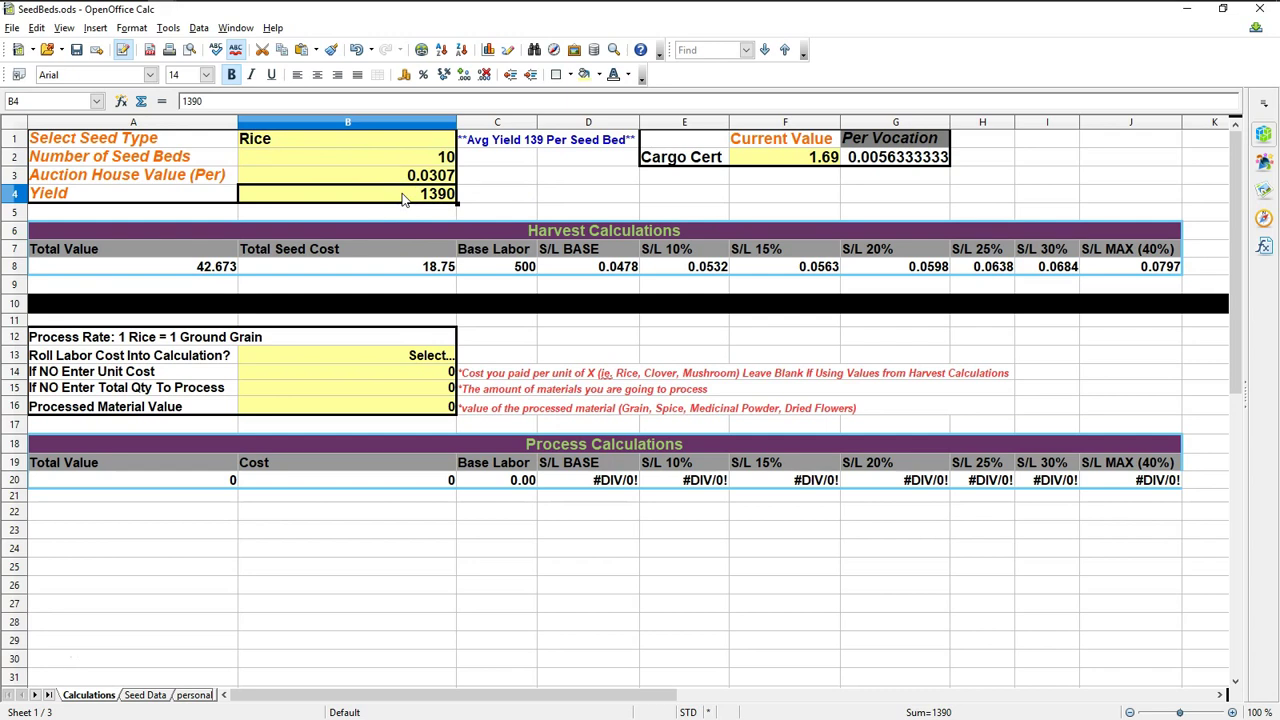
Step: Set the Number of Seed Beds in B2 to 7
left_click(398, 160)
type("7")
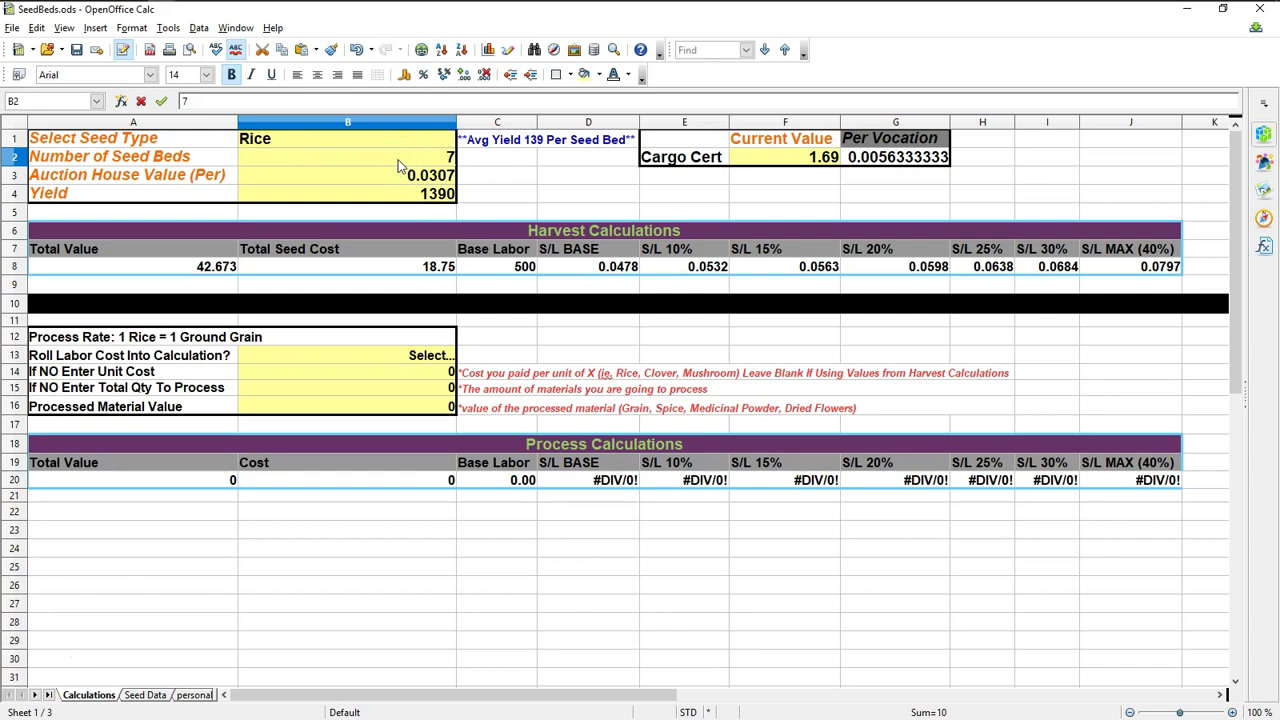
left_click(521, 173)
Step: Calculate the Yield in B4 for seven seed beds with the formula =7*139
left_click(420, 196)
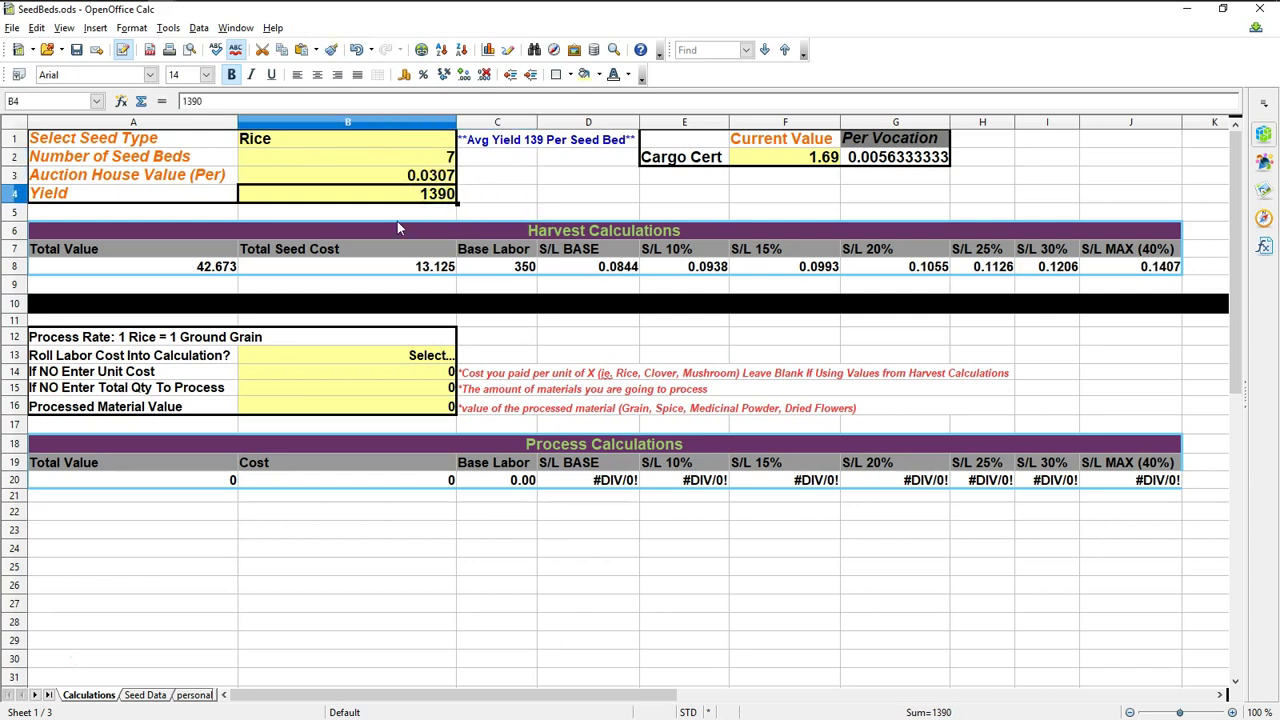
type("=")
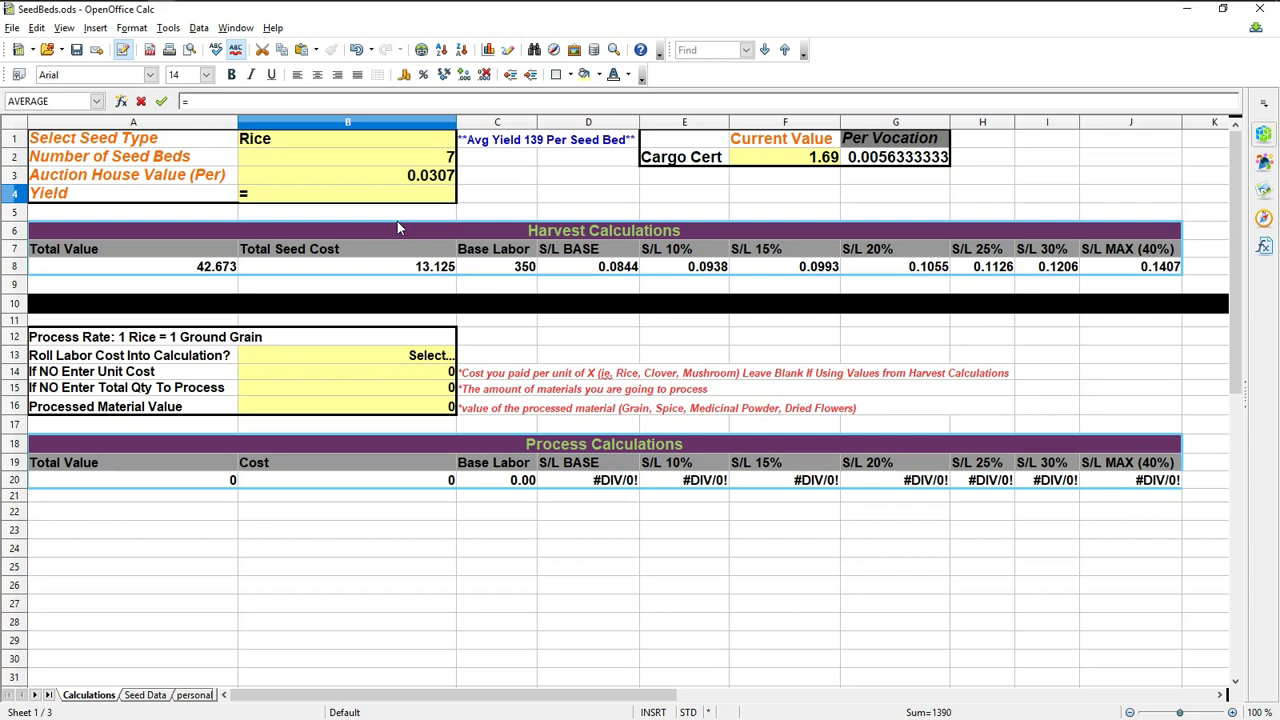
type("5")
key("BackSpace")
type("7")
type("*")
type("138")
type("9")
key("Return")
left_click(405, 213)
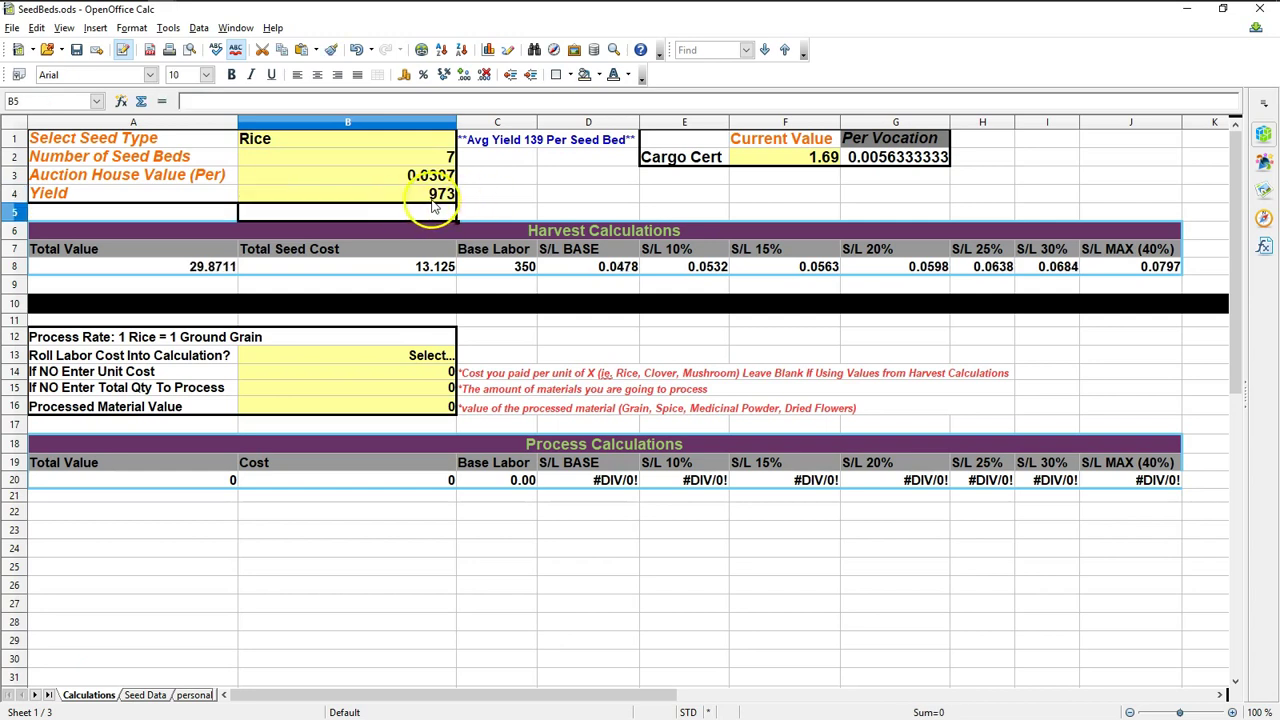
Step: Demonstrate the mistaken Yield formula =7X139 in B4 and accept the proposed correction to =7*139
left_click(430, 194)
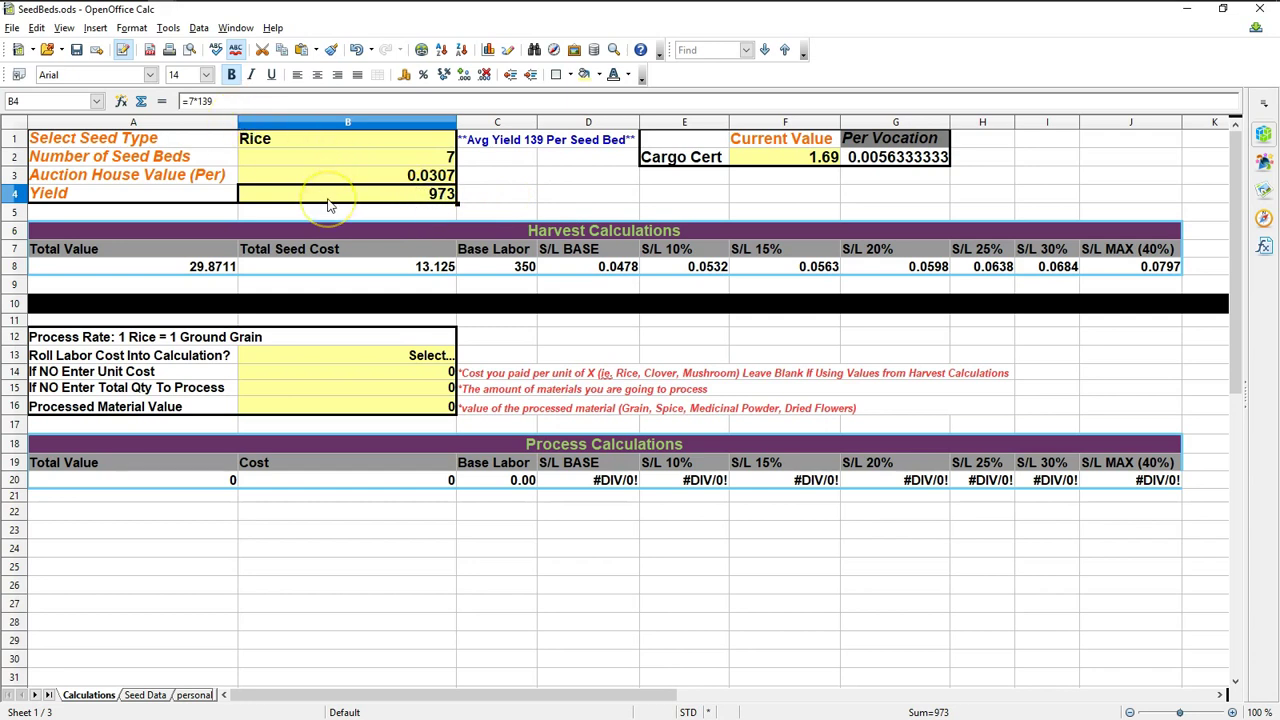
type("=7X139")
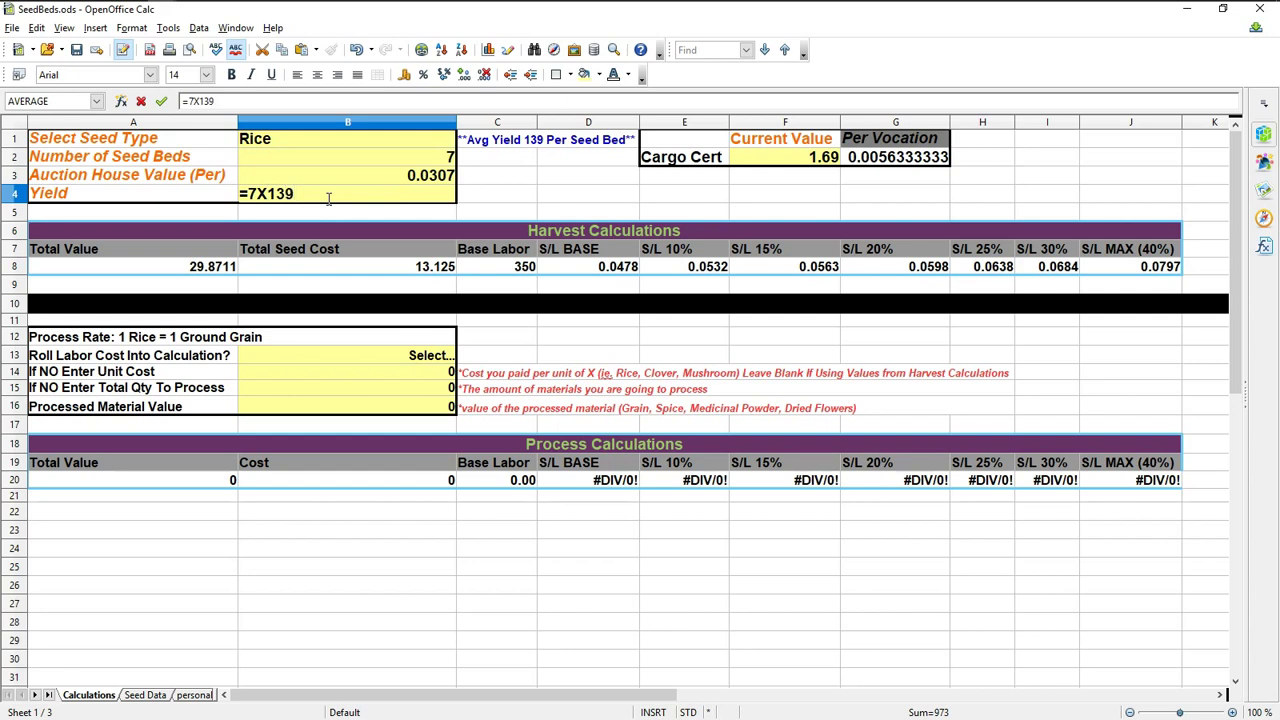
key("Return")
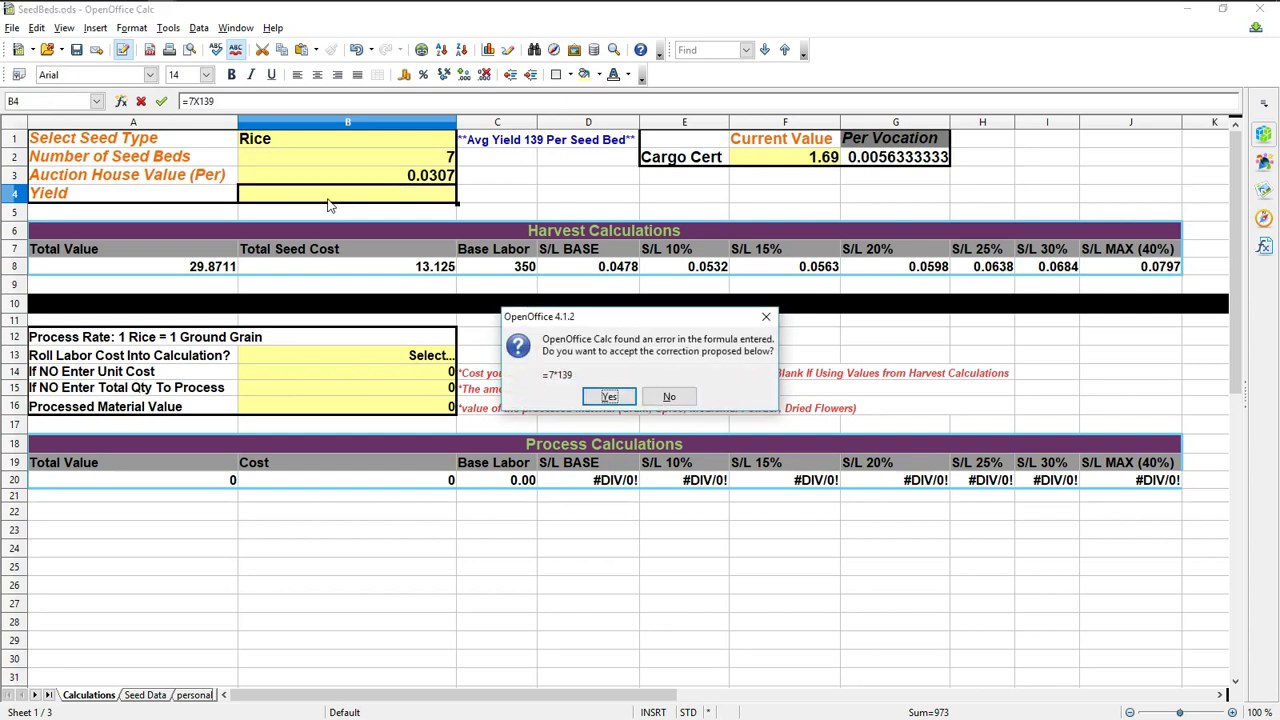
left_click(609, 397)
Step: Re-enter =7*139 in the Yield cell B4 and highlight the formula to show its syntax
left_click(420, 196)
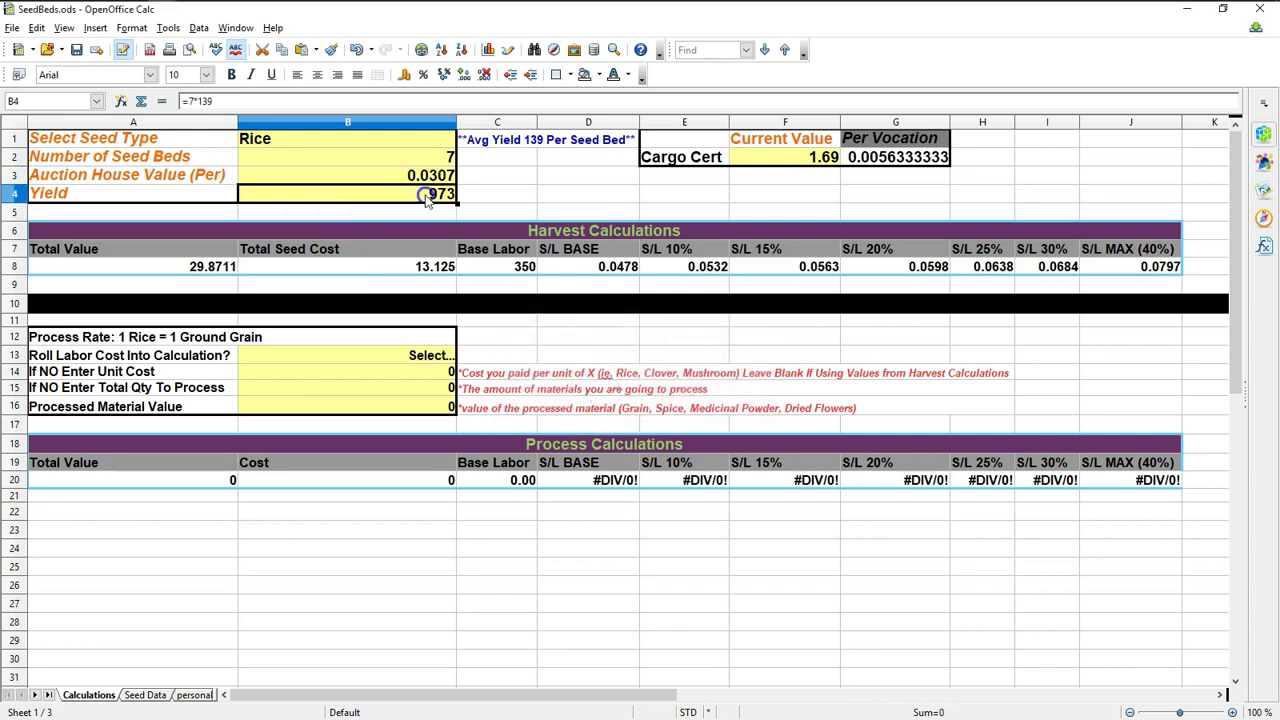
type("=7*139")
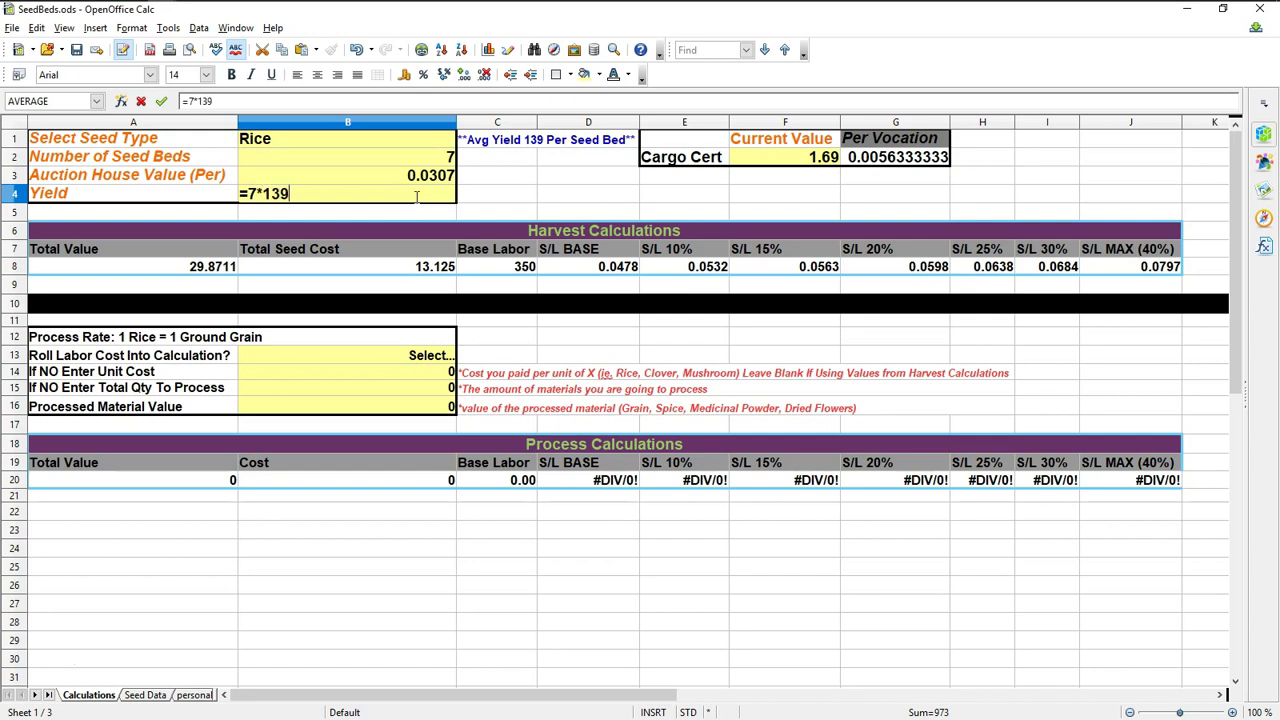
key("Return")
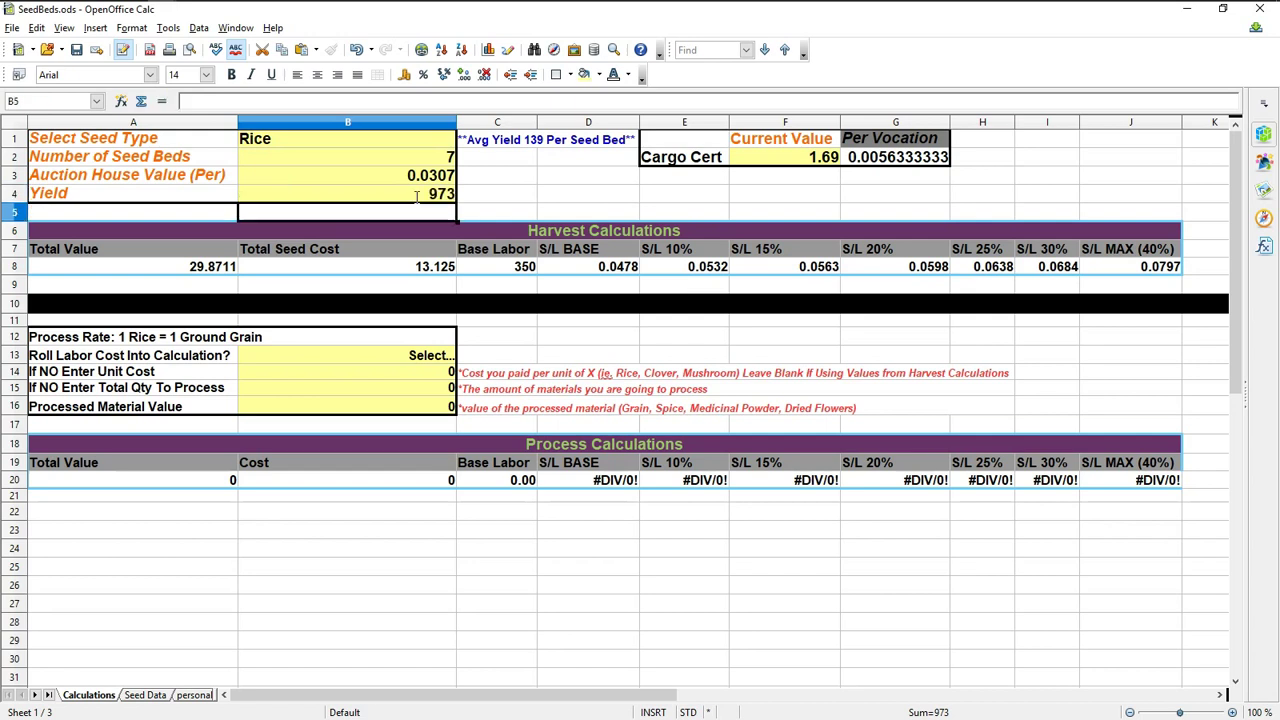
left_click(412, 195)
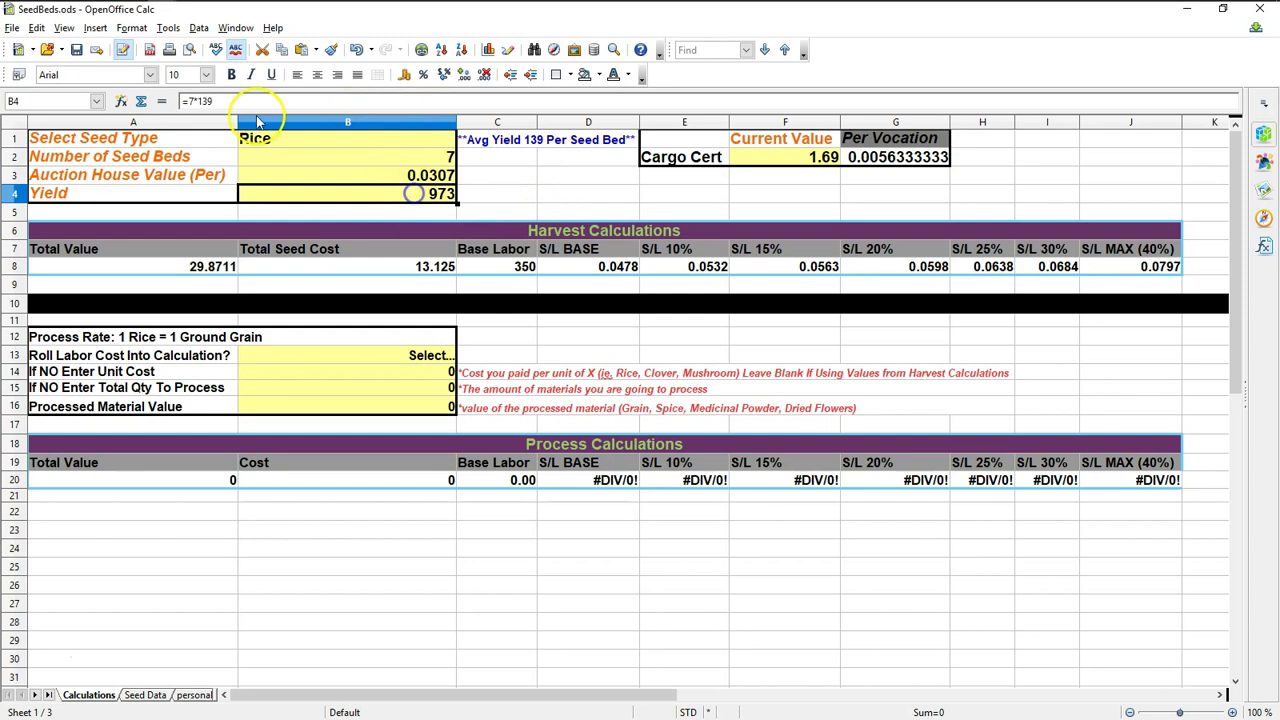
left_click(228, 101)
triple_click(228, 101)
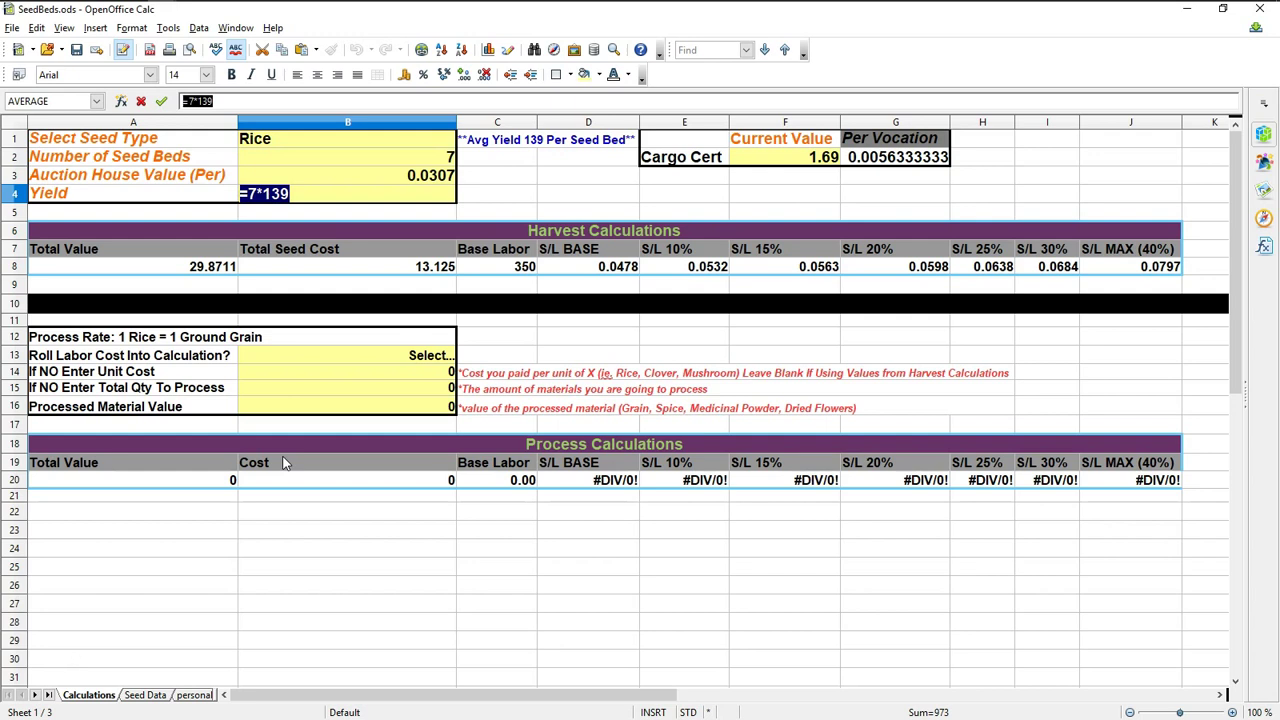
key("Return")
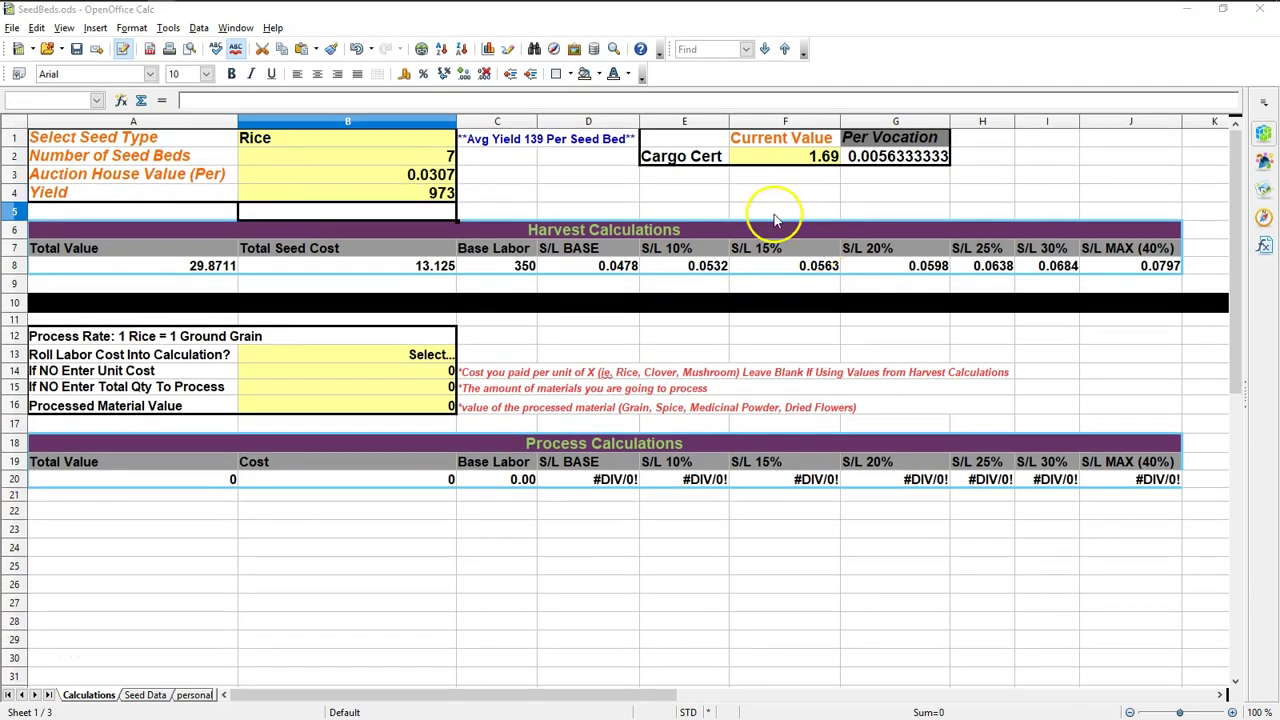
Step: Examine the Cargo Cert Current Value in F2 and the Per Vocation formula in G2
left_click(780, 158)
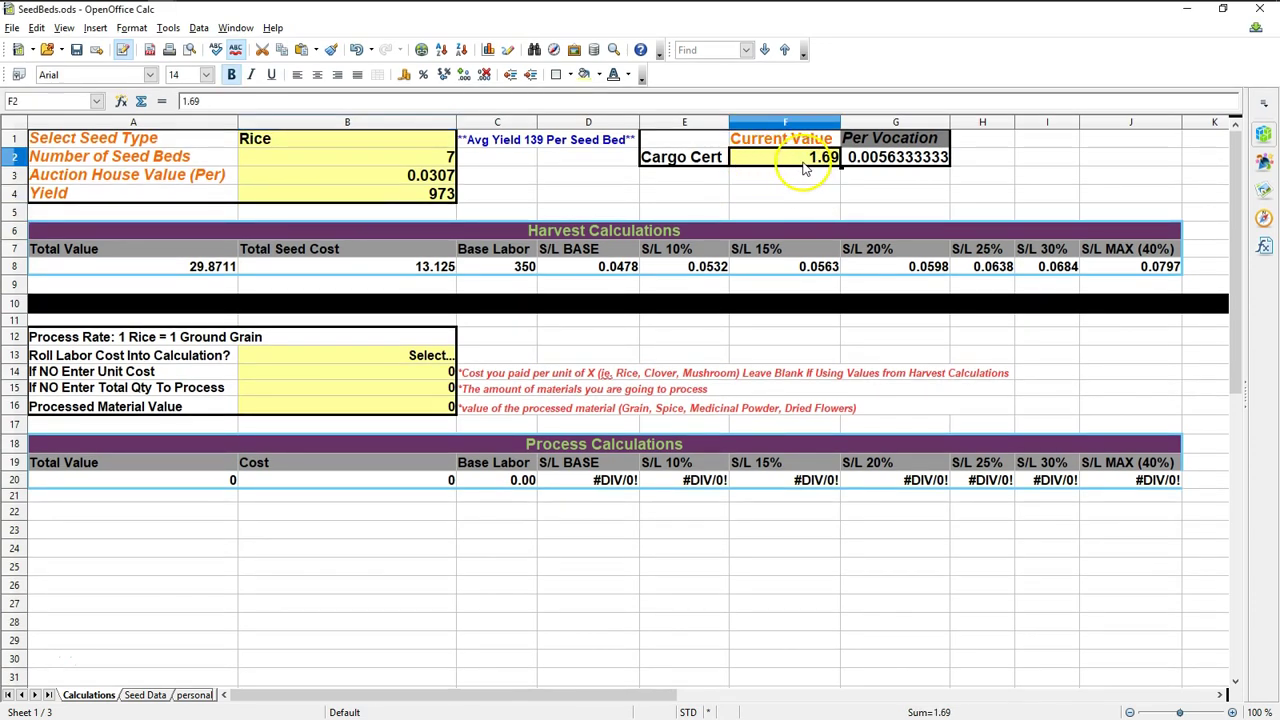
left_click(780, 140)
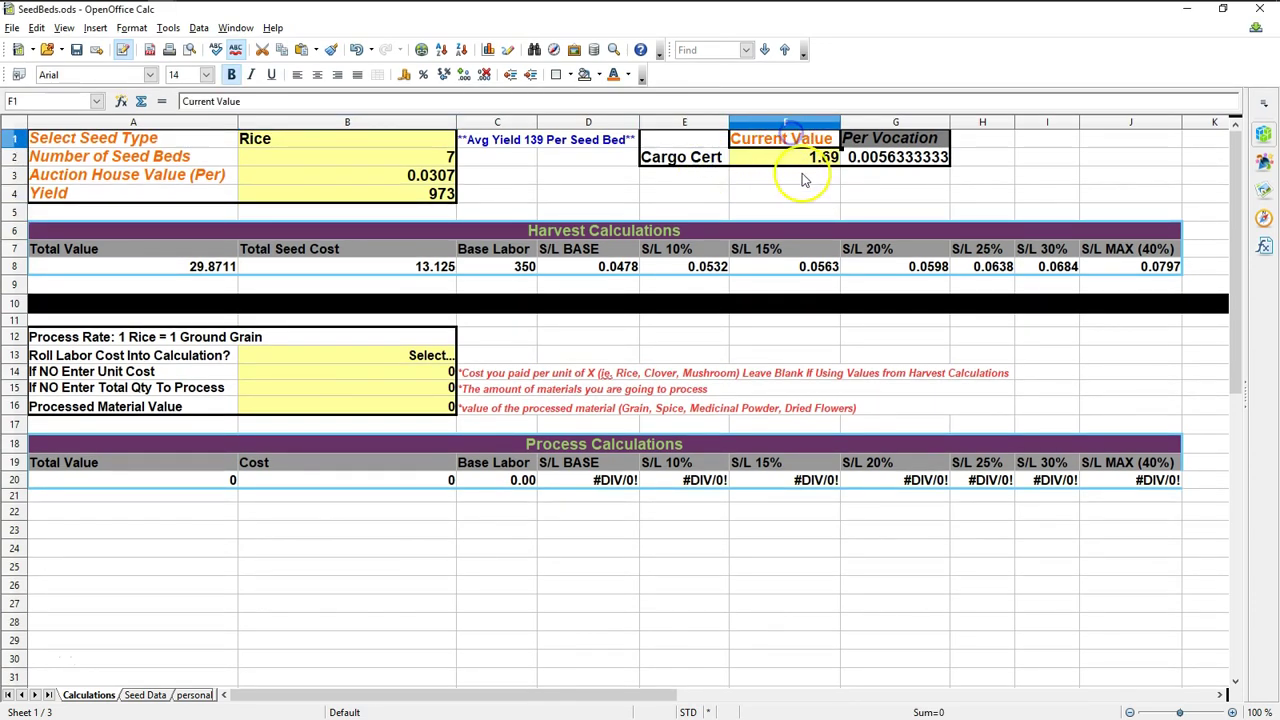
left_click(803, 163)
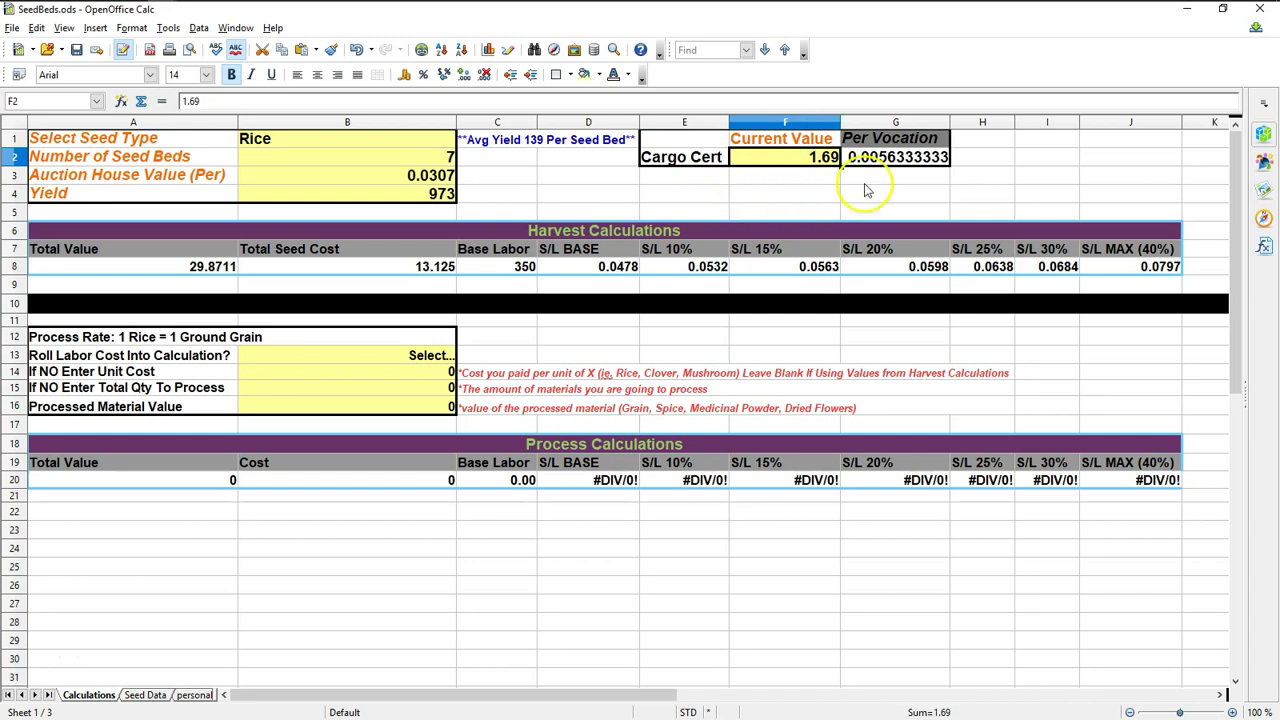
left_click(893, 163)
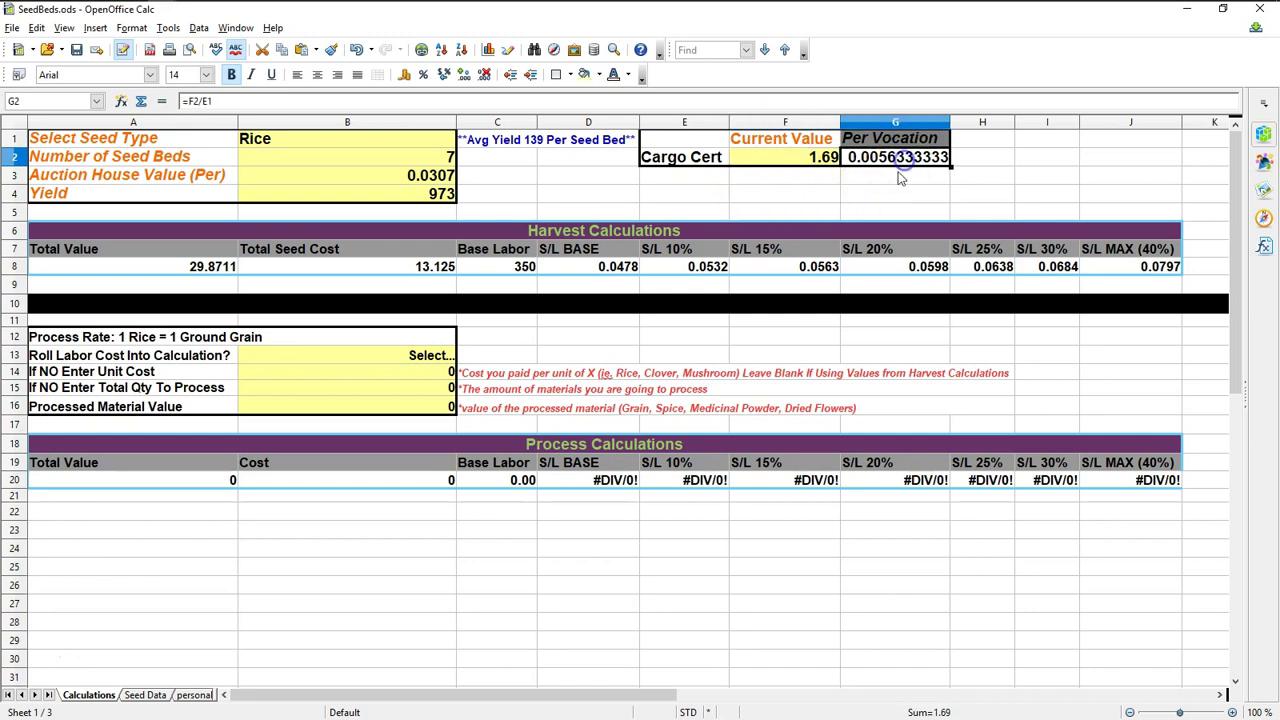
left_click(834, 205)
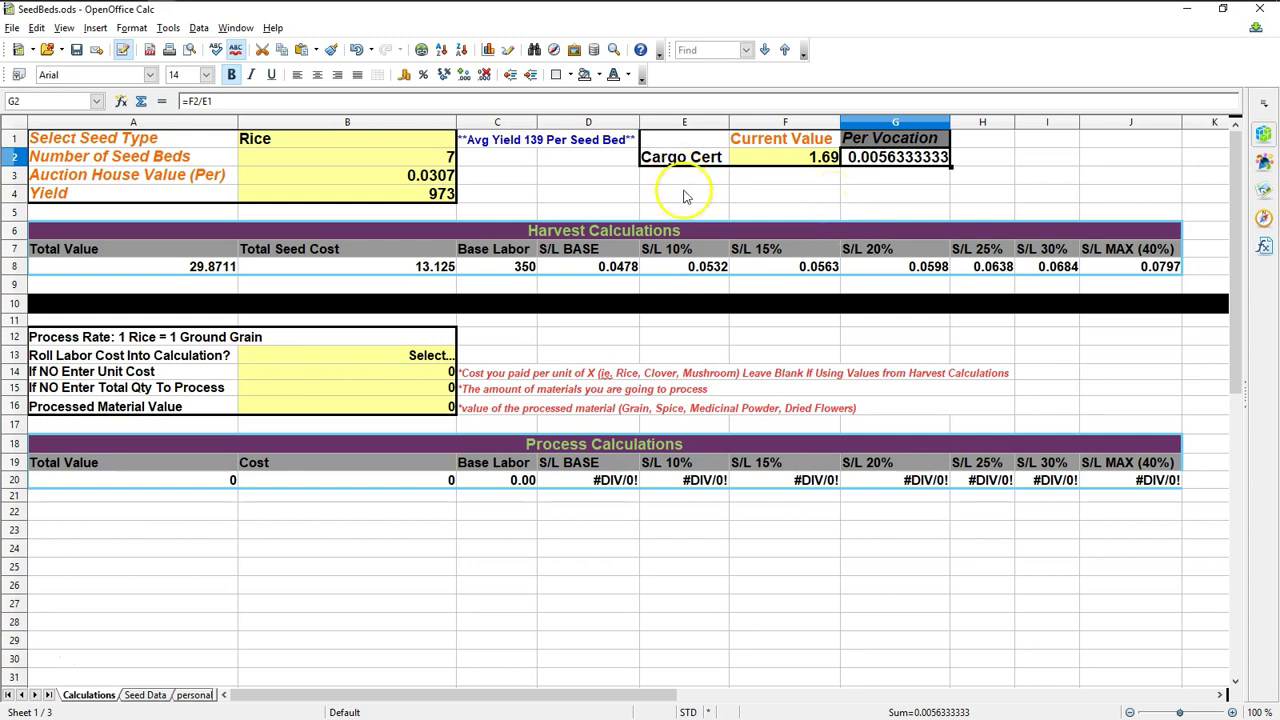
Step: Switch to the game and search the Auction House for "cargo"
key("alt+Tab")
key("alt+Tab")
key("alt+Tab")
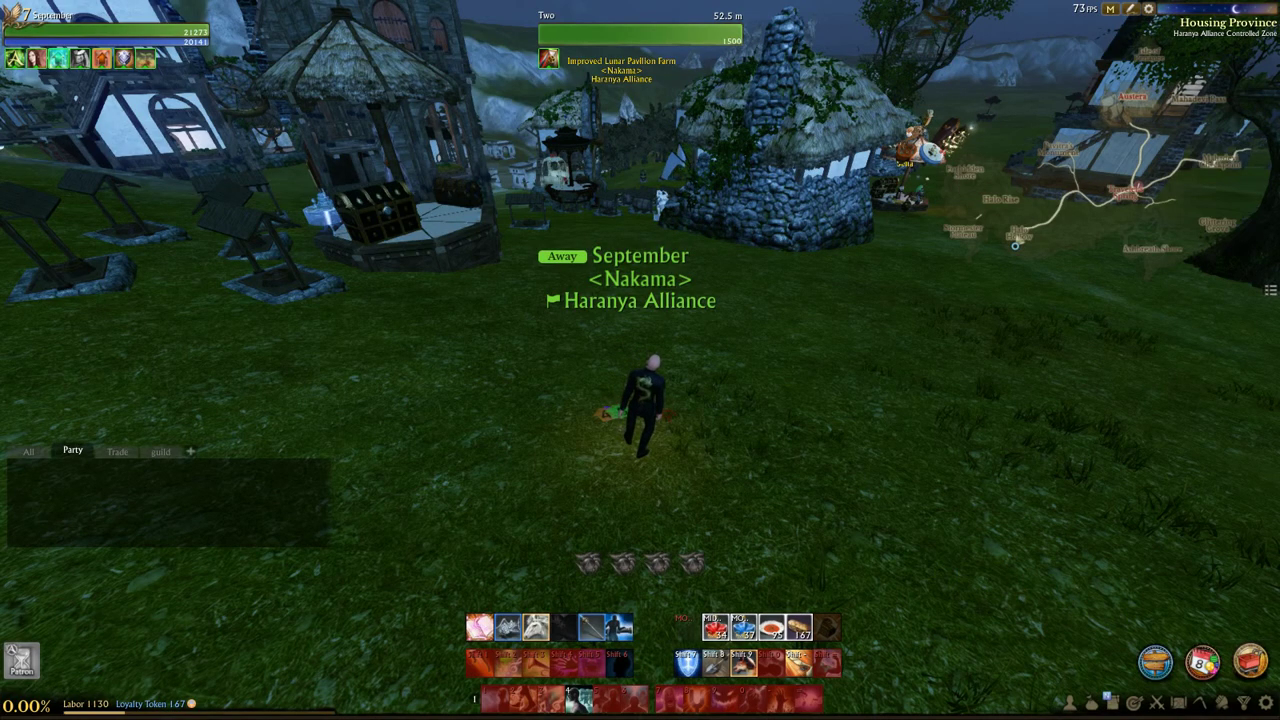
left_click(1150, 662)
left_click(697, 207)
type("car")
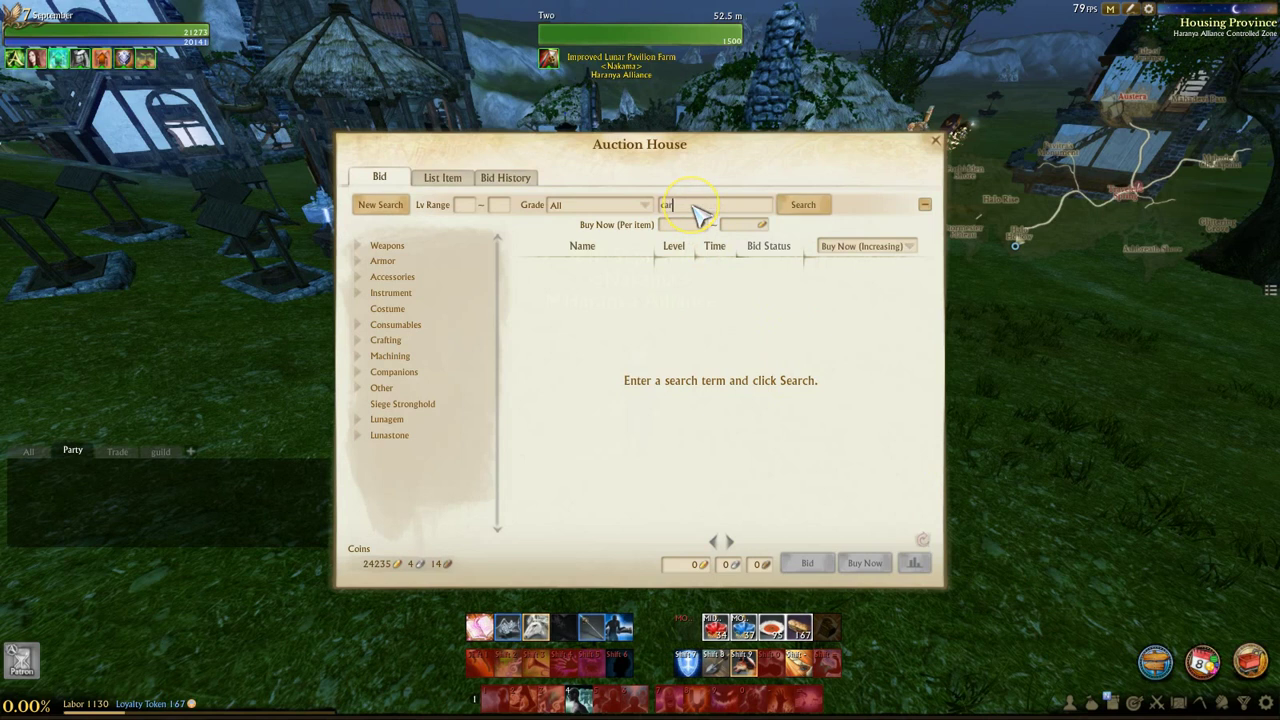
key("Return")
Step: Check the price history of the Cargo Certificate for the latest 7-day average, and close the Auction House
mouse_move(886, 279)
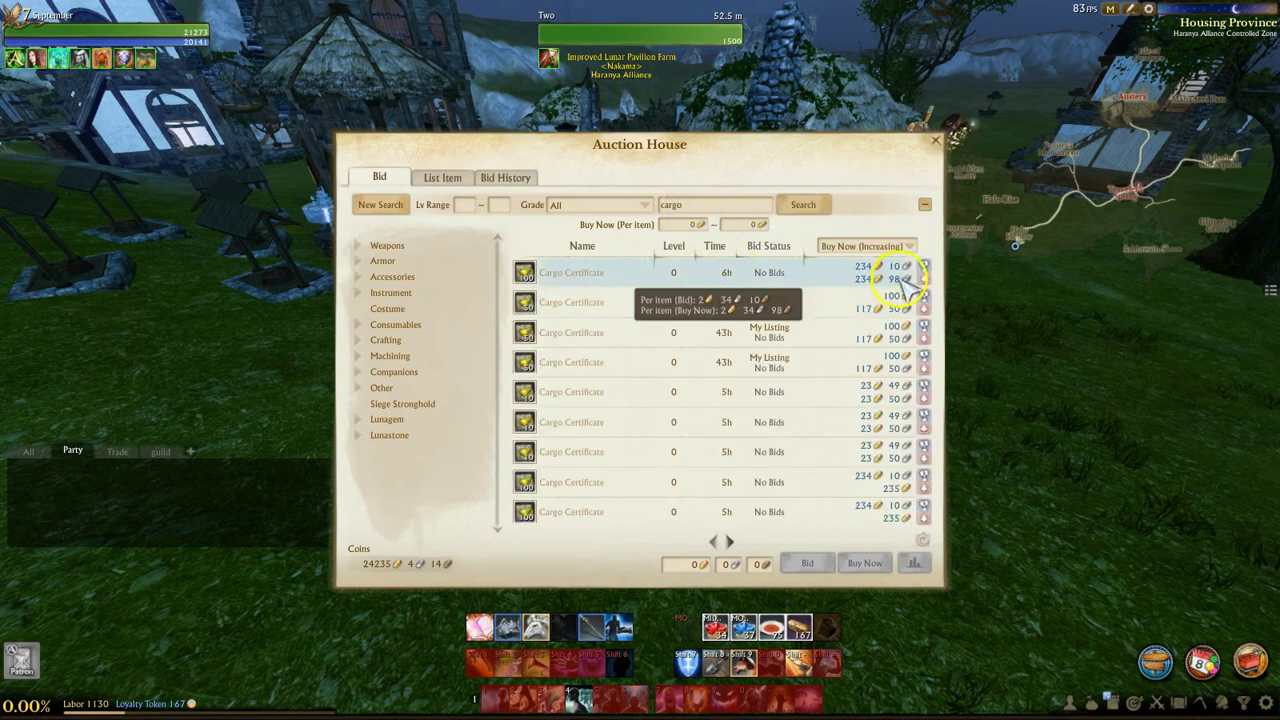
left_click(912, 563)
mouse_move(755, 503)
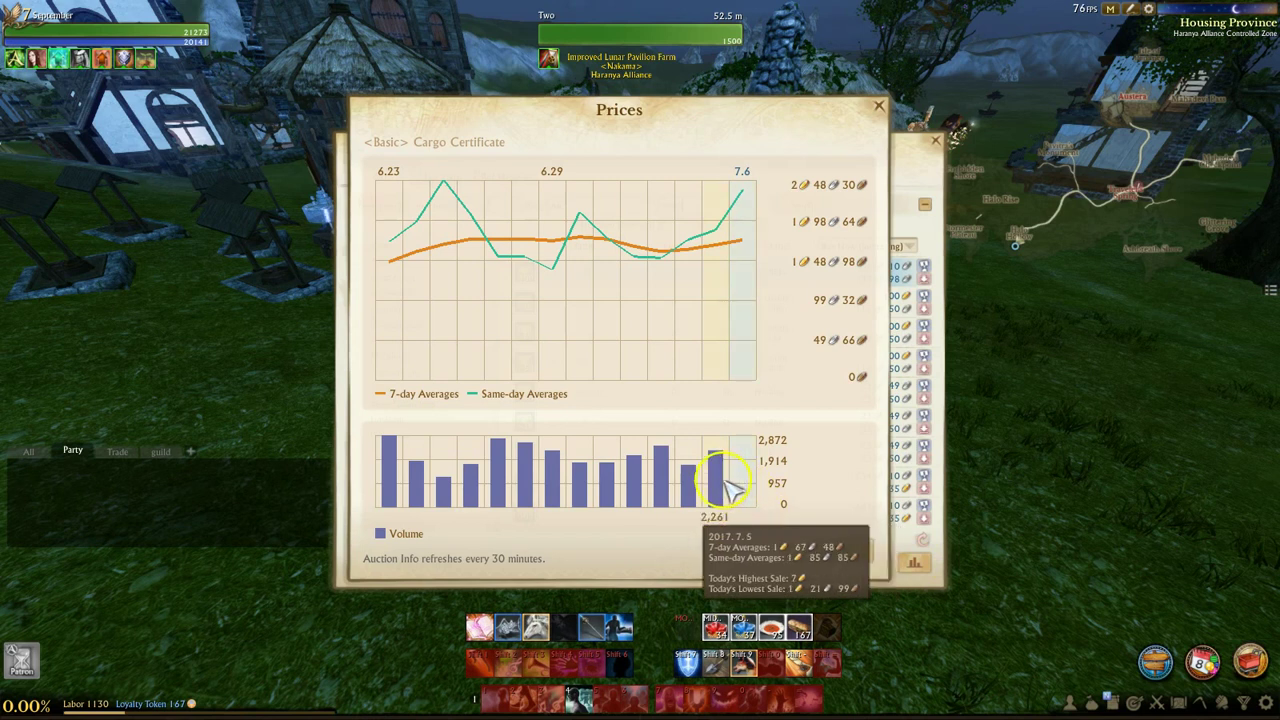
mouse_move(699, 487)
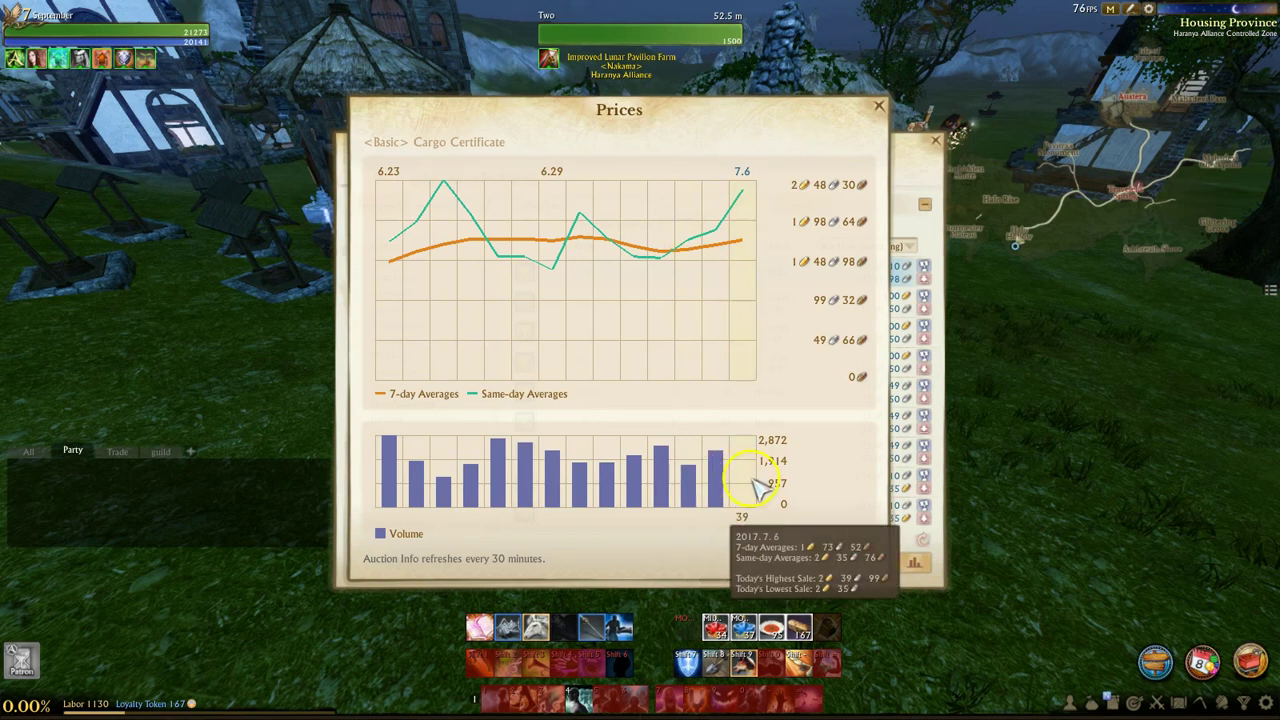
left_click(879, 106)
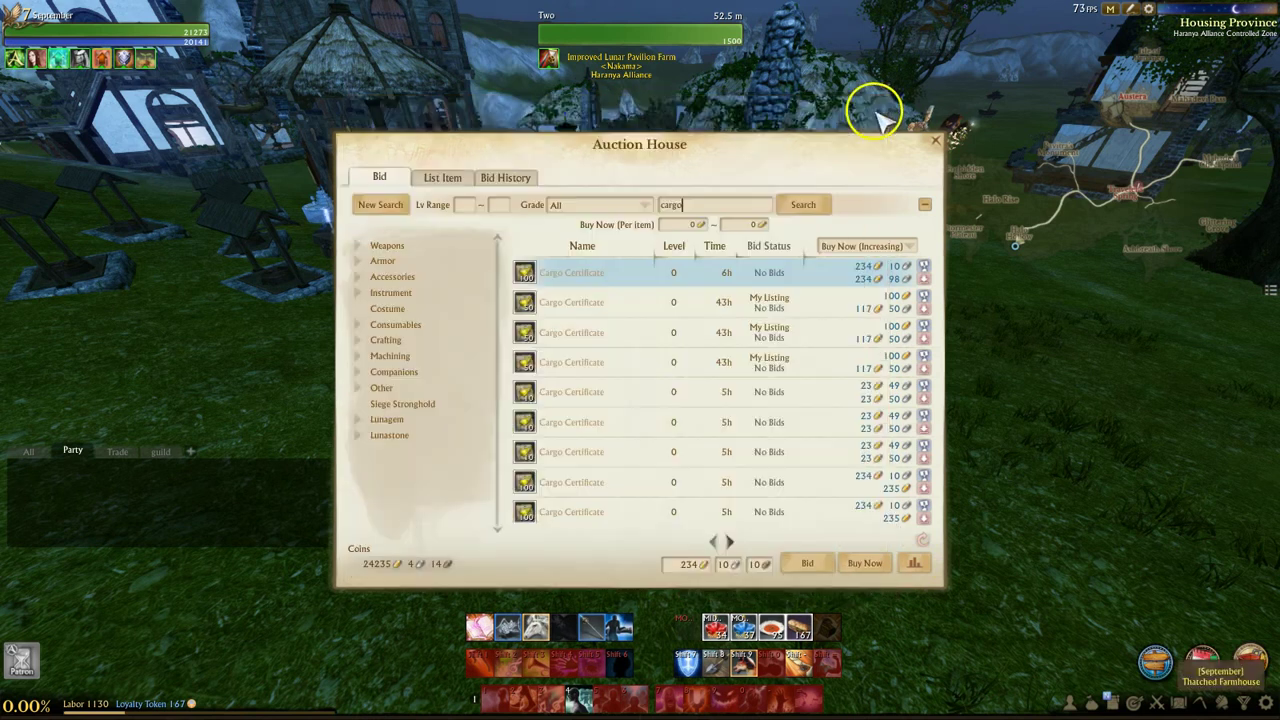
left_click(935, 140)
Step: Switch back to the SeedBeds spreadsheet and set the Cargo Cert Current Value in F2 to 1.7395
key("alt+Tab")
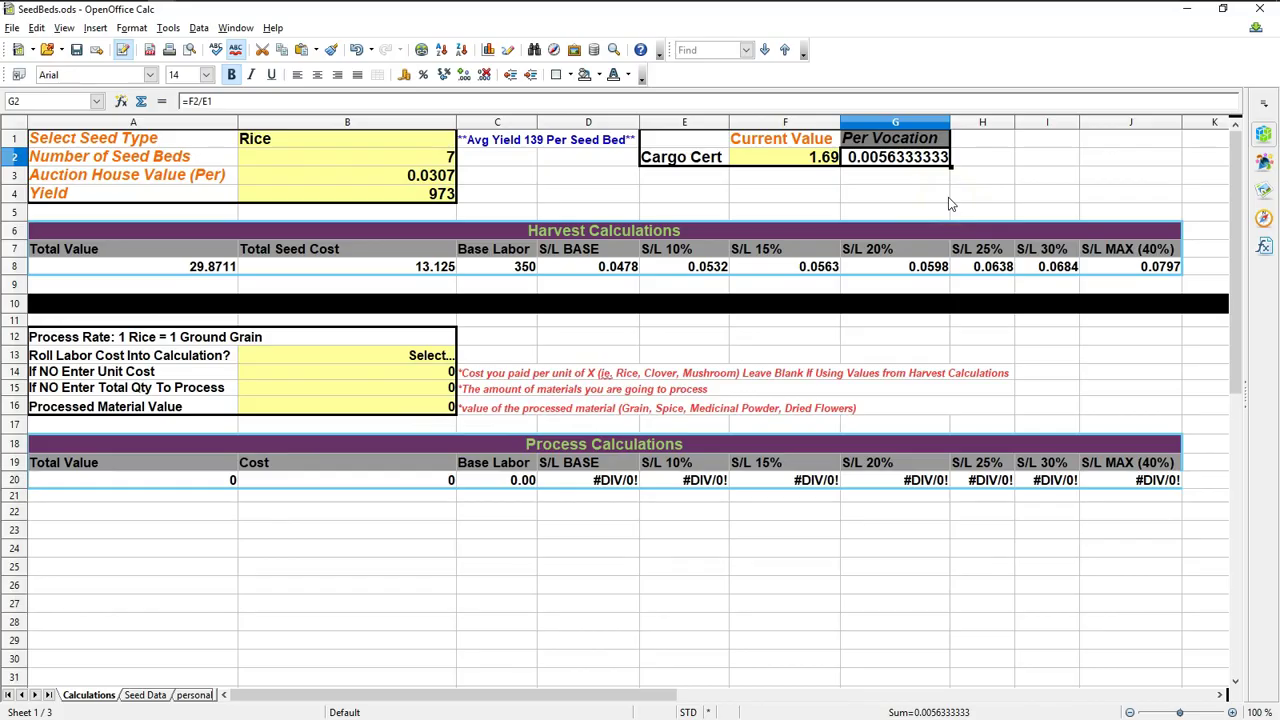
left_click(800, 157)
type("1.7395")
key("Return")
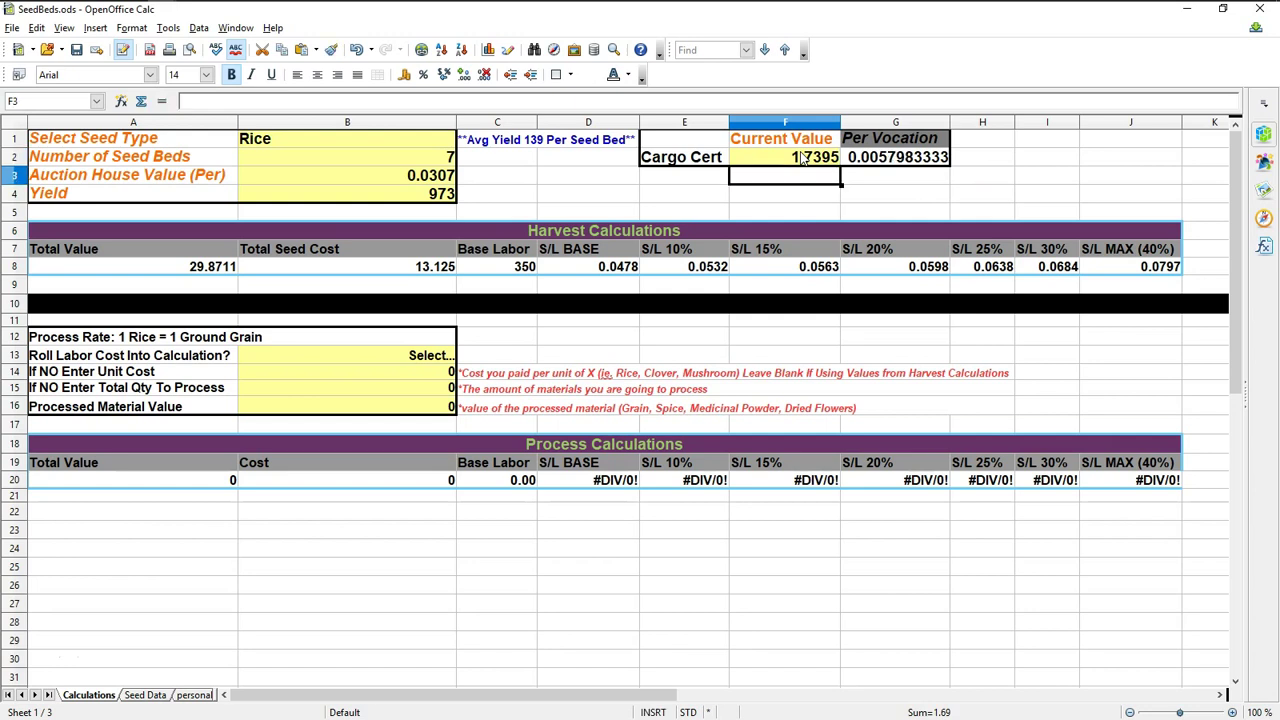
left_click(778, 196)
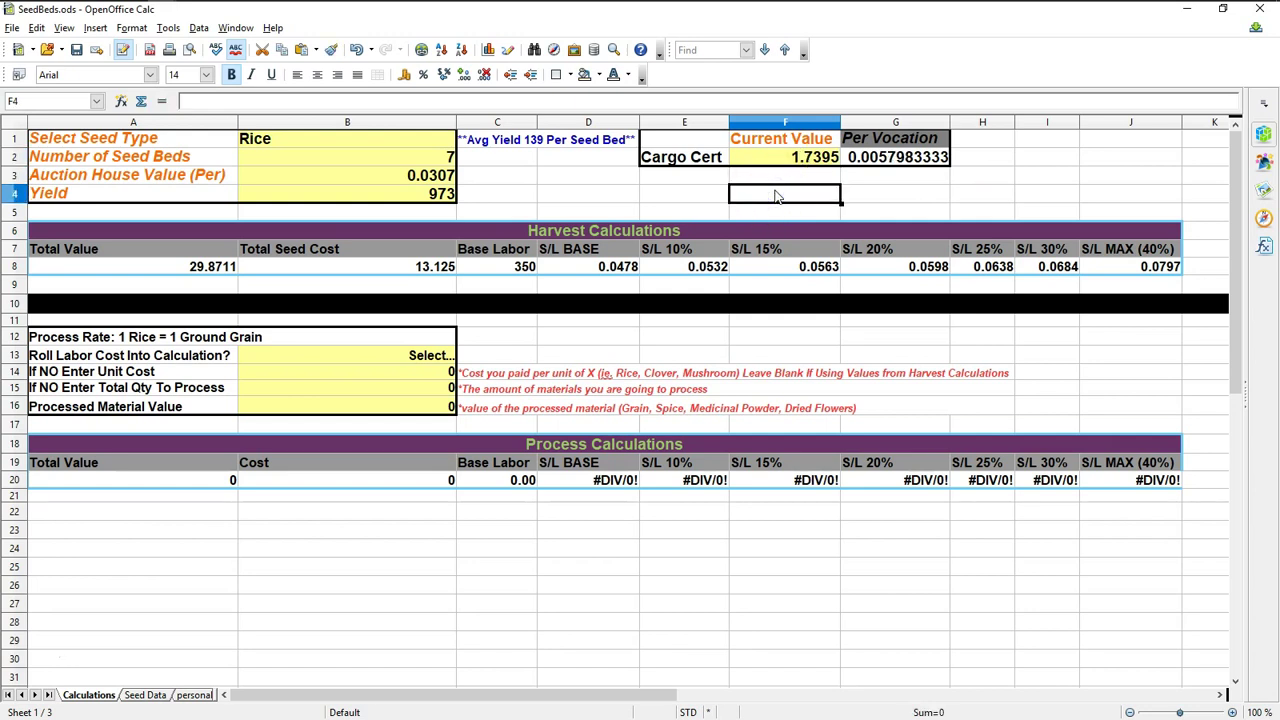
left_click(372, 144)
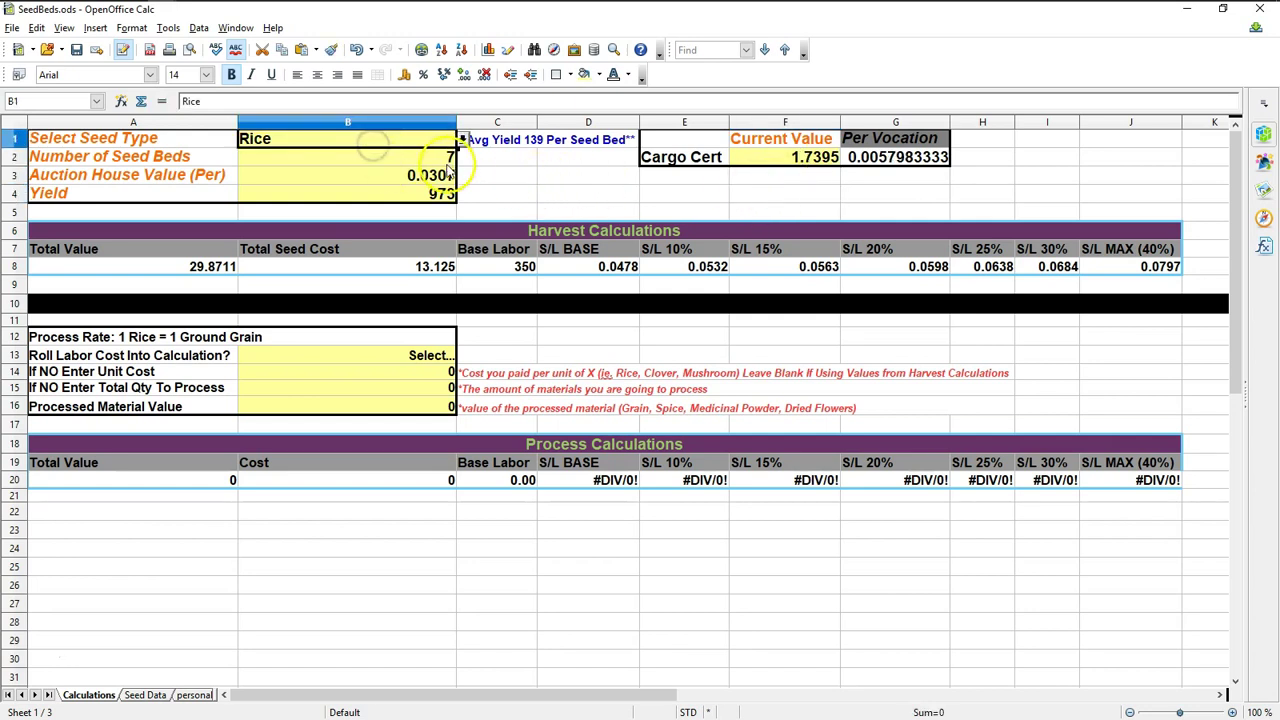
left_click(485, 194)
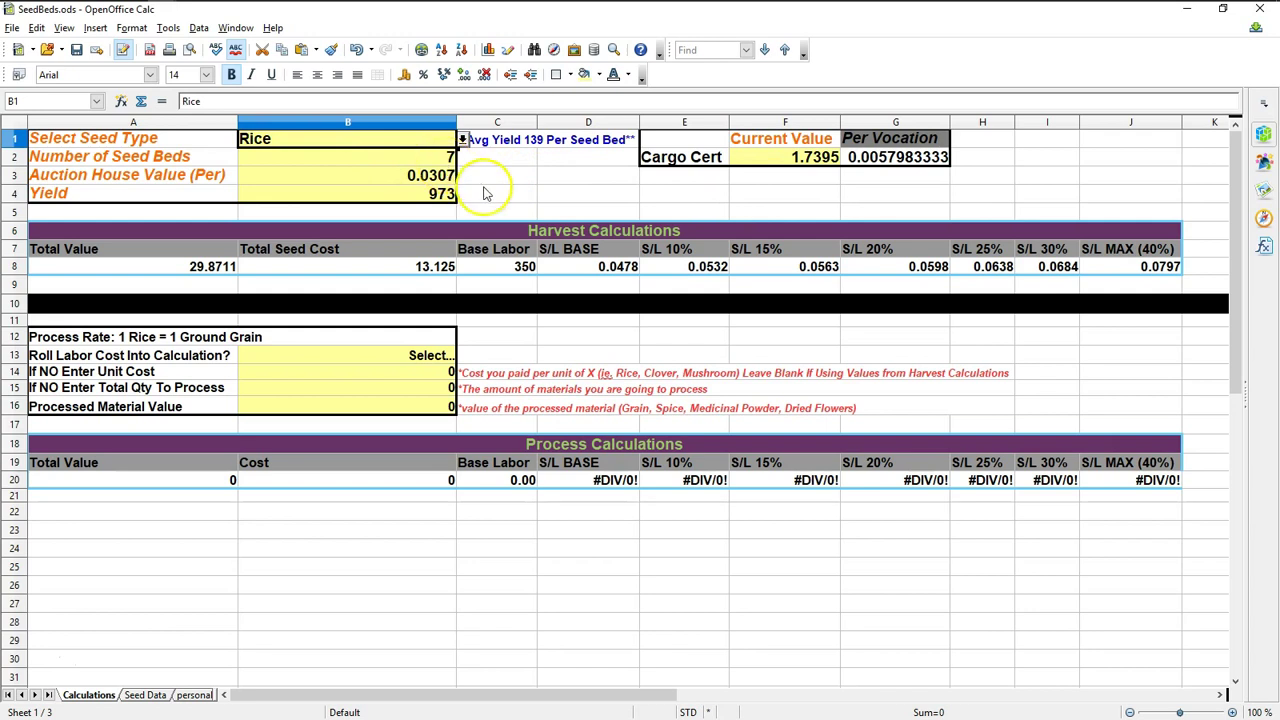
left_click(815, 157)
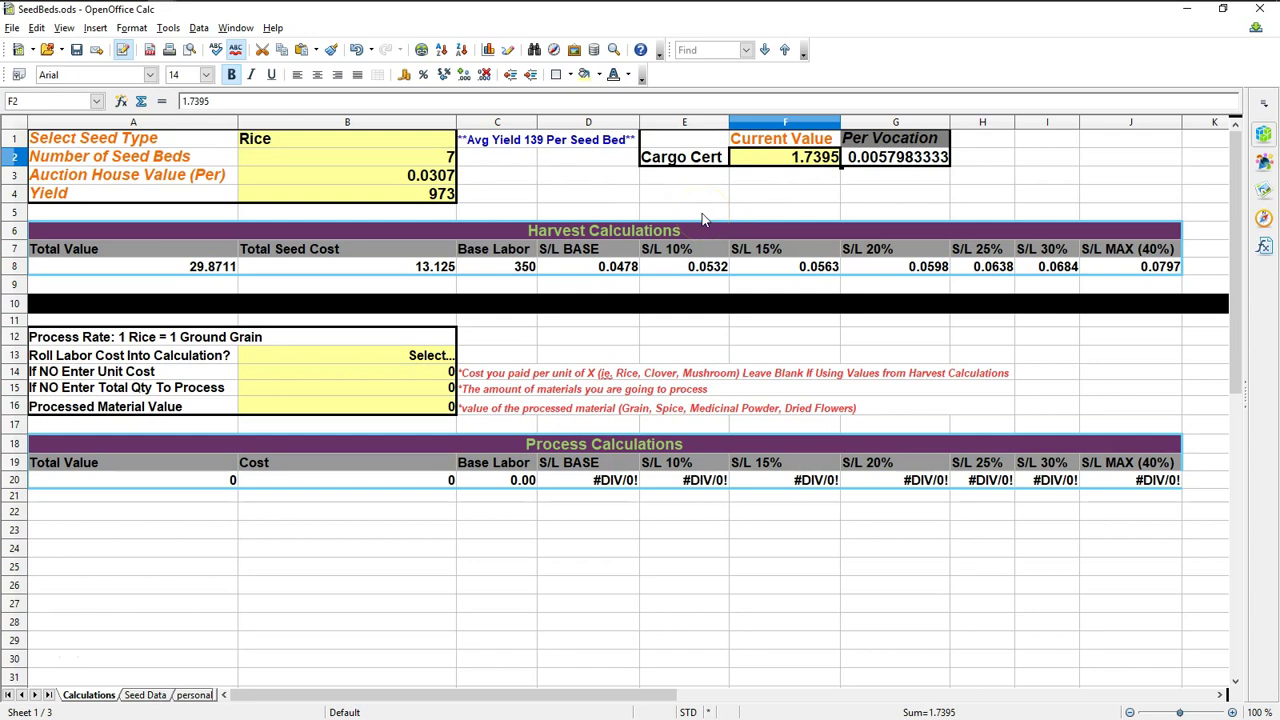
Step: Set the seed type in B1 to Rosemary and check the Total Seed Cost and Total Value under Harvest Calculations
left_click(423, 140)
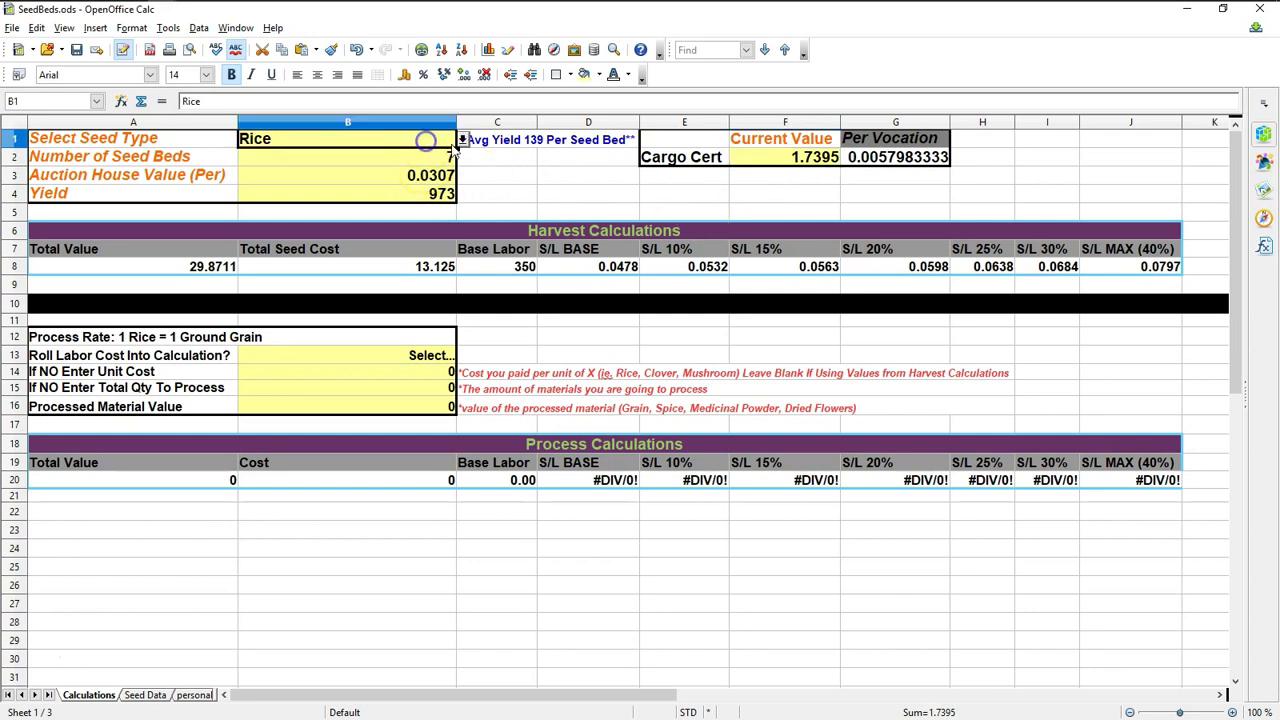
left_click(462, 140)
left_click(300, 181)
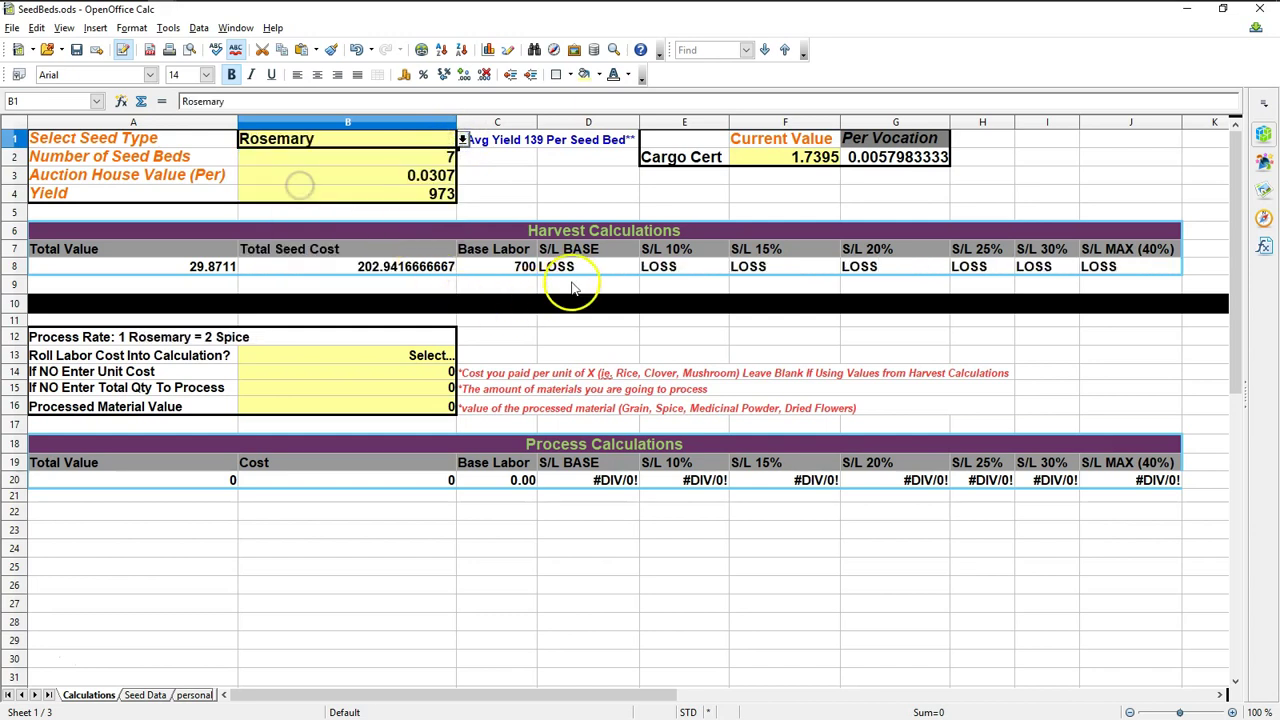
left_click(300, 268)
left_click_drag(371, 277, 210, 268)
left_click(514, 194)
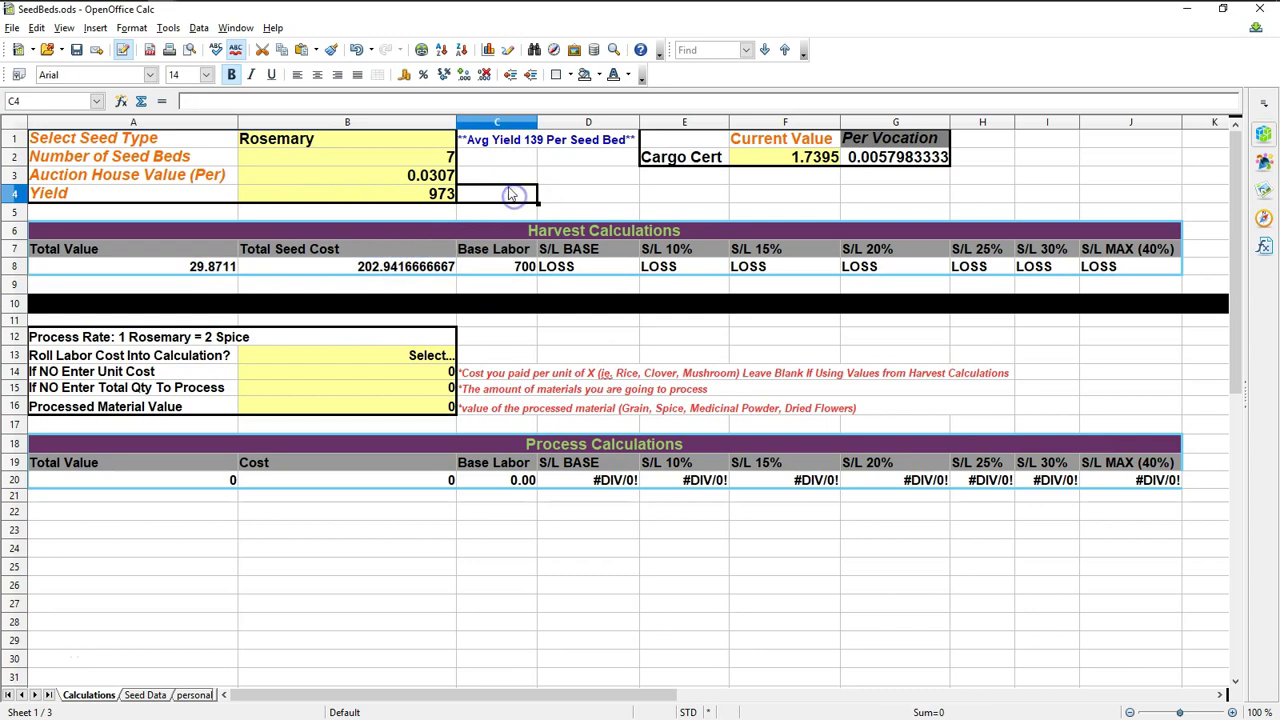
Step: Look through the seed type choices in B1 and set the seed type back to Rice
left_click(440, 140)
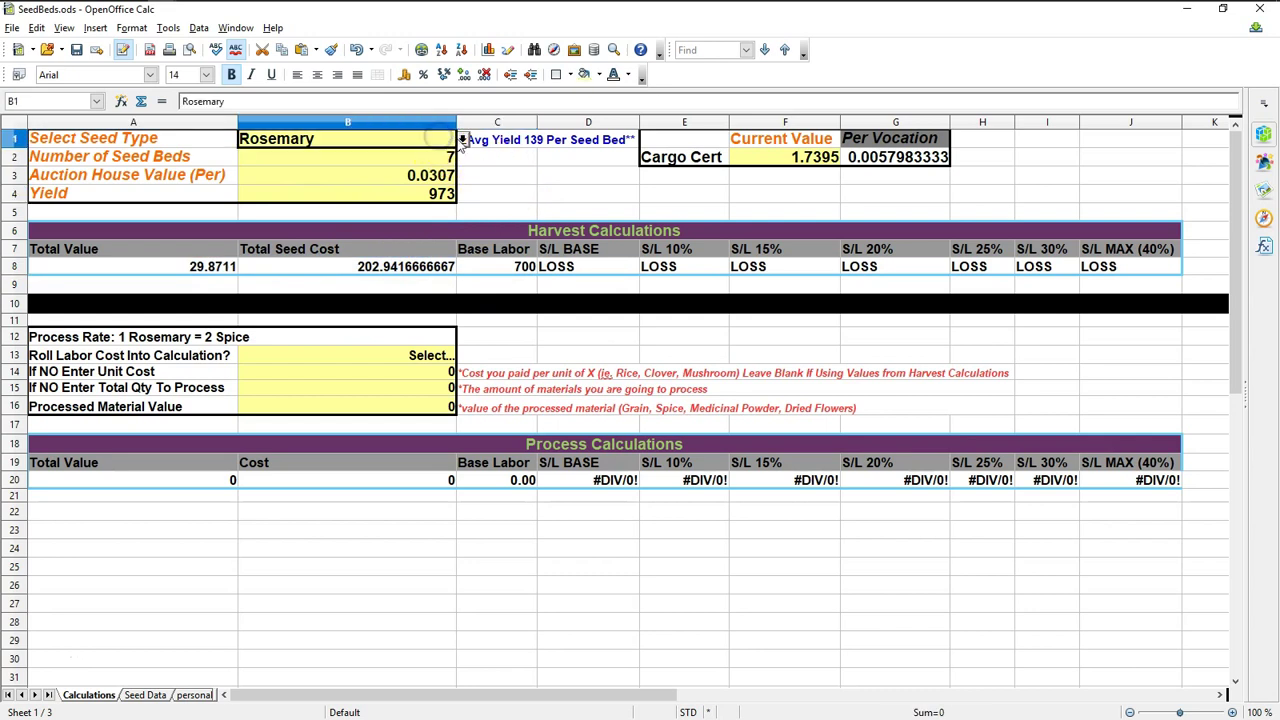
left_click(462, 140)
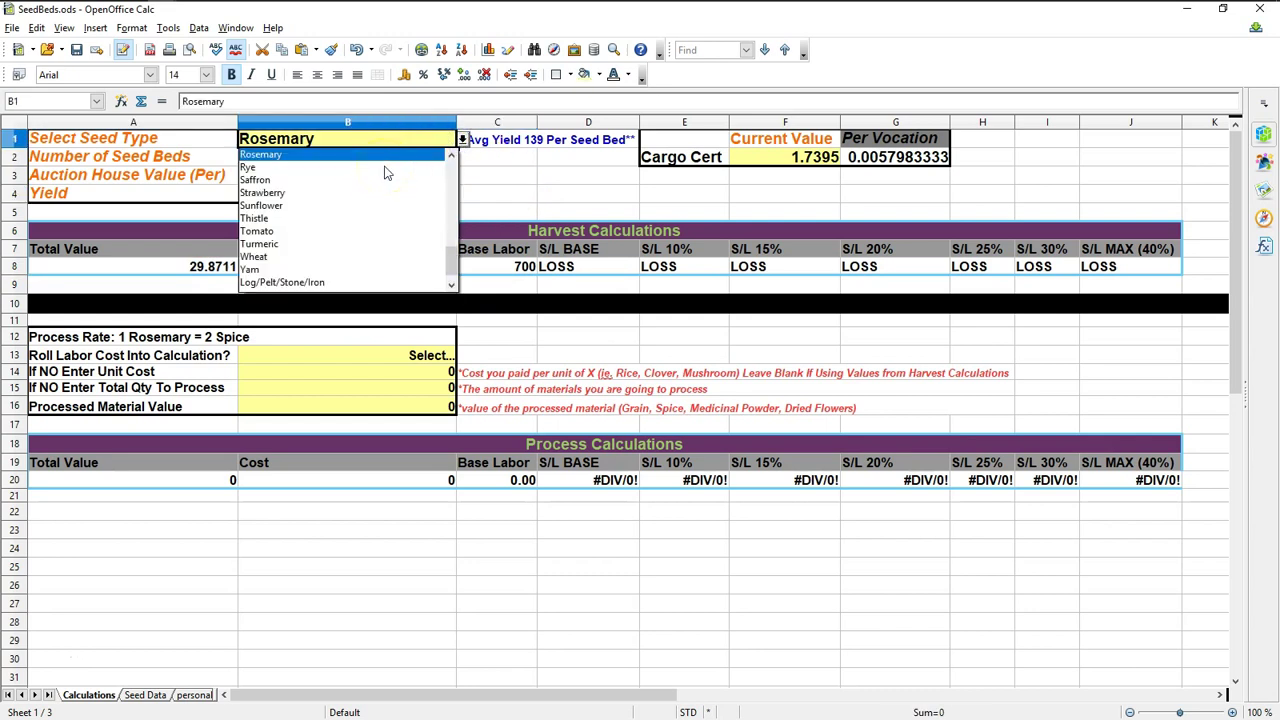
left_click(552, 212)
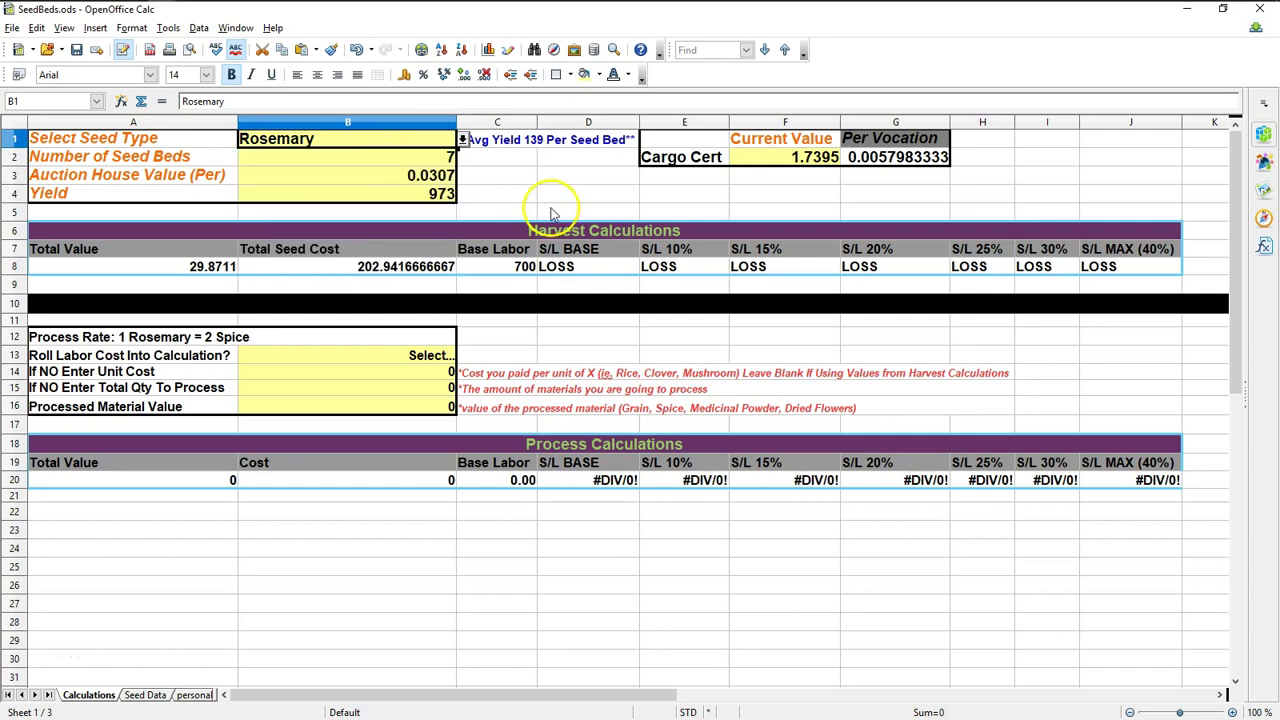
left_click(462, 140)
scroll(336, 176, "up", 5)
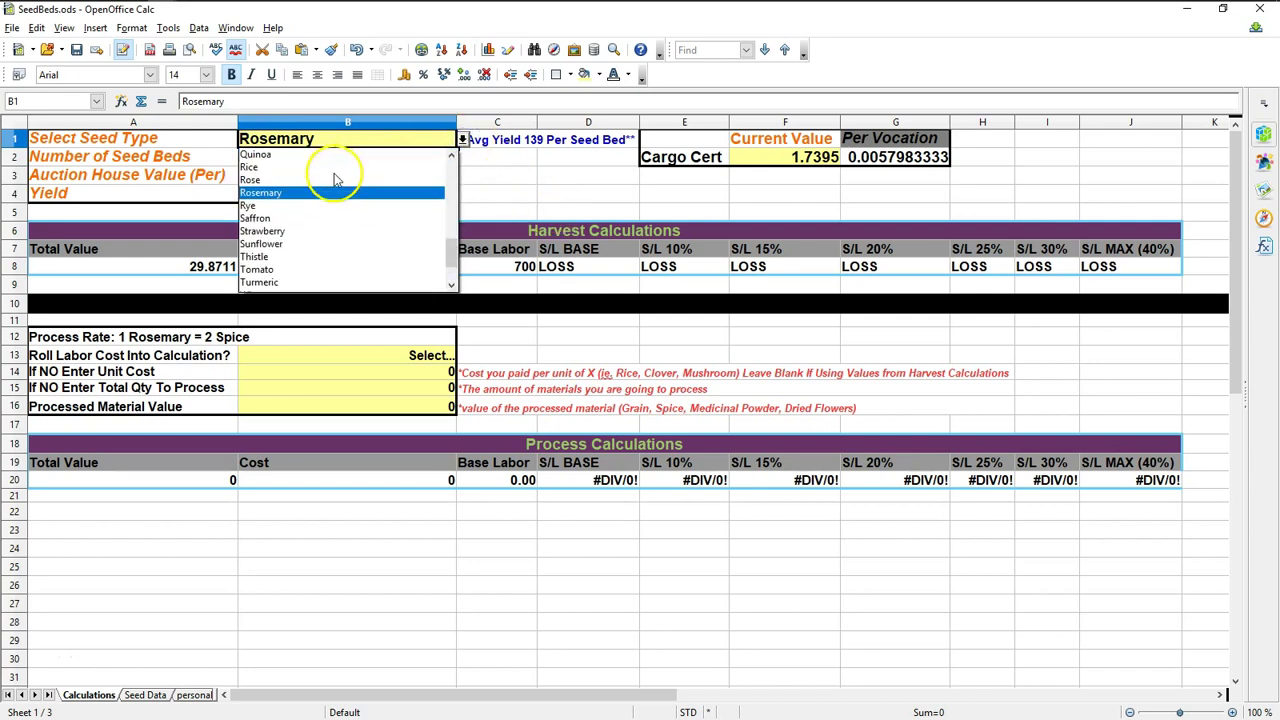
left_click(276, 171)
Step: Set the Number of Seed Beds in B2 to 10 and the Yield in B4 to 1390
left_click(452, 157)
type("10")
left_click(423, 196)
type("1390")
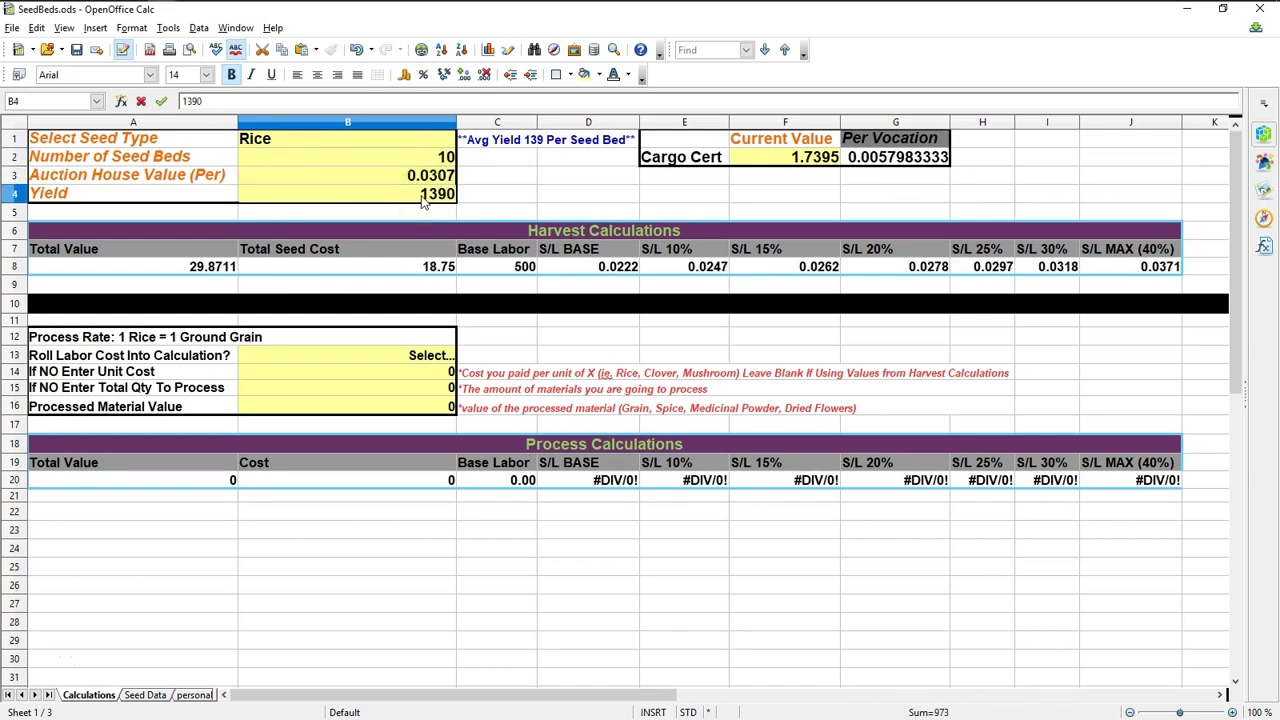
left_click(425, 178)
left_click(425, 195)
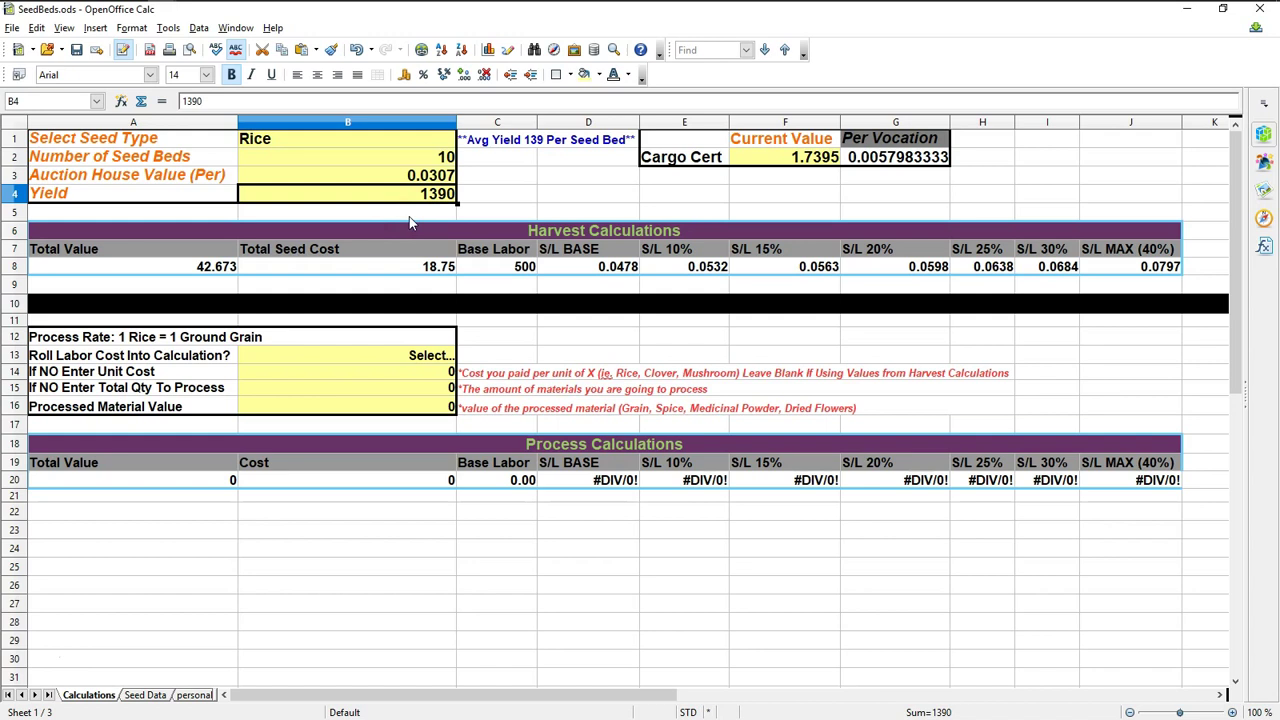
left_click(445, 200)
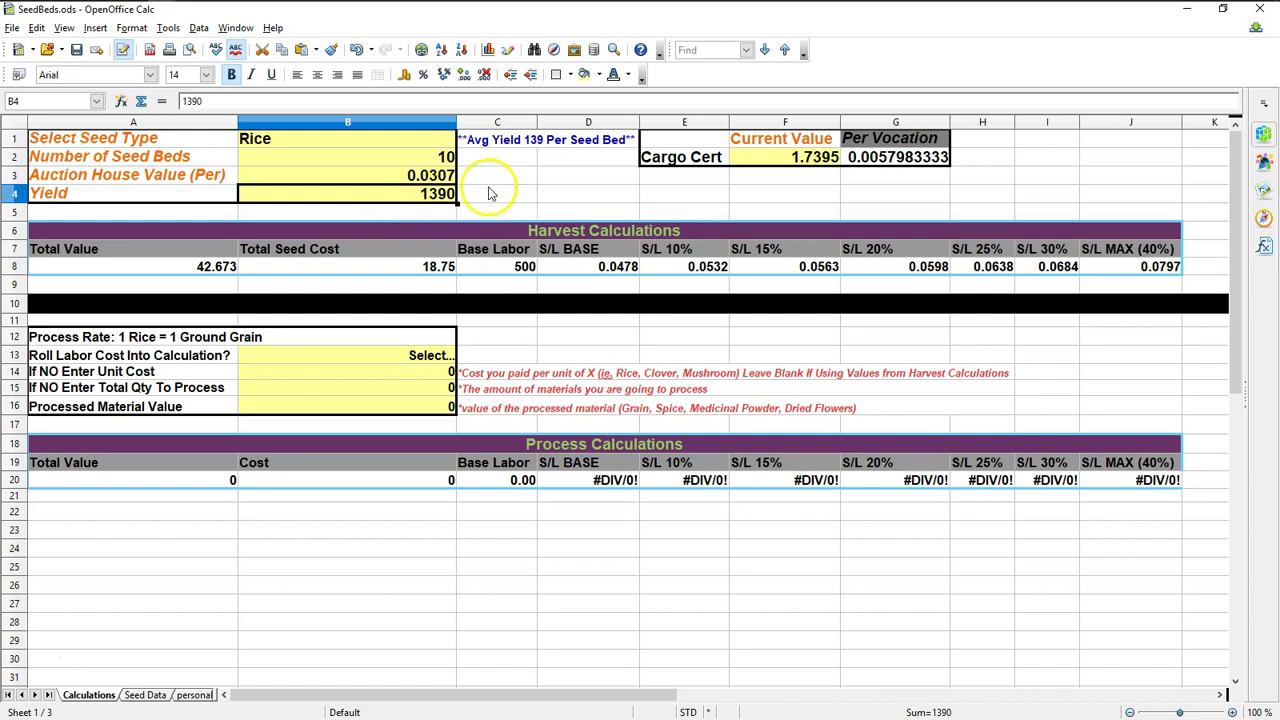
Step: Examine the Harvest Calculations formulas for Total Value, Total Seed Cost, Base Labor and S/L BASE in row 8
left_click(183, 270)
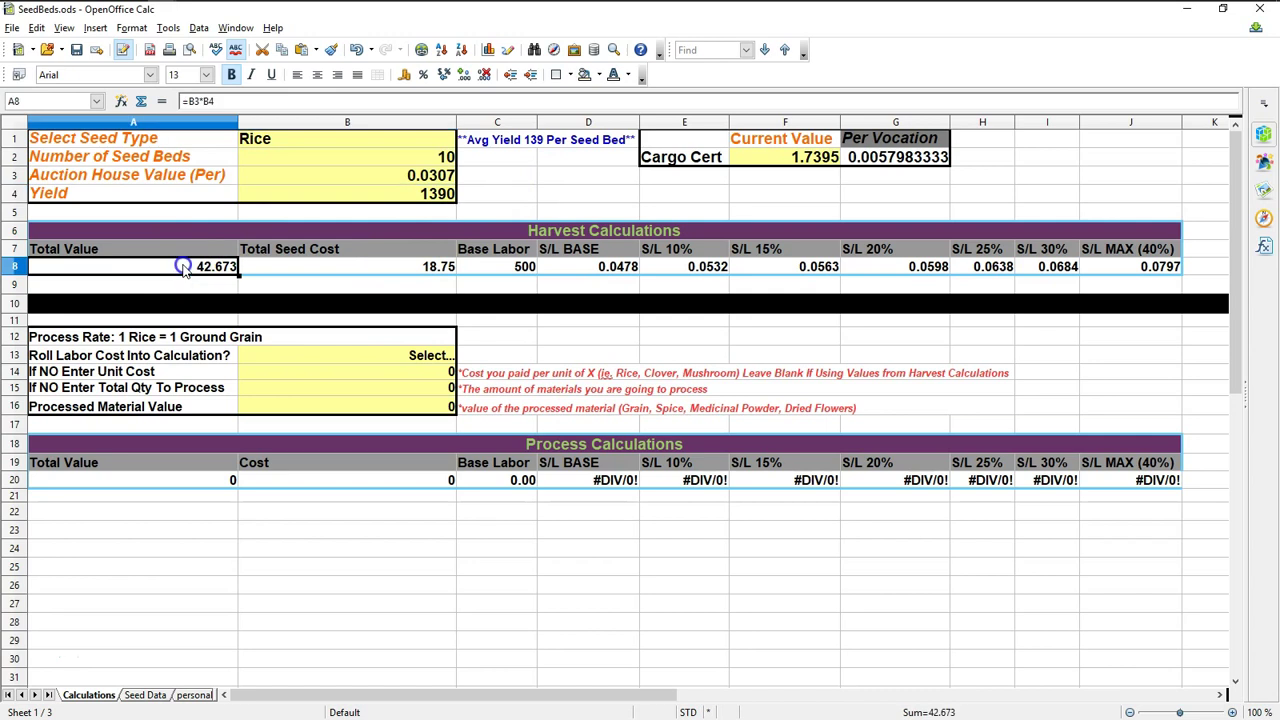
left_click(278, 268)
left_click(505, 272)
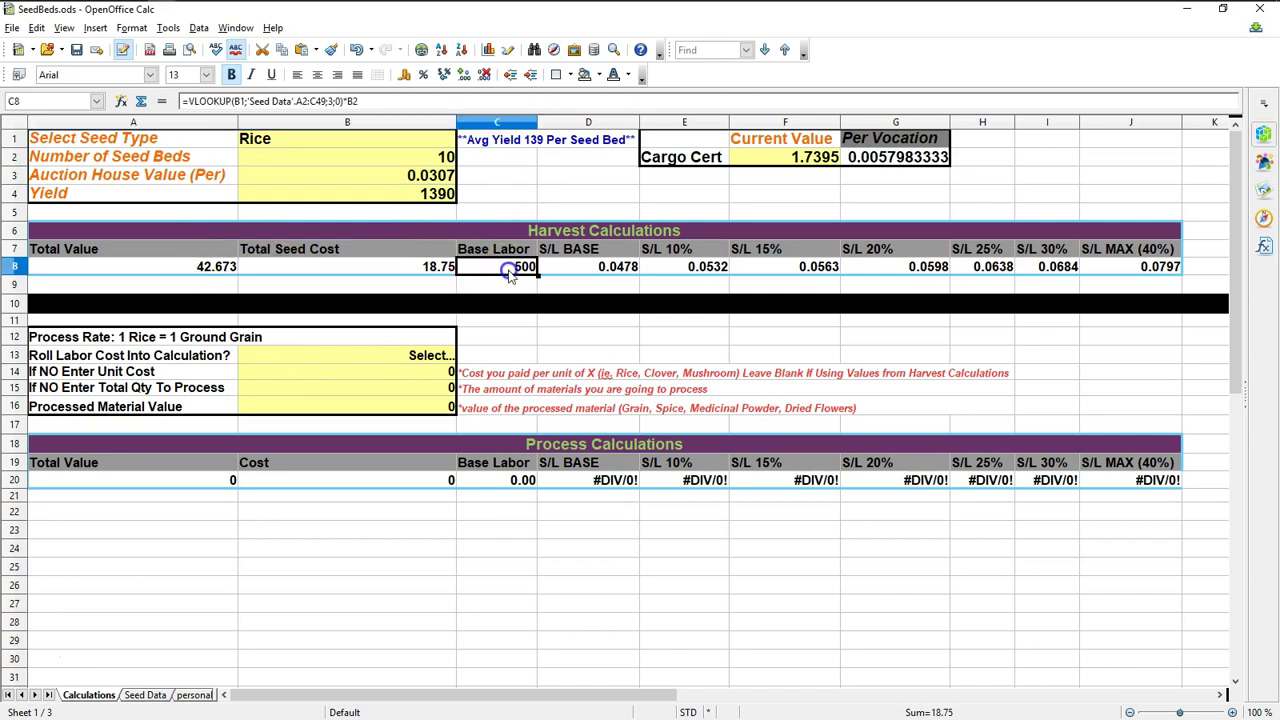
left_click(610, 276)
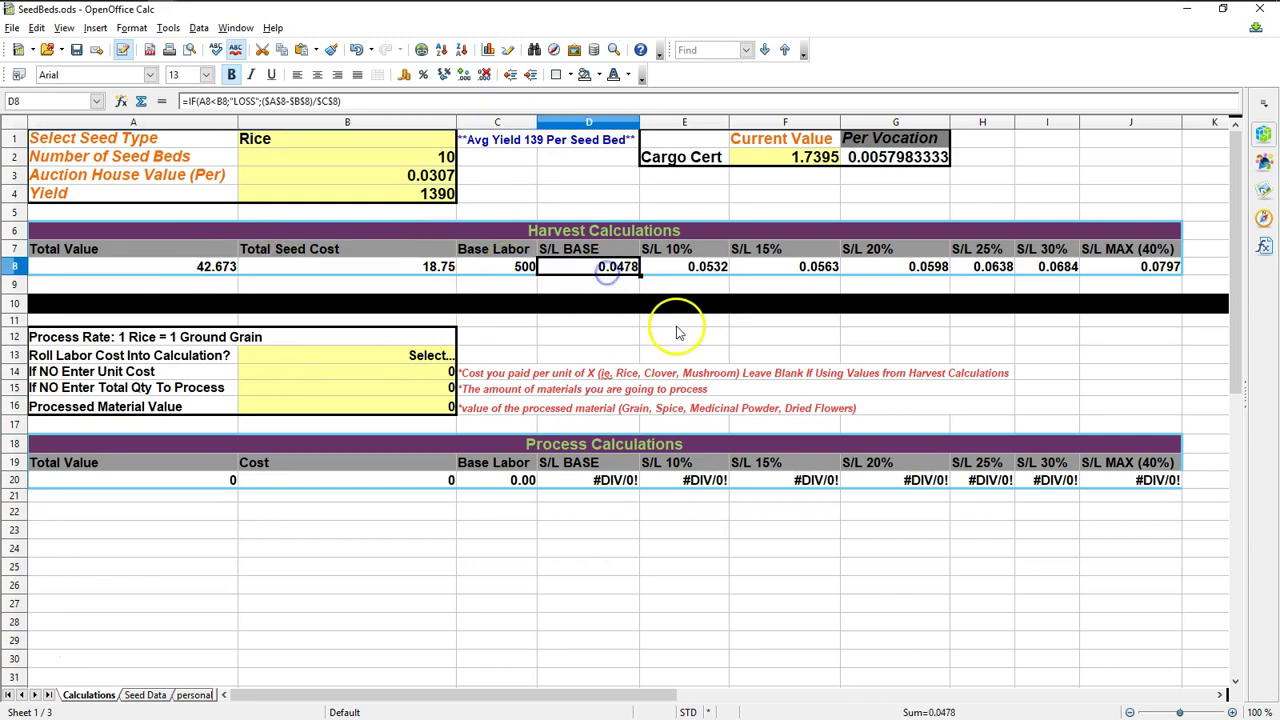
left_click_drag(592, 254, 586, 266)
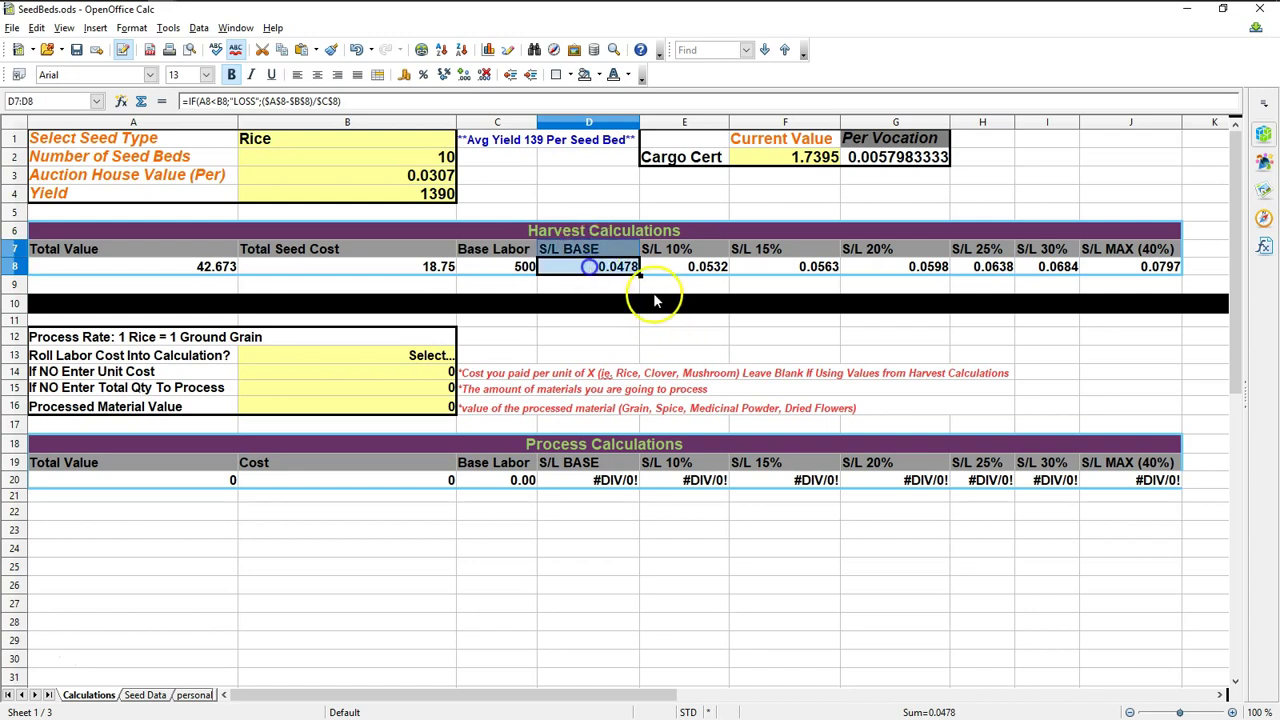
left_click(608, 268)
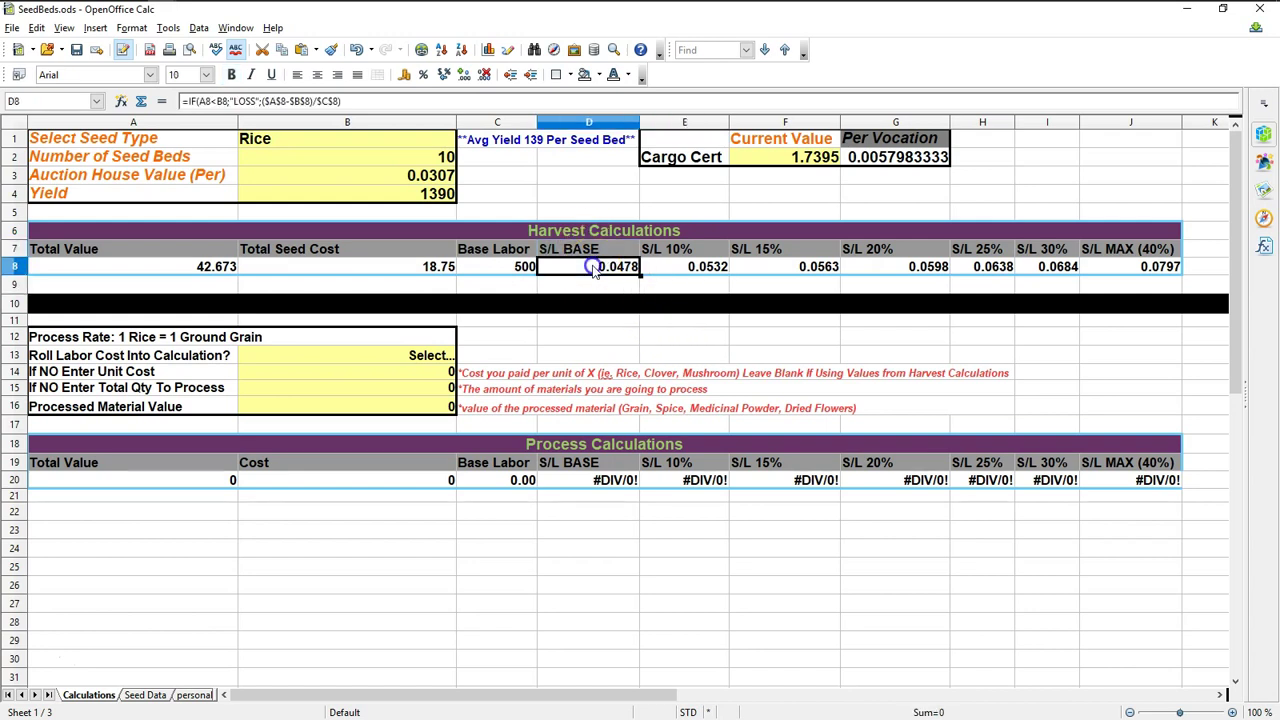
Step: Compare the silver-per-labor columns from S/L BASE to S/L MAX (40%), including the S/L 20% formula in G8
left_click_drag(512, 250, 1140, 250)
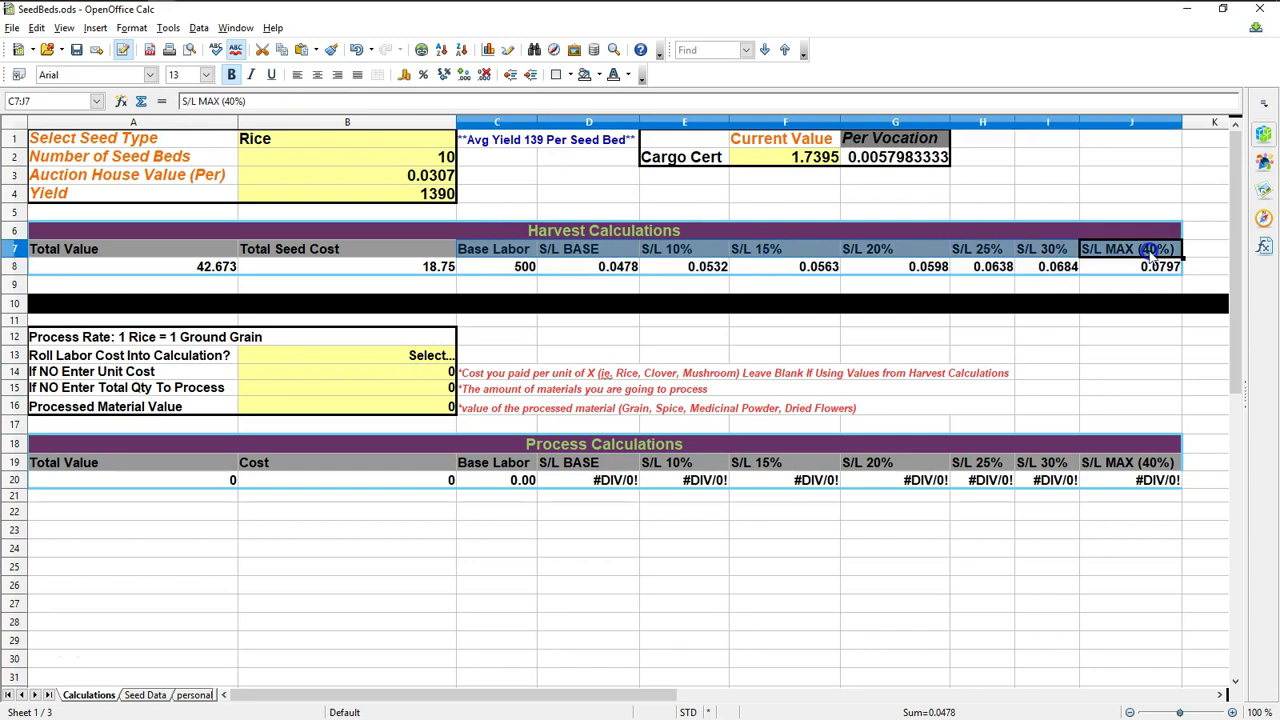
left_click(525, 254)
left_click(585, 250)
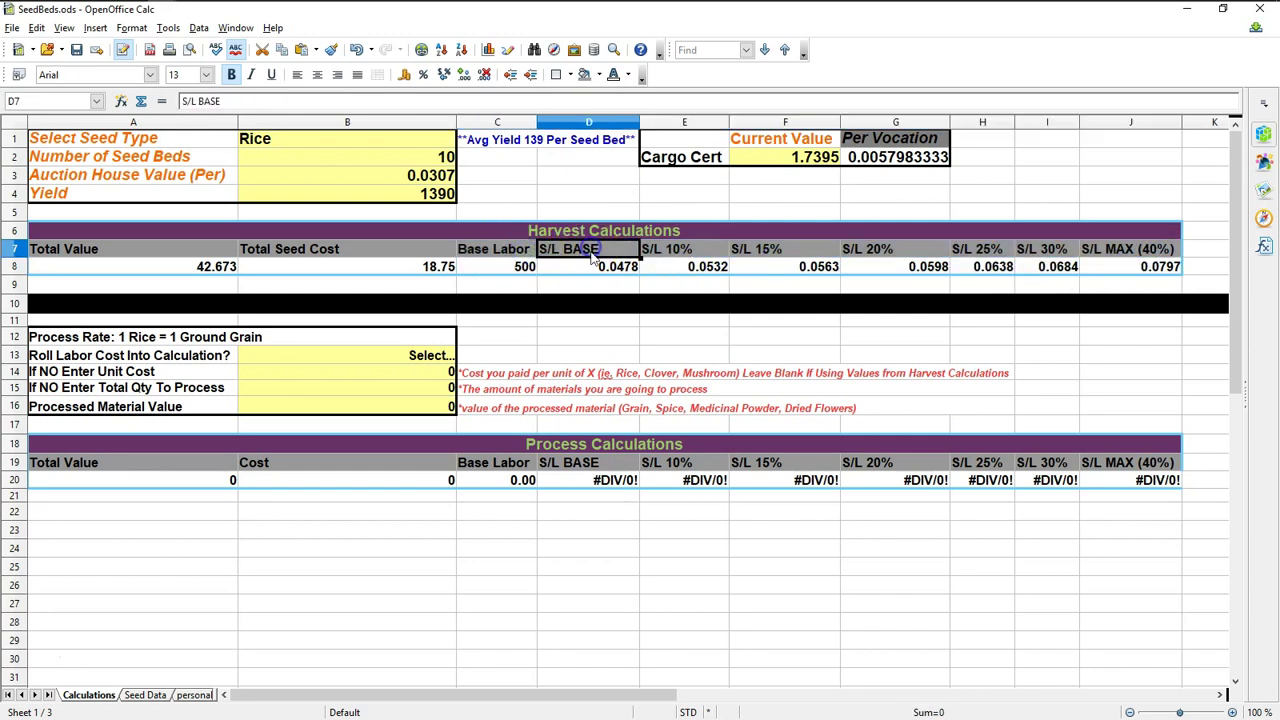
left_click(598, 266)
left_click(592, 250)
left_click(598, 266)
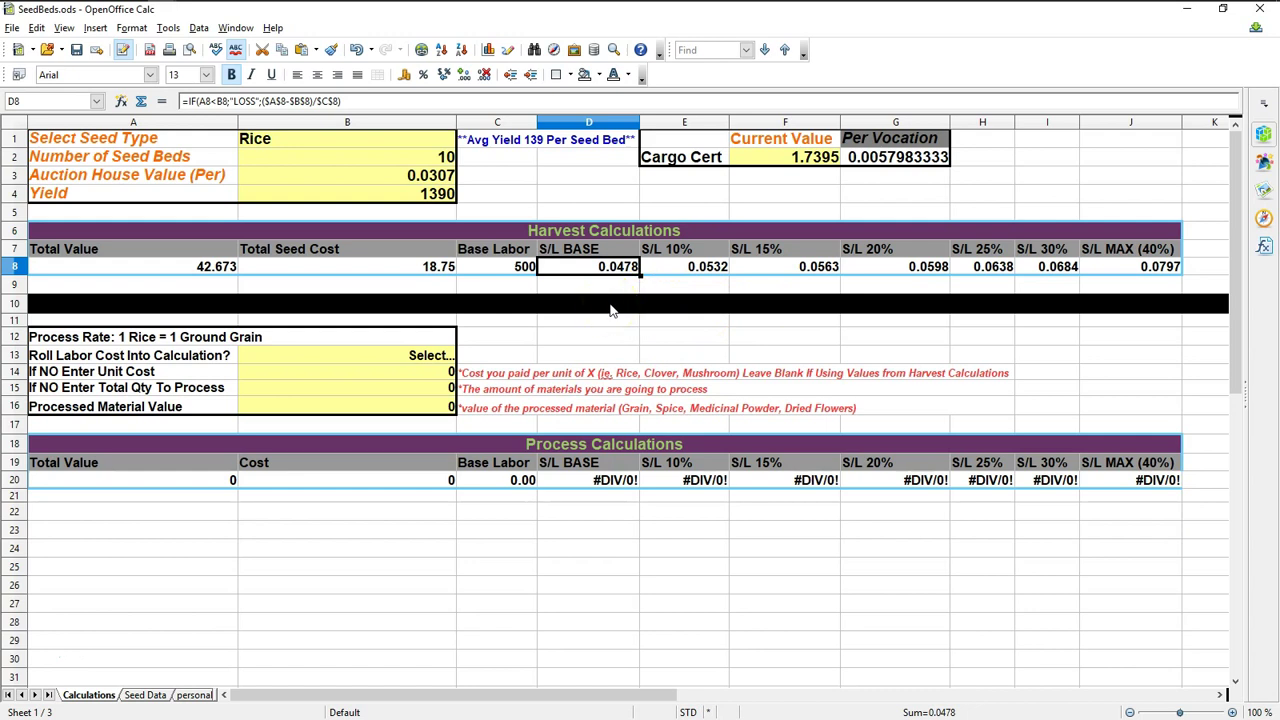
left_click(621, 273)
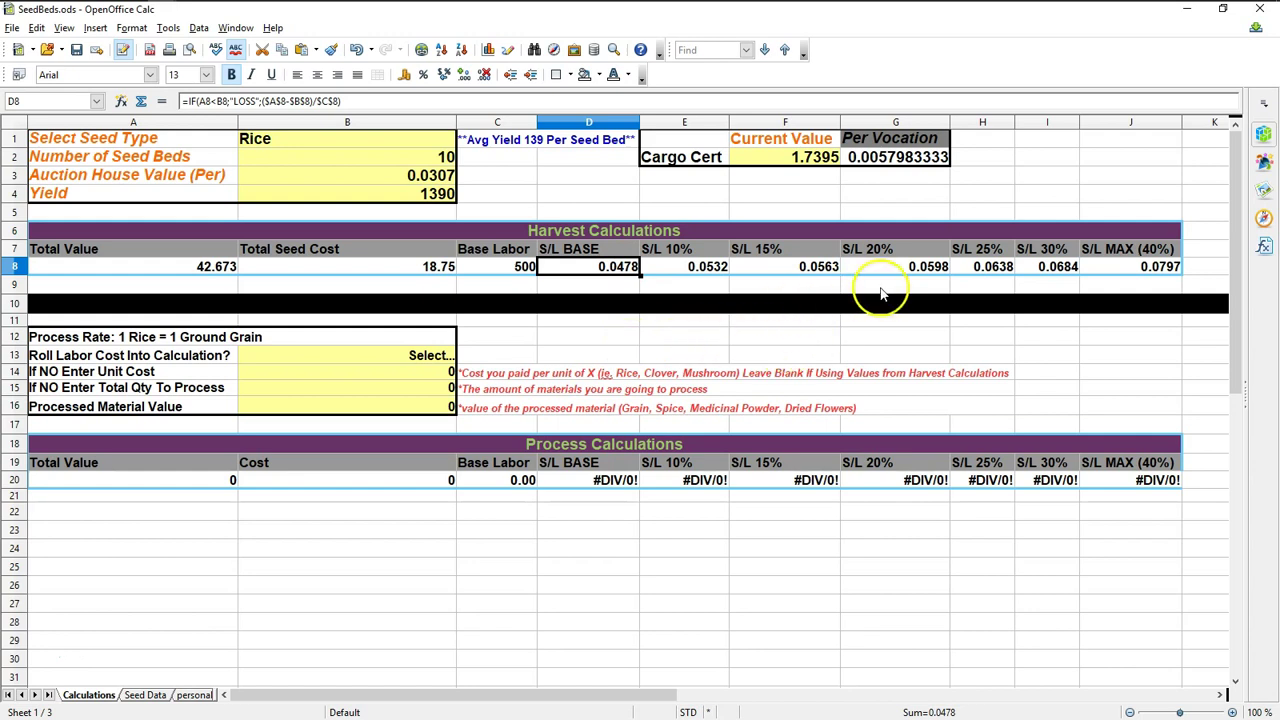
left_click(935, 280)
left_click(1151, 269)
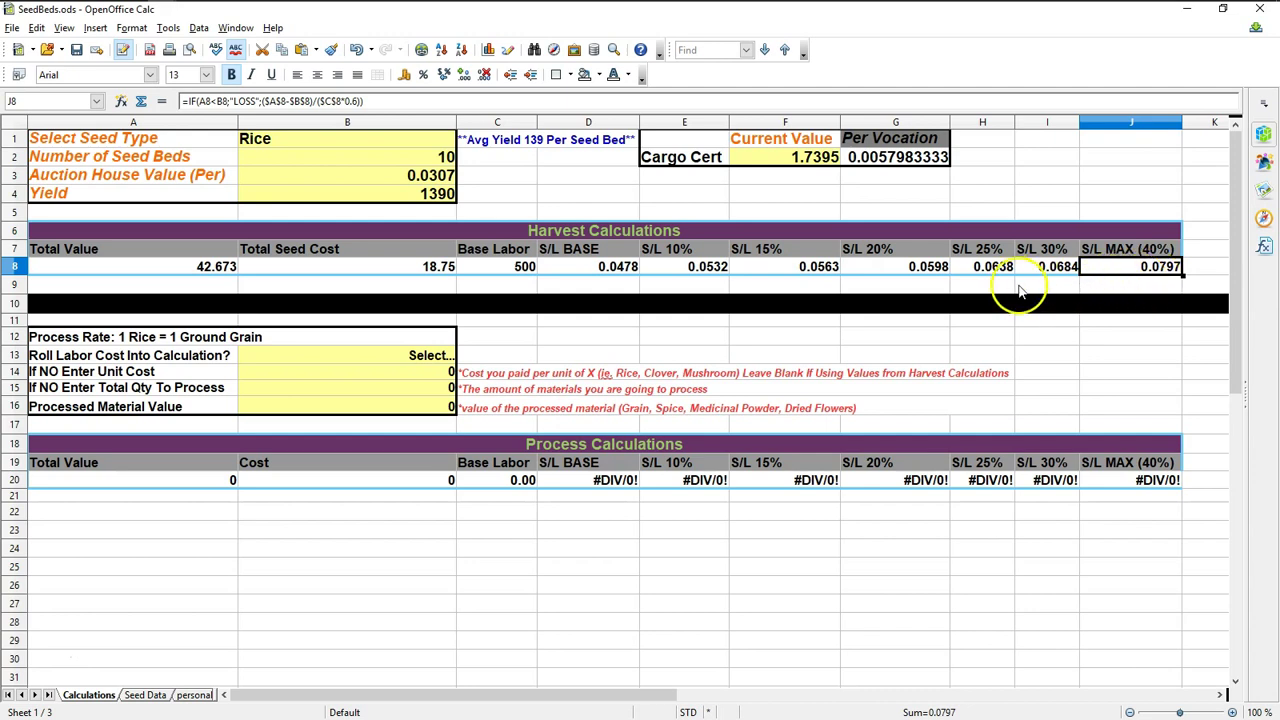
left_click(898, 273)
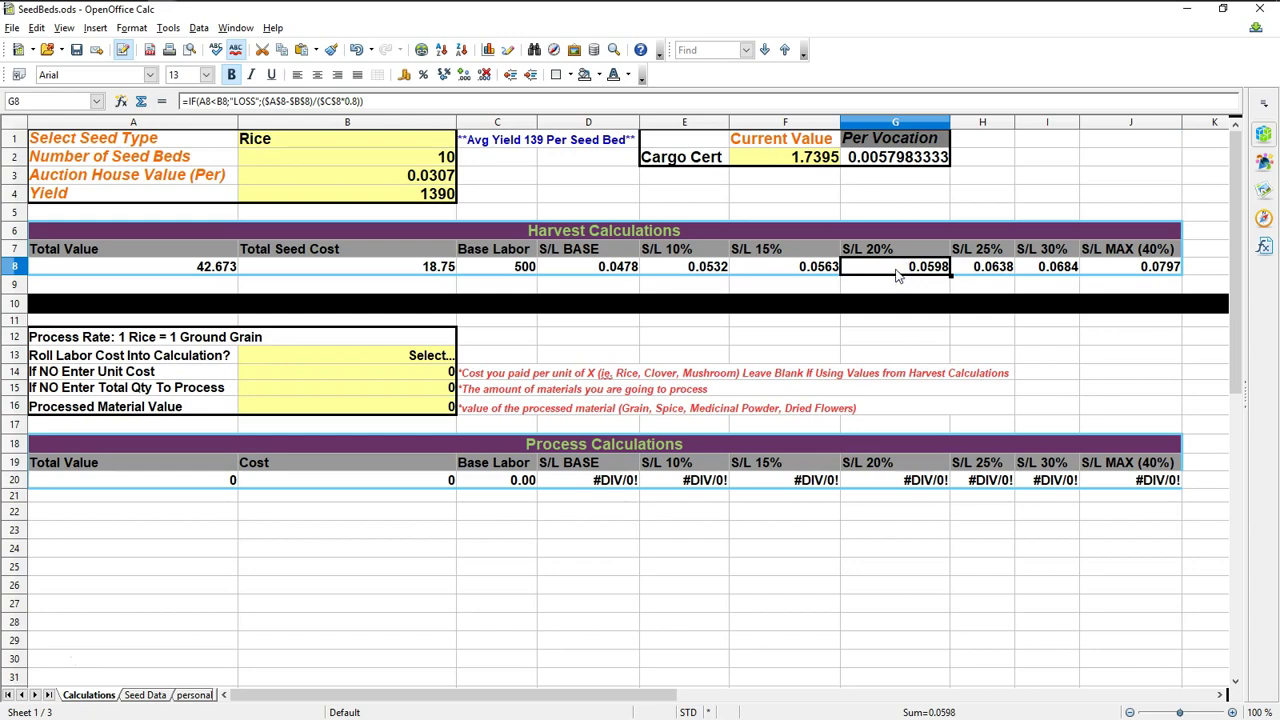
Step: Switch to the game, compare the Labor Cost reductions in Rank Details with the S/L columns, and return to the spreadsheet
key("alt+Tab")
key("Tab")
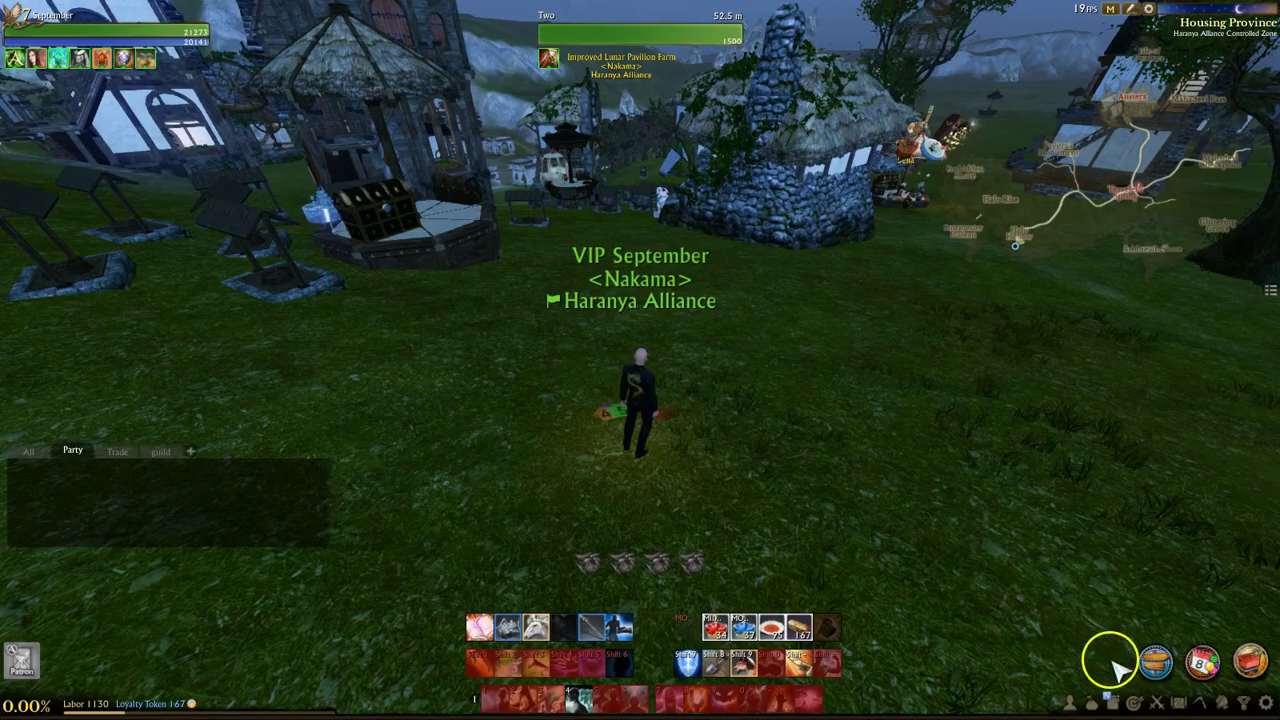
left_click(1160, 698)
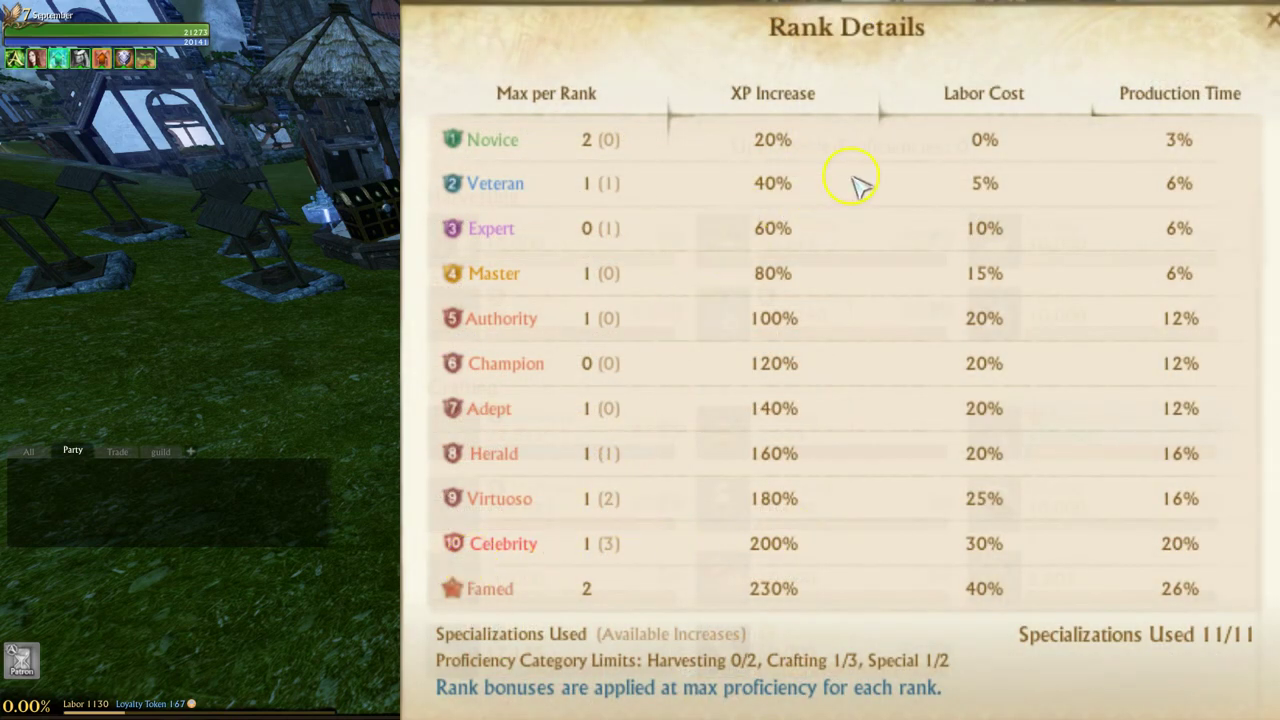
key("alt+Tab")
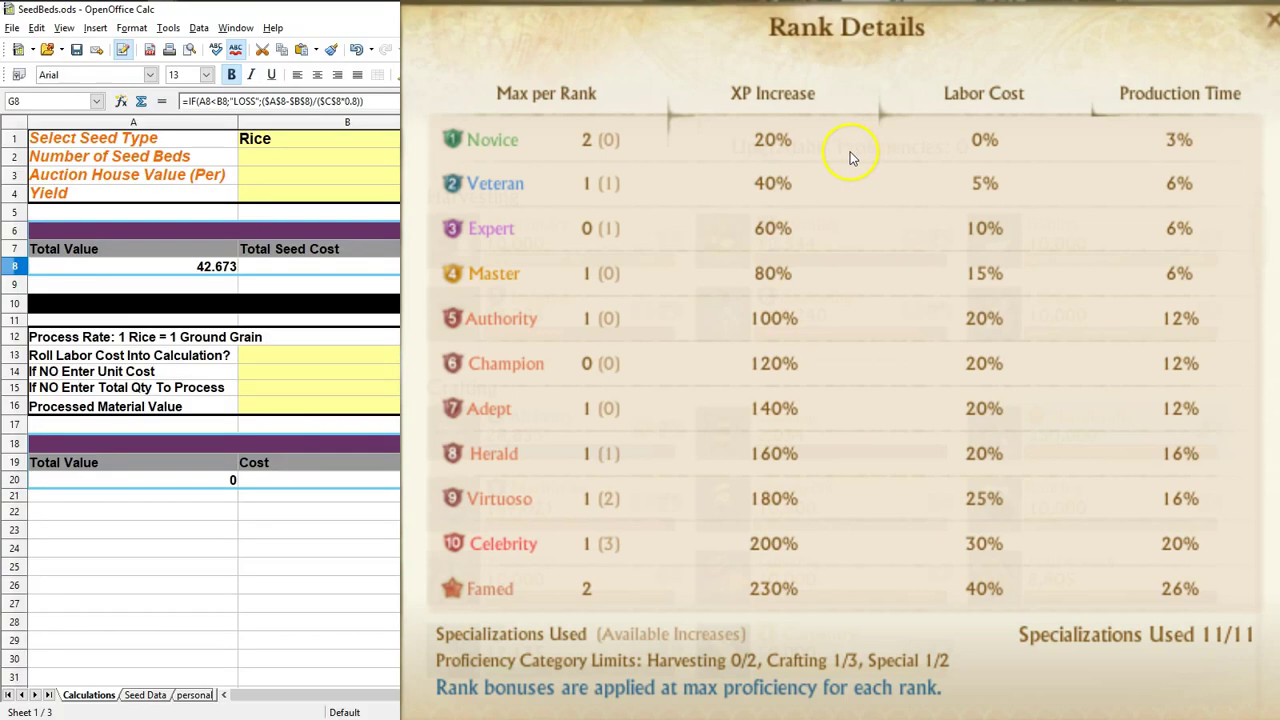
key("alt+Tab")
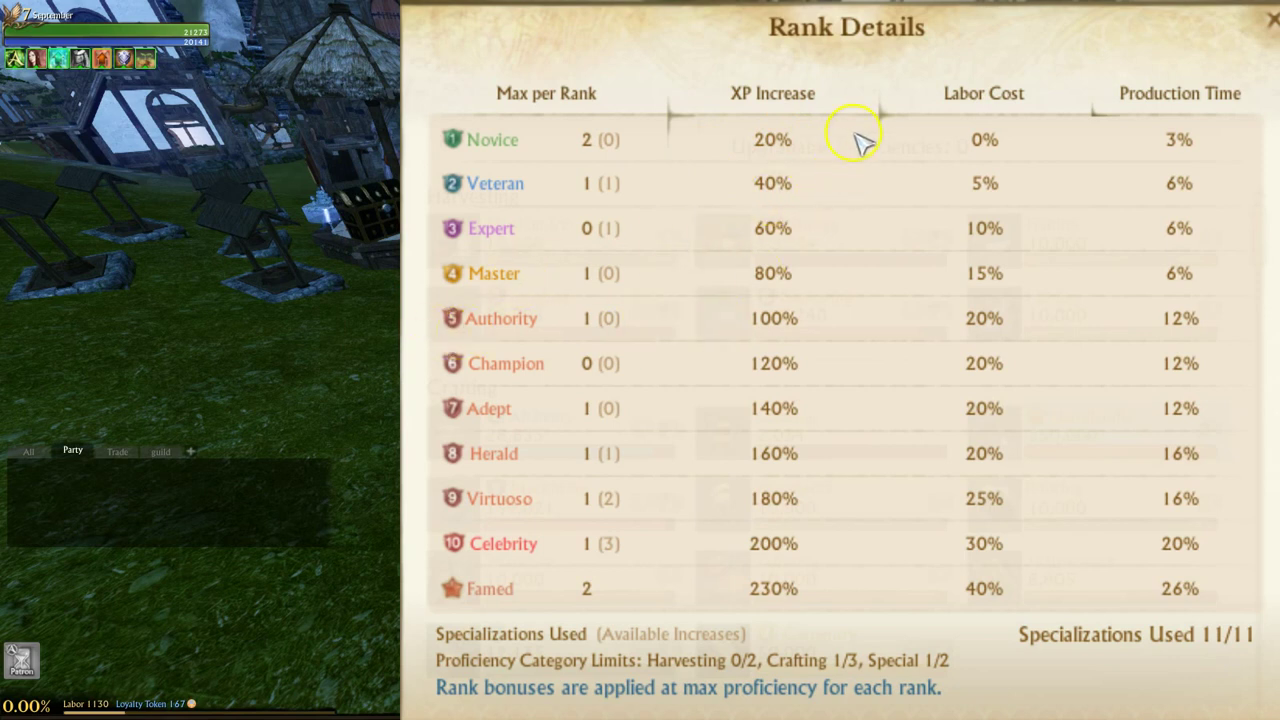
key("alt+Tab")
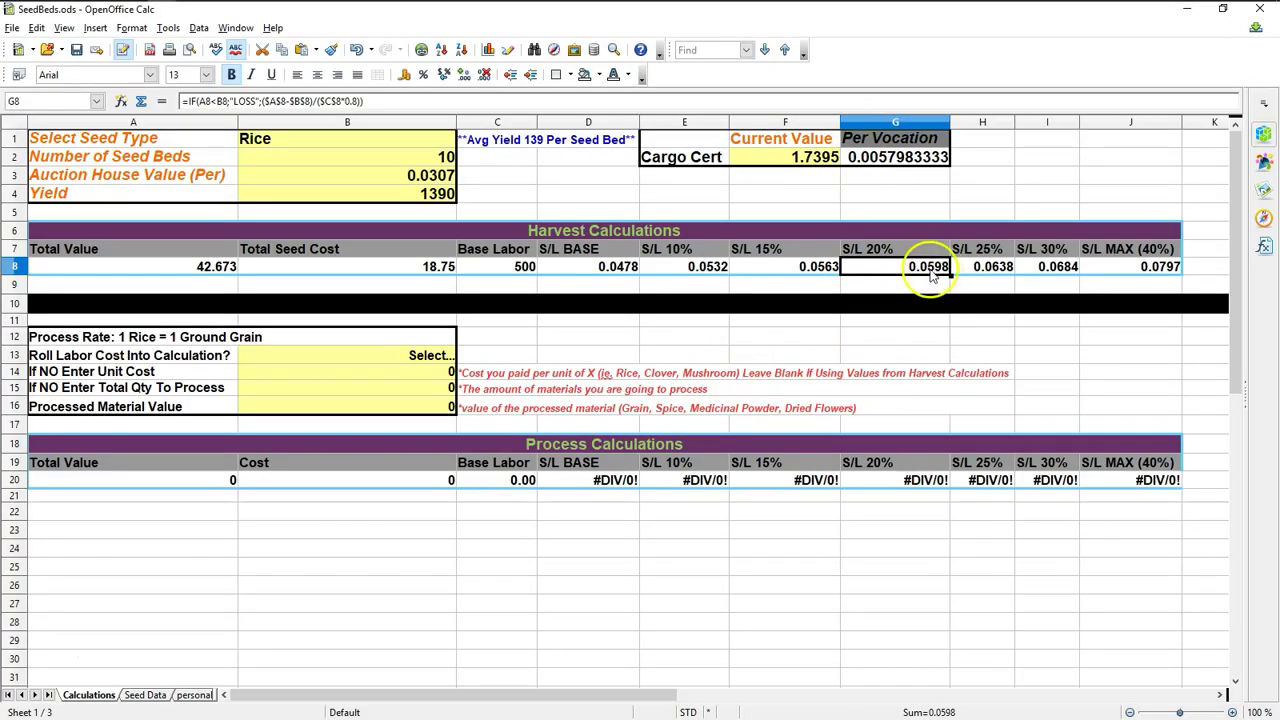
Step: Set the seed type in B1 to Rosemary for a second harvest example
left_click(442, 140)
left_click(462, 140)
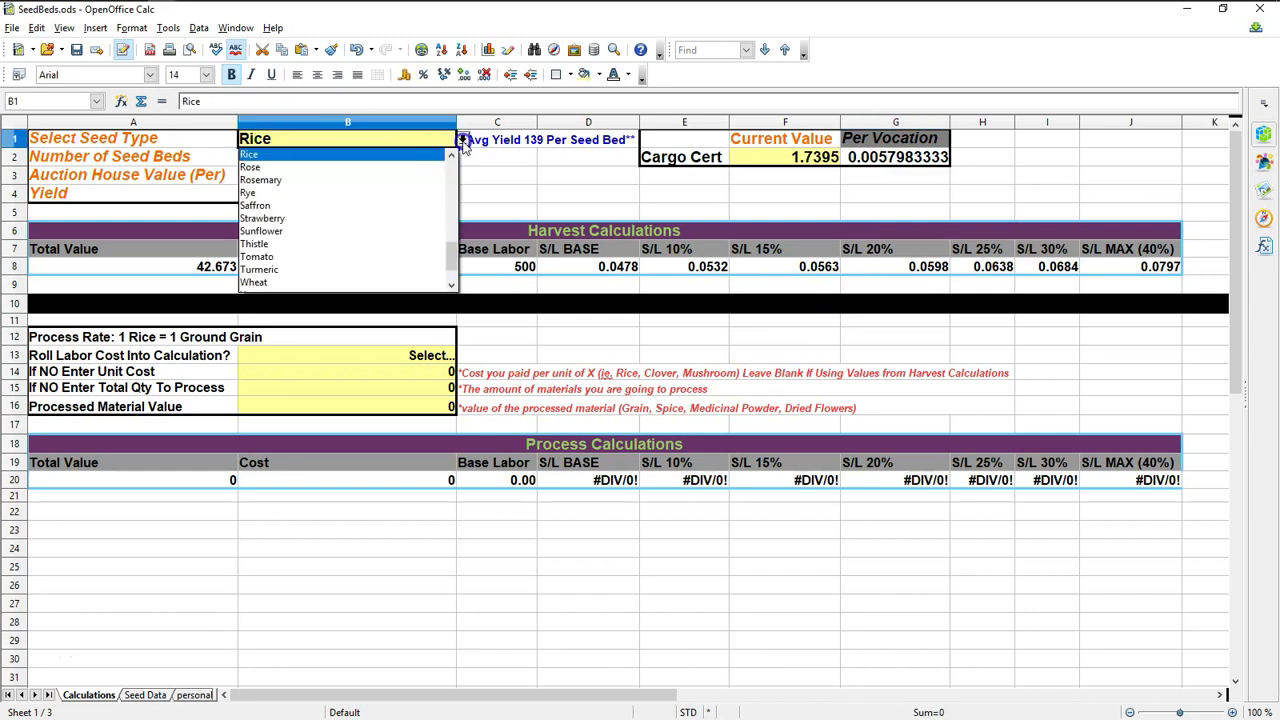
left_click(279, 186)
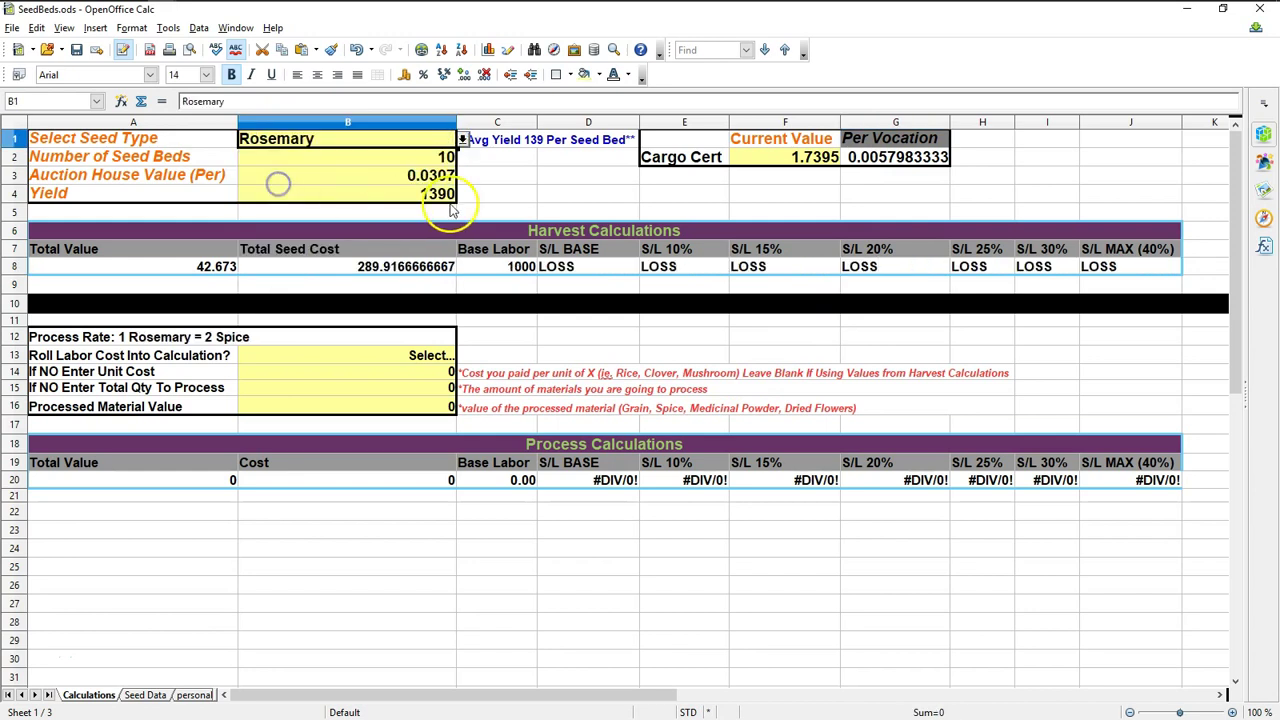
Step: Switch to ArcheAge and look up the price history of rosemary in the Auction House
left_click(758, 160)
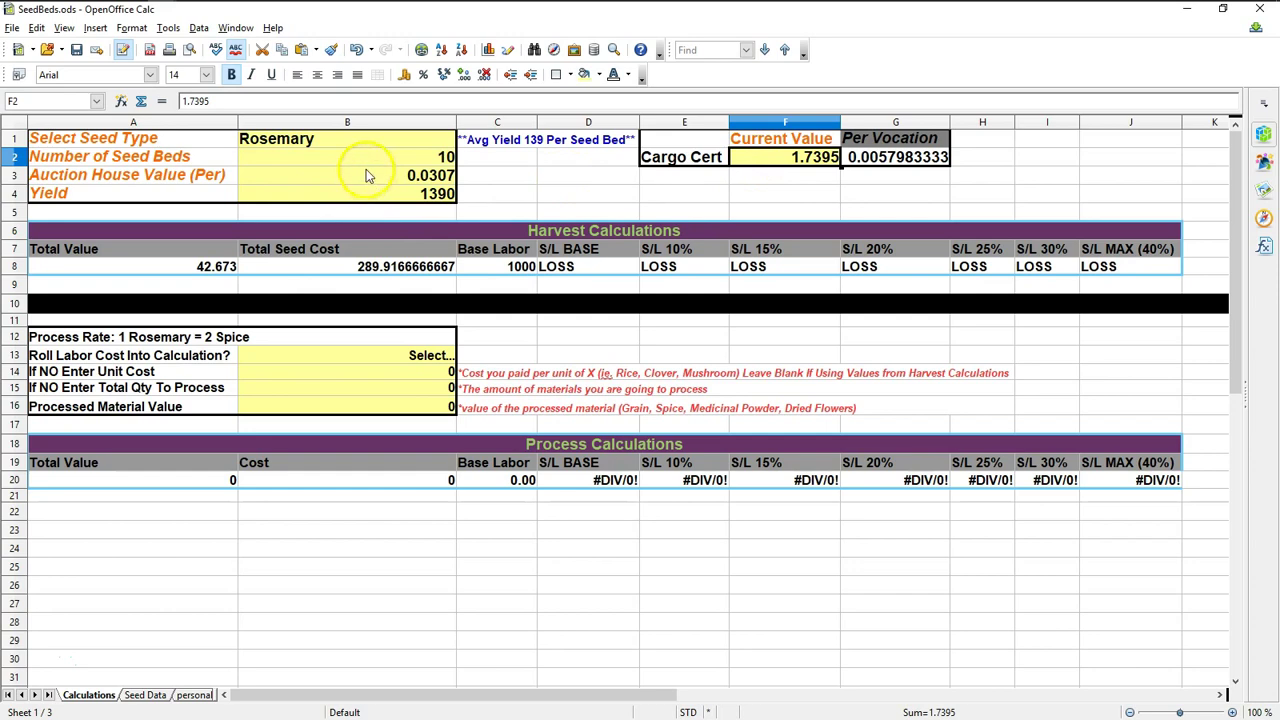
key("alt+Tab")
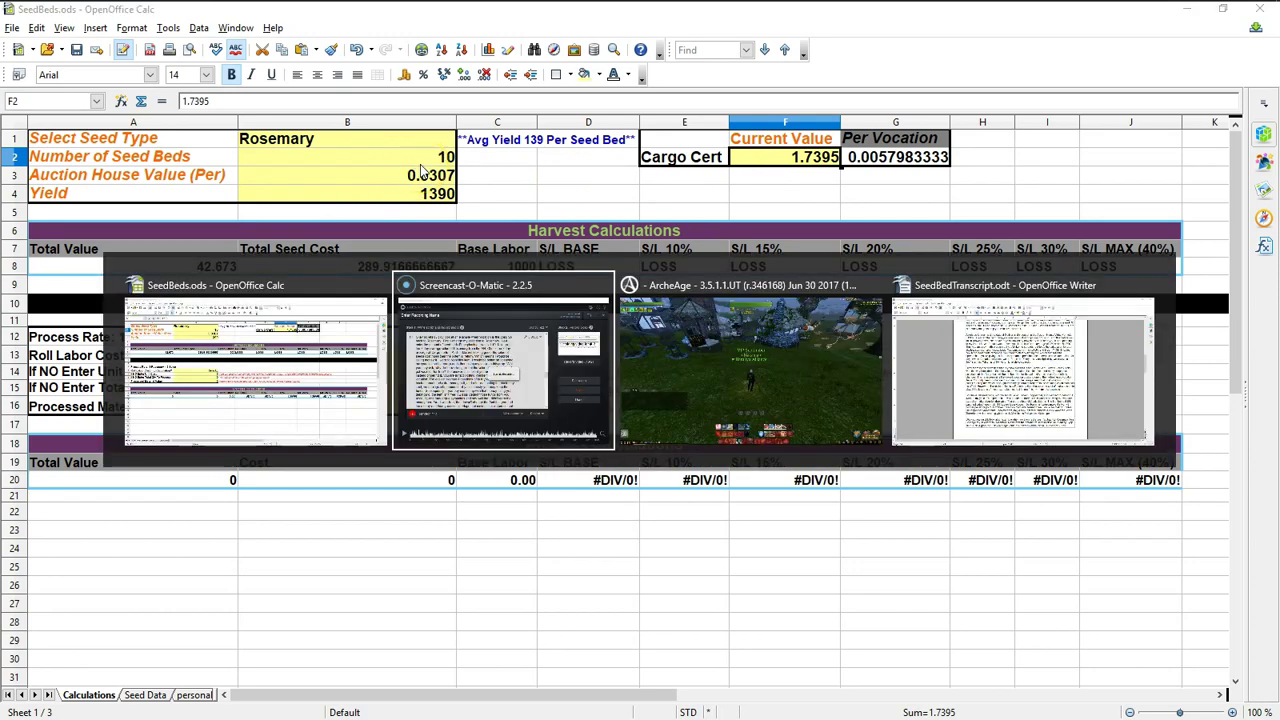
key("alt+Tab")
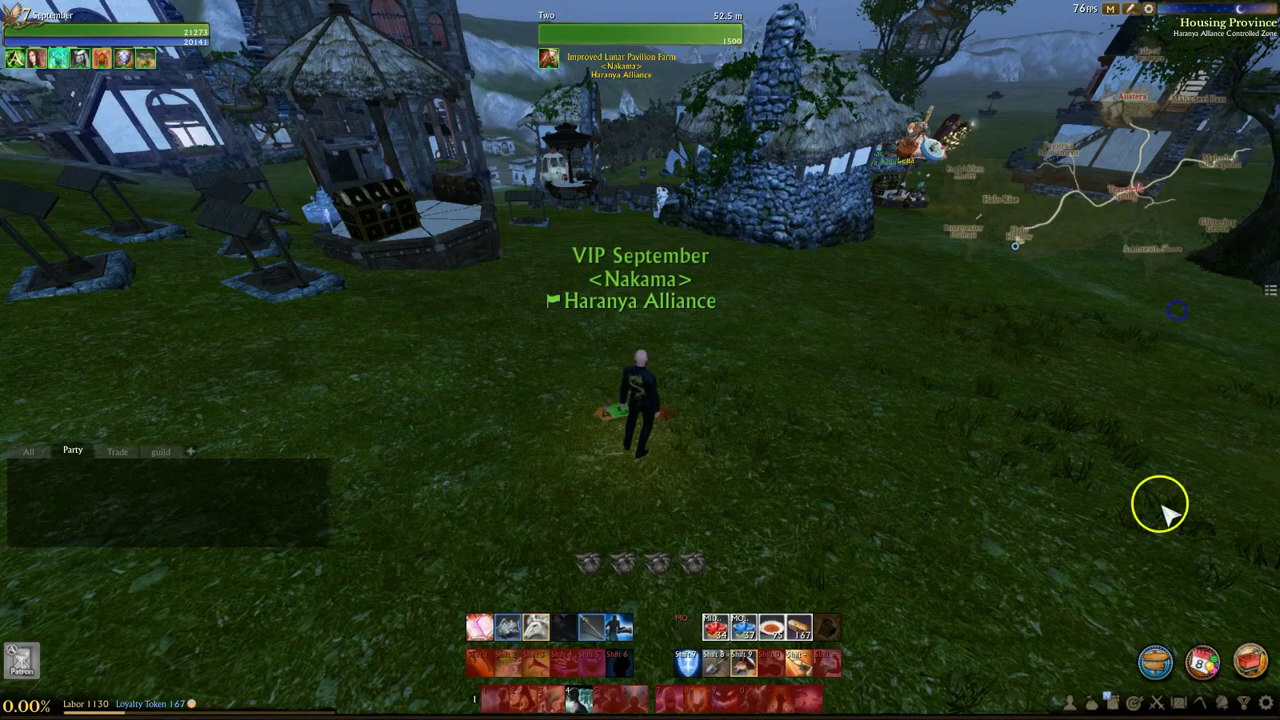
left_click(1155, 663)
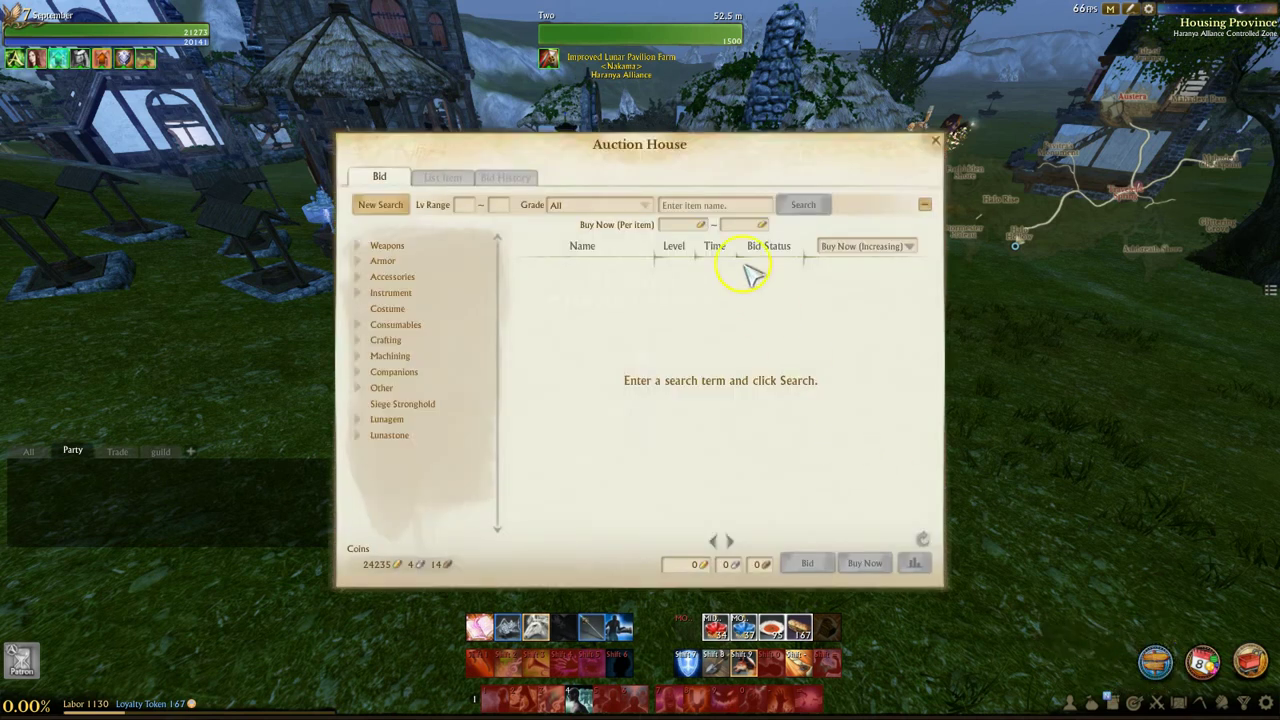
left_click(706, 206)
type("rosem")
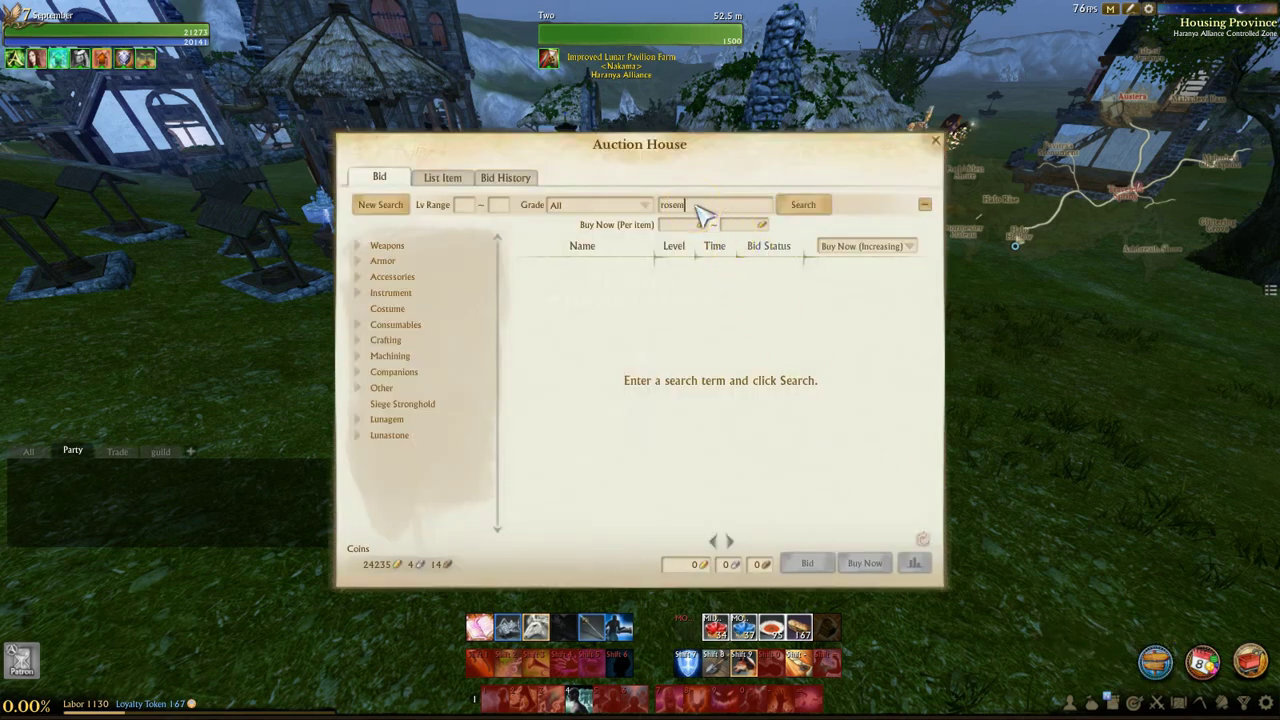
key("Return")
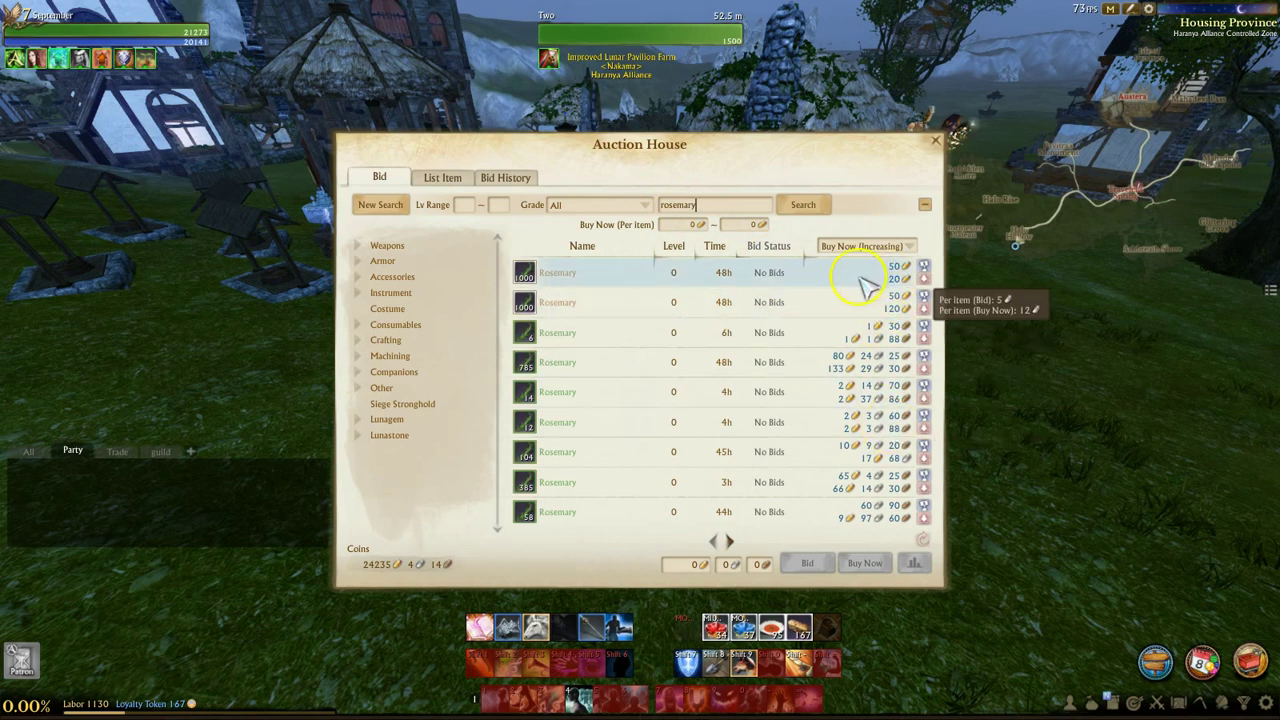
left_click(913, 563)
mouse_move(756, 498)
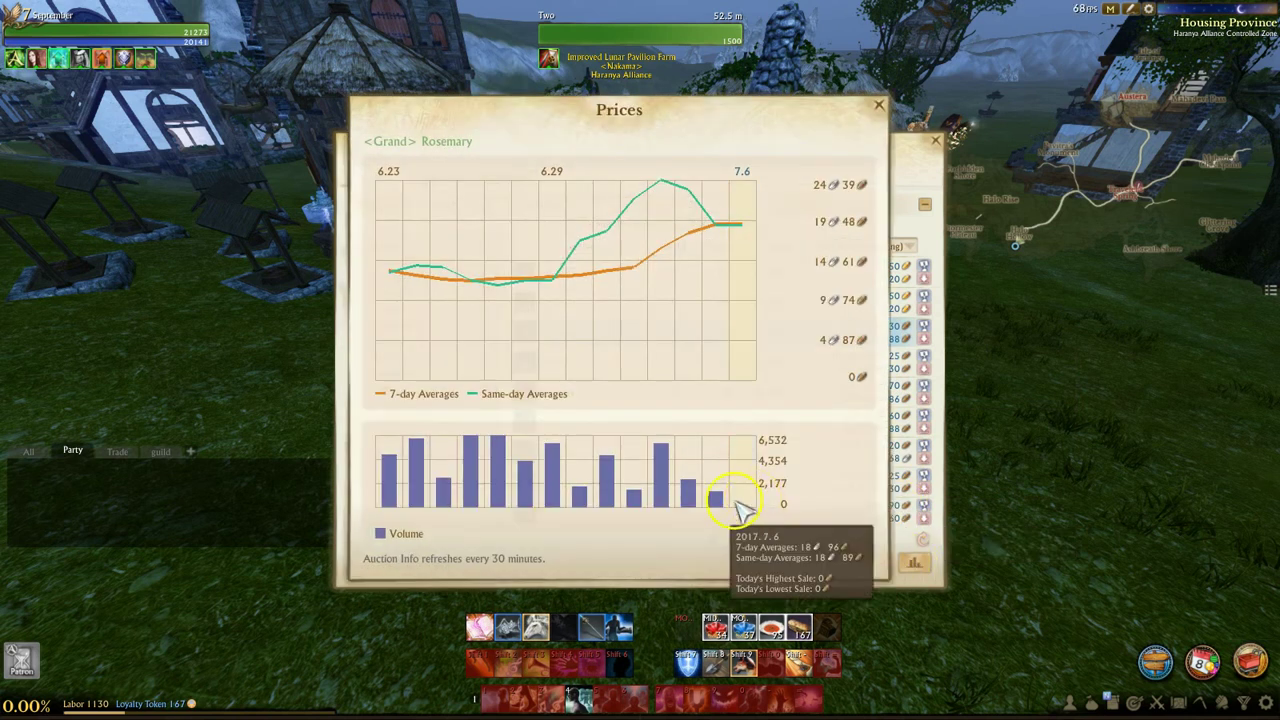
Step: Return to the SeedBeds spreadsheet and set the Auction House Value (Per) in B3 to 0.1890
key("alt+Tab")
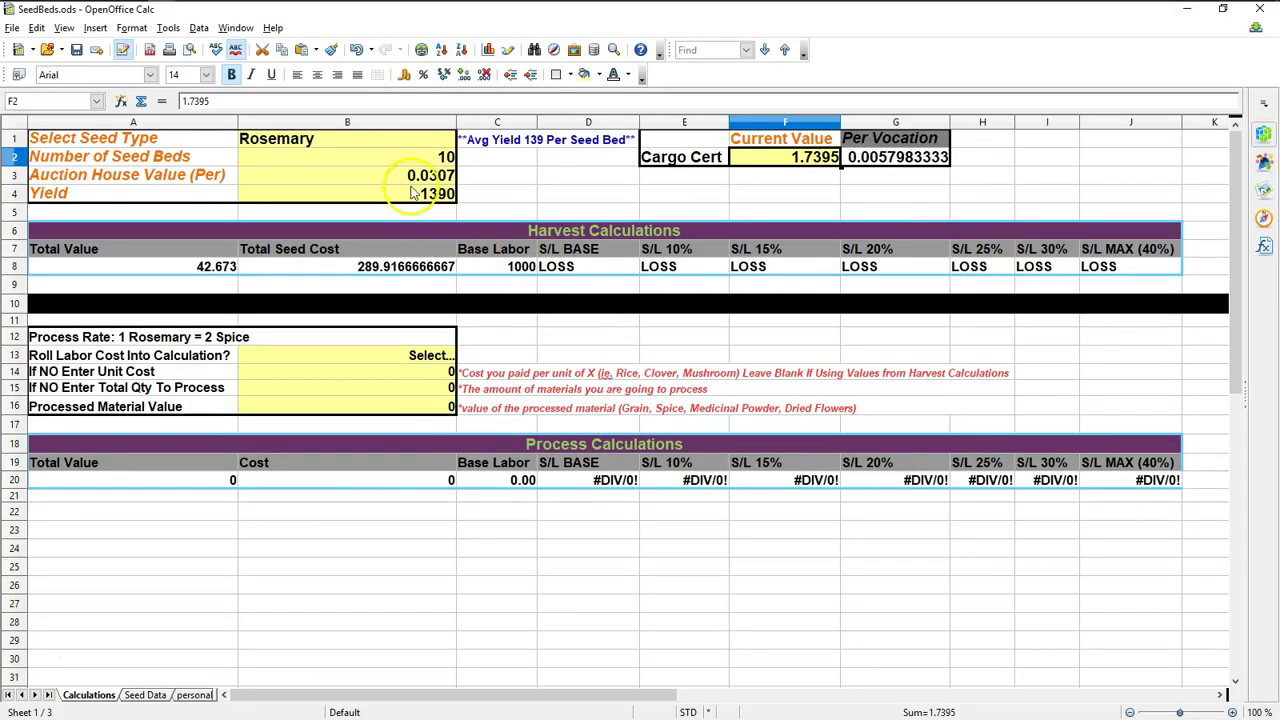
left_click(416, 178)
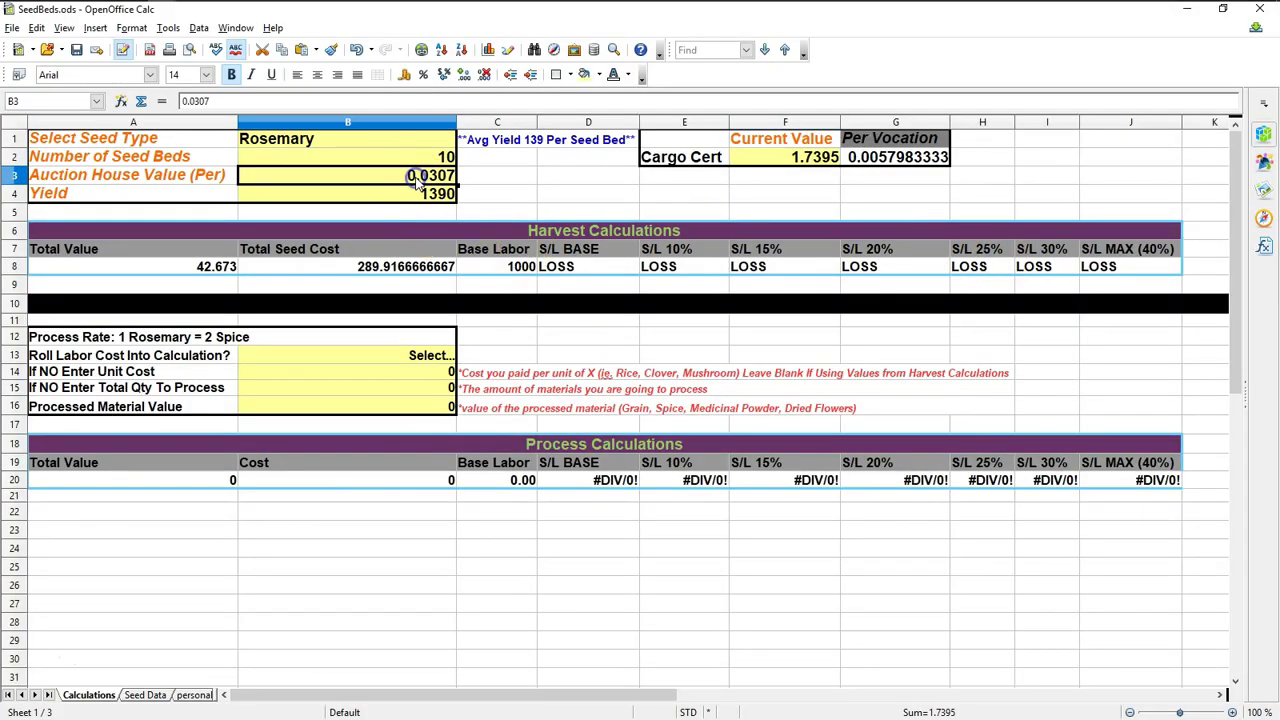
type("0.19")
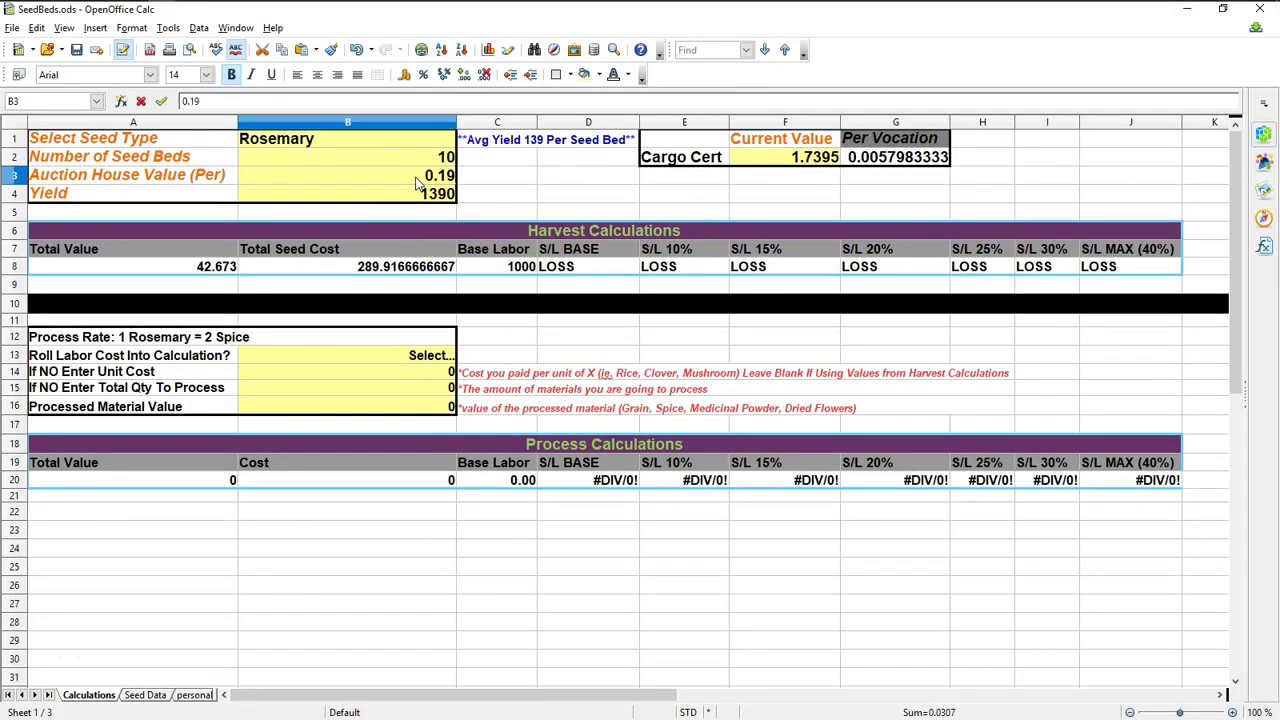
key("BackSpace")
type("890")
left_click(543, 196)
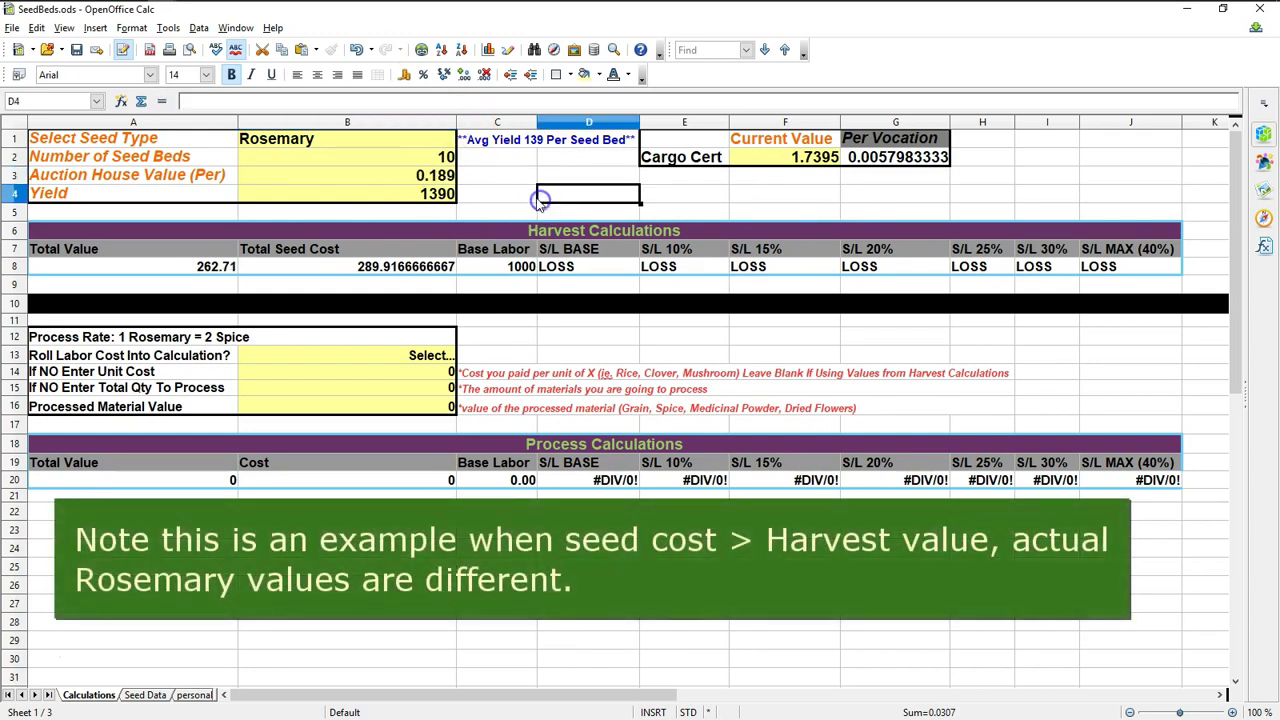
Step: Examine the Harvest Calculations row for rosemary, comparing Total Value in A8 with Total Seed Cost in B8
left_click(795, 165)
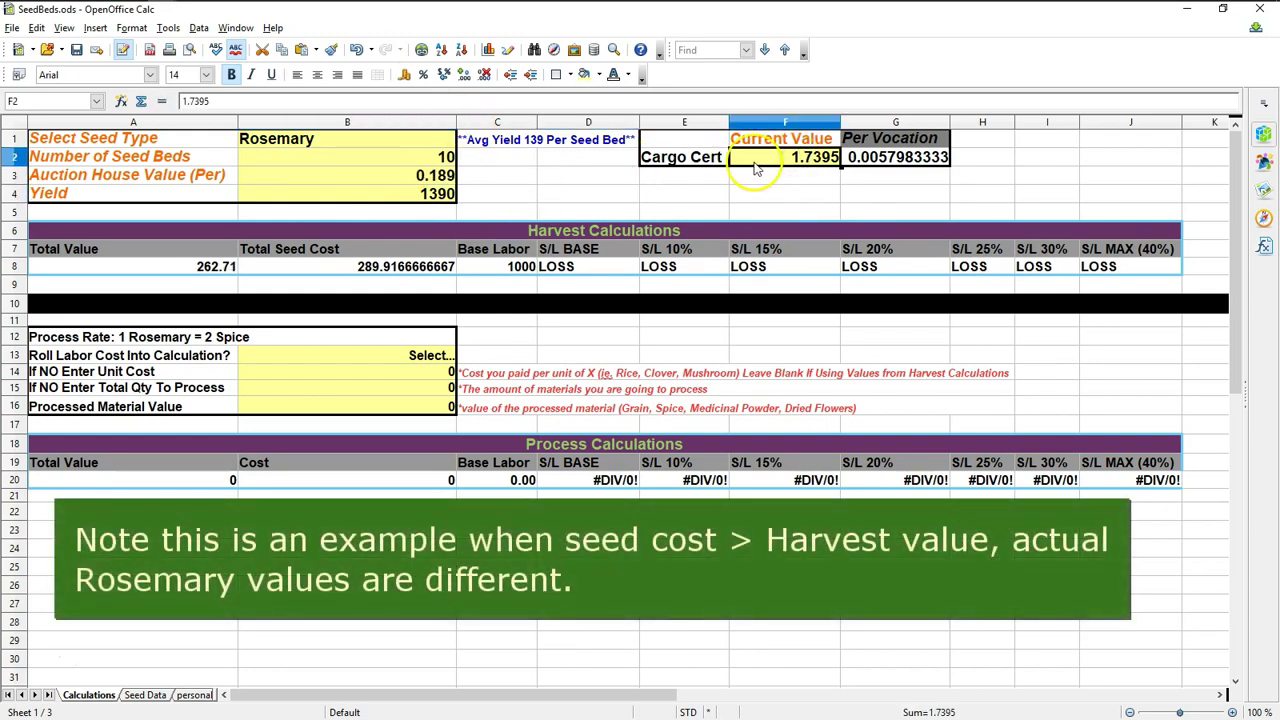
left_click_drag(393, 272, 1095, 268)
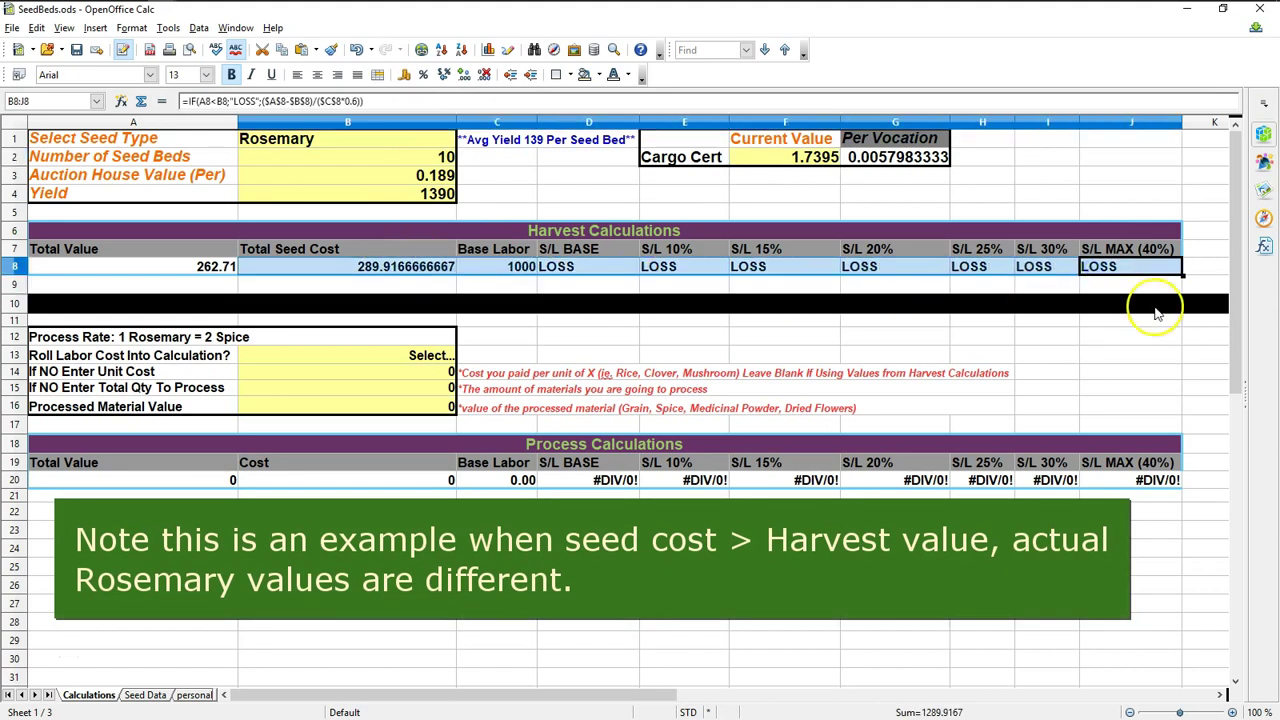
left_click(497, 286)
left_click(415, 270)
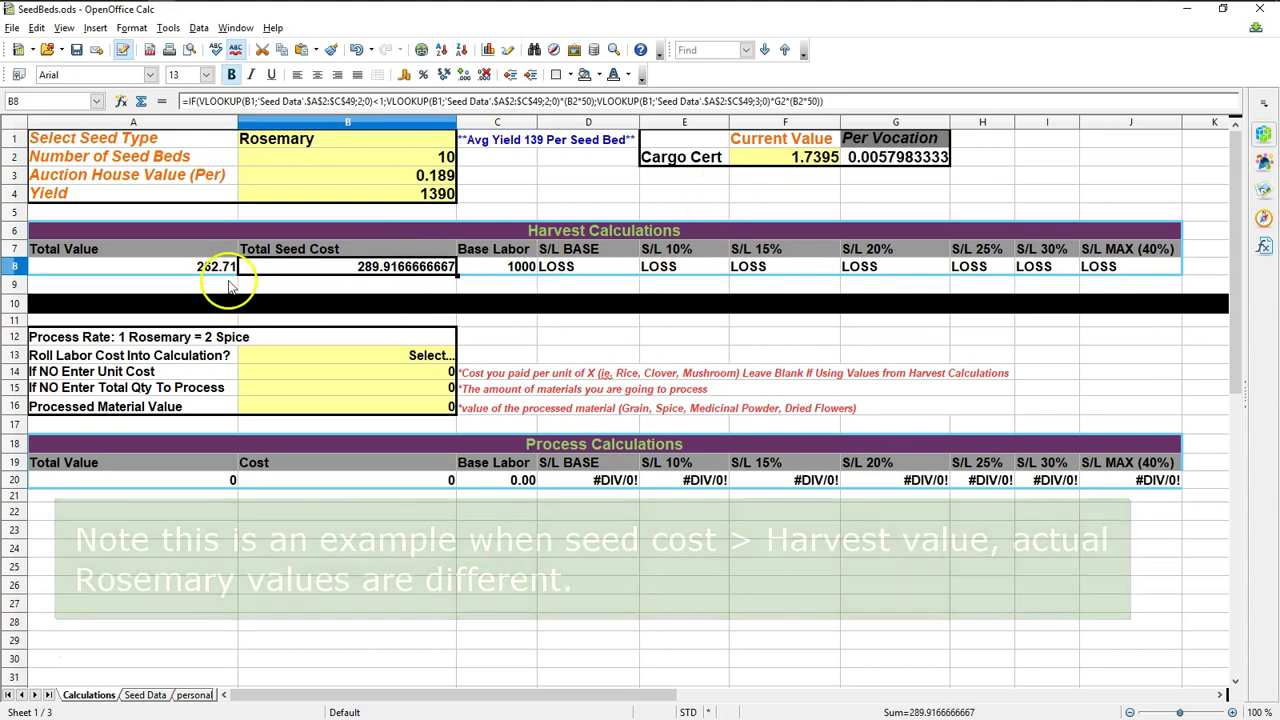
left_click(209, 270)
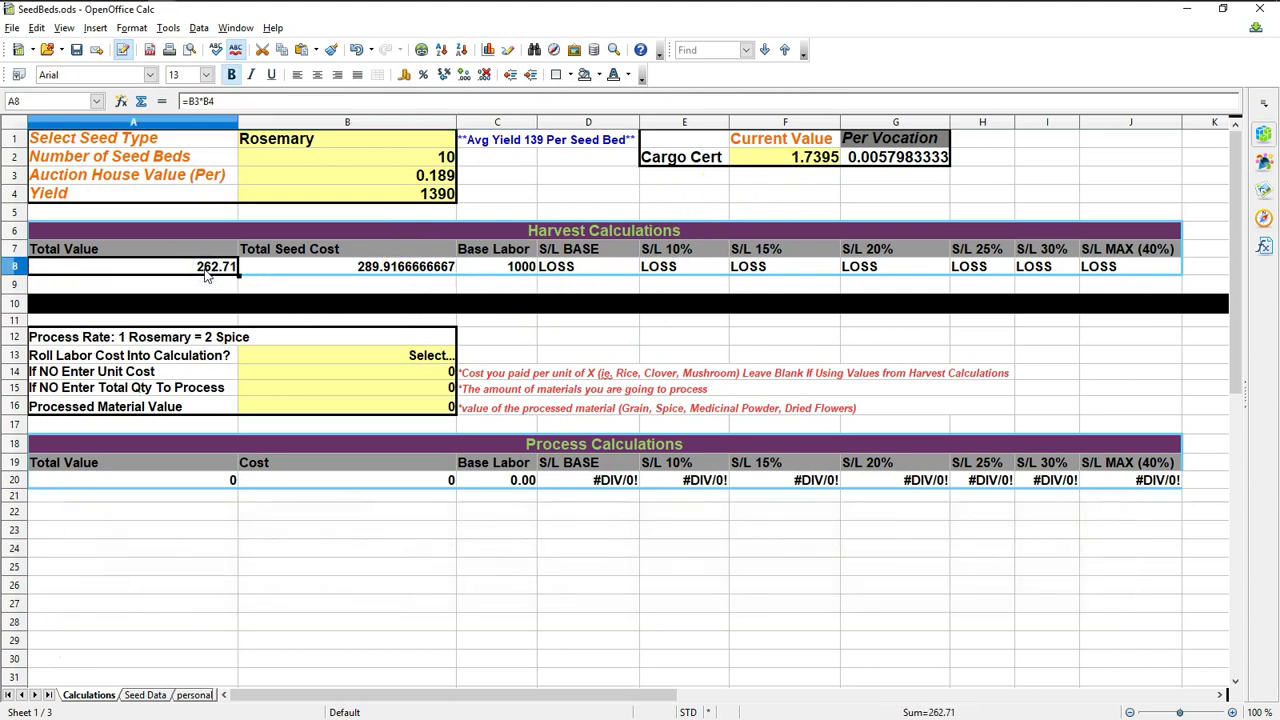
left_click(350, 266)
left_click(207, 270)
left_click(207, 270)
left_click(290, 268)
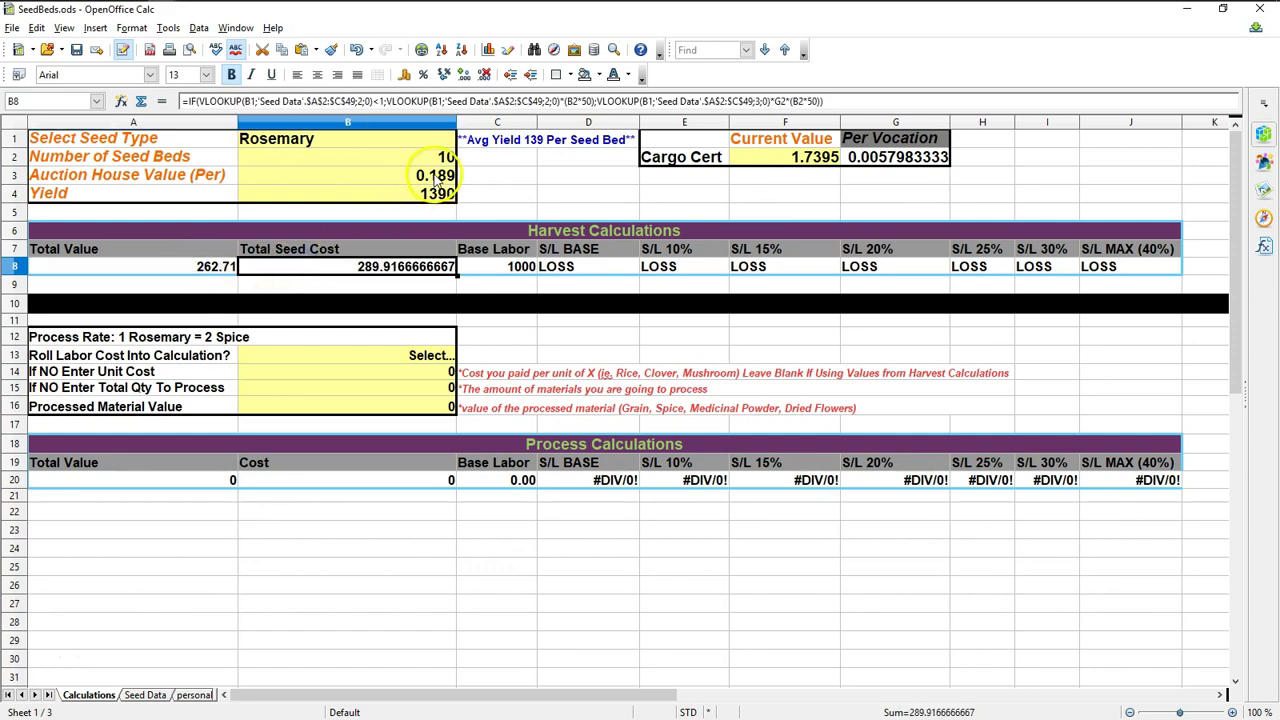
Step: Examine how the Cargo Cert current value and per-vocation cost in row 2 relate to the seed cost and S/L results
left_click(889, 172)
key("Up")
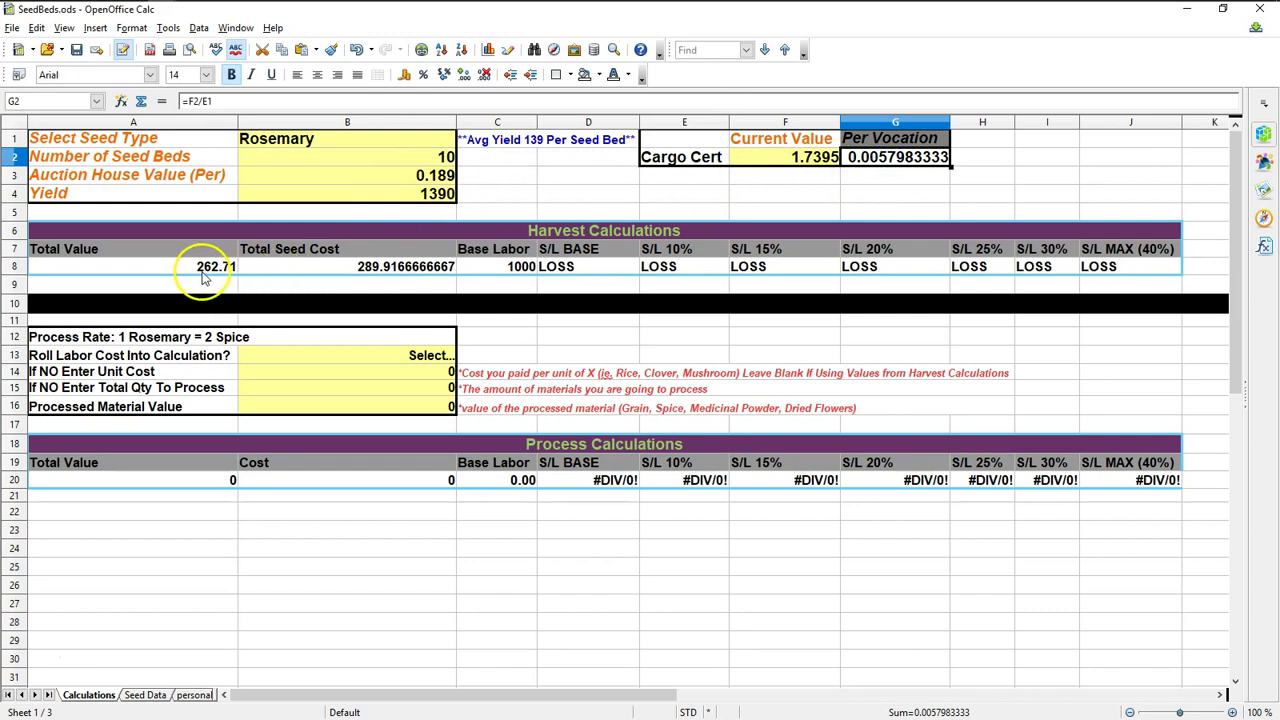
left_click(348, 270)
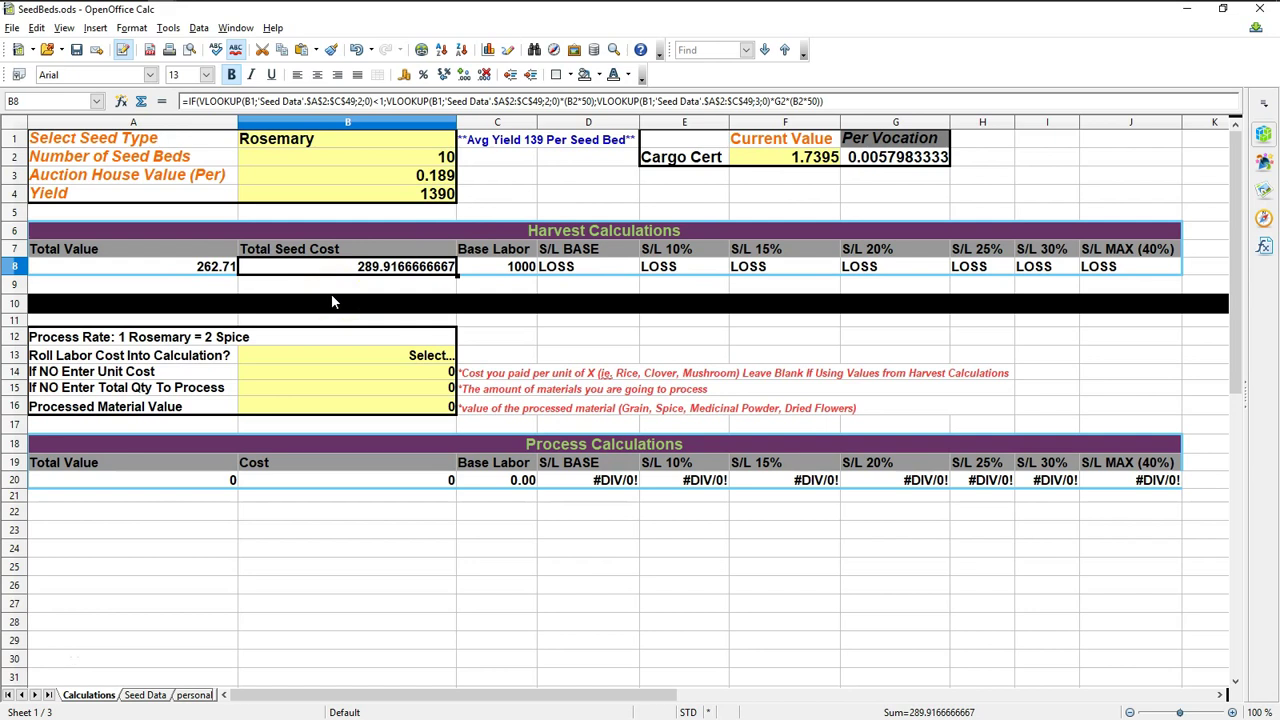
left_click(172, 270)
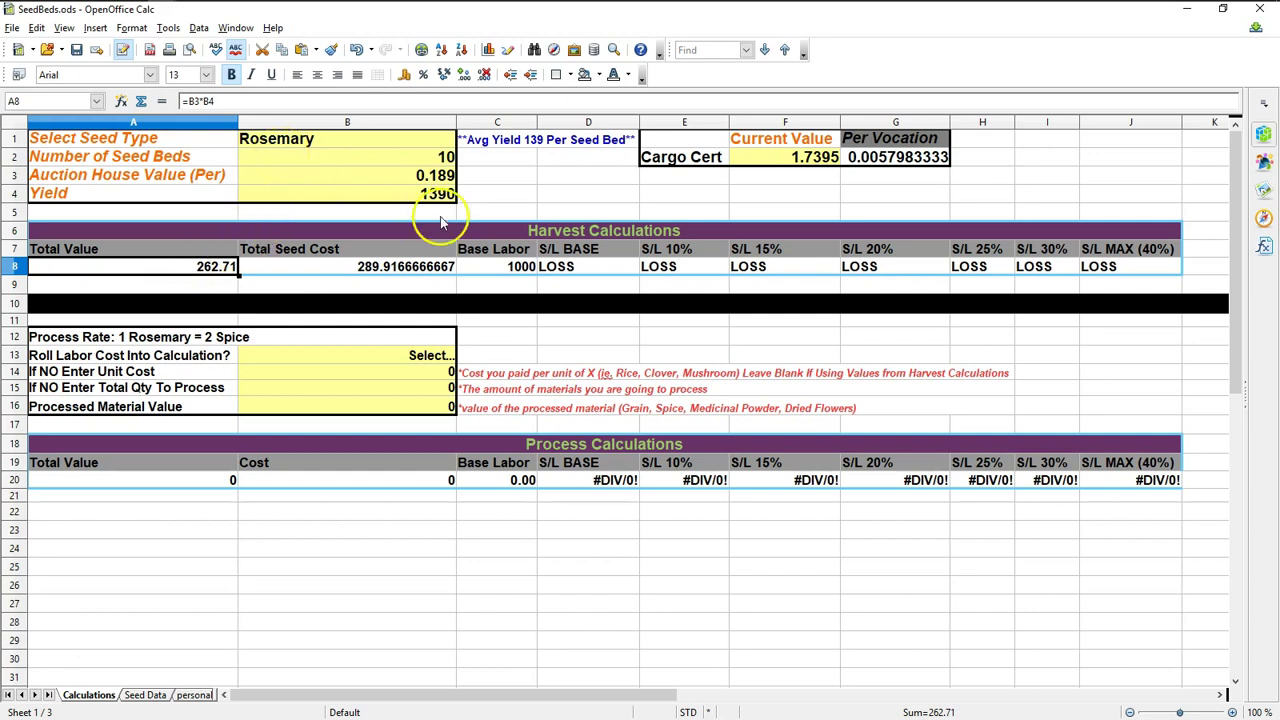
left_click(707, 158)
left_click_drag(707, 158, 885, 163)
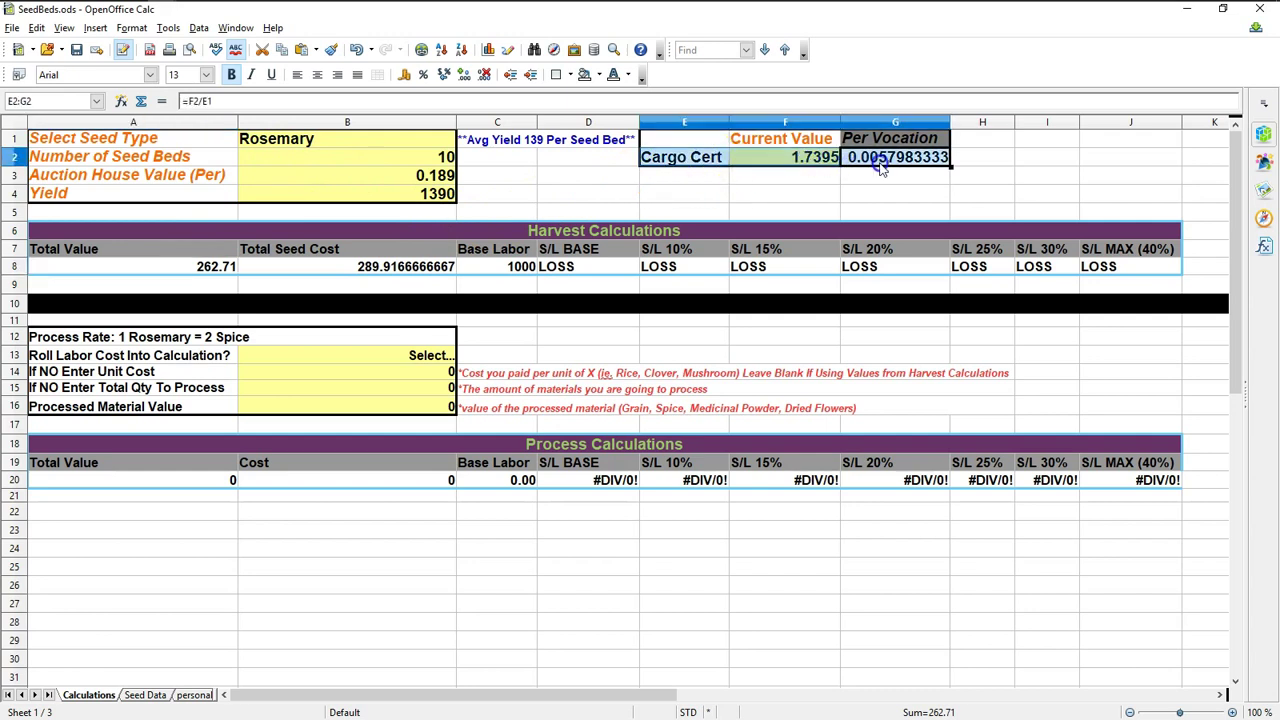
left_click(797, 163)
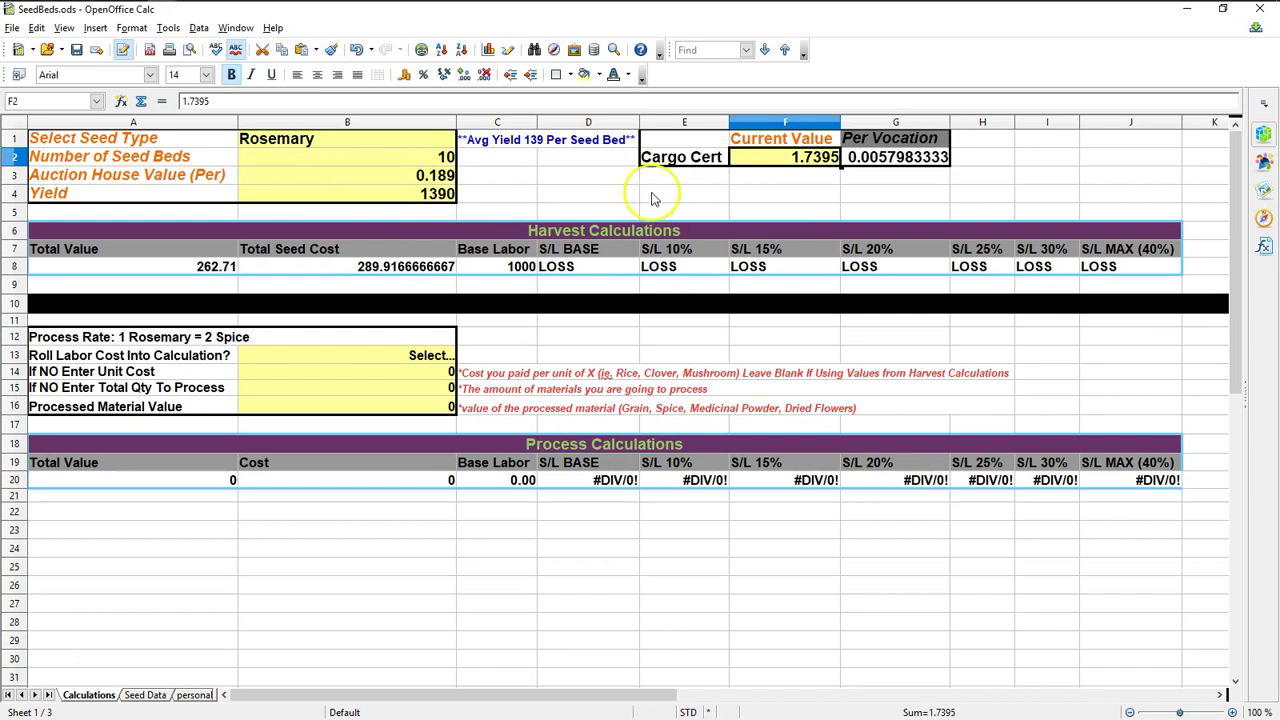
left_click(395, 278)
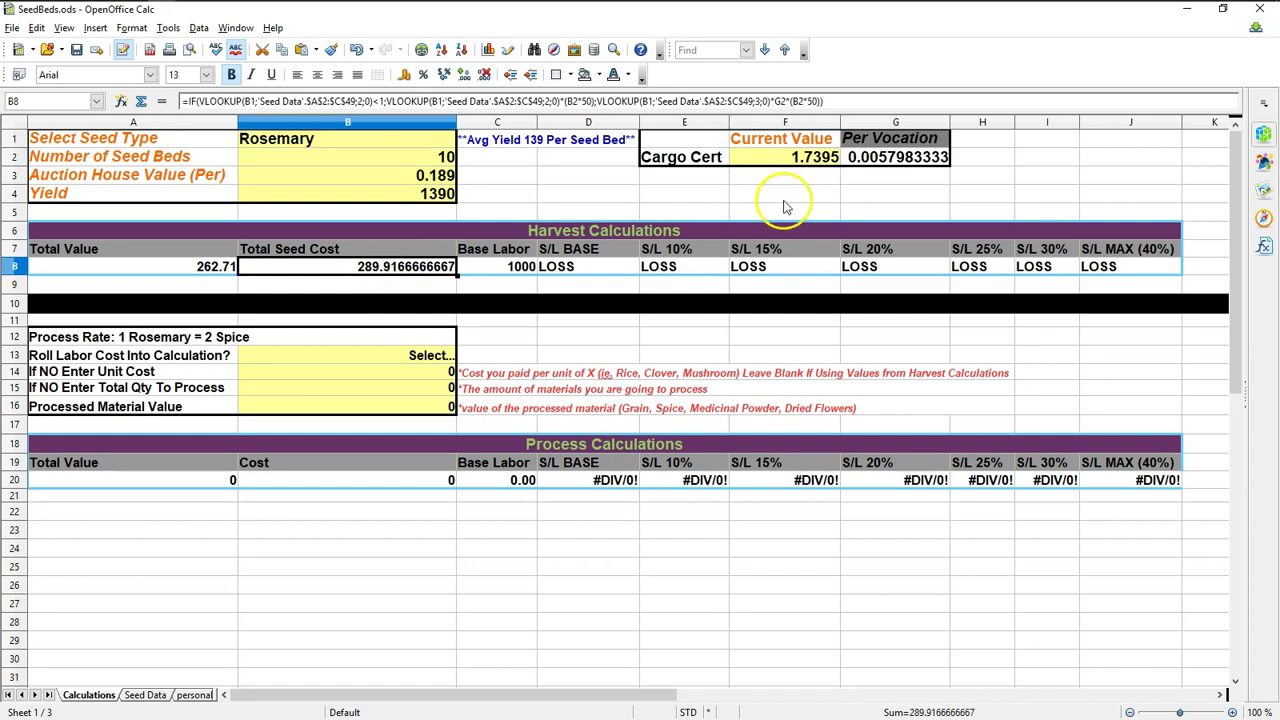
left_click(614, 272)
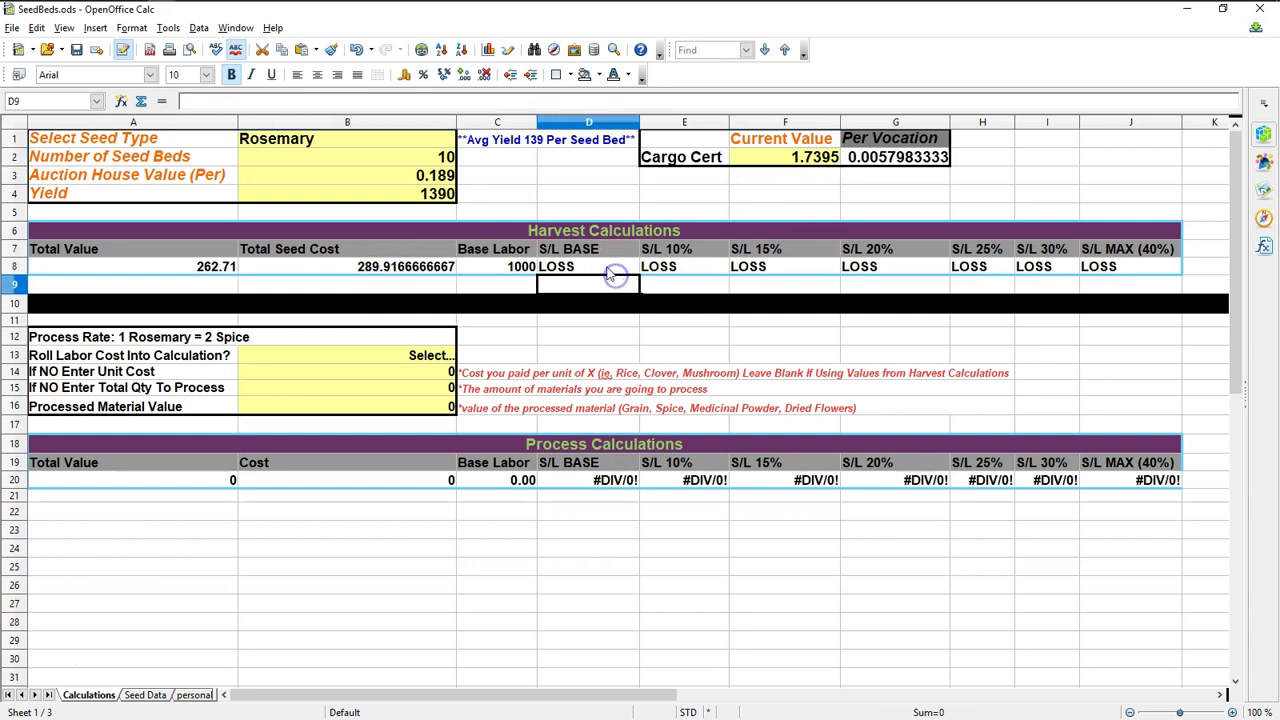
left_click_drag(816, 160, 890, 160)
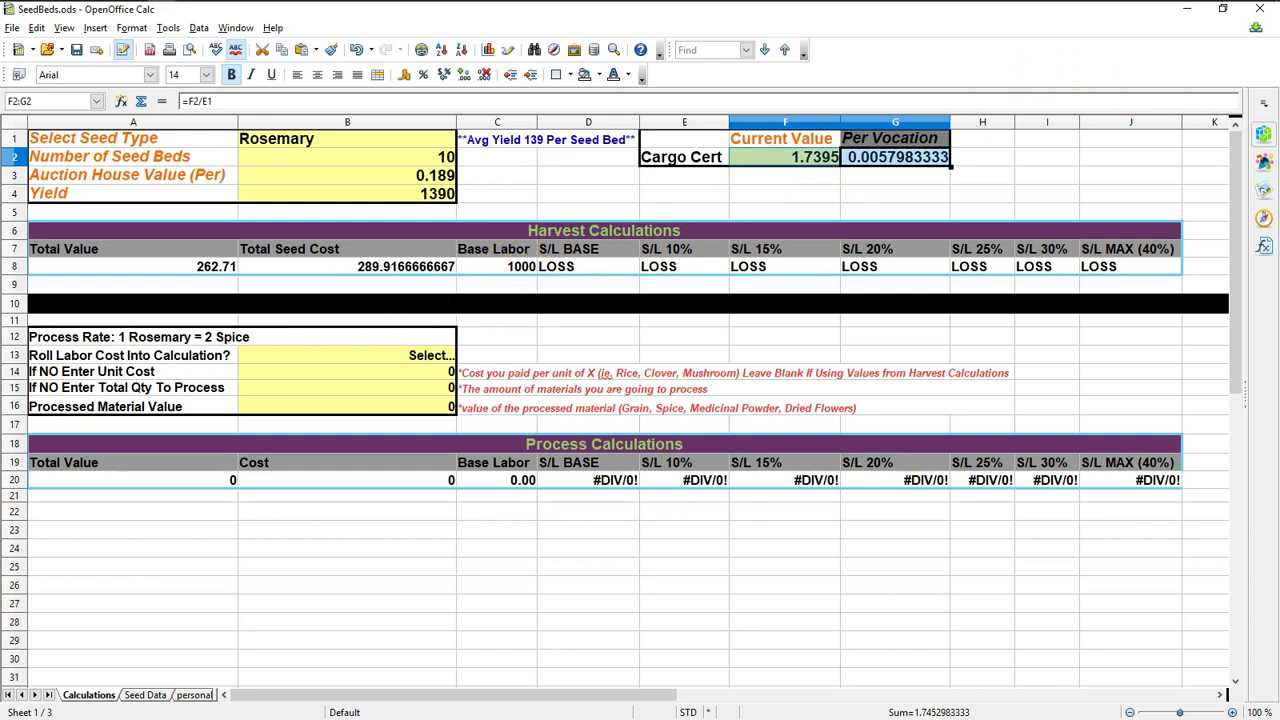
Step: Start a sample loss example by entering $100 in B24 and the note YAH! in C24
left_click(425, 547)
type("#1")
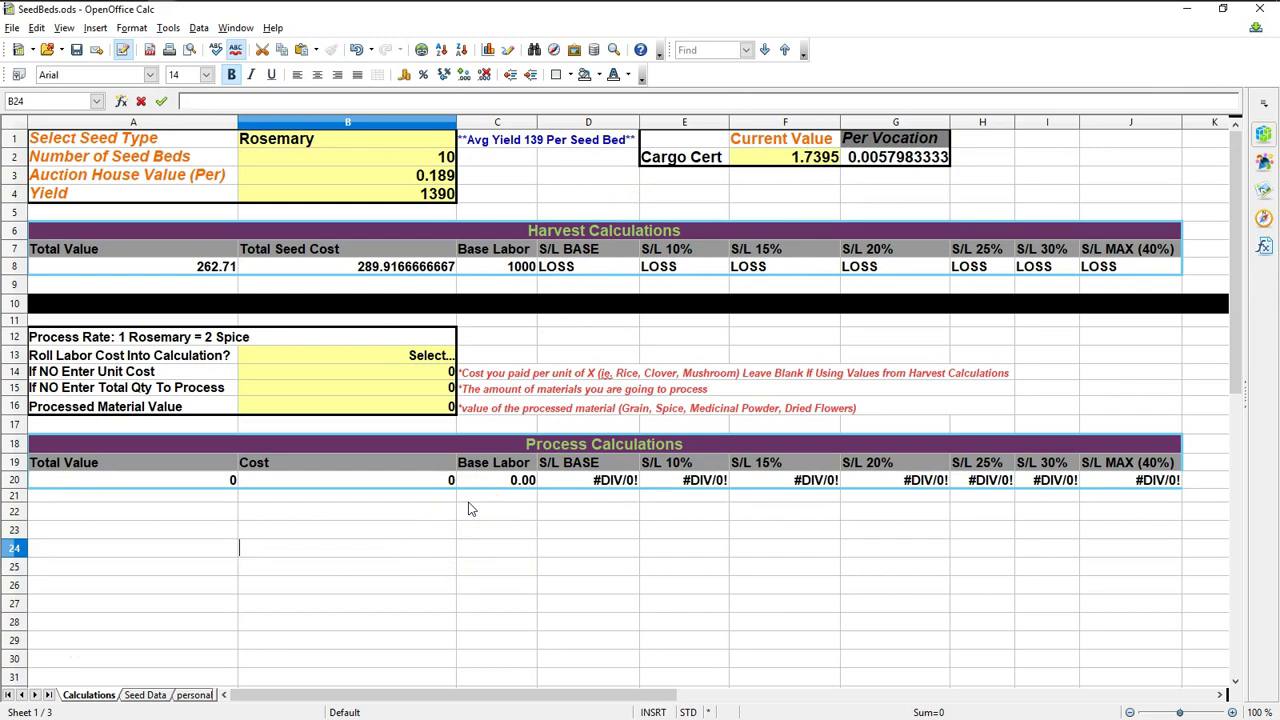
type("$100")
key("Return")
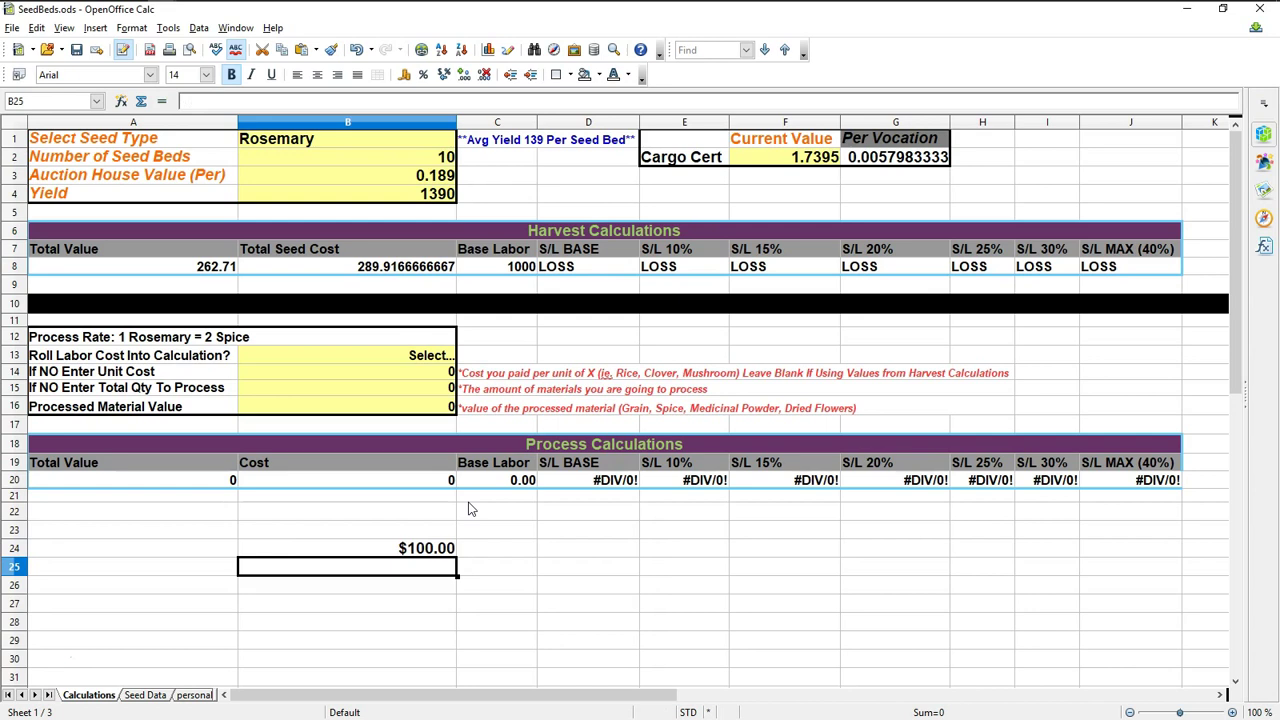
left_click(420, 546)
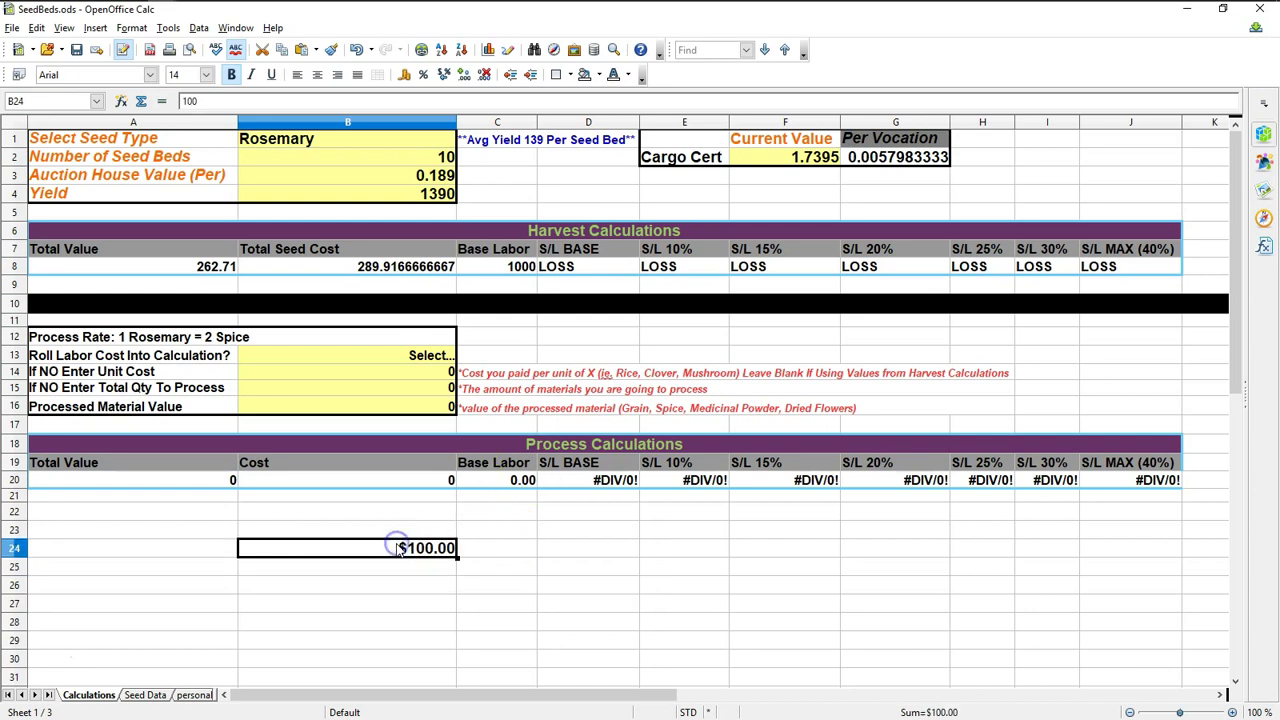
left_click(492, 541)
type("YAH")
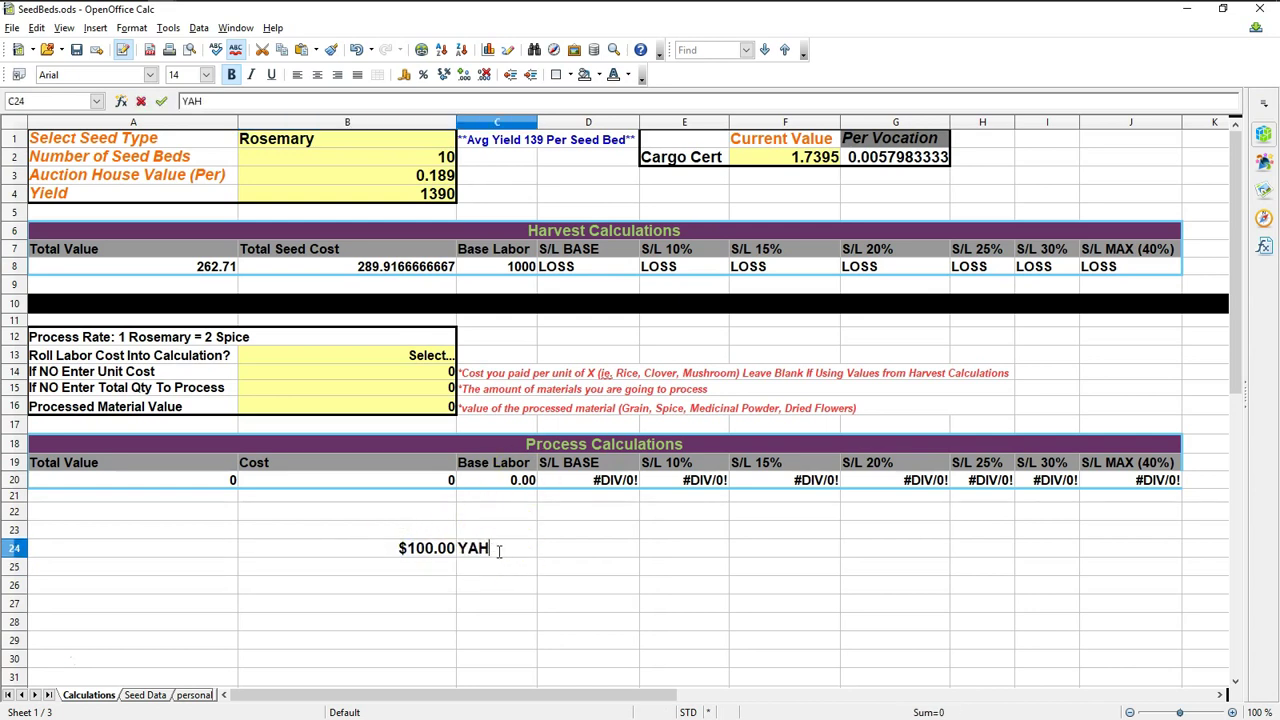
type("!")
key("Return")
Step: Add the expense New Monitor in B25 with an amount of -$100 in C25
scroll(671, 585, "down", 2)
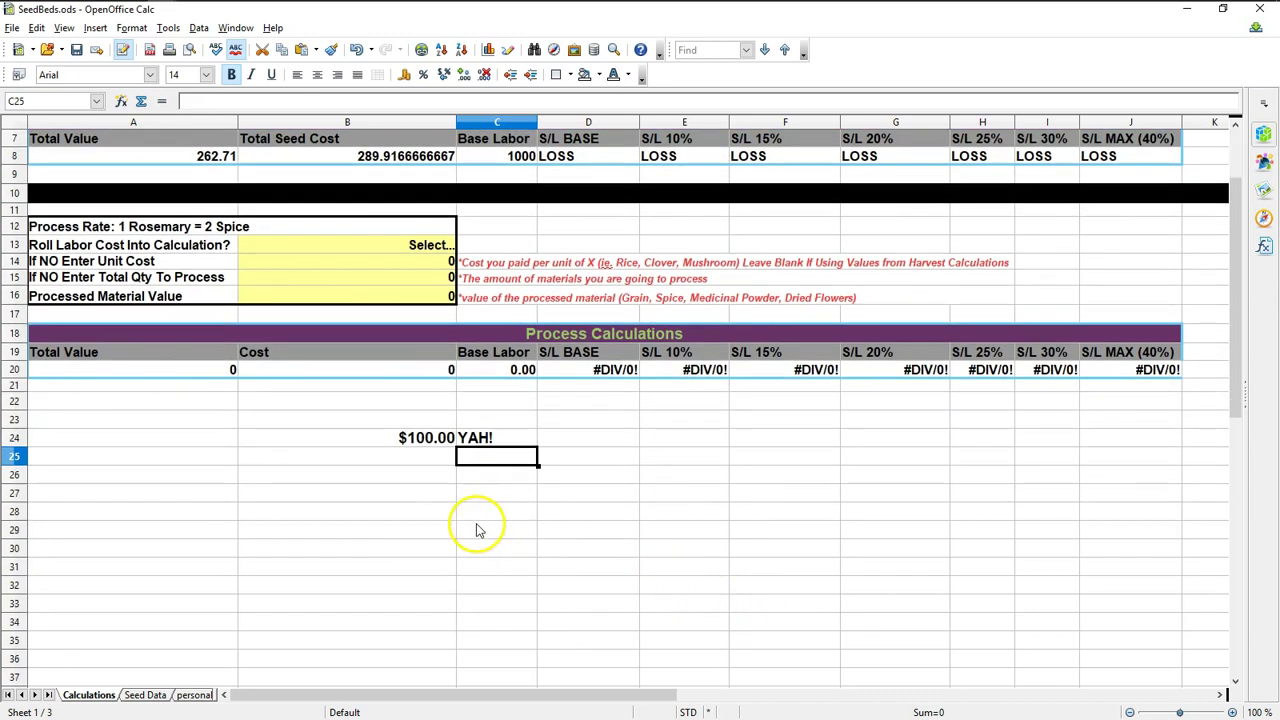
left_click(428, 471)
left_click(420, 457)
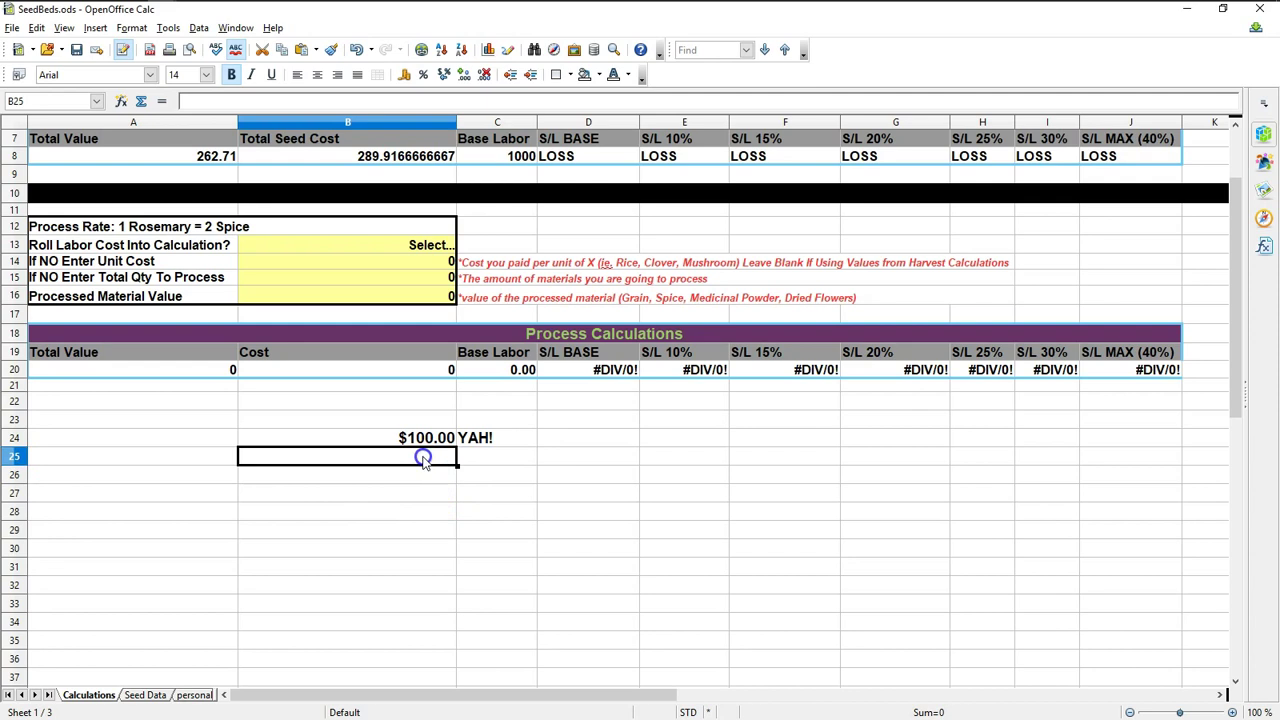
type("New")
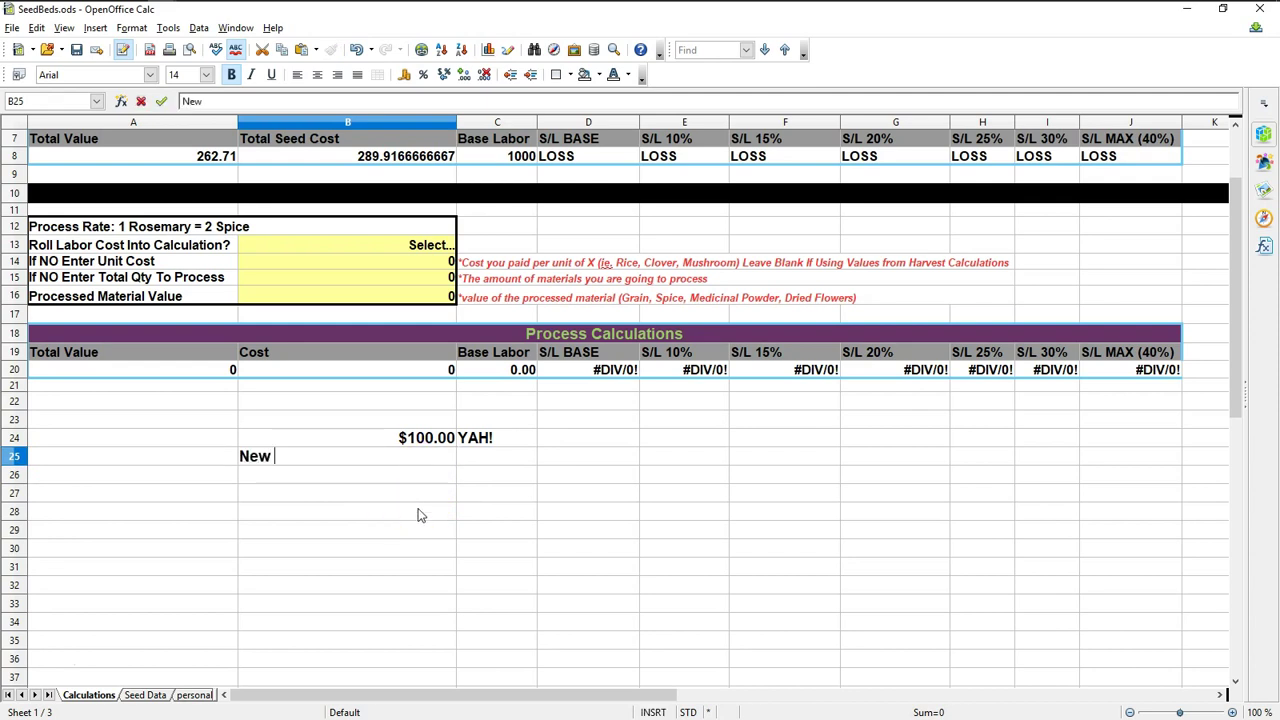
type(" Monitor")
key("Tab")
type("-$1")
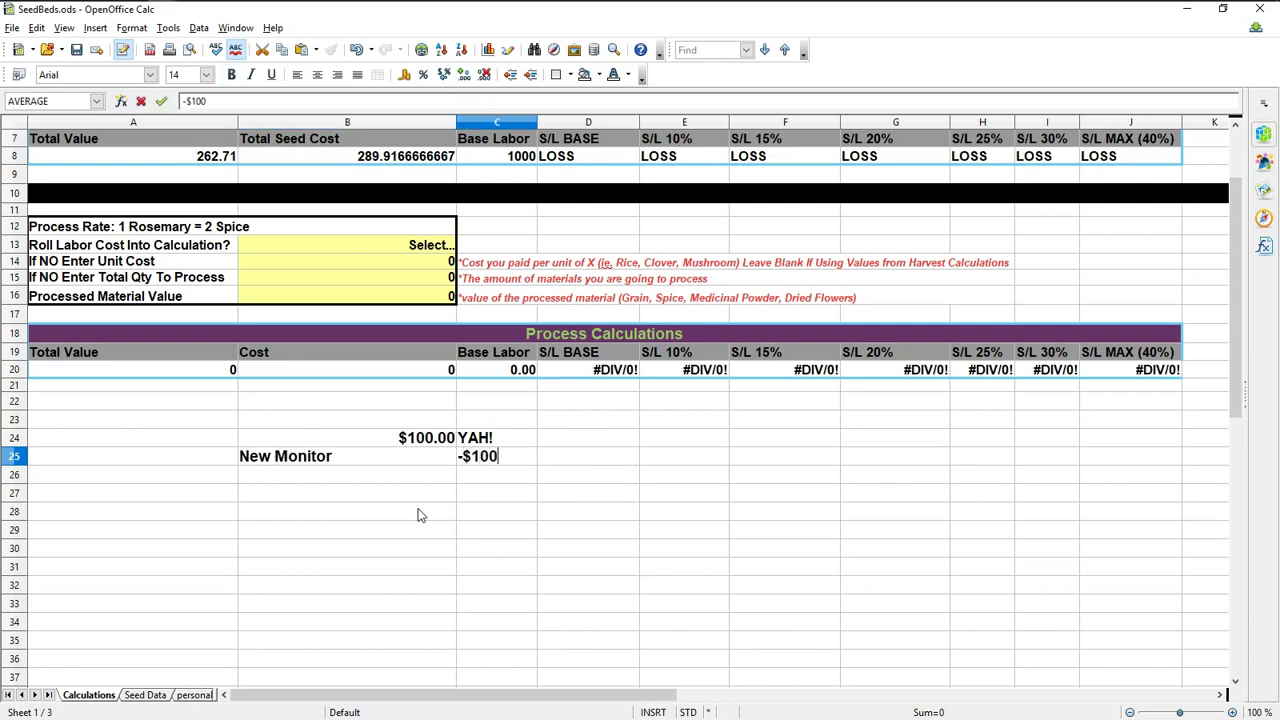
key("Return")
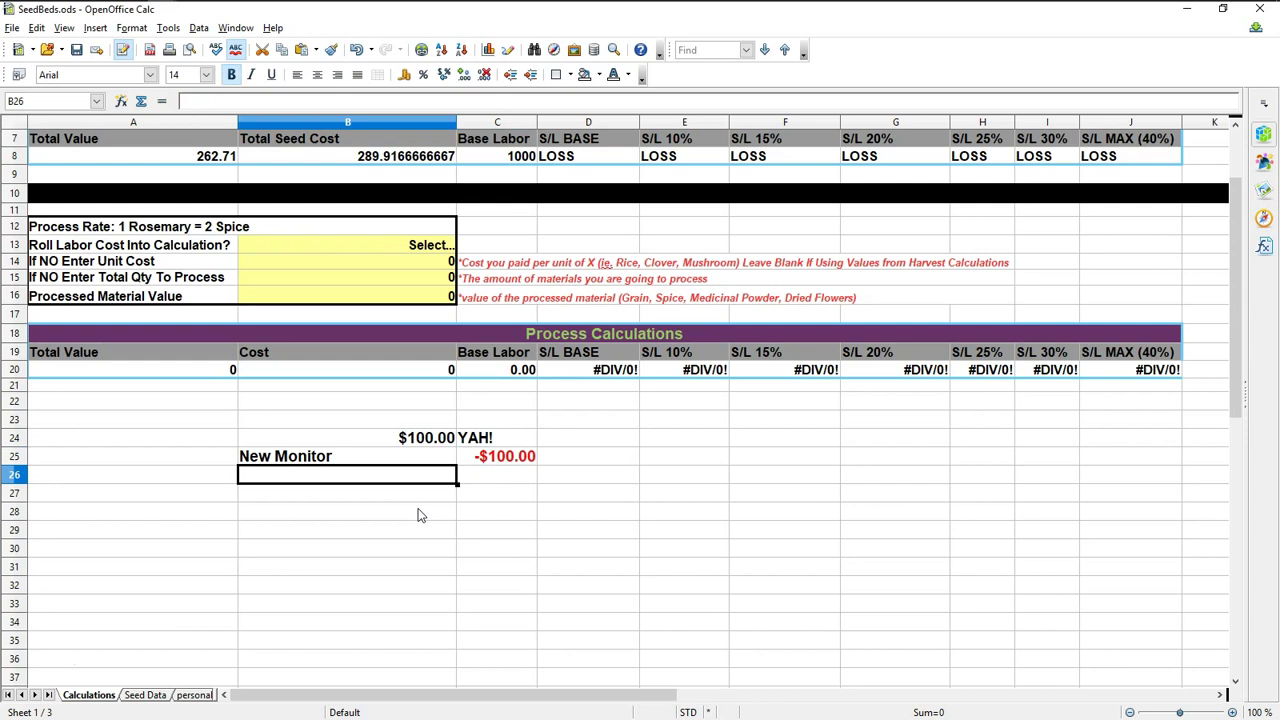
Step: Complete the sample loss example with the formula =B24+C25 in B26
type("=")
left_click(412, 440)
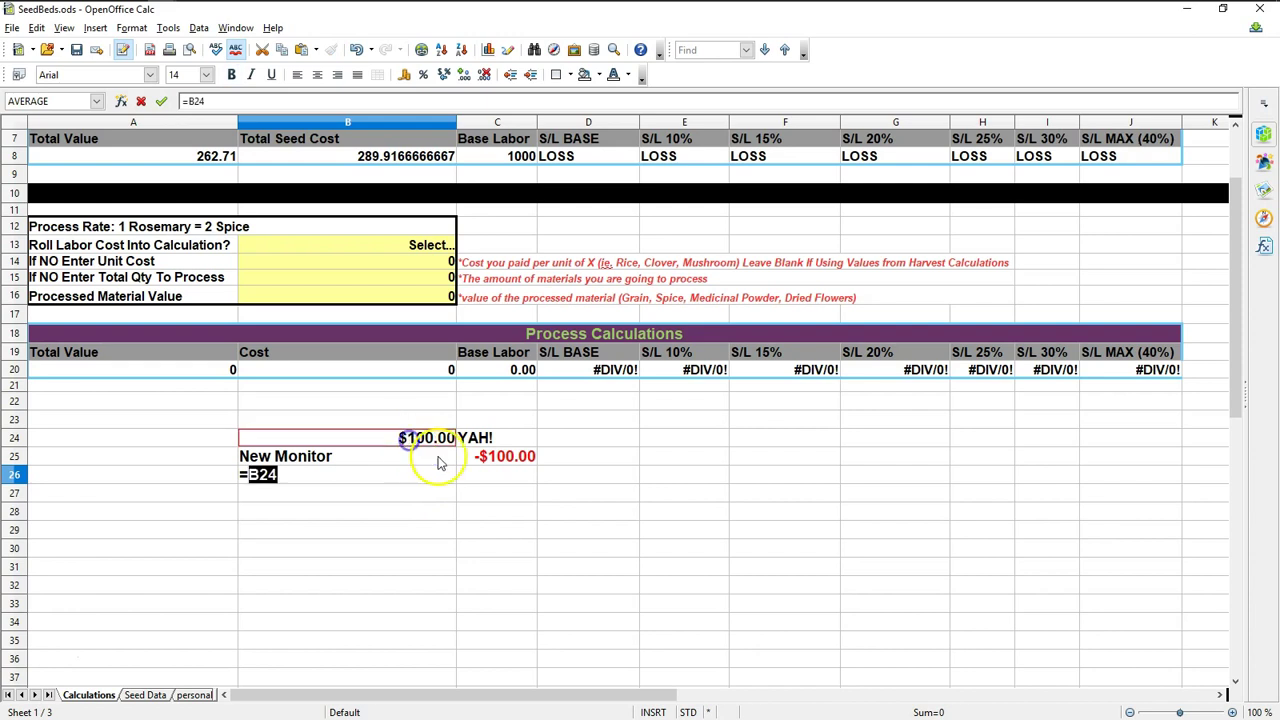
left_click(355, 478)
type("+")
left_click(468, 460)
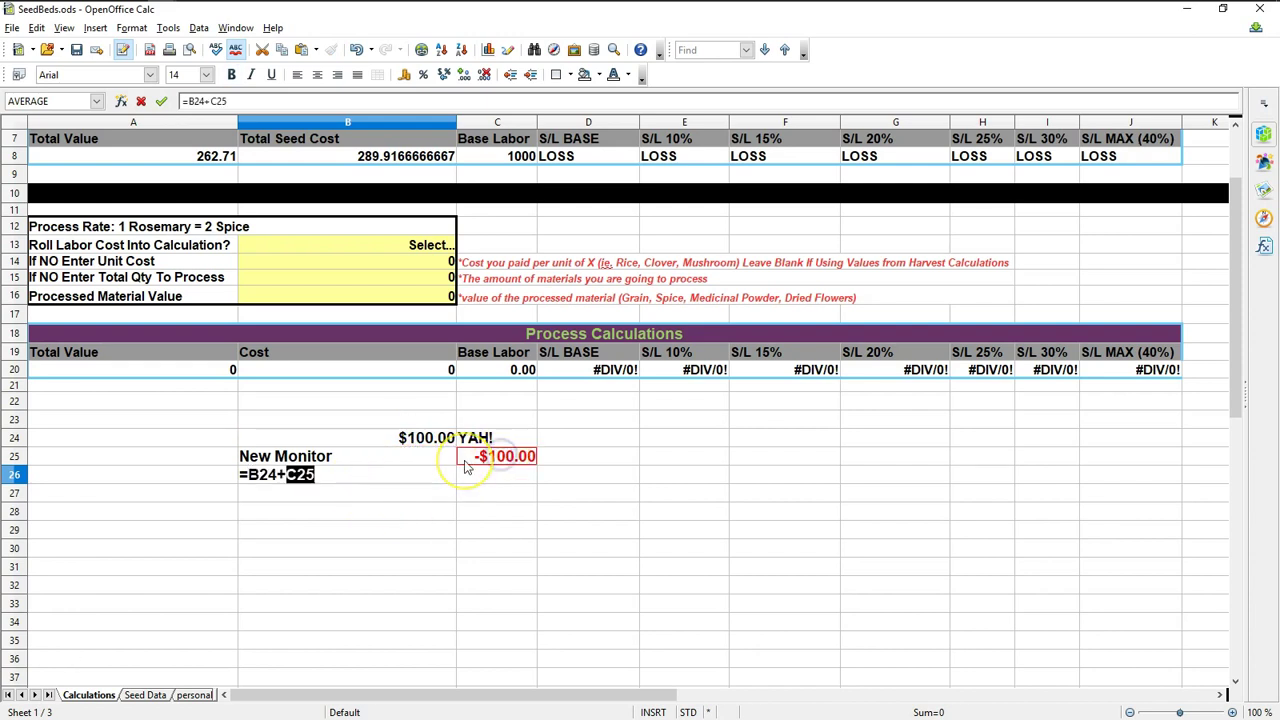
key("Return")
left_click(423, 474)
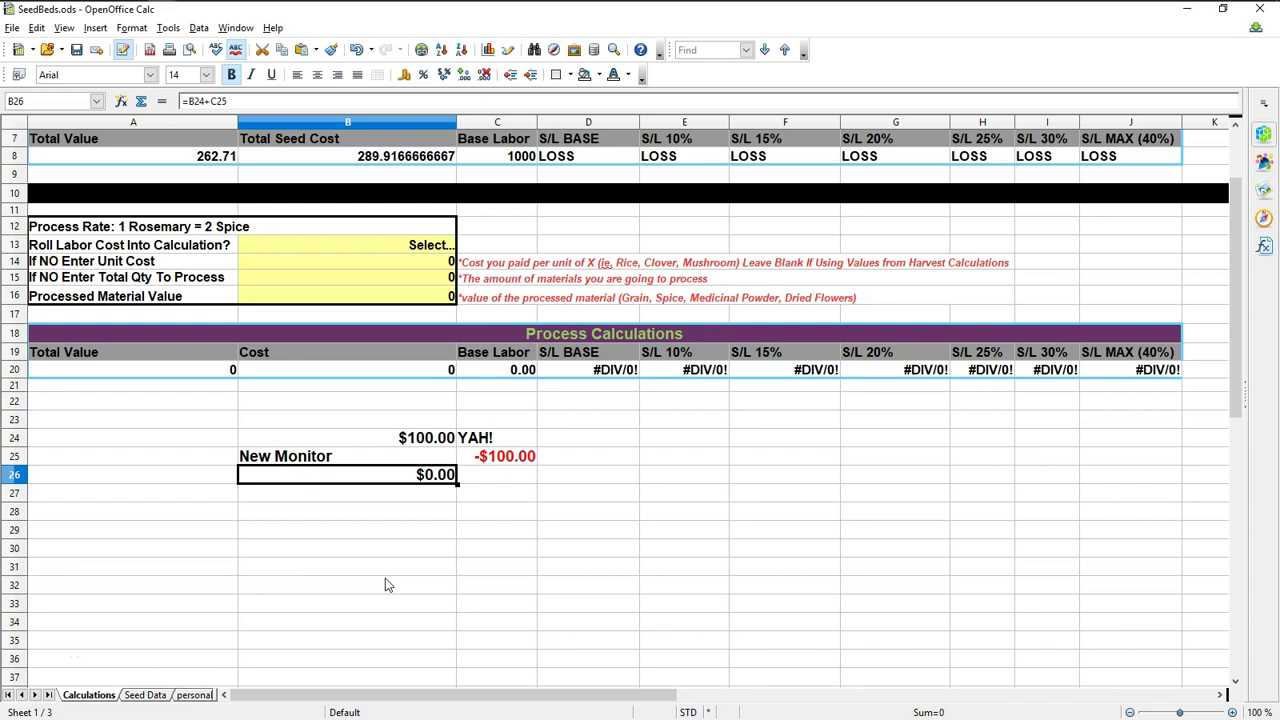
Step: Clear the sample loss example from B24:C26
left_click_drag(390, 440, 497, 476)
key("Delete")
scroll(614, 443, "up", 2)
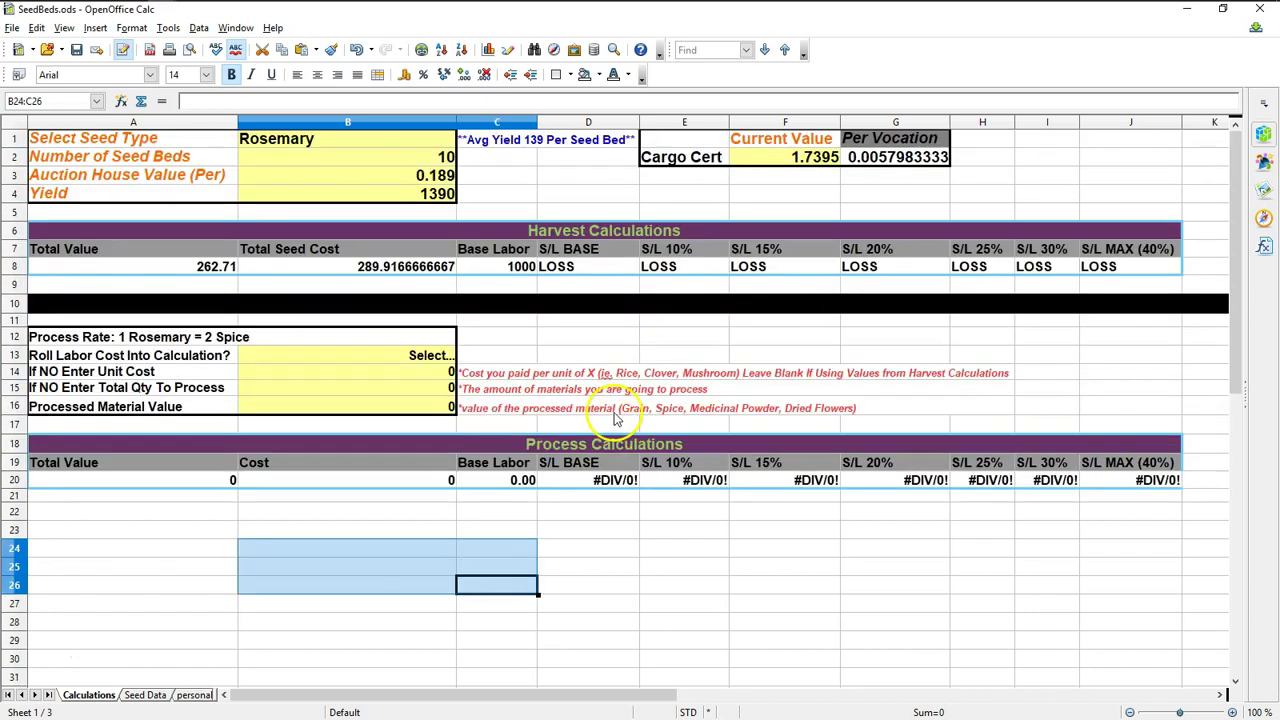
Step: Change the seed type in B1 from Rosemary to Rice
left_click(428, 138)
left_click(462, 140)
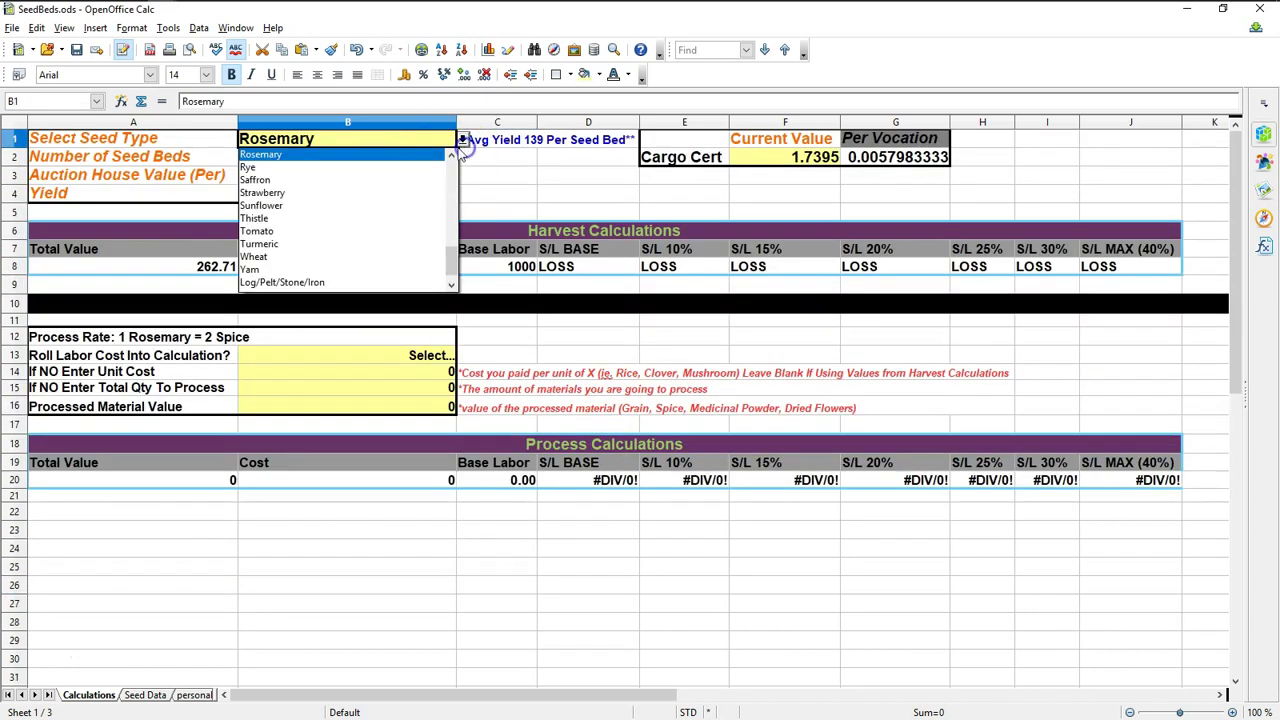
scroll(343, 180, "up", 2)
left_click(284, 170)
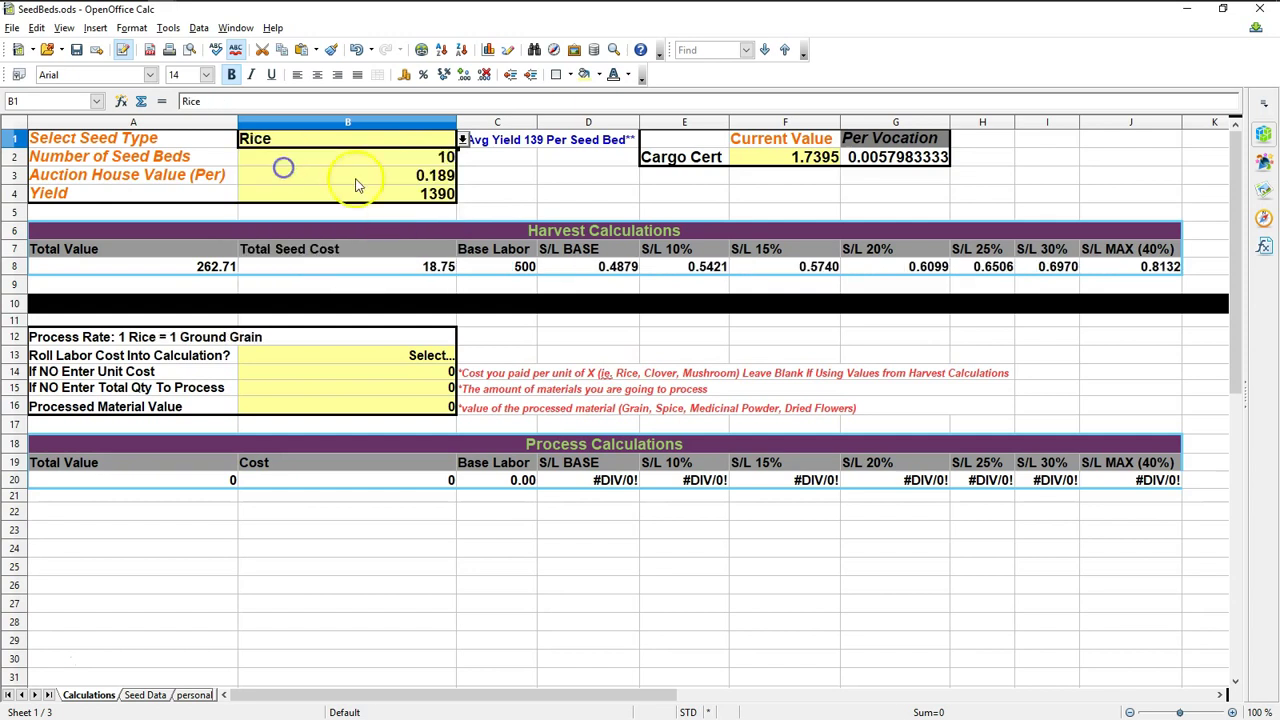
left_click(418, 180)
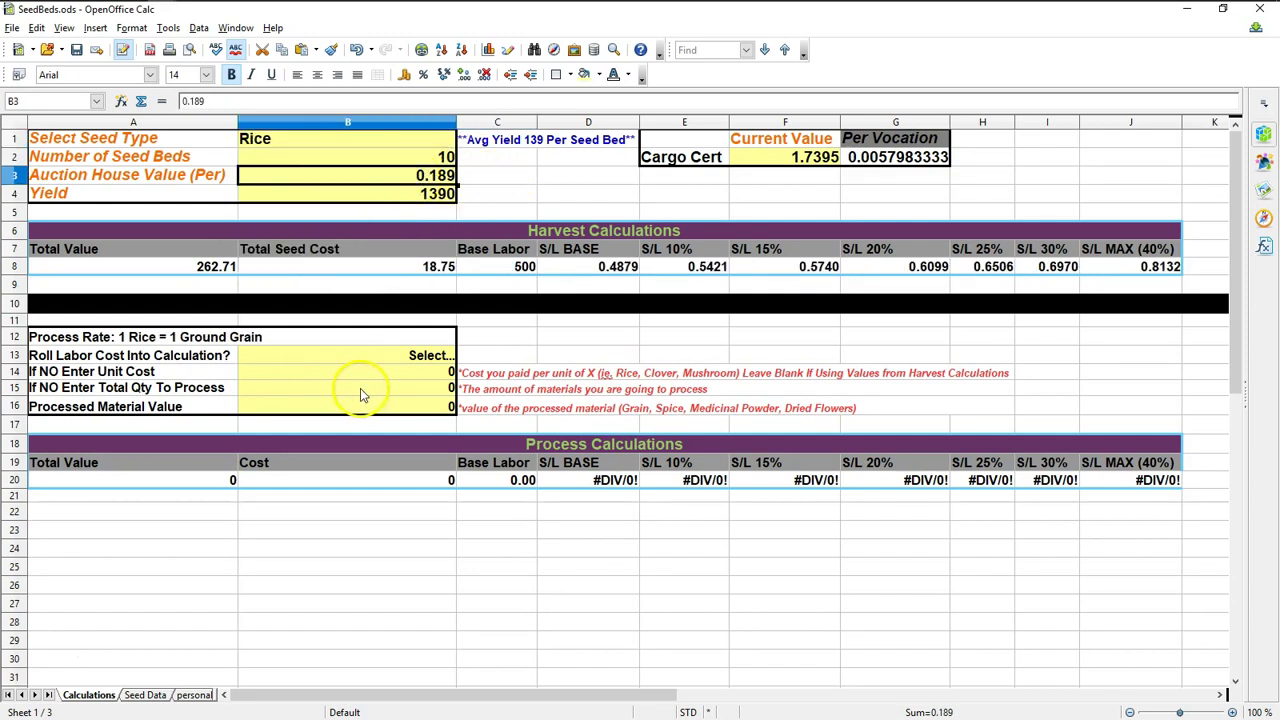
Step: Examine the processing section in A12:J20, including the Process Calculations results in row 20
left_click_drag(220, 336, 1122, 481)
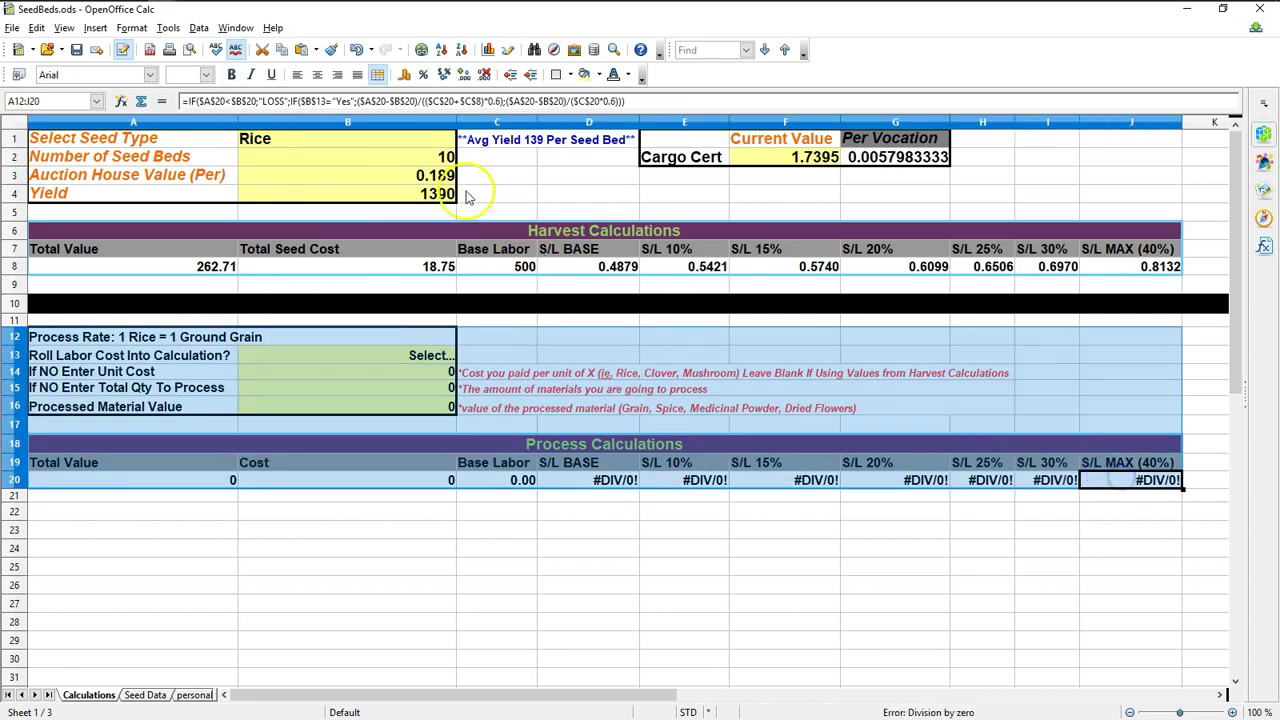
left_click(293, 494)
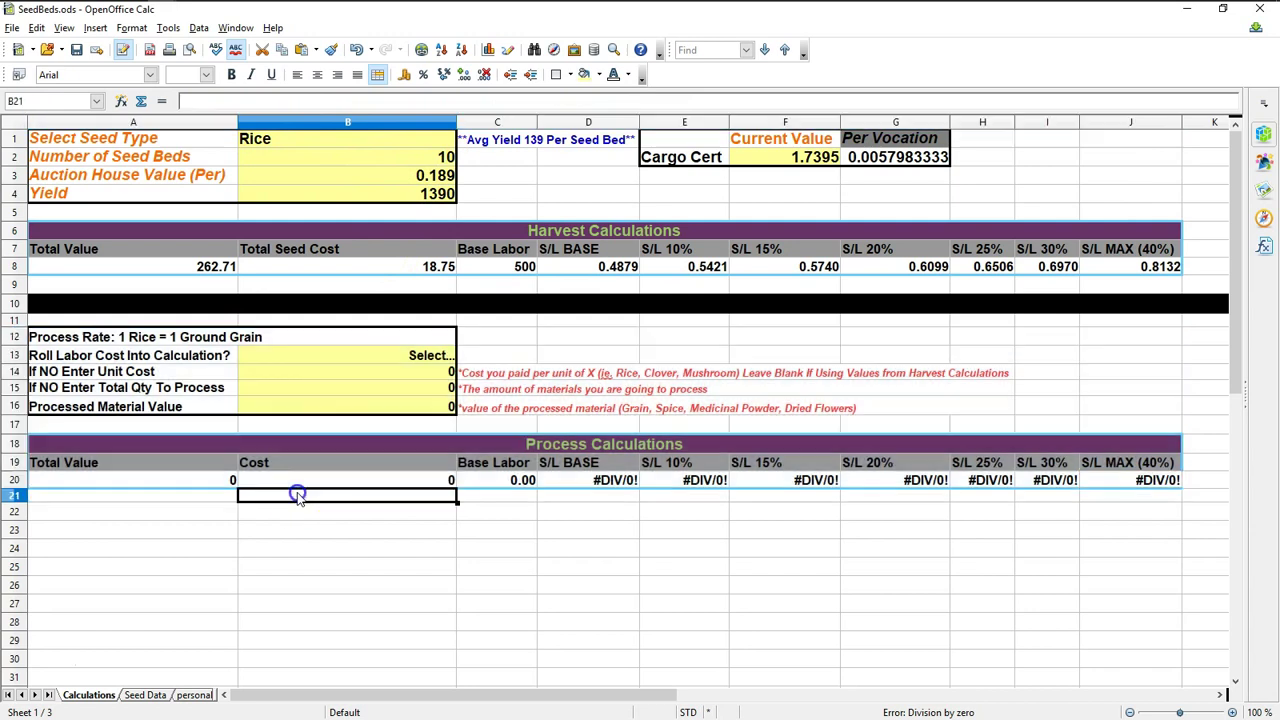
left_click_drag(183, 490, 1155, 480)
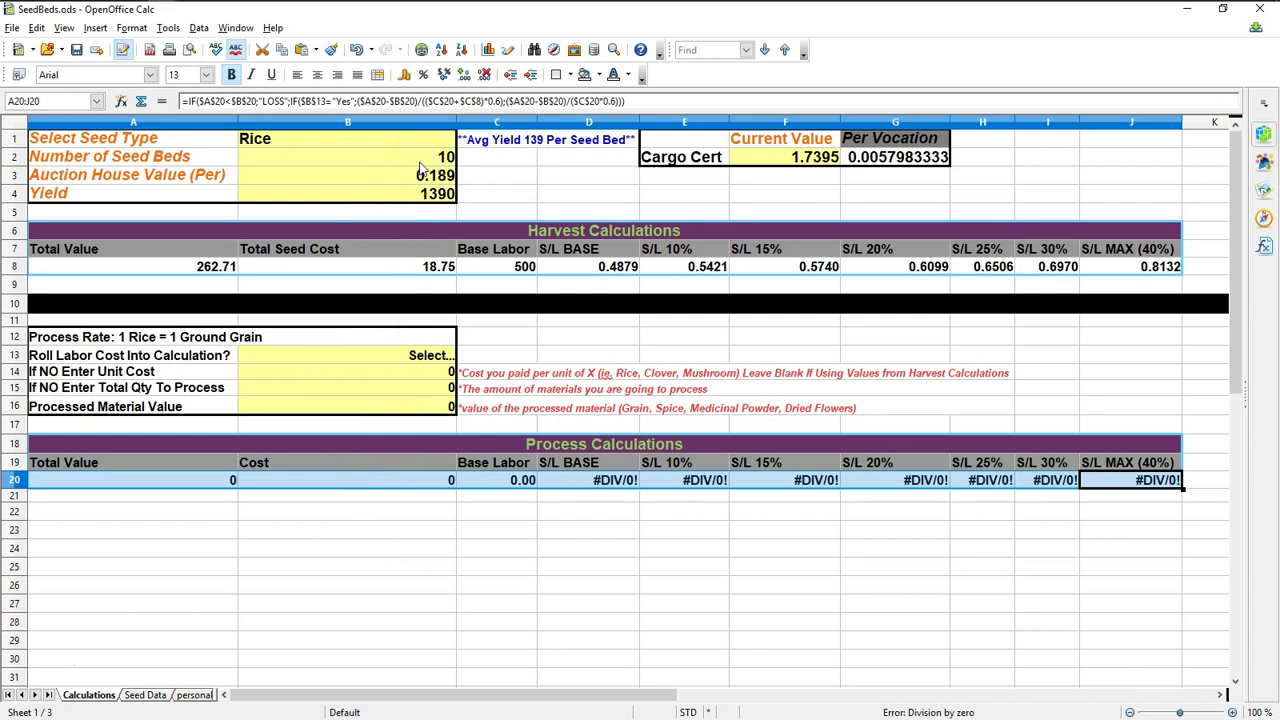
Step: Try No and Yes for Roll Labor Cost Into Calculation, and return the choice to Select..
left_click(405, 357)
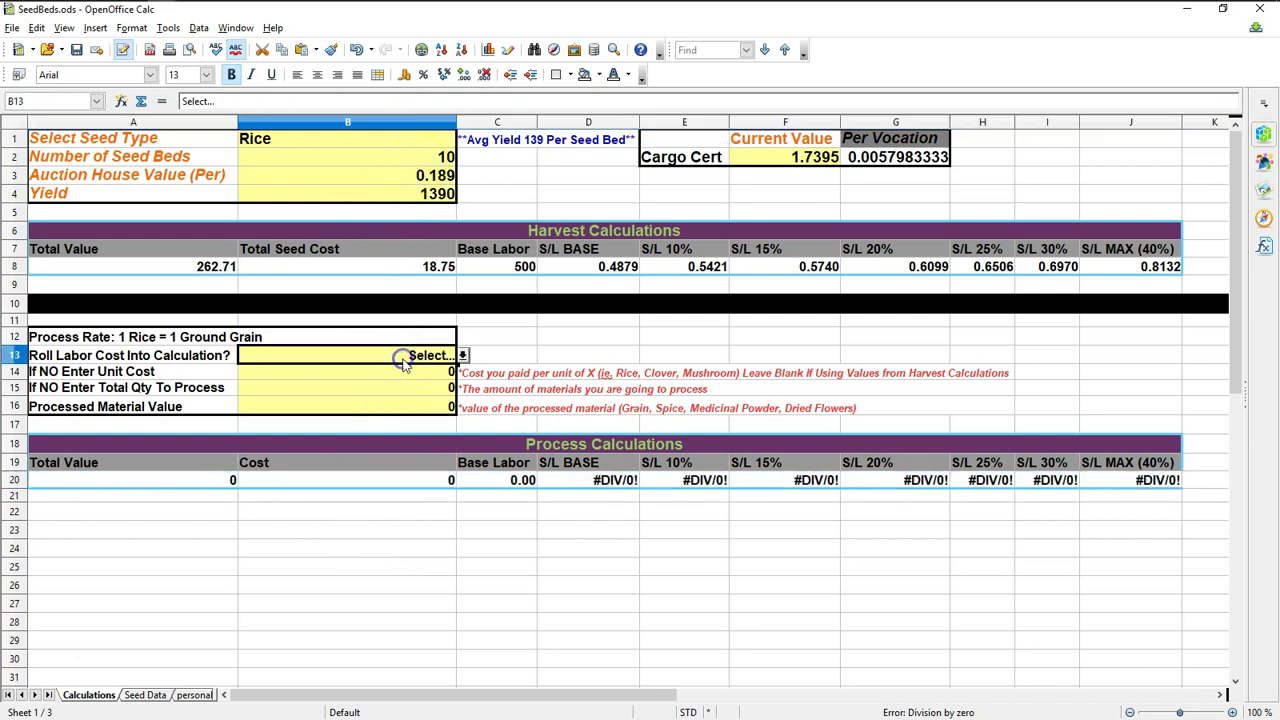
left_click(462, 355)
left_click(251, 395)
left_click(462, 355)
left_click(330, 384)
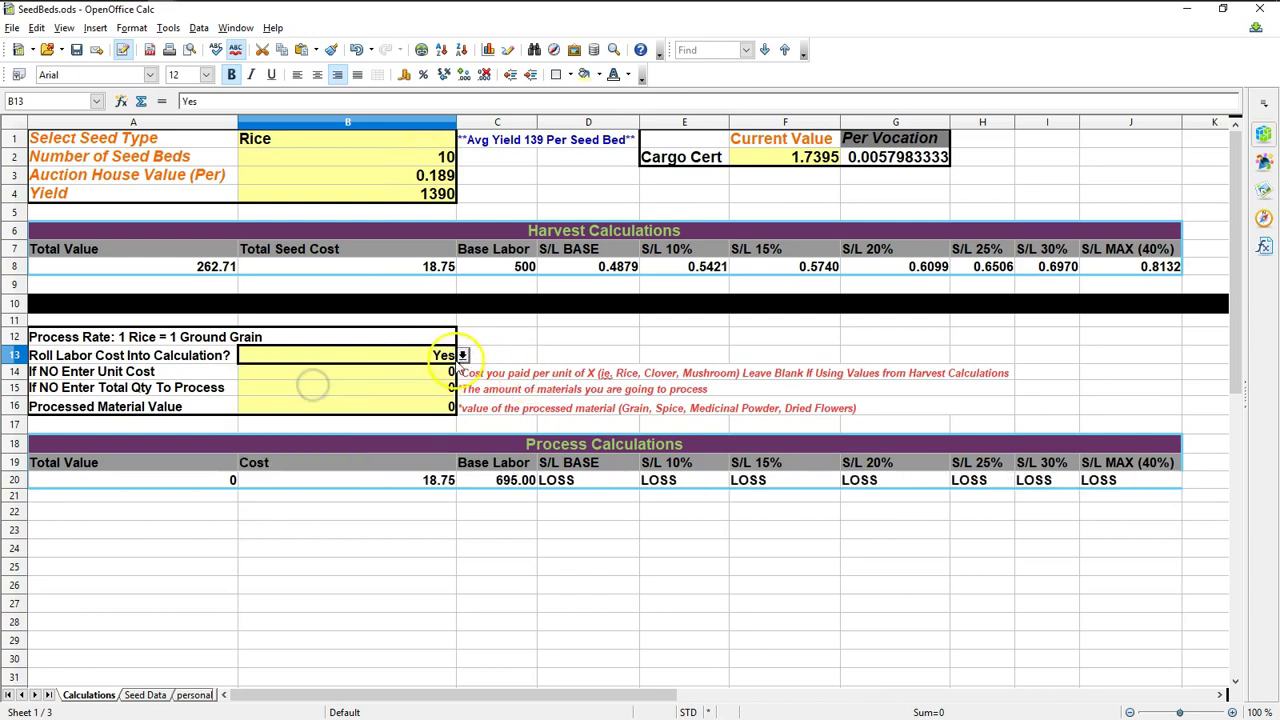
left_click(462, 355)
left_click(371, 370)
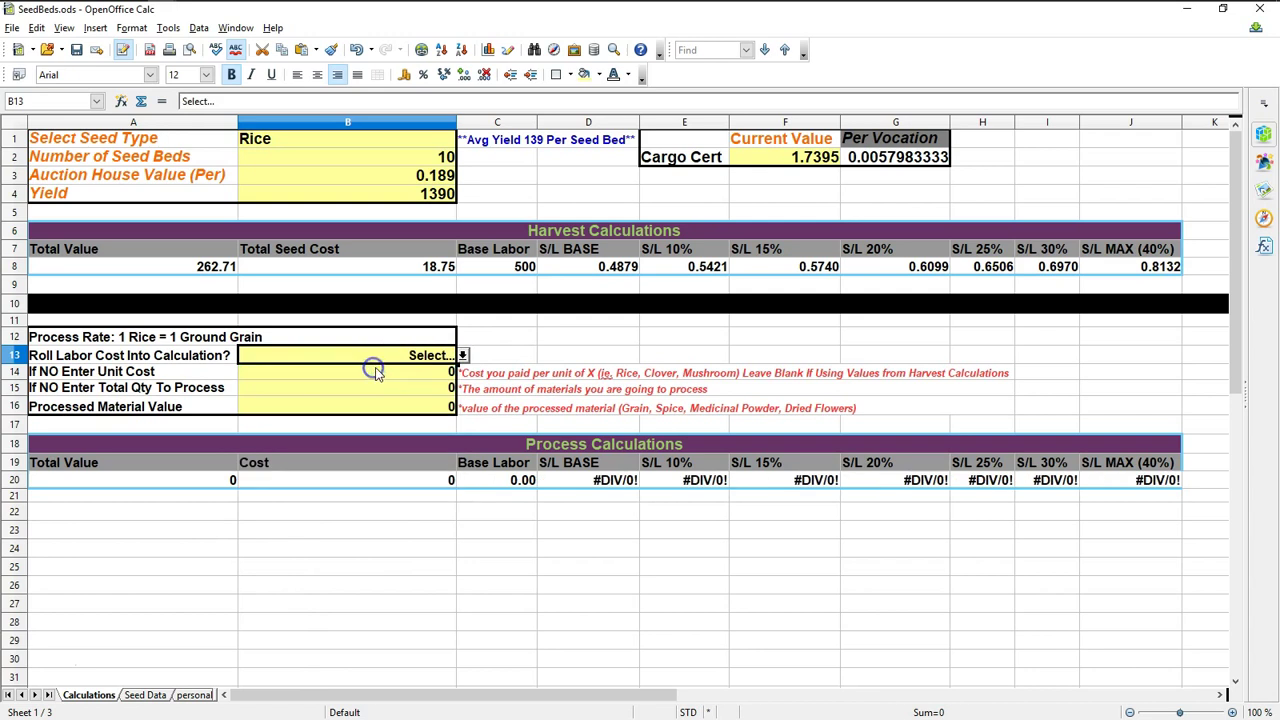
left_click(508, 350)
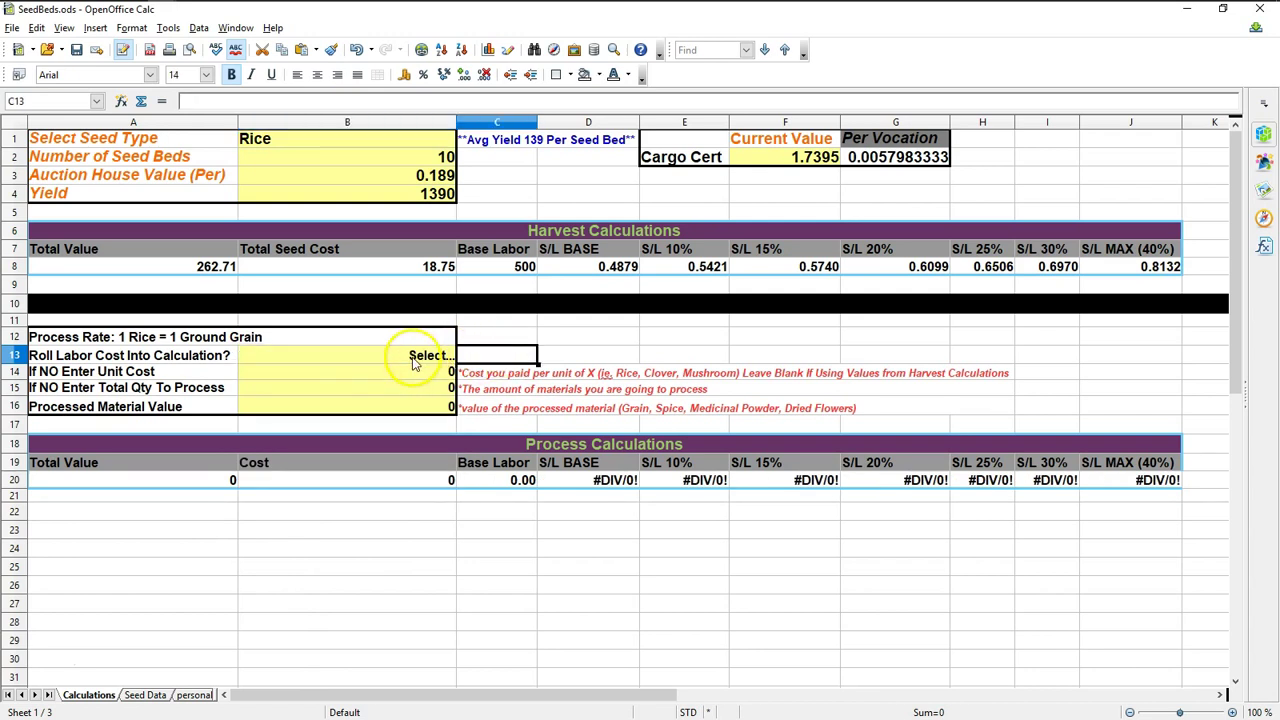
Step: Set the seed type in B1 to Log/Pelt/Stone/Iron
left_click(438, 139)
left_click(461, 139)
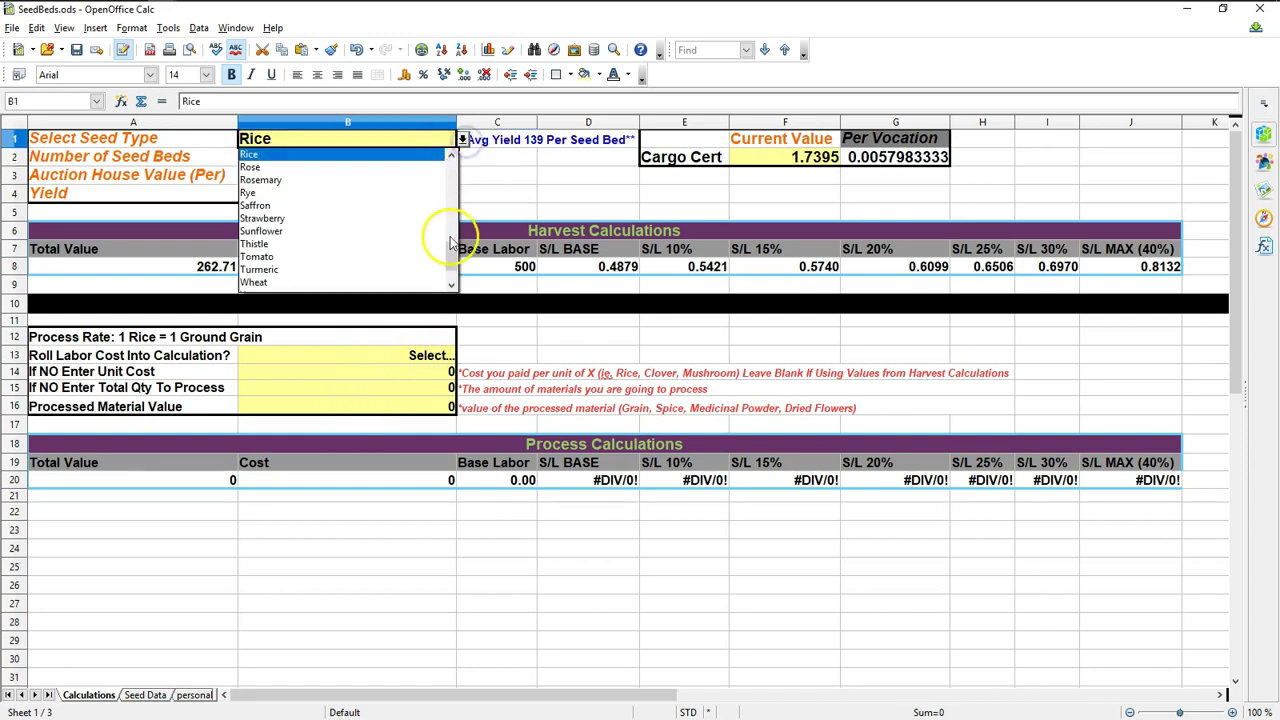
left_click(449, 284)
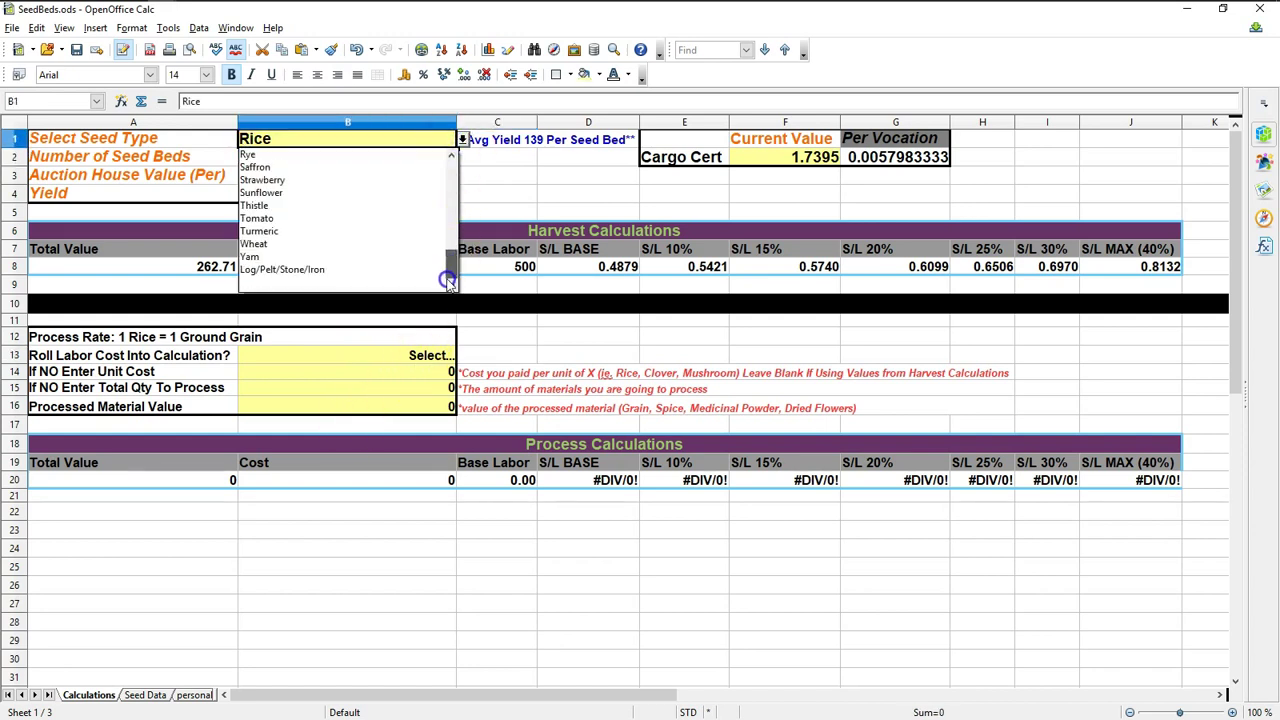
left_click(312, 270)
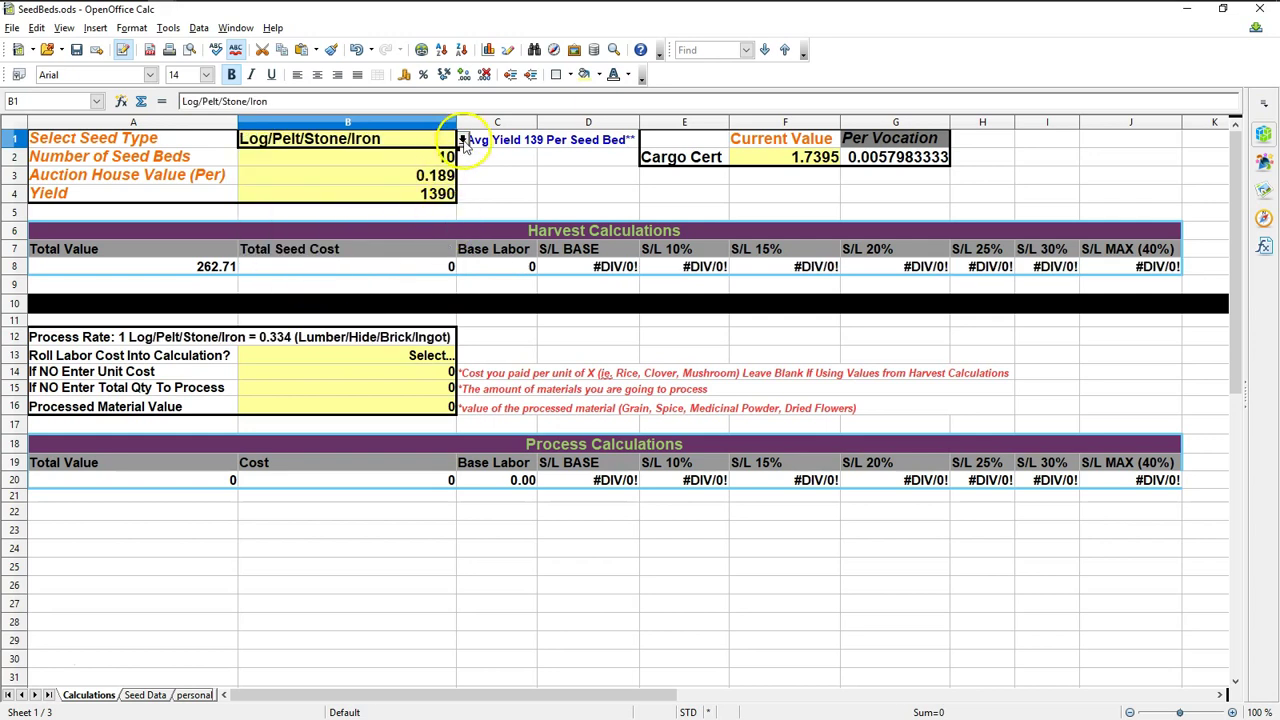
left_click(357, 173)
left_click(355, 140)
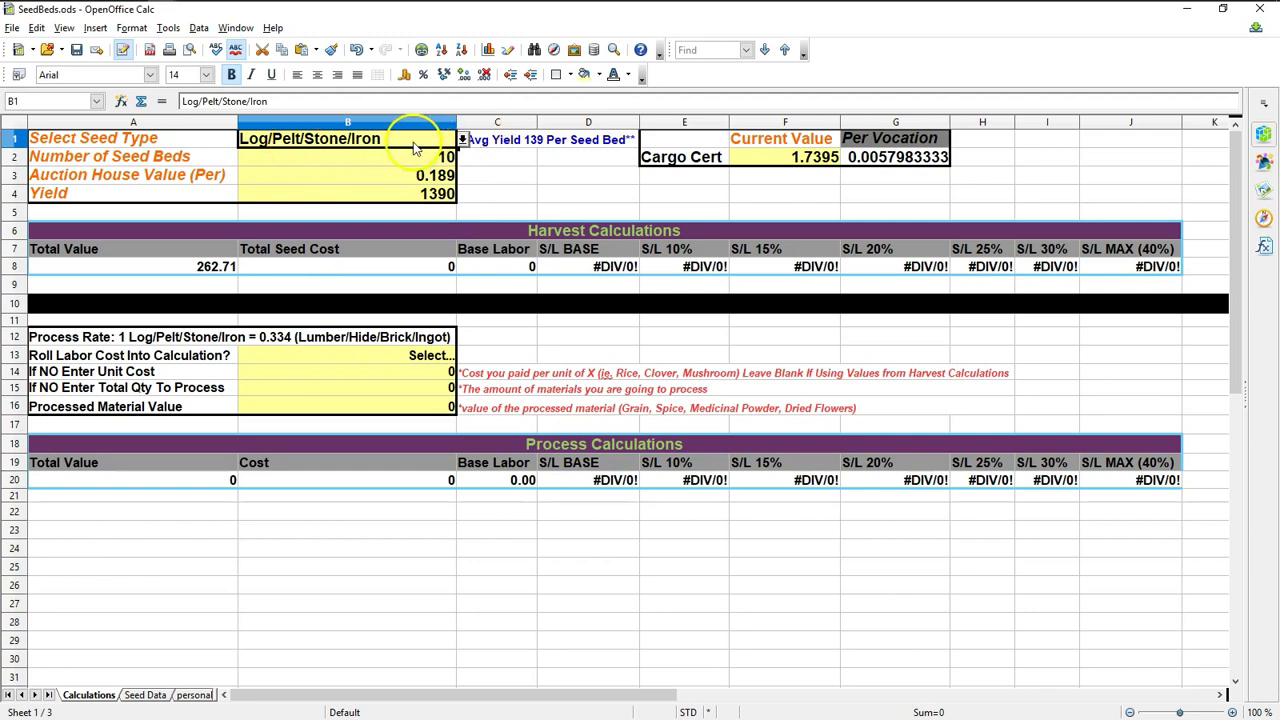
Step: Browse the available seed types and set B1 back to Rice
left_click(462, 140)
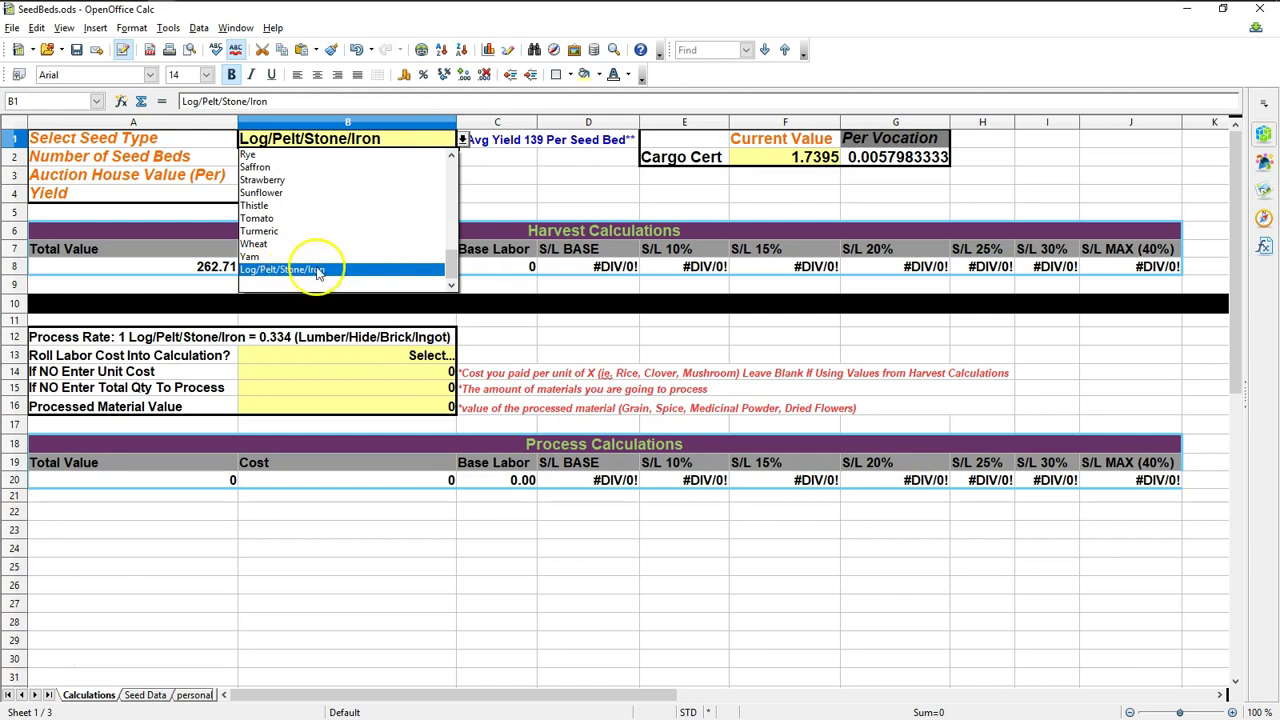
scroll(316, 252, "up", 3)
scroll(316, 247, "up", 2)
scroll(318, 240, "down", 4)
left_click(531, 194)
left_click(462, 139)
scroll(337, 197, "up", 3)
scroll(320, 220, "down", 2)
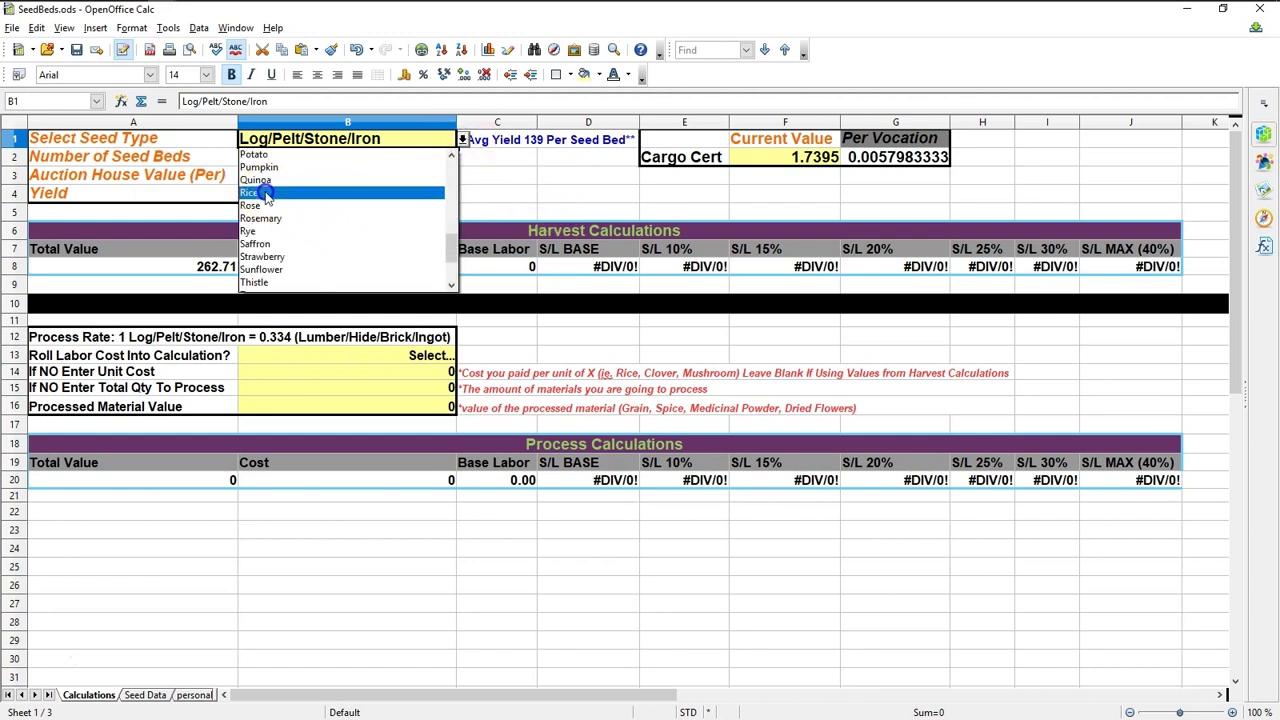
left_click(268, 193)
left_click(421, 176)
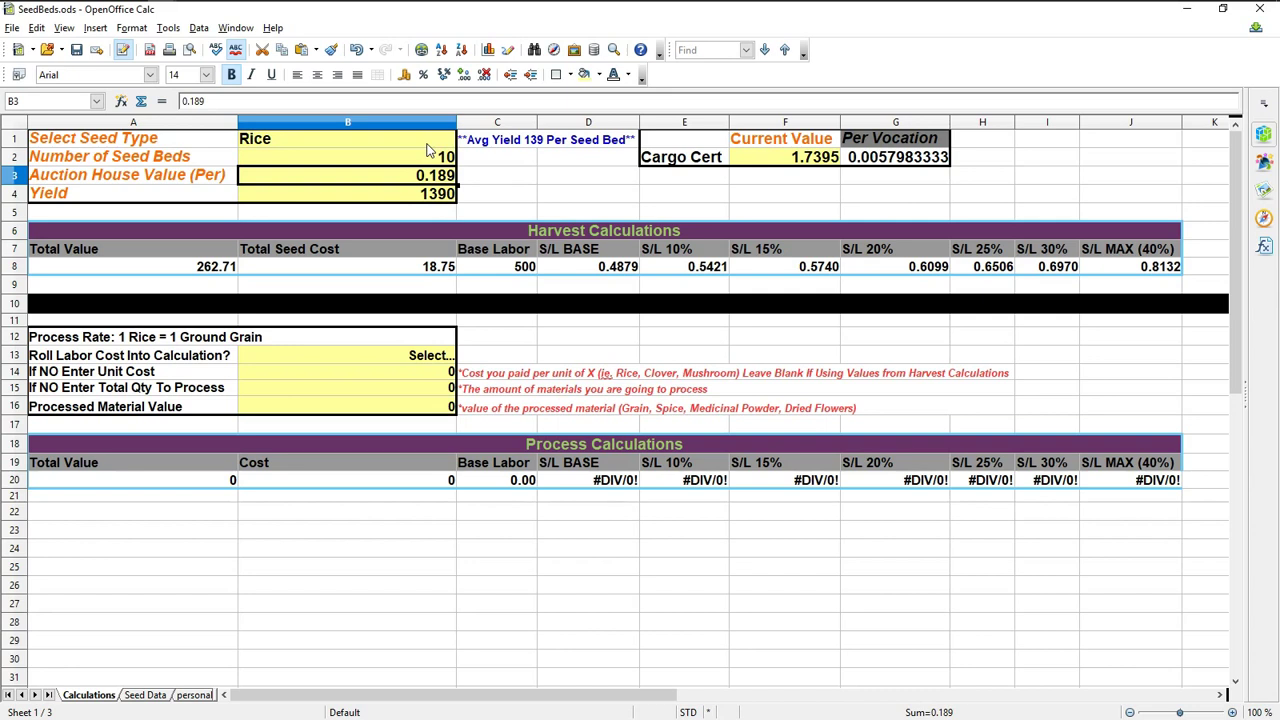
Step: Undo the recent edits back to the earlier Rosemary entries and check the harvest inputs in B1:B4
key("ctrl+z")
left_click(412, 143)
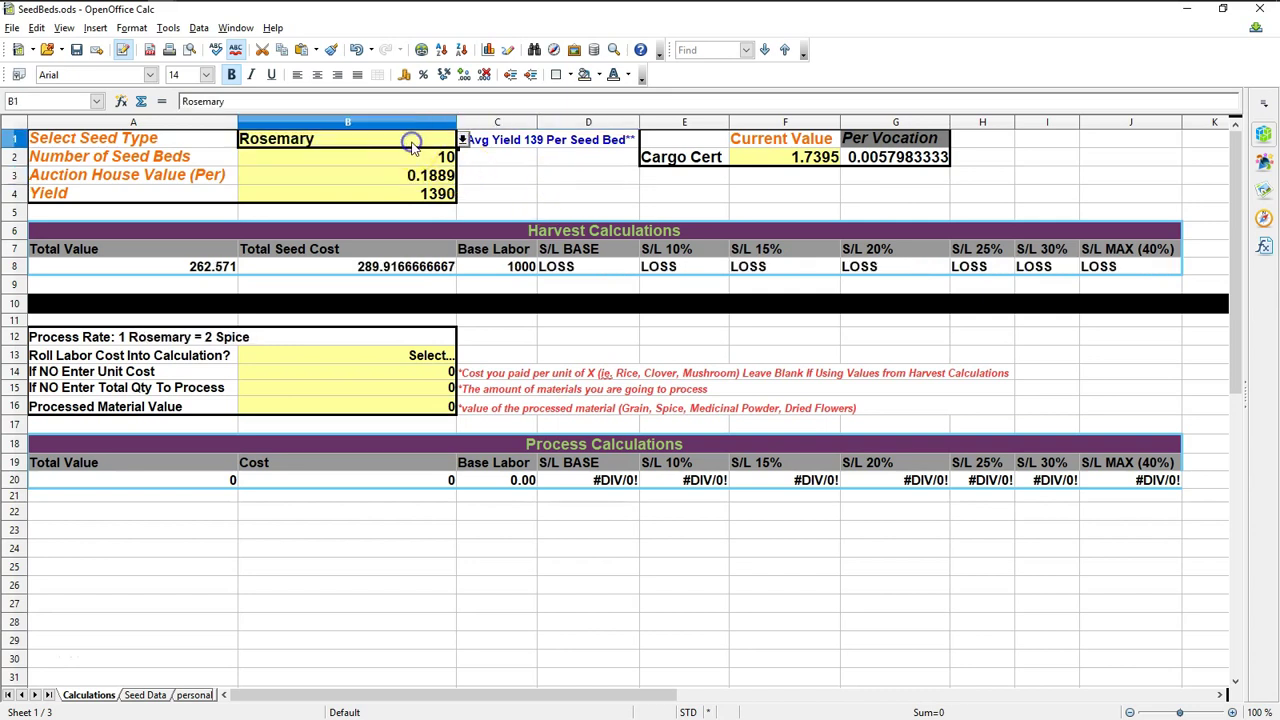
left_click(543, 194)
left_click_drag(377, 147, 376, 189)
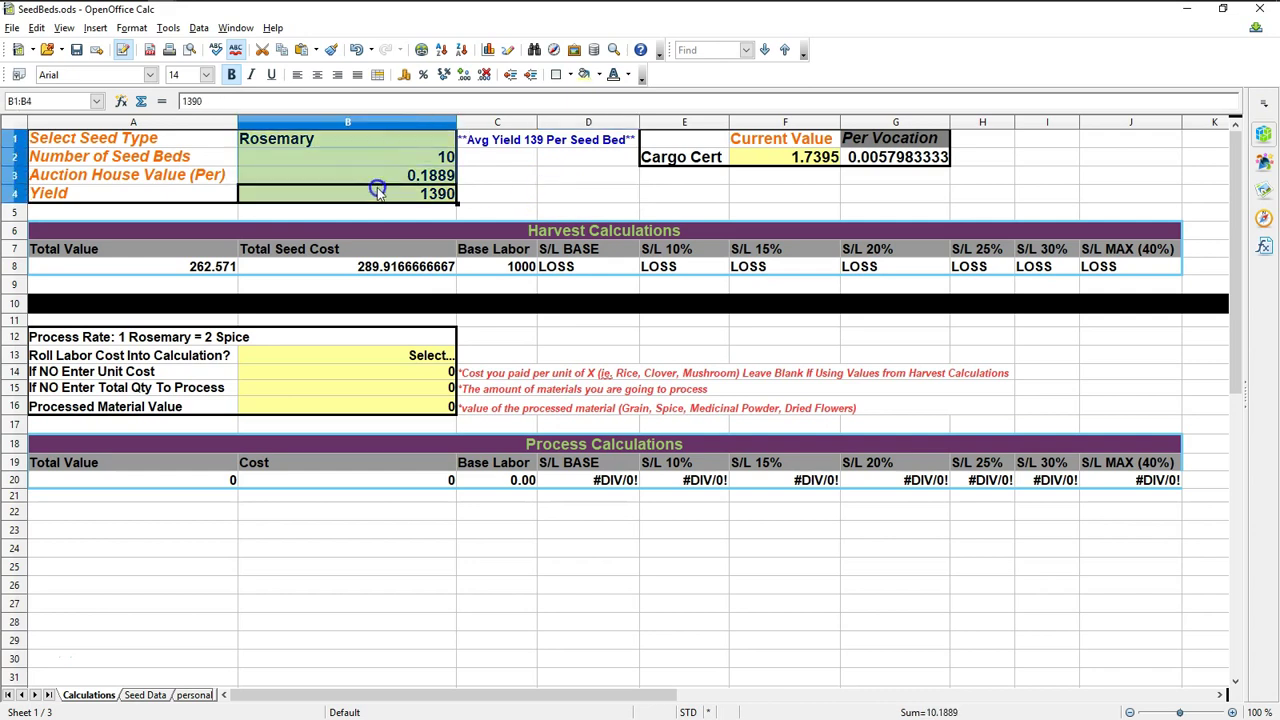
Step: Select Rice as the seed type for the harvest inputs
left_click(426, 140)
left_click(462, 140)
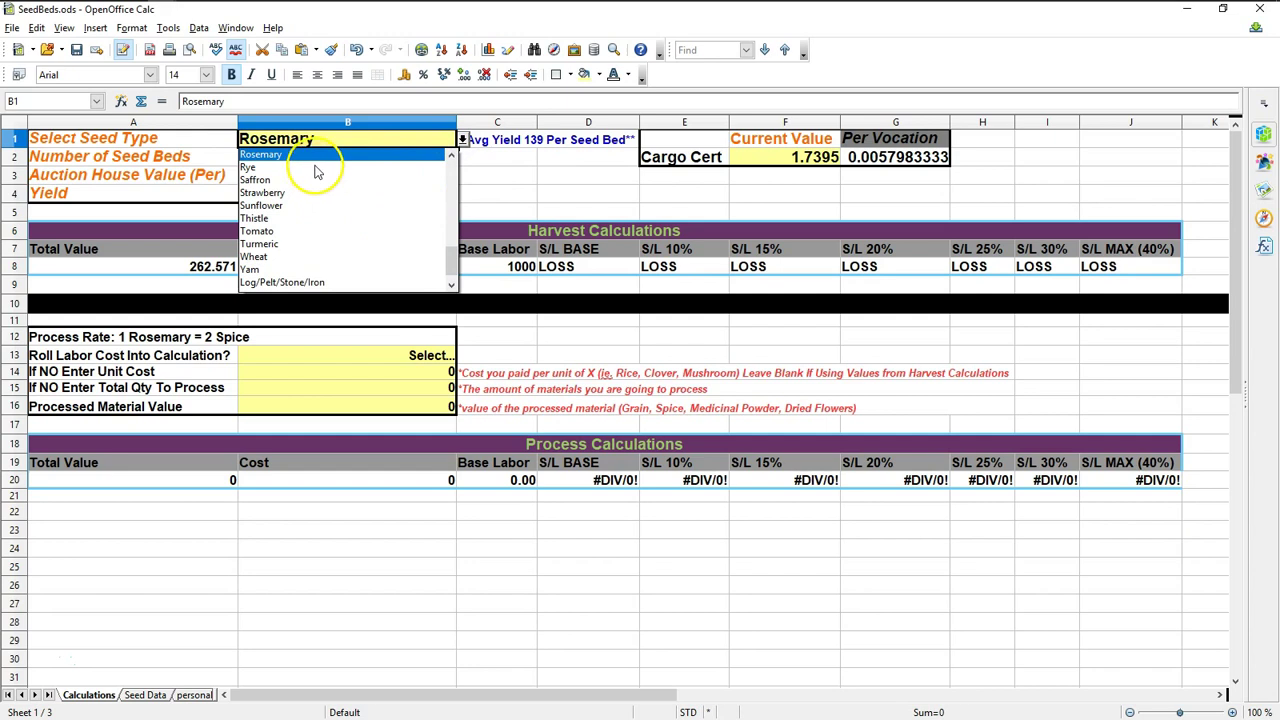
scroll(315, 172, "up", 1)
left_click(257, 168)
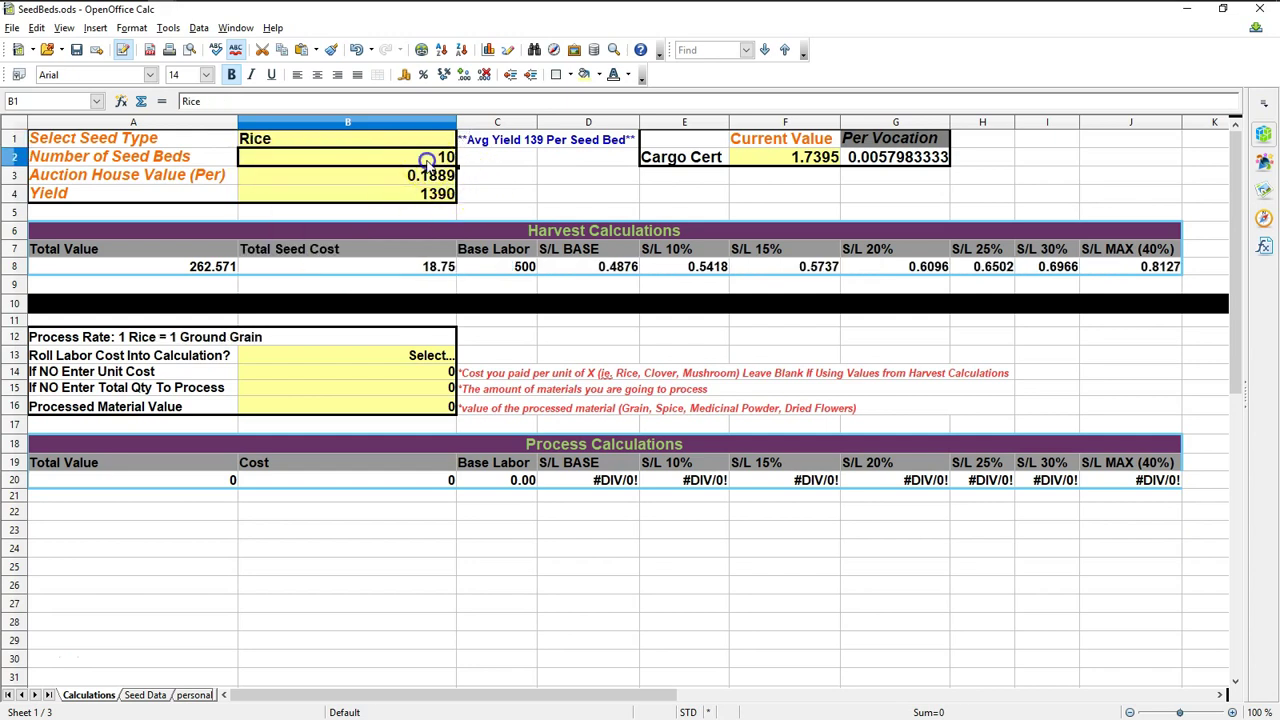
Step: Set the rice Auction House Value (Per) in B3 to 0.0307
left_click(399, 176)
type(".")
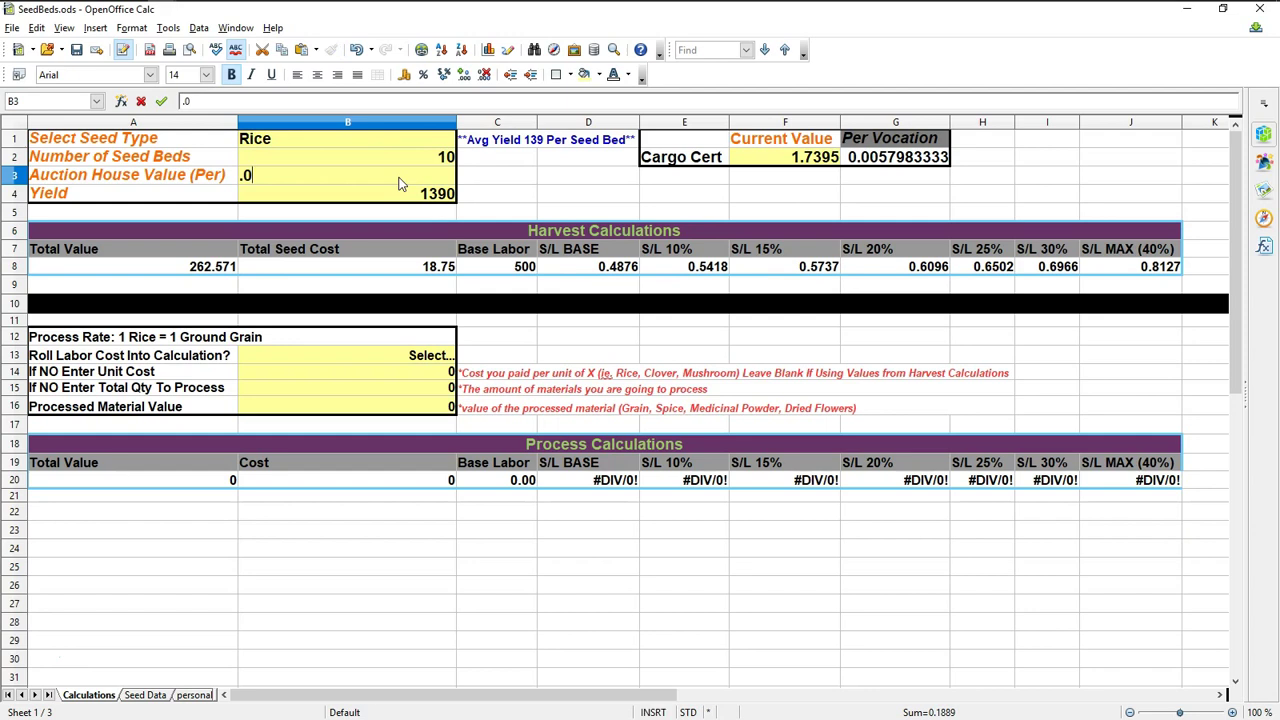
type("0307")
key("Return")
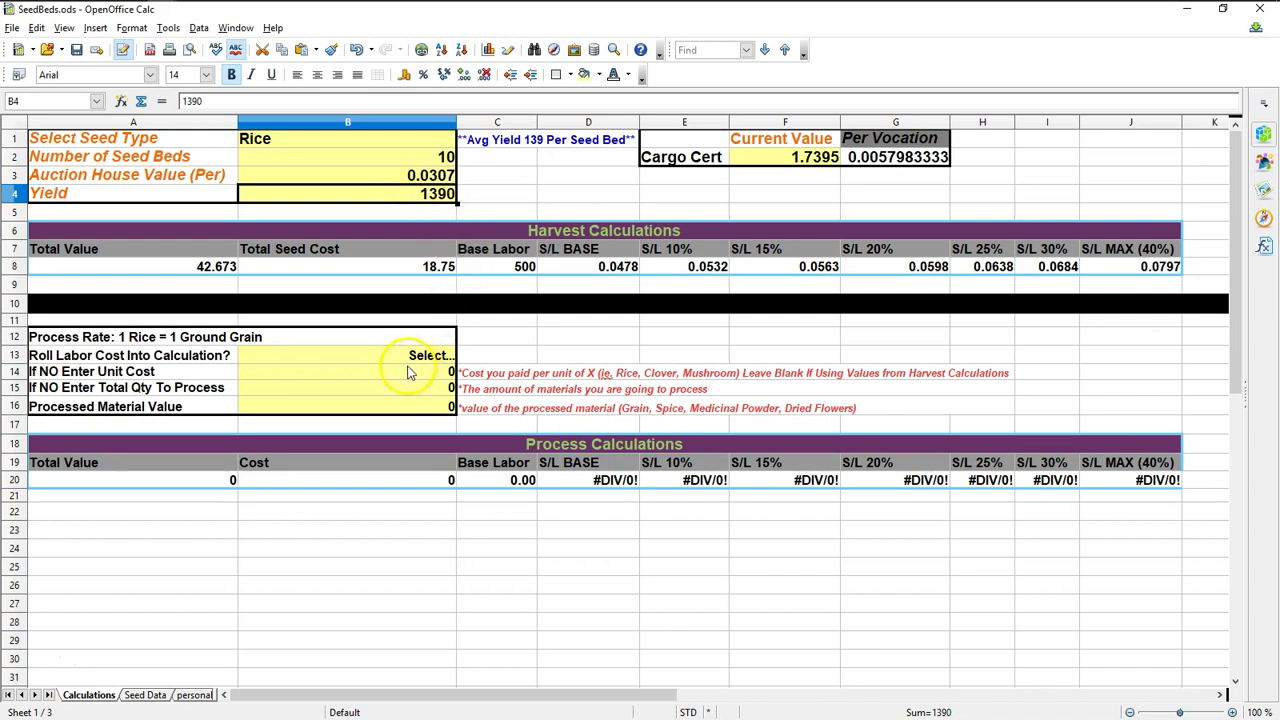
Step: Examine the processing inputs in B13:B16 and the Roll Labor Cost Into Calculation question in A13
left_click_drag(366, 357, 353, 405)
scroll(520, 392, "down", 1)
scroll(537, 391, "up", 1)
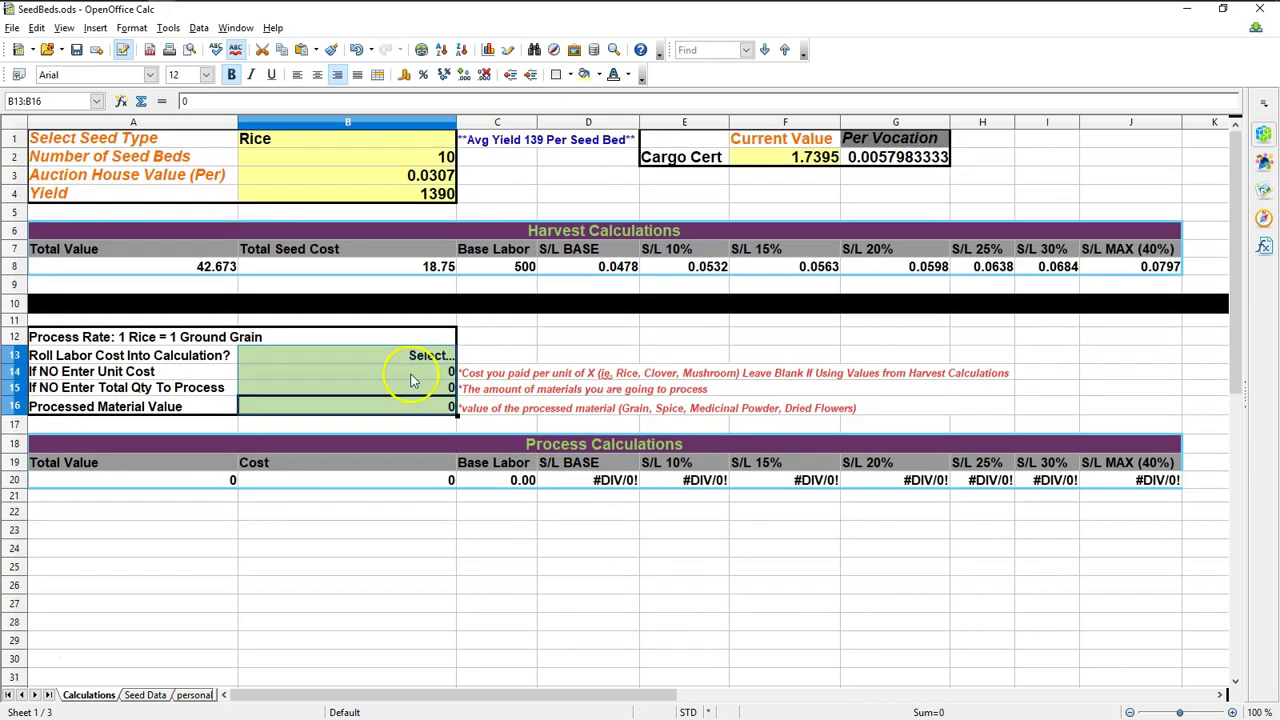
left_click(366, 357)
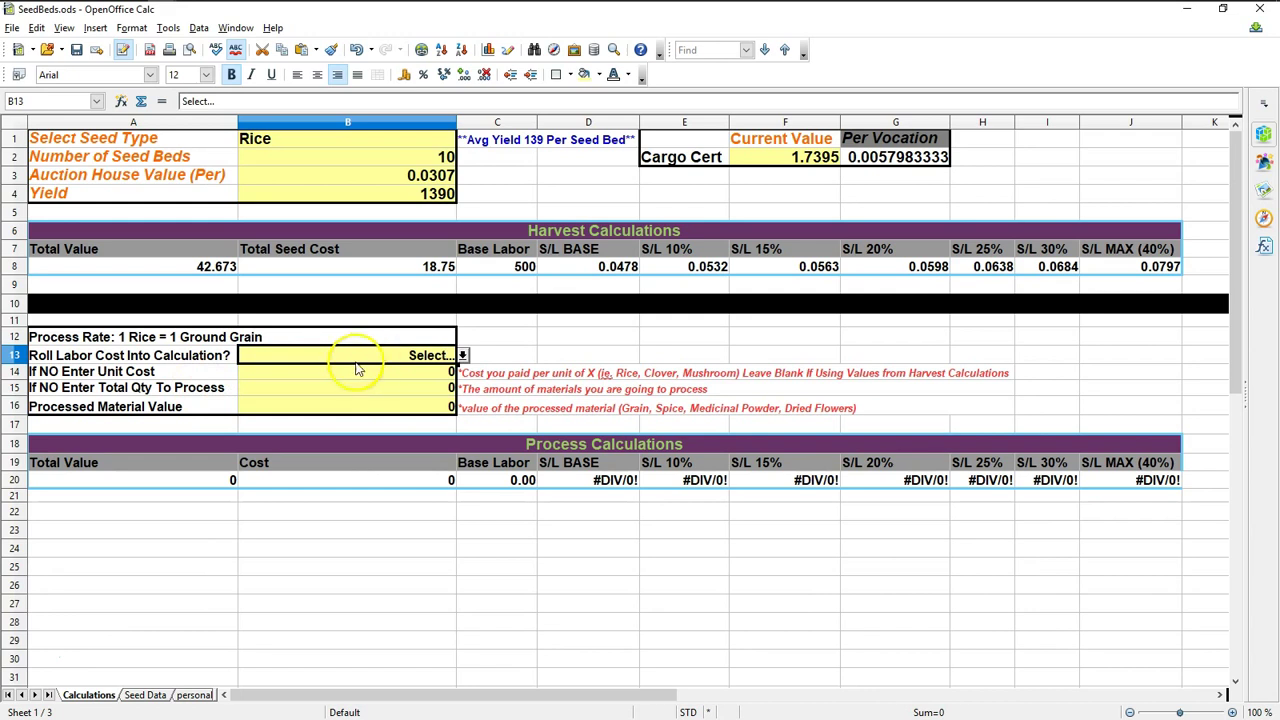
left_click(115, 358)
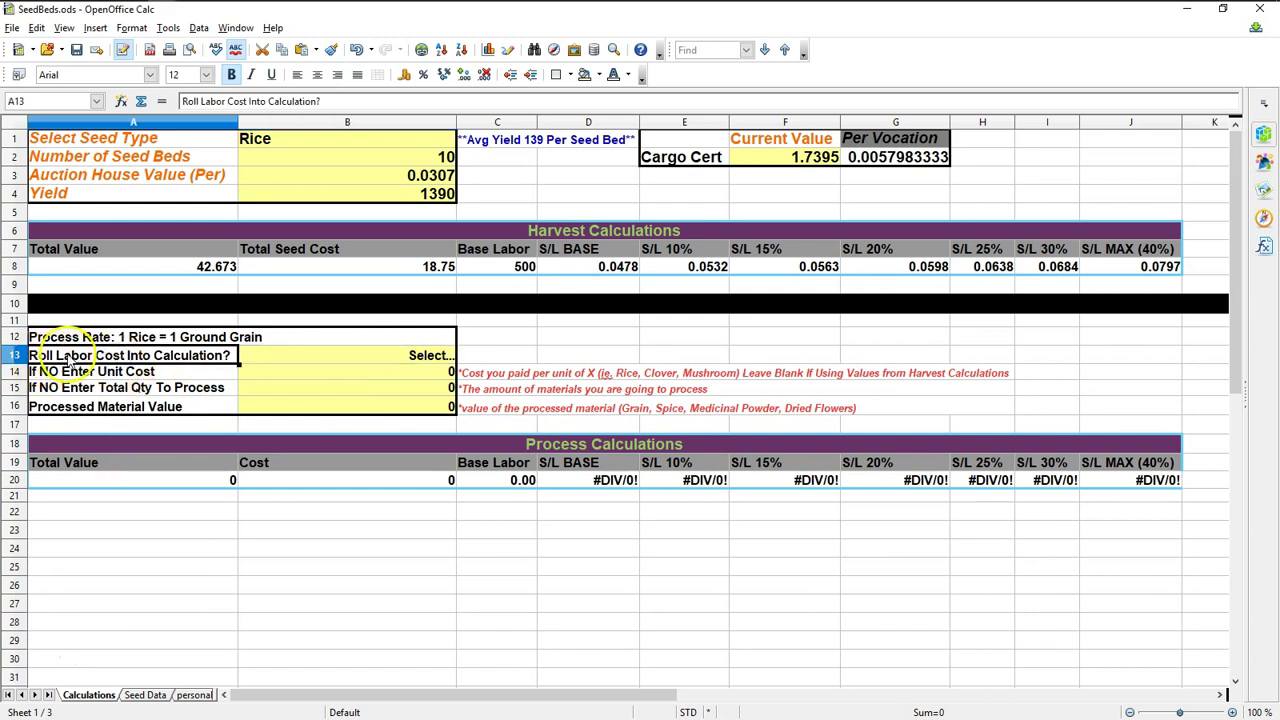
left_click(374, 423)
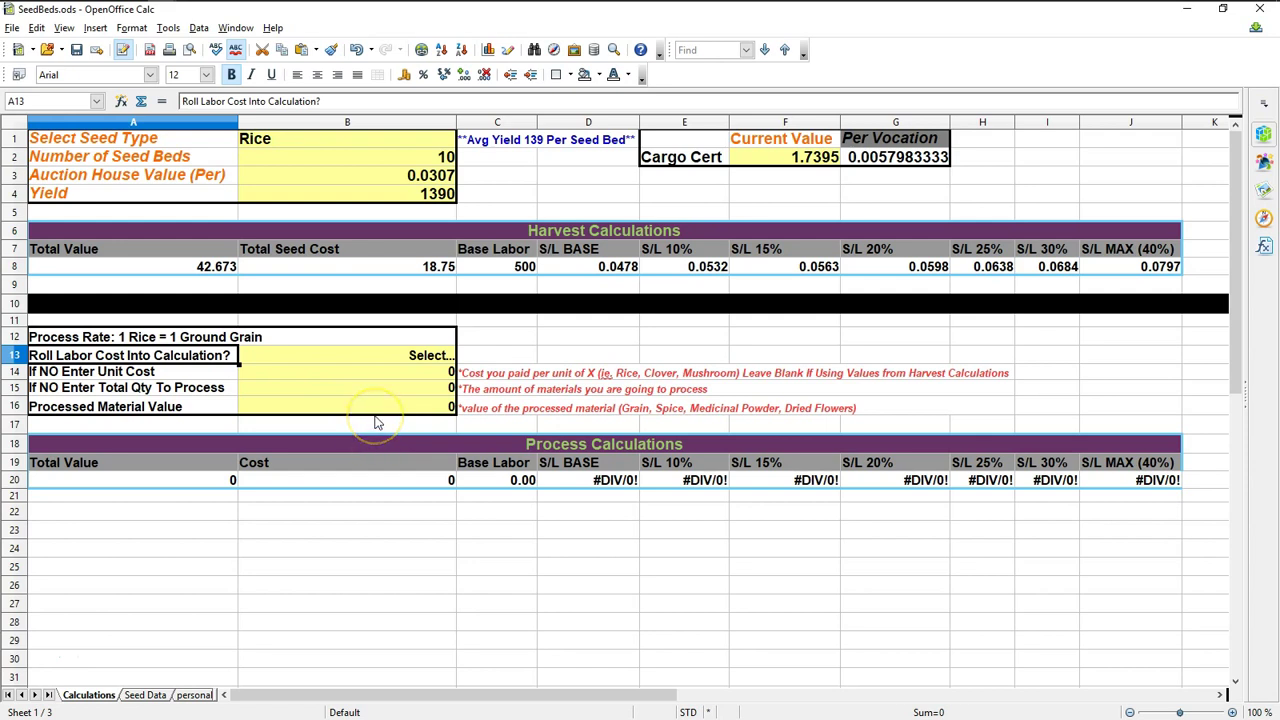
Step: Set Roll Labor Cost Into Calculation in B13 to Yes
left_click(430, 364)
left_click(430, 364)
left_click(463, 356)
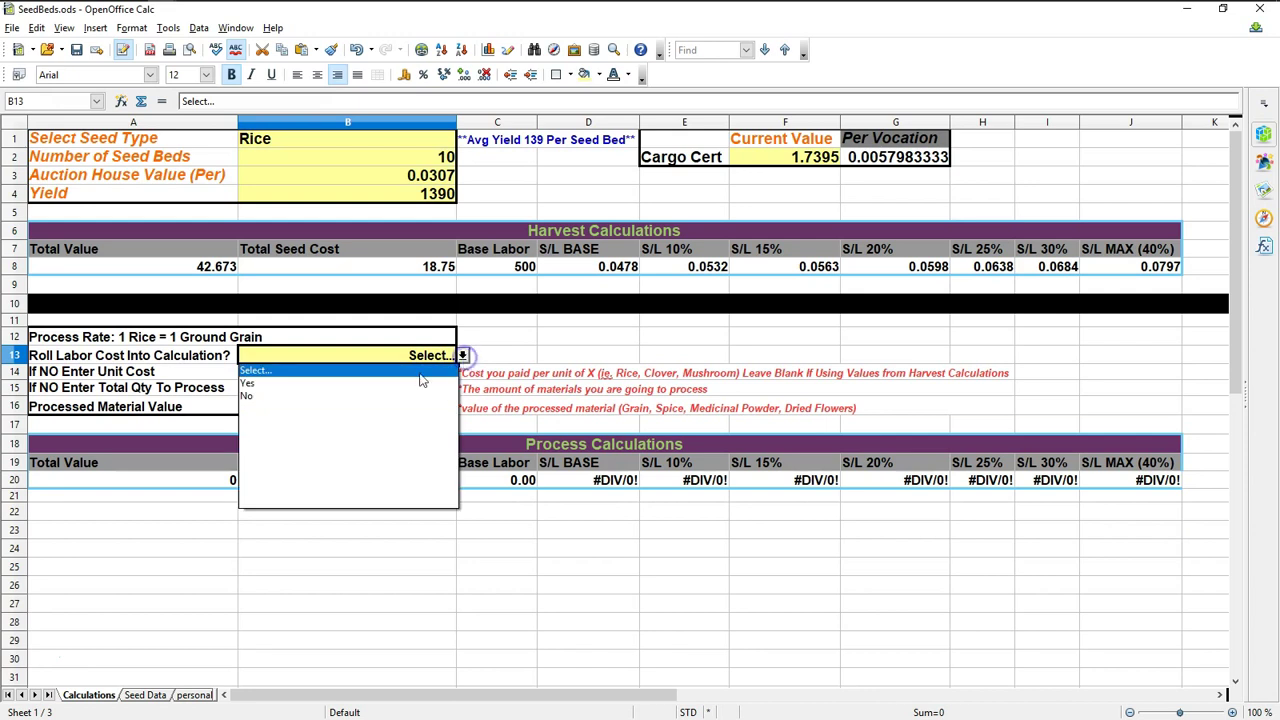
left_click(309, 385)
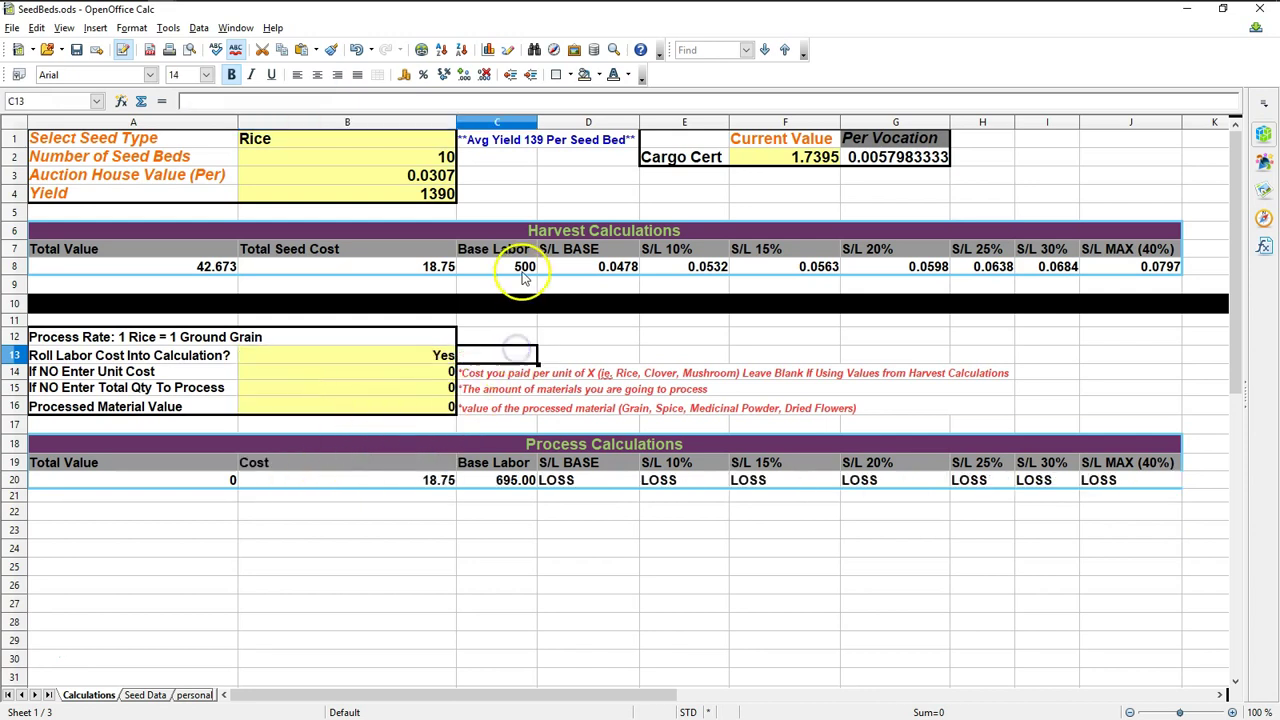
Step: Compare the processing Base Labor in C20 with the harvest Base Labor in C8
left_click(500, 482)
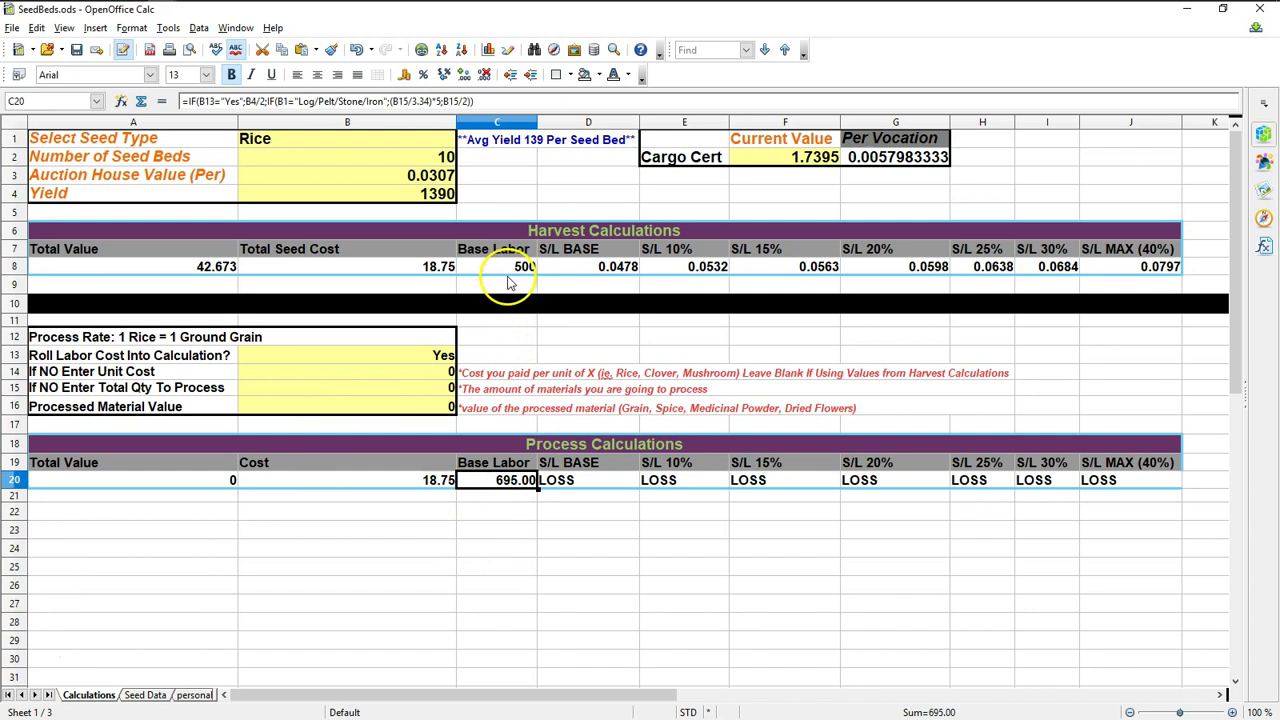
left_click(506, 268)
left_click(493, 488)
left_click(512, 338)
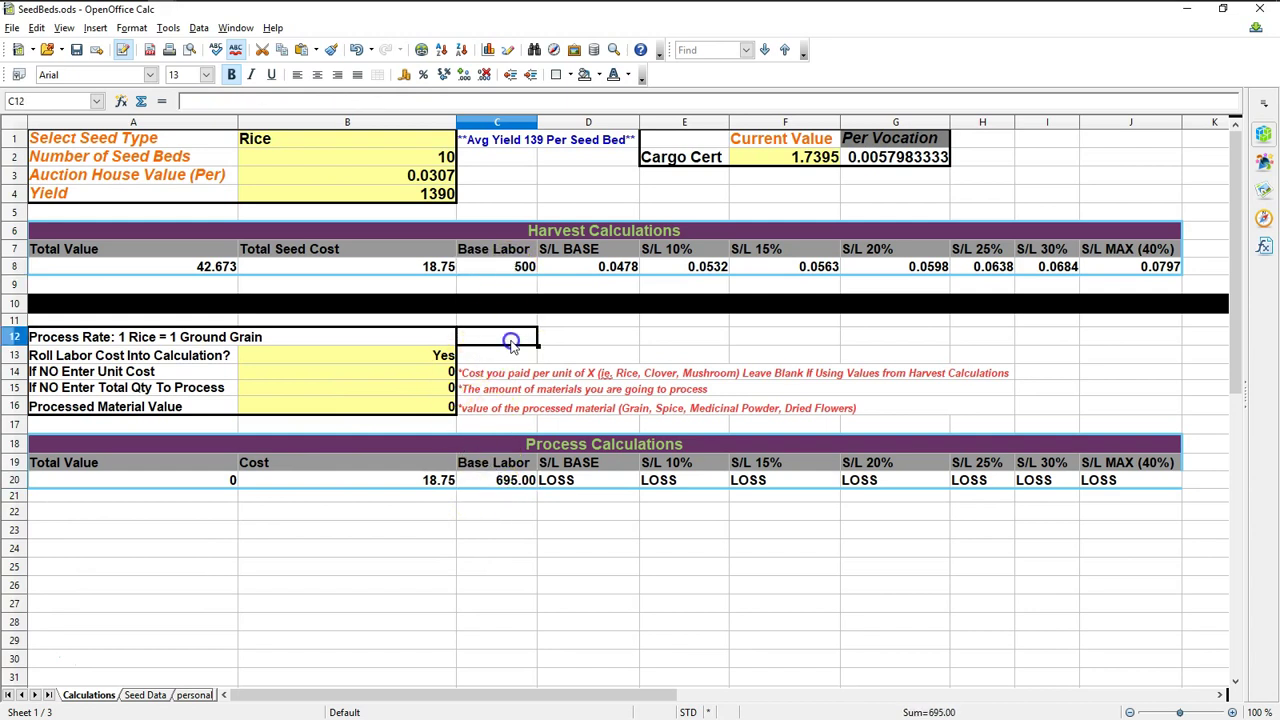
Step: Check the Base Labor cells C8 and C20 and the unit cost and total quantity labels in A14:A15
left_click(505, 358)
left_click(517, 266)
left_click(508, 480)
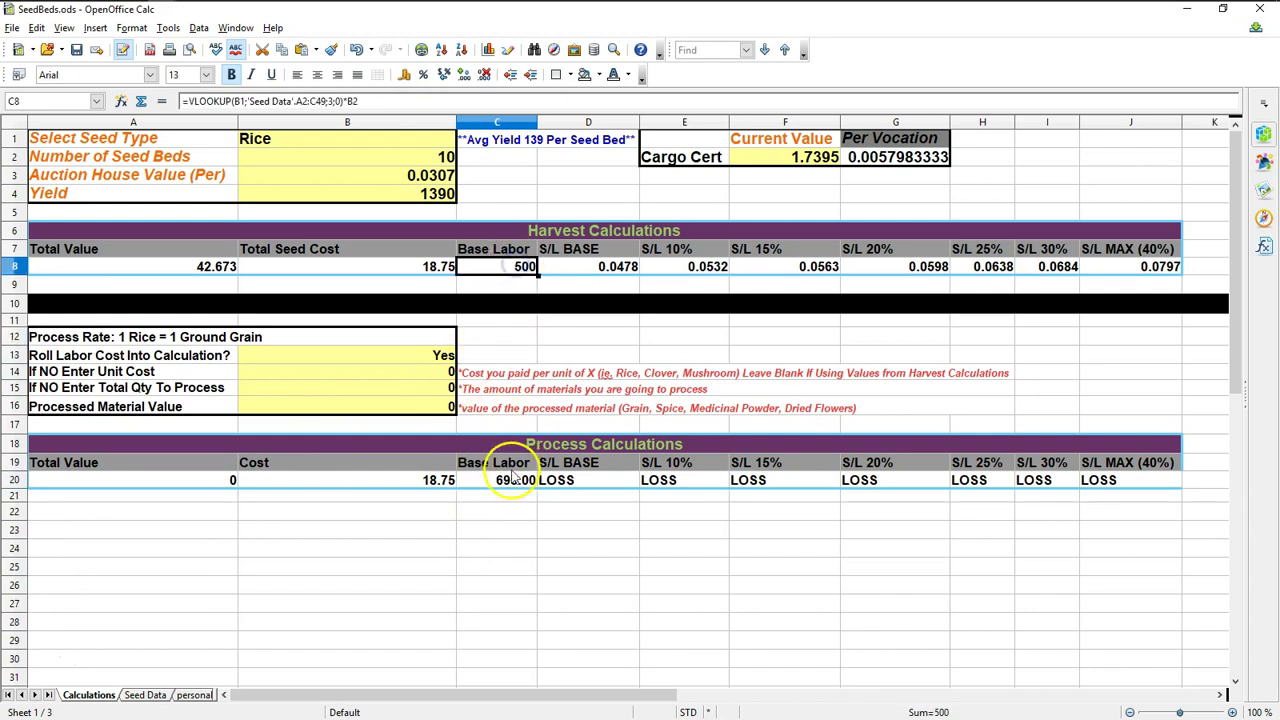
left_click(533, 334)
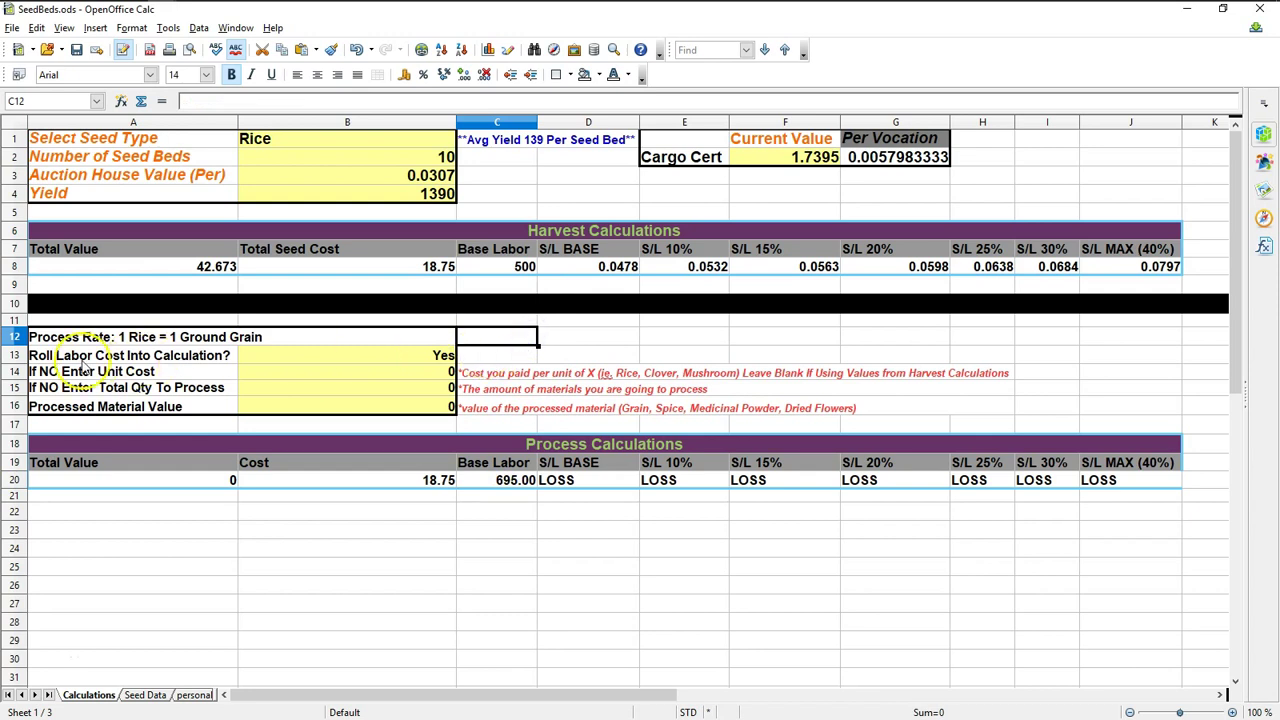
left_click(81, 373)
left_click(85, 388)
left_click(84, 372)
left_click(85, 388)
left_click(84, 372)
left_click(86, 392)
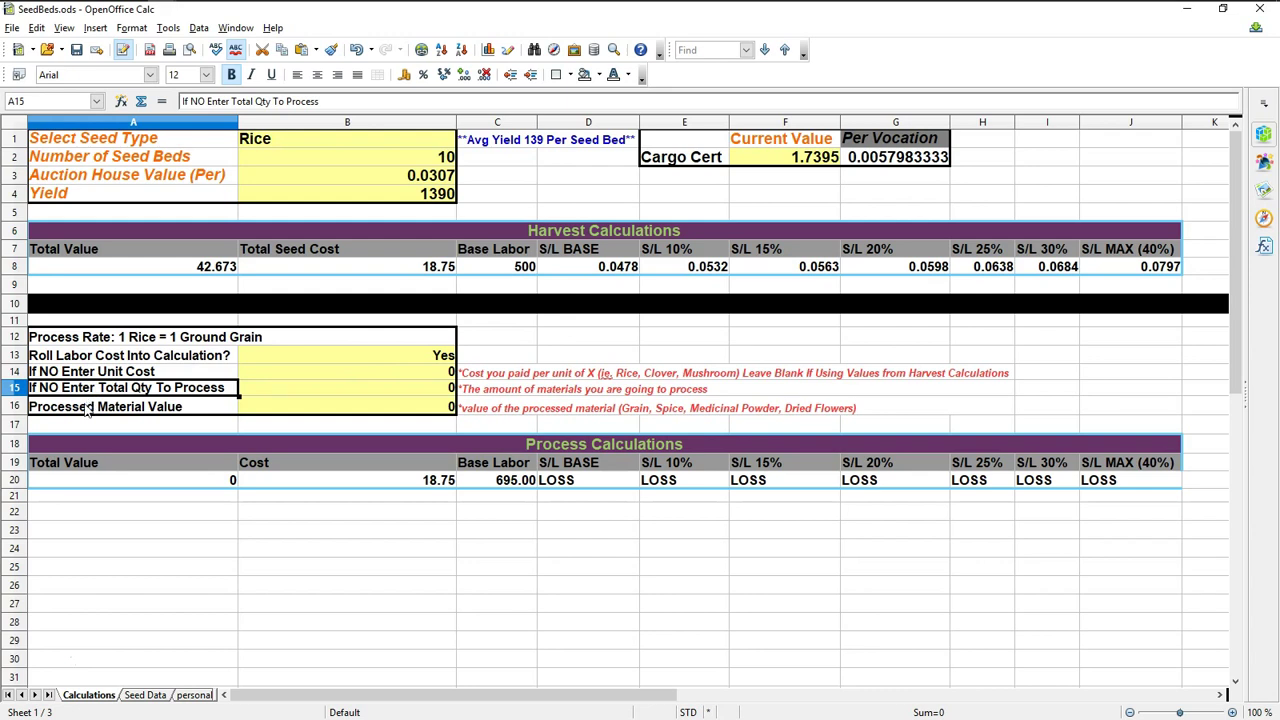
Step: Set the Processed Material Value in B16 to 0.0401
left_click(87, 410)
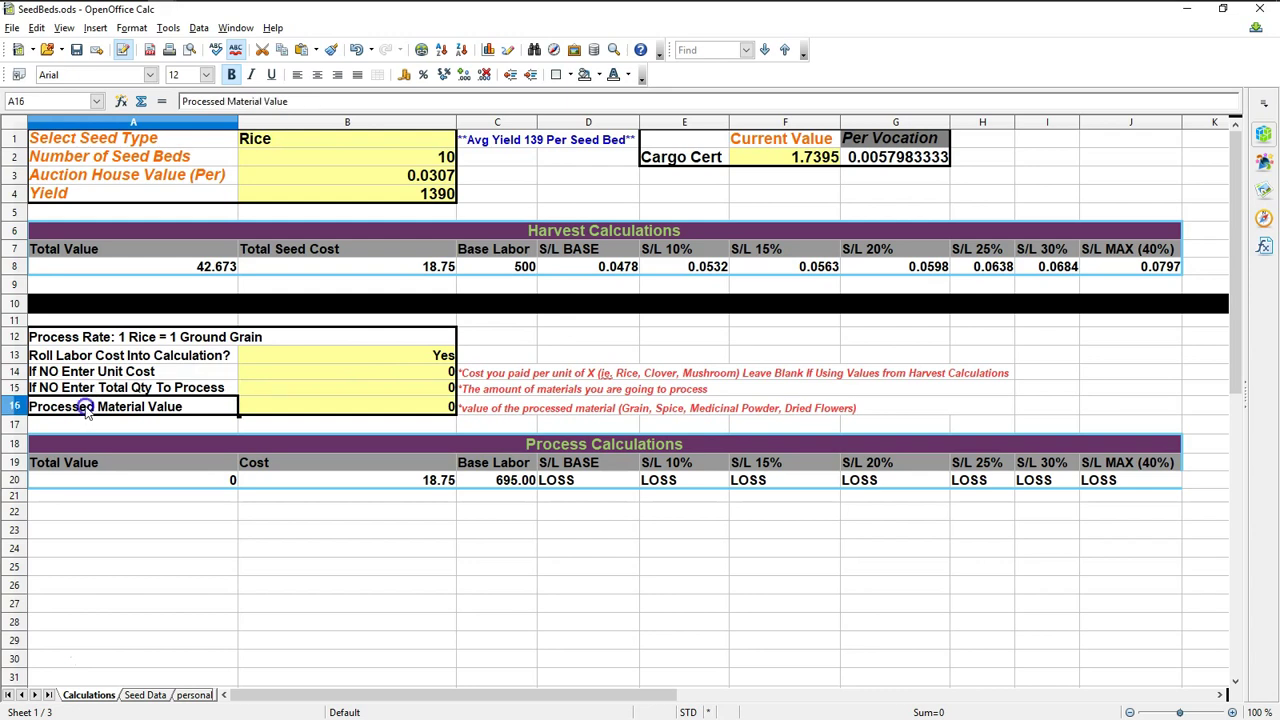
left_click(305, 410)
type("0.0401")
key("Return")
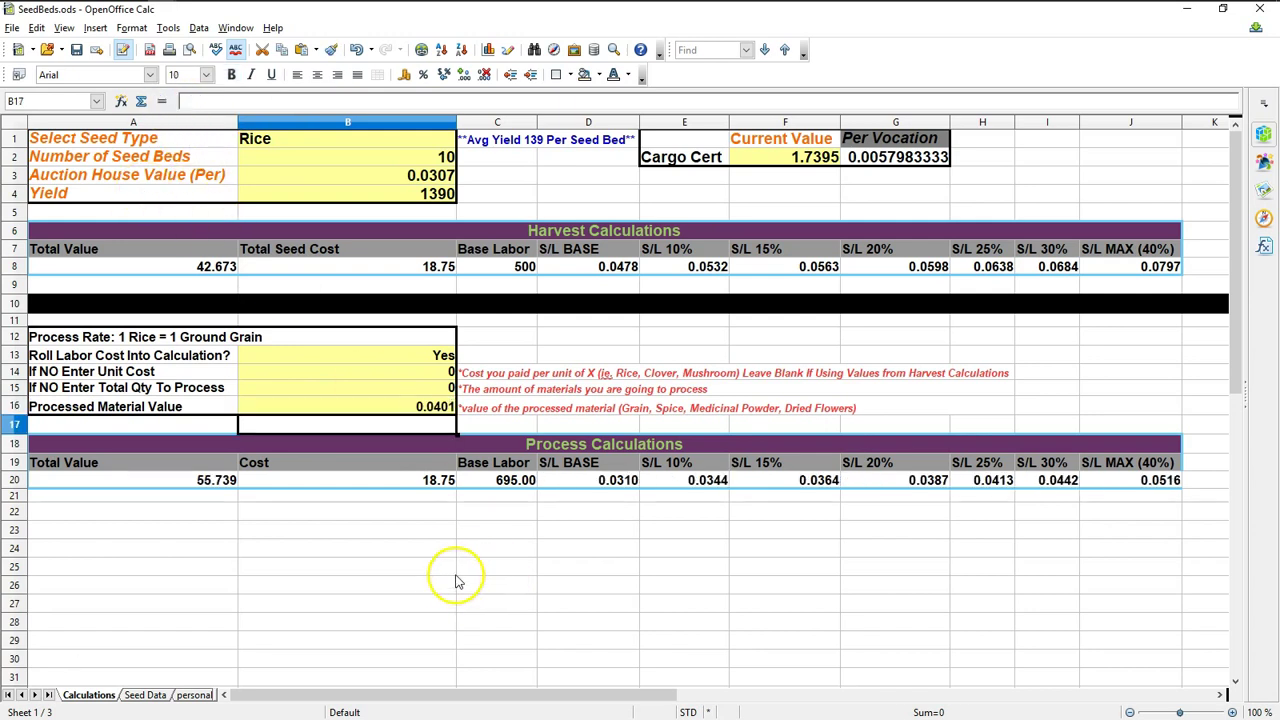
Step: Compare the harvest Total Value and Total Seed Cost in A8:B8 with the processing Total Value and Cost in A20:B20
left_click(170, 407)
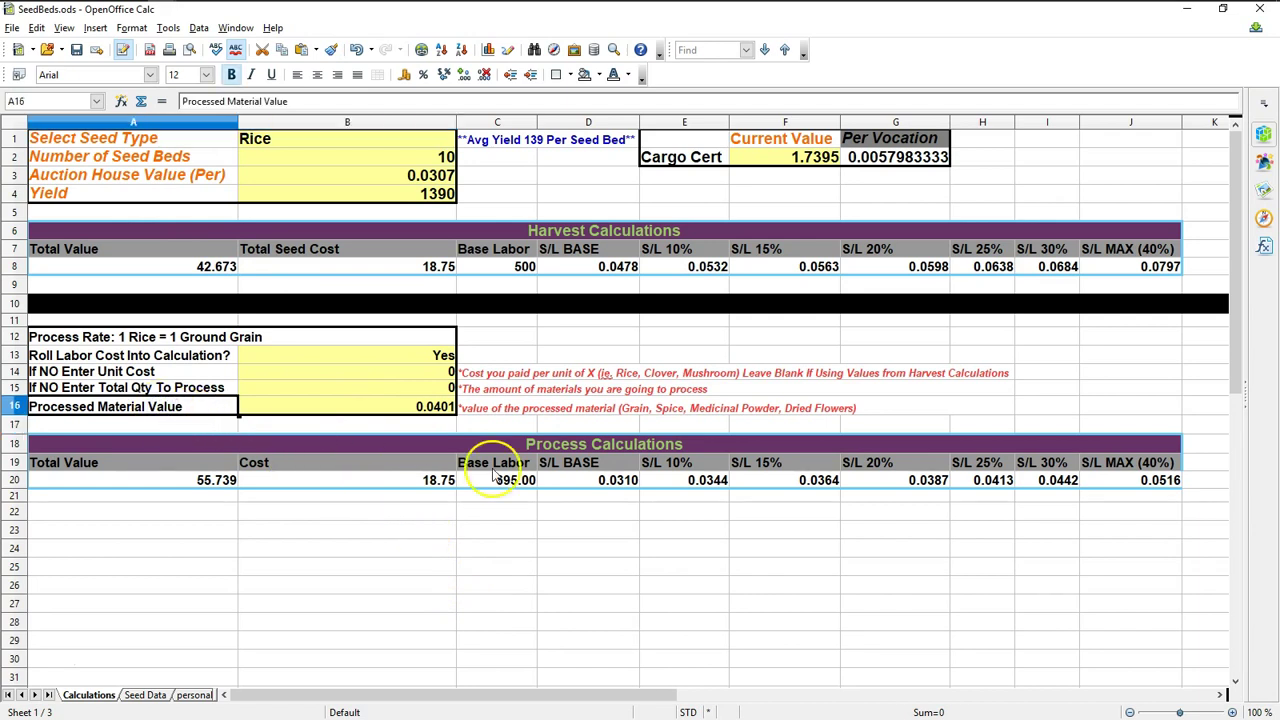
left_click(528, 549)
scroll(528, 551, "down", 1)
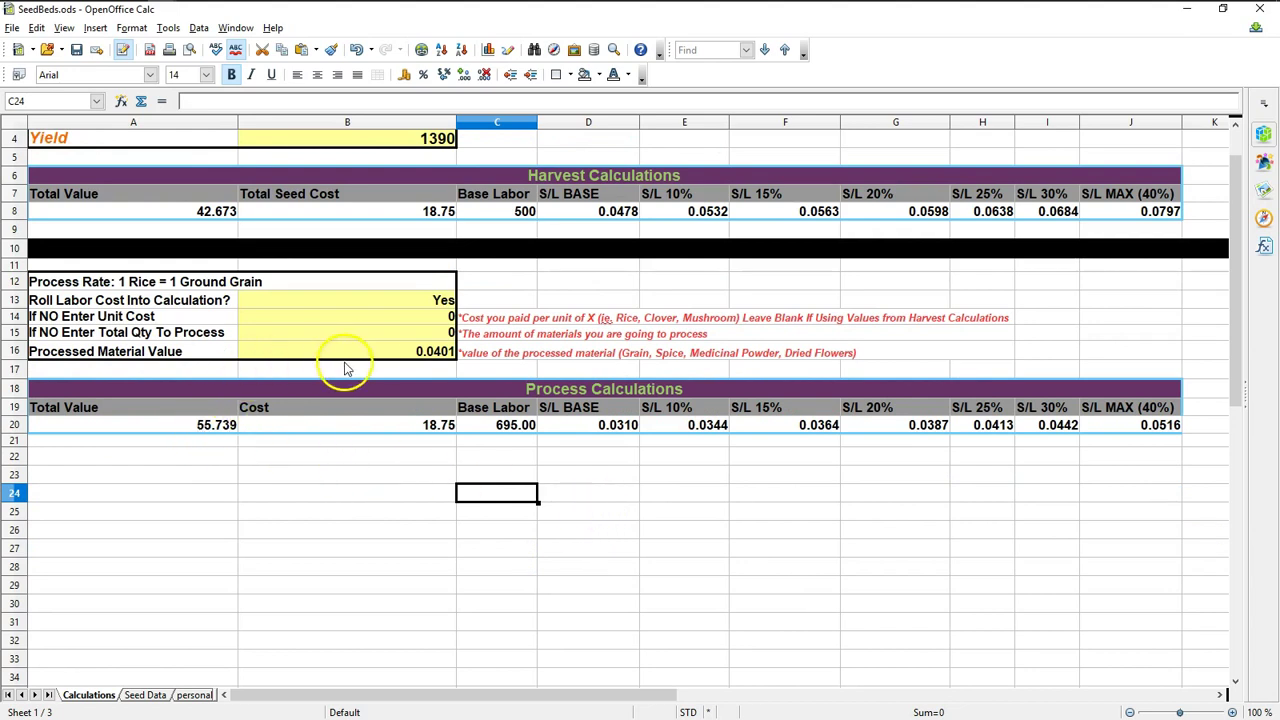
scroll(345, 368, "up", 3)
left_click_drag(108, 266, 352, 262)
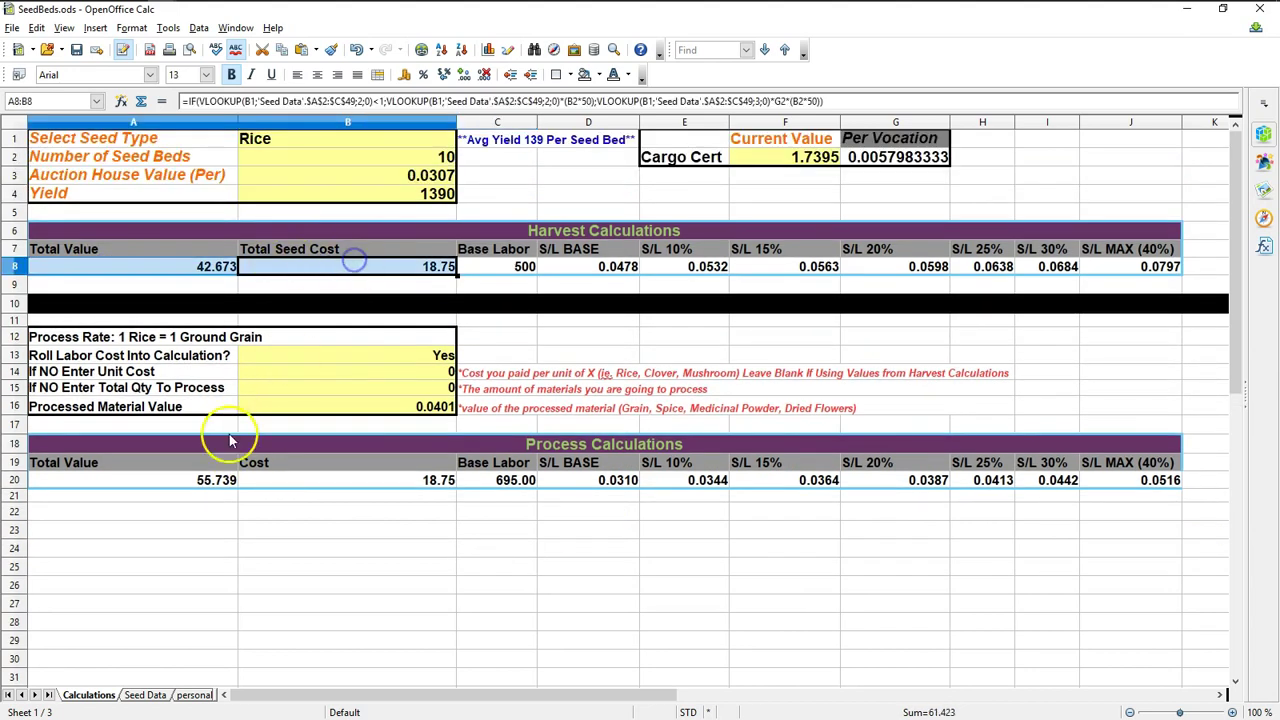
left_click_drag(194, 478, 405, 482)
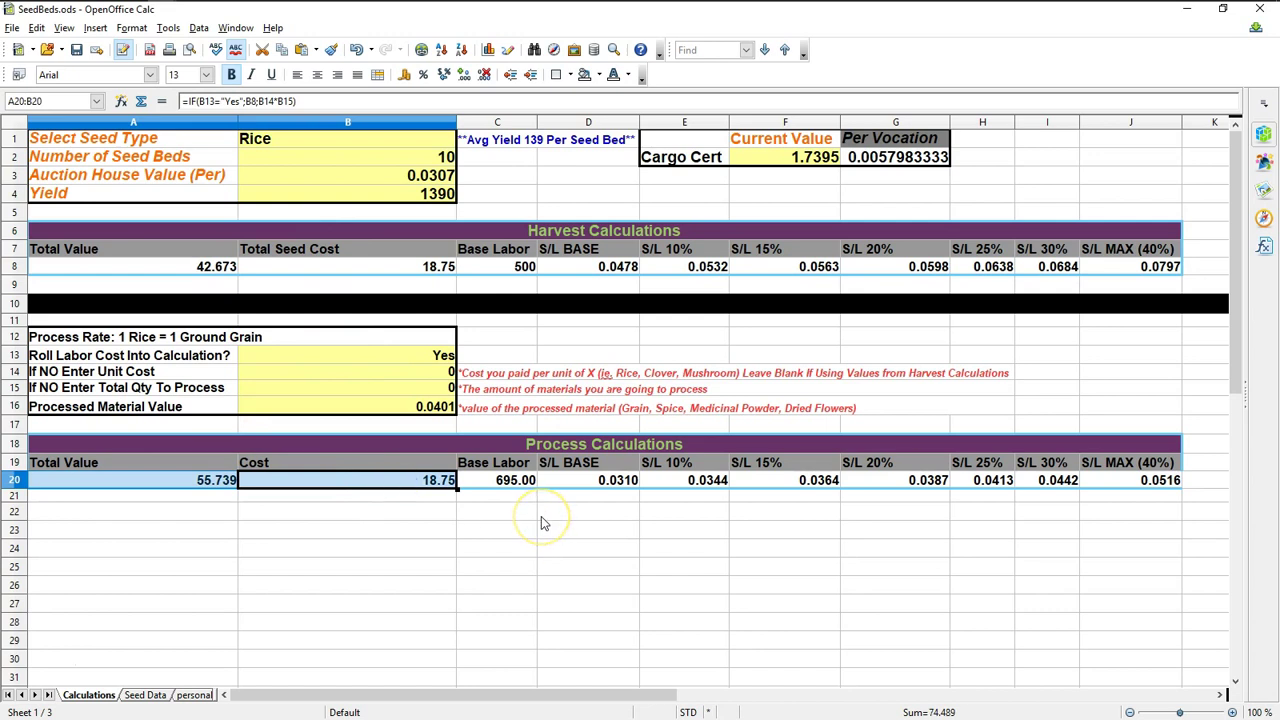
left_click_drag(543, 694, 580, 698)
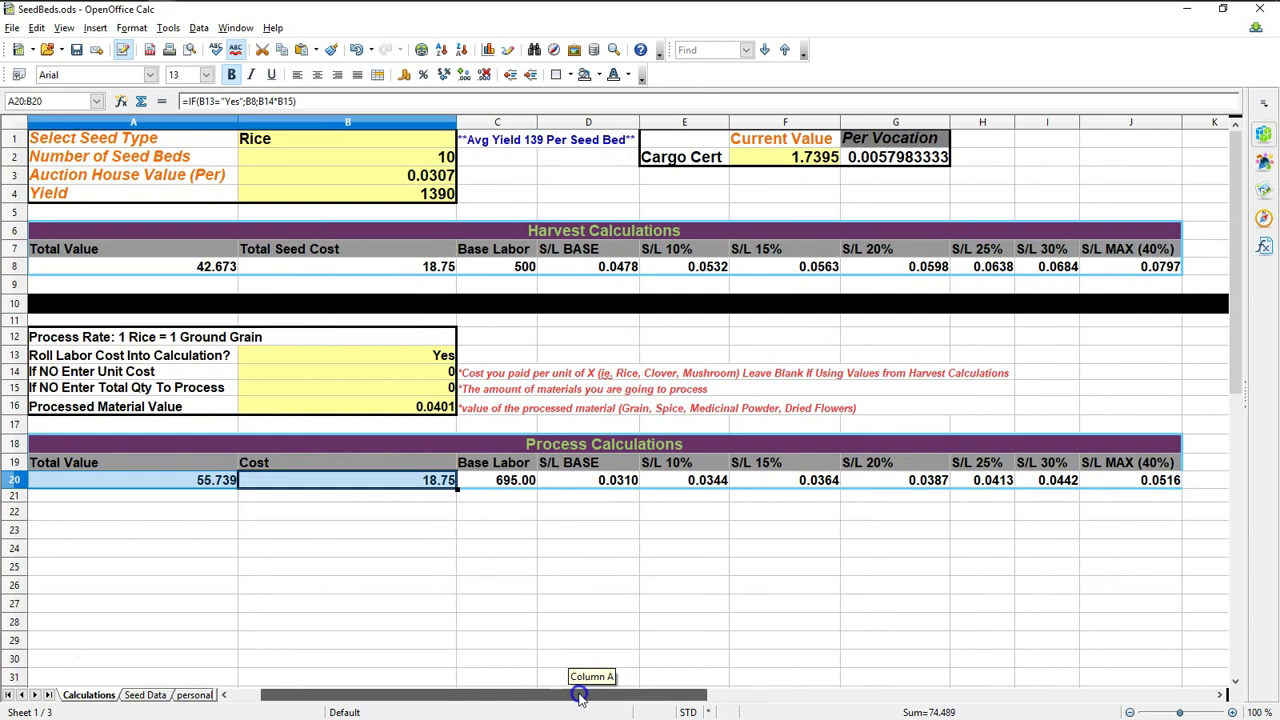
Step: Compare the processing S/L 20% result in G20 with the harvest S/L 20% result in G8
left_click(900, 480)
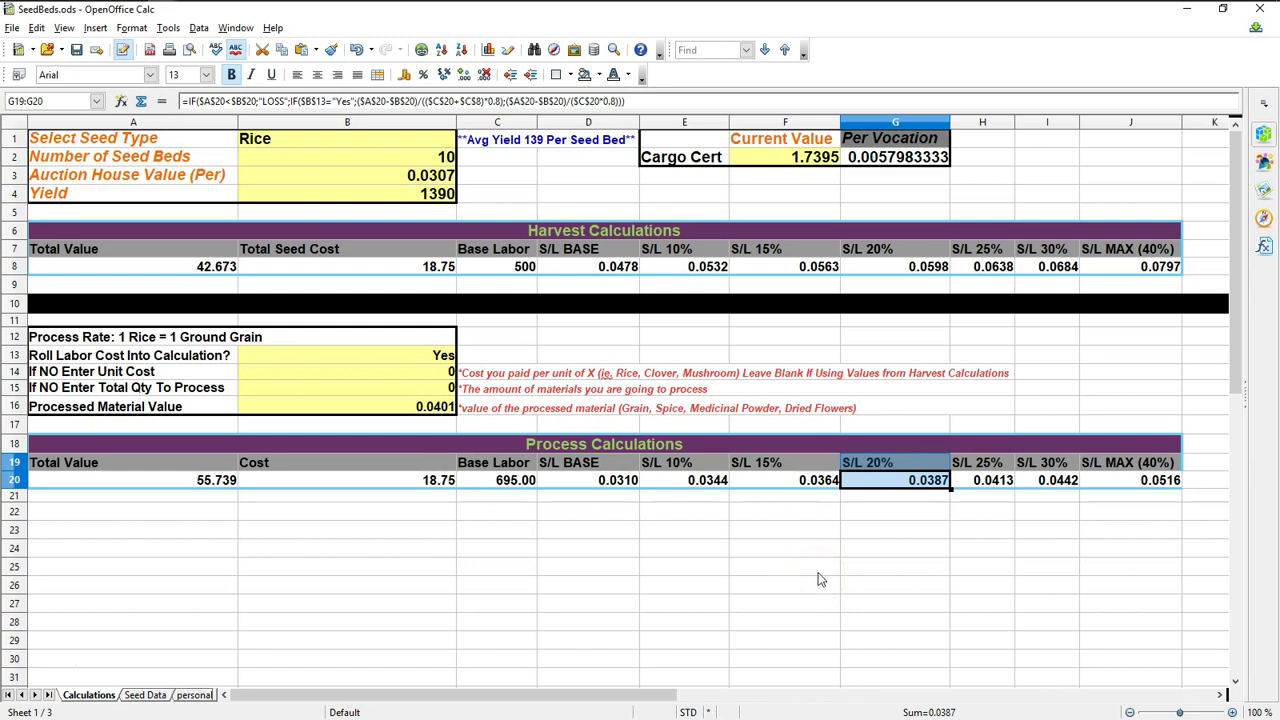
left_click(786, 535)
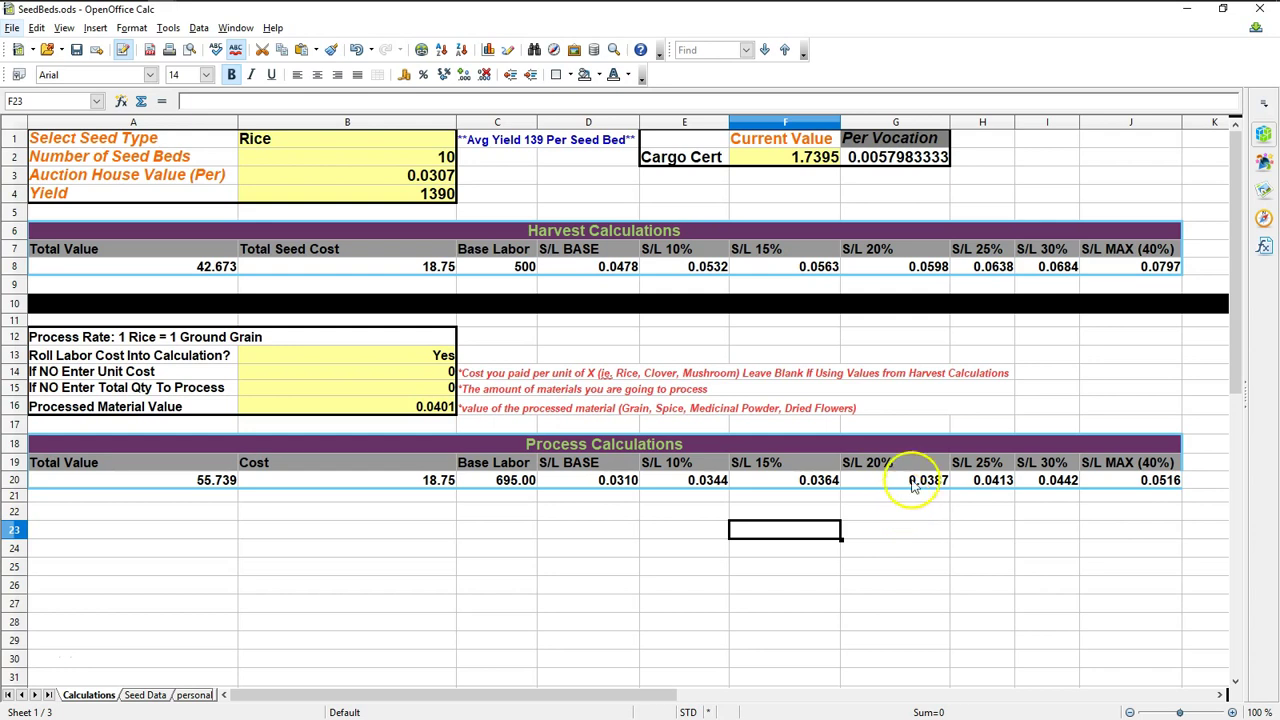
left_click(893, 275)
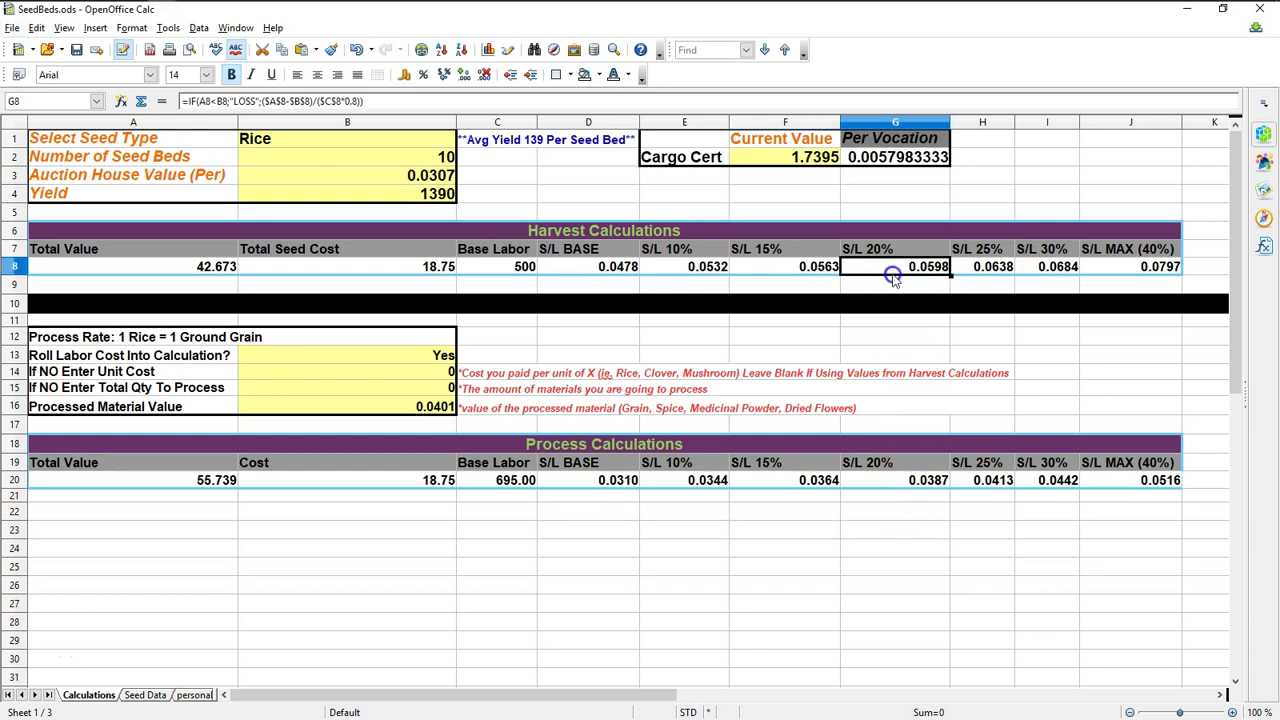
left_click(206, 273)
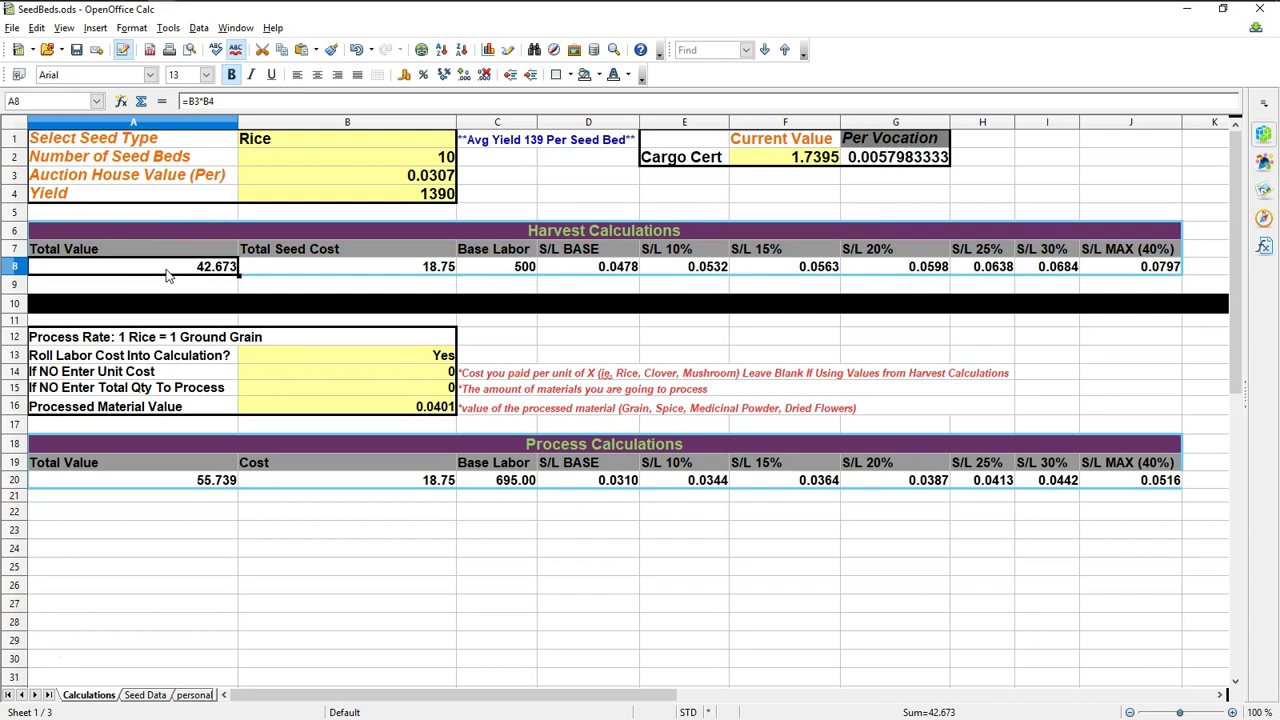
left_click(895, 268)
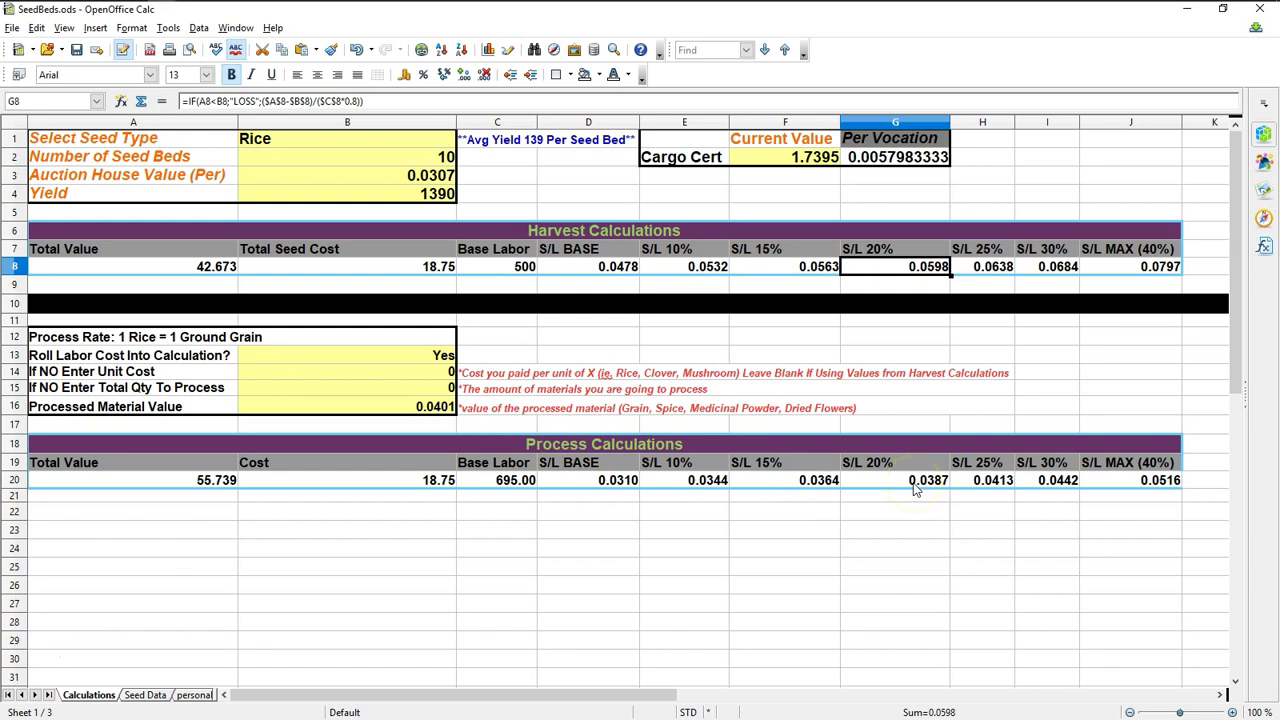
Step: Compare Base Labor and Total Value between rows 8 and 20 in relation to the processing S/L 20% result in G20
left_click(515, 483)
left_click(520, 269)
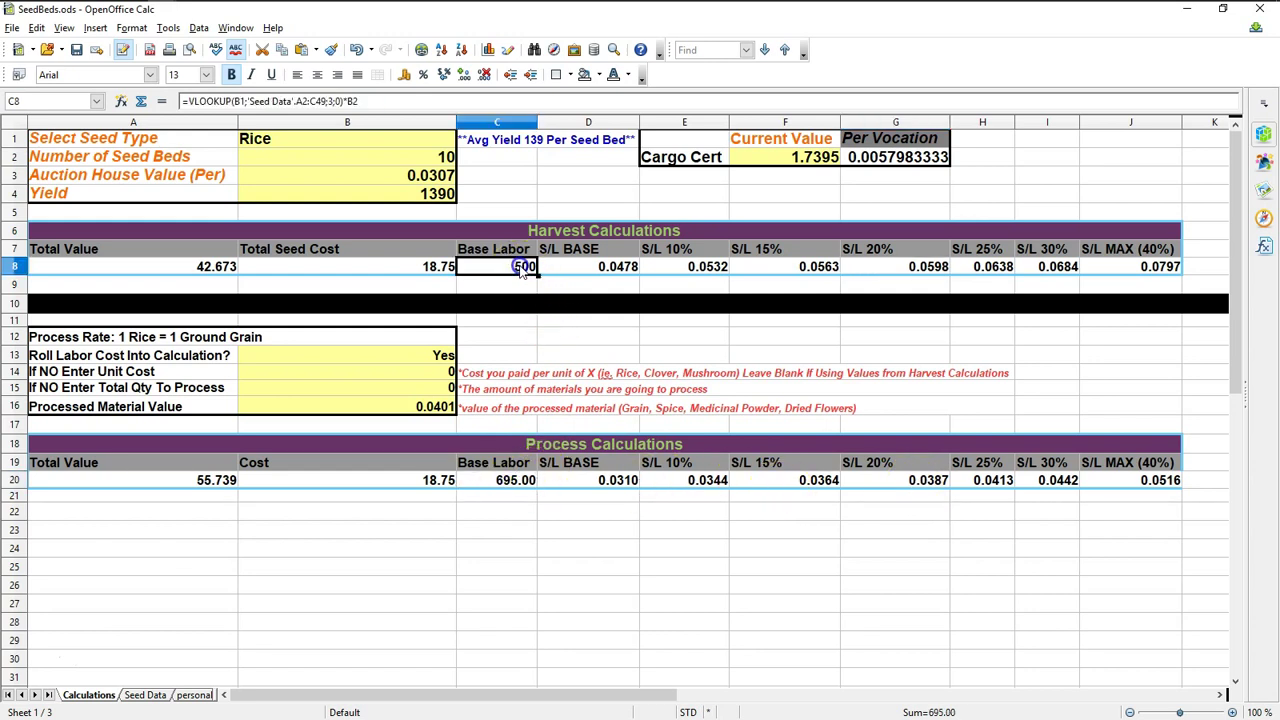
left_click(903, 481)
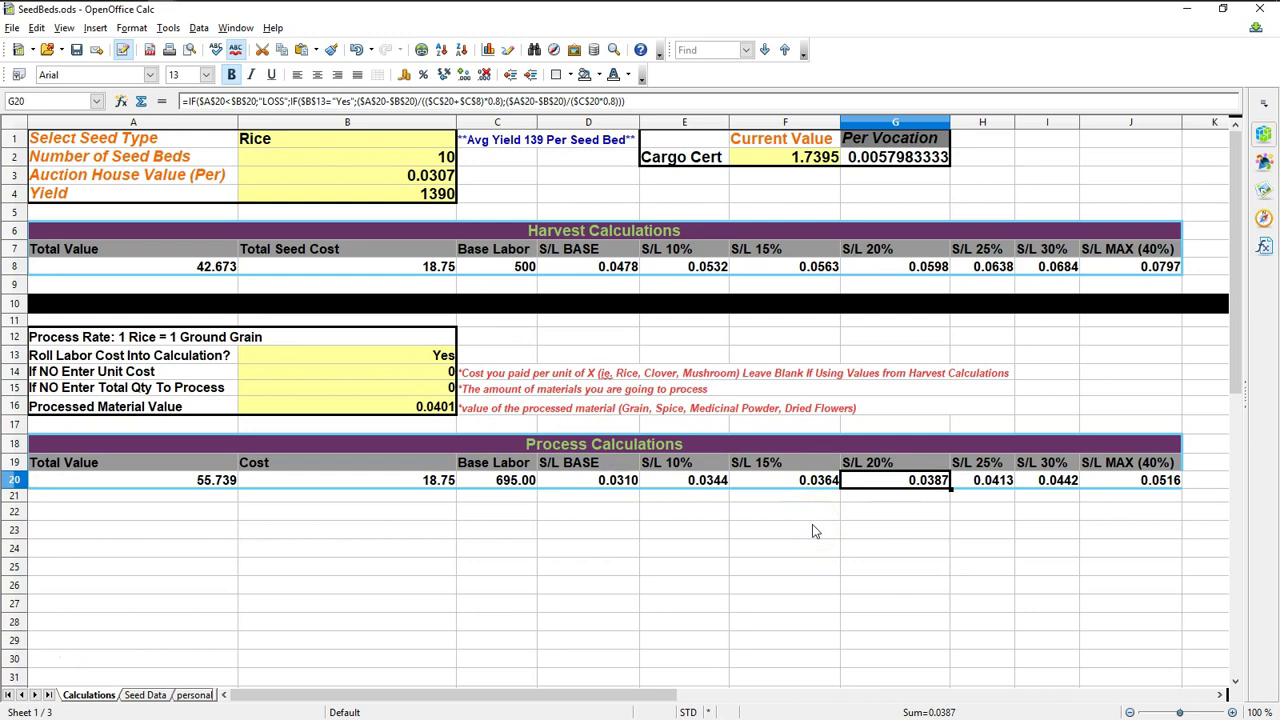
left_click(189, 481)
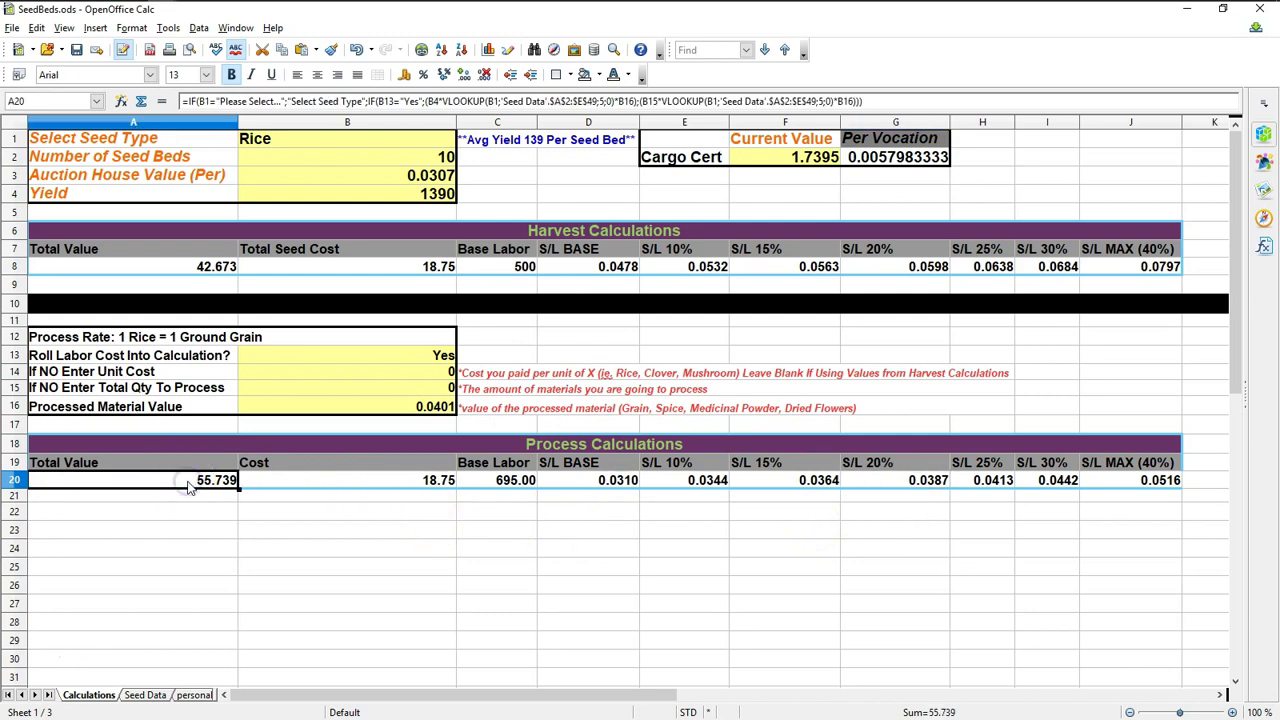
left_click(210, 268)
left_click(197, 484)
left_click(905, 480)
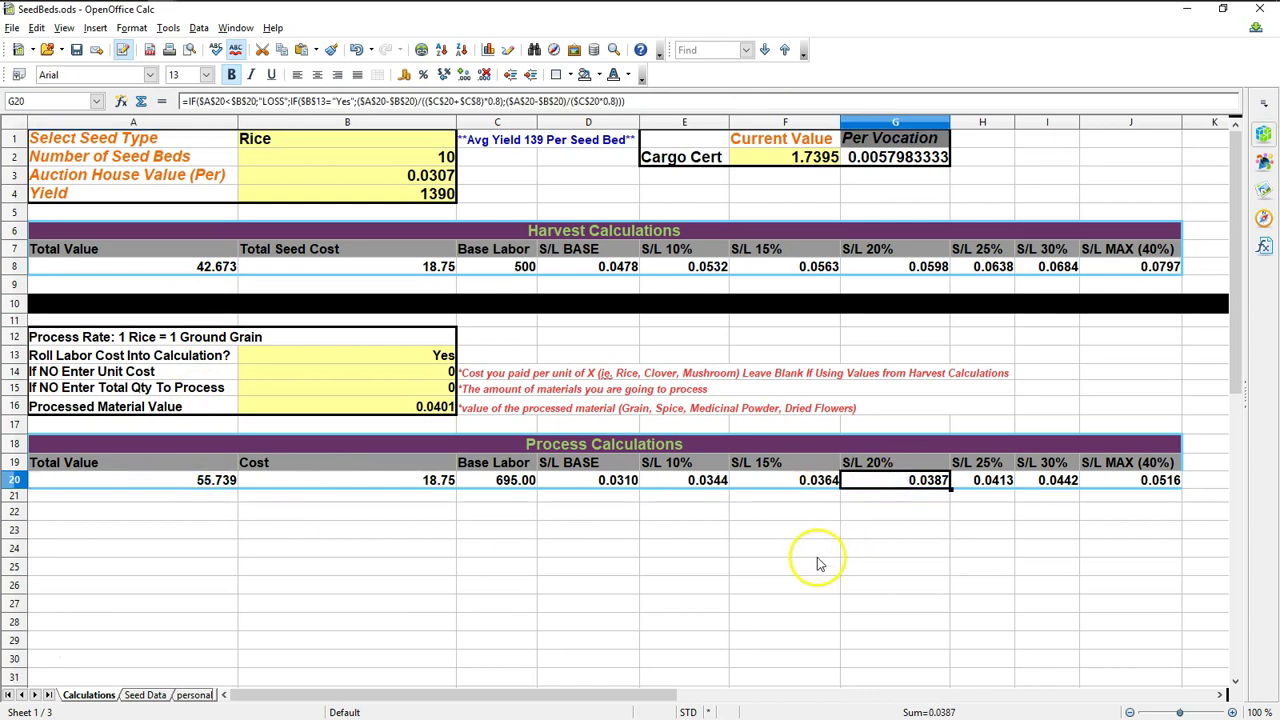
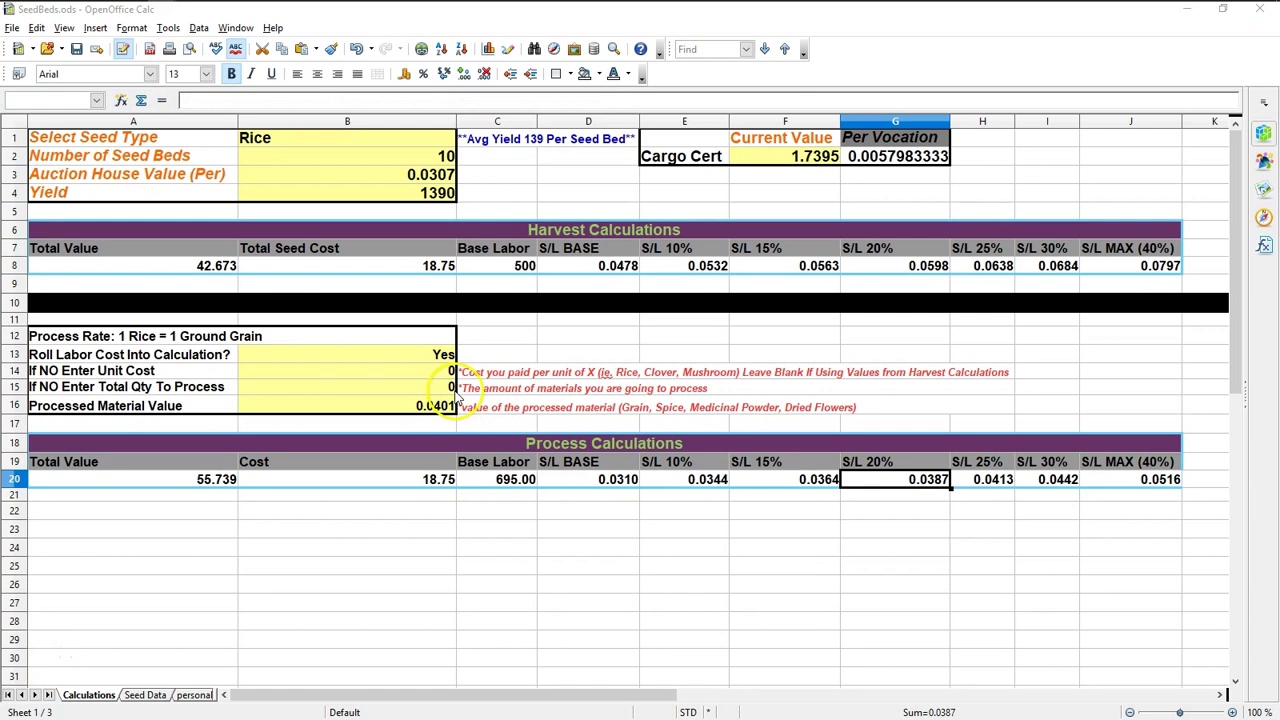
Step: Review the harvest section and the processing section A10:J22, including the inputs in B13 and B14
left_click(565, 352)
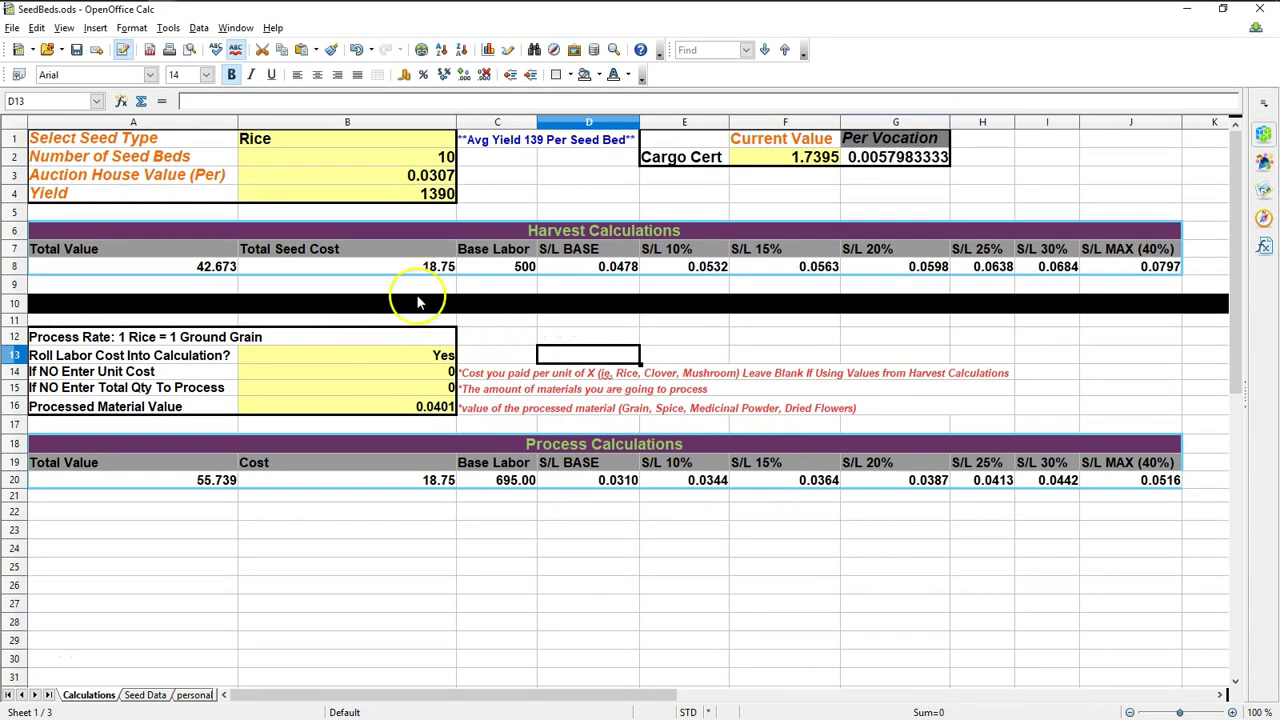
left_click_drag(1071, 286, 122, 118)
left_click_drag(262, 320, 908, 503)
left_click_drag(166, 309, 1130, 514)
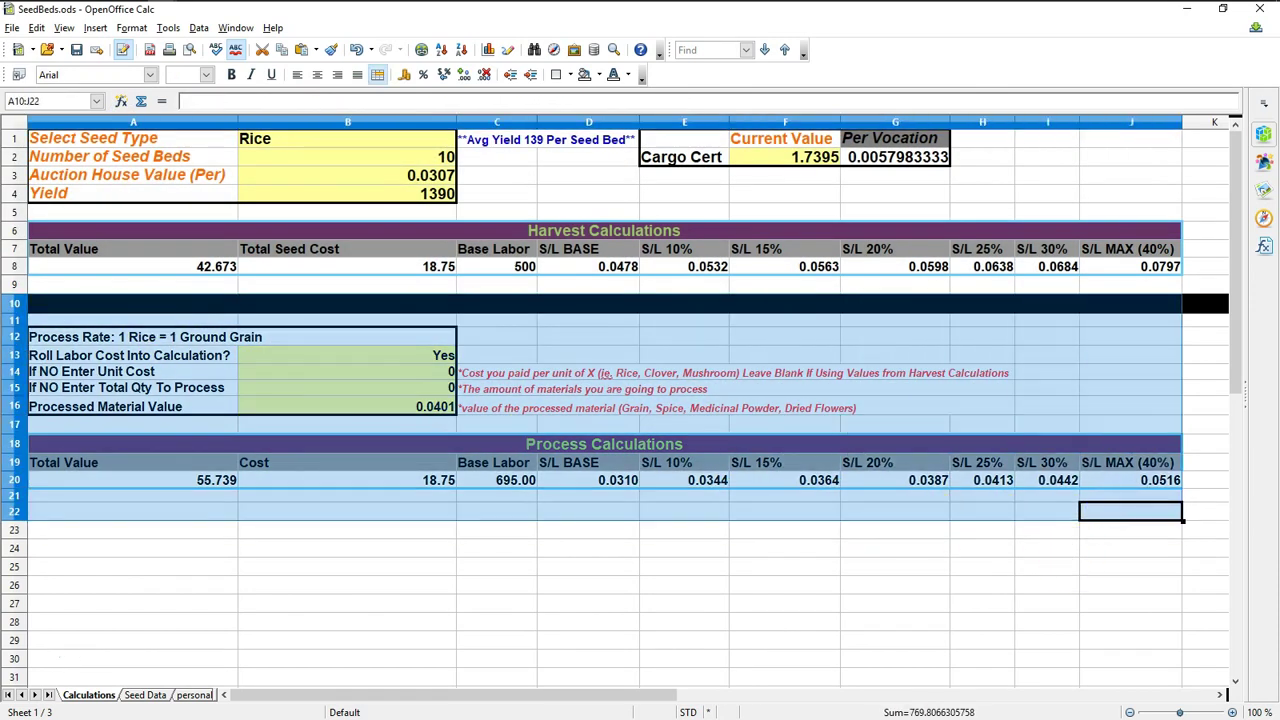
left_click(680, 528)
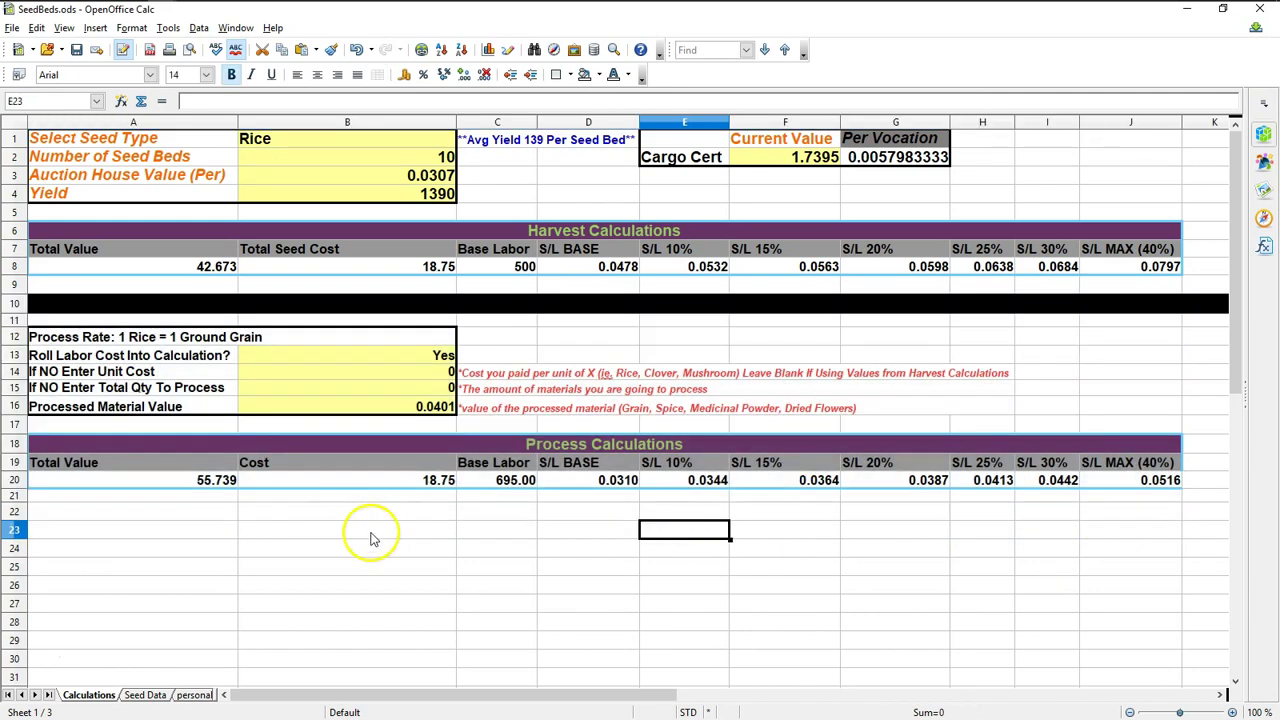
left_click(362, 535)
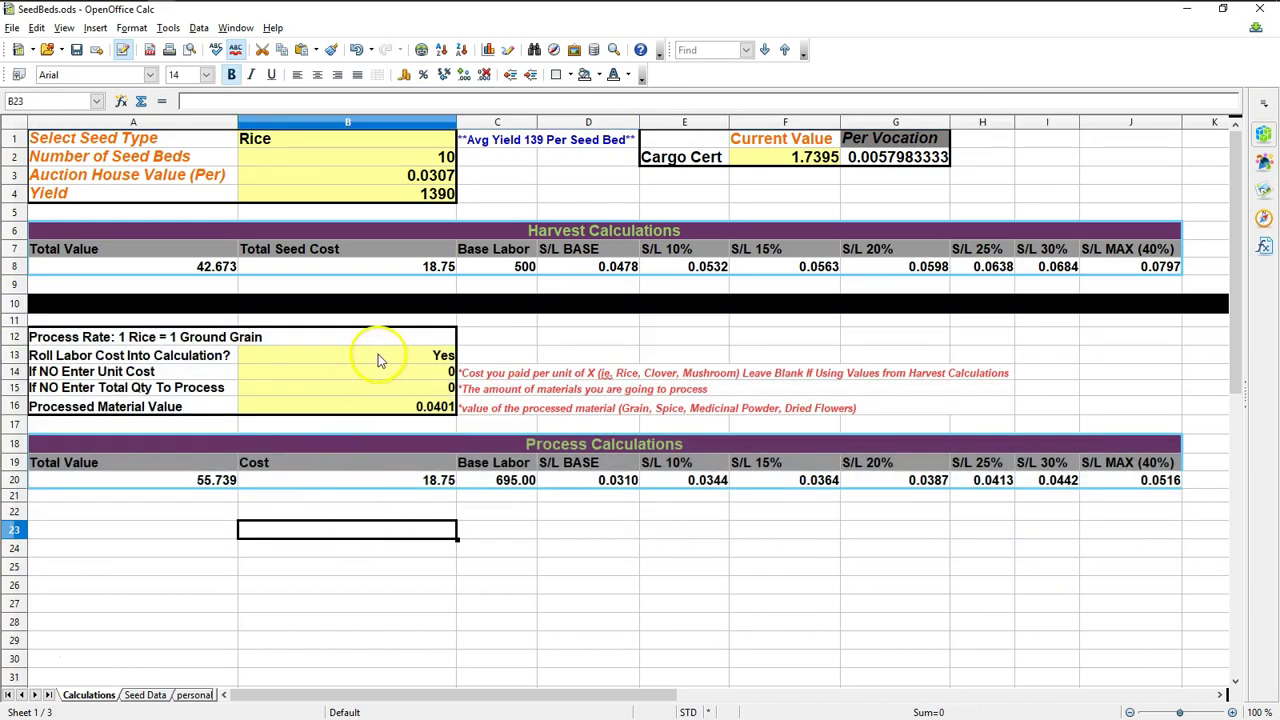
left_click(378, 358)
left_click(366, 535)
left_click(364, 514)
left_click(416, 373)
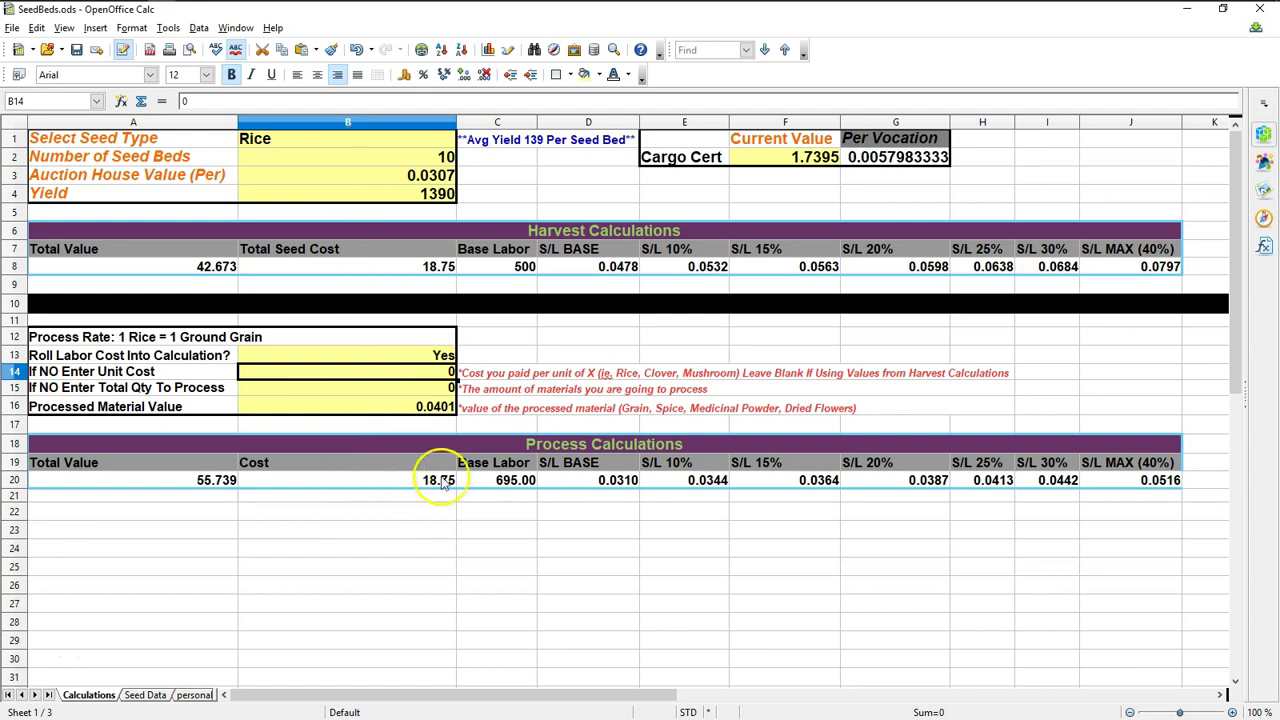
left_click(546, 444)
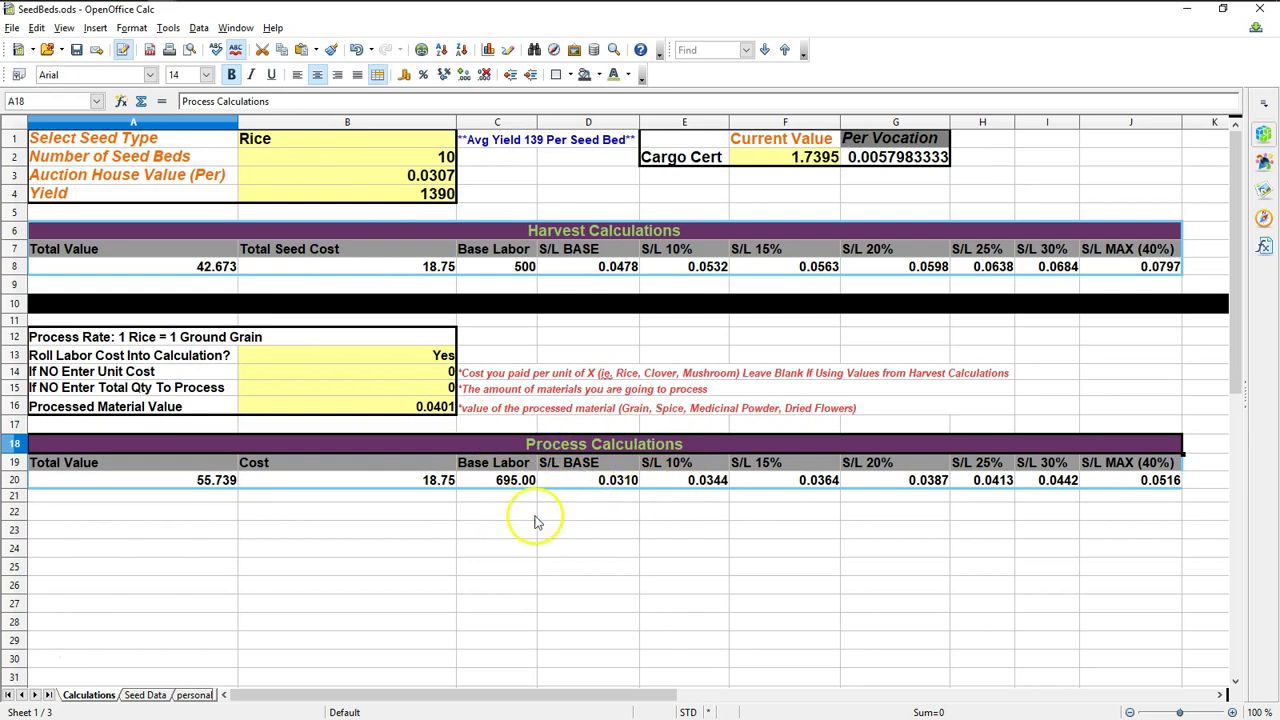
Step: Choose Rice as the seed type in B1
left_click(360, 140)
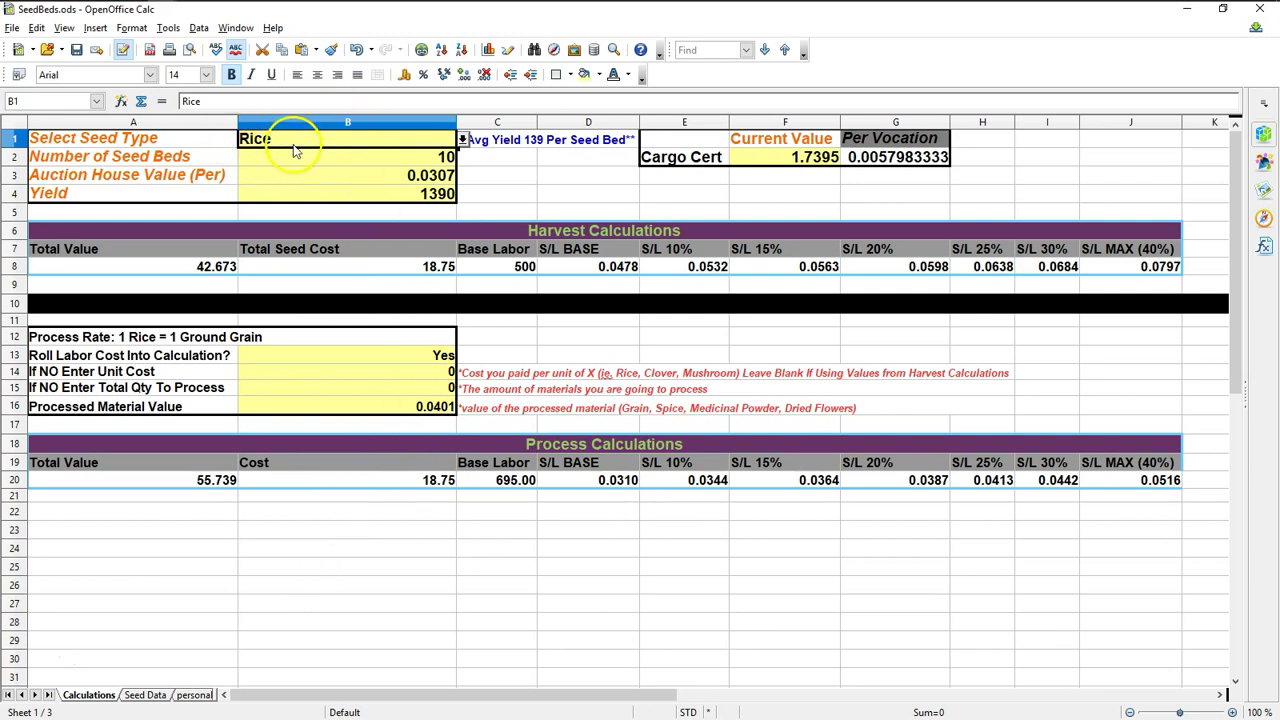
left_click(463, 141)
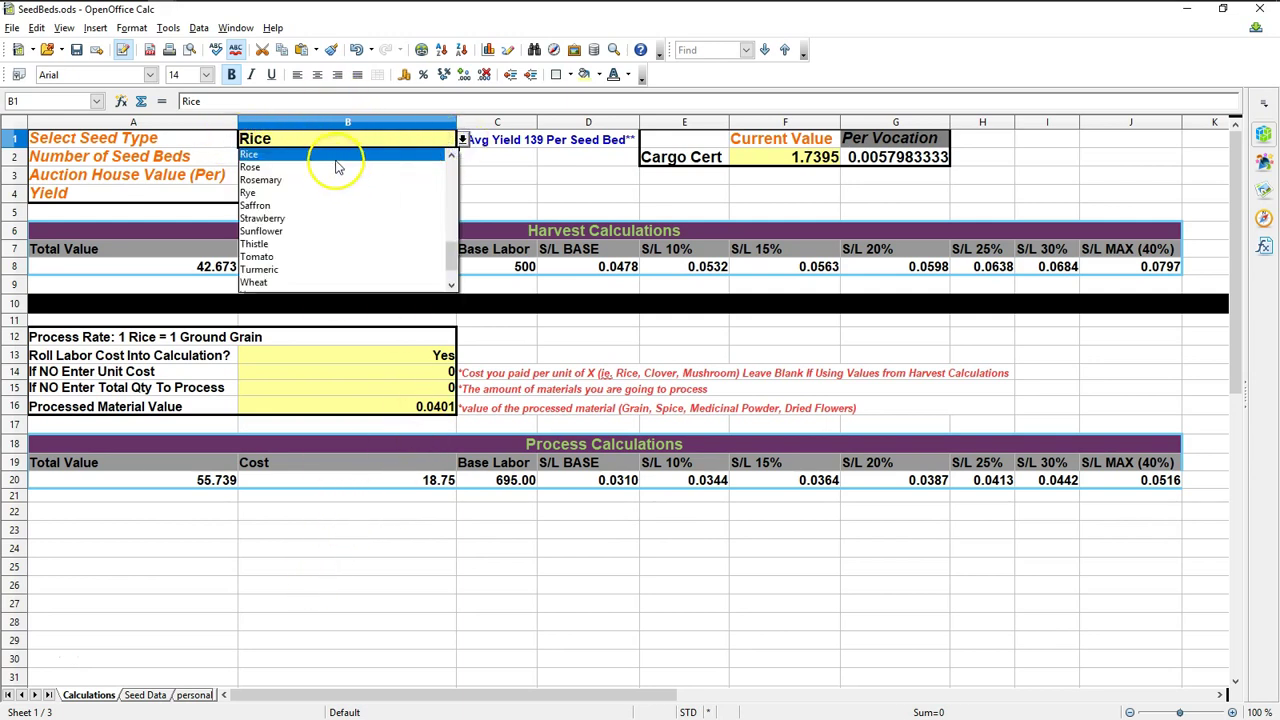
left_click(336, 158)
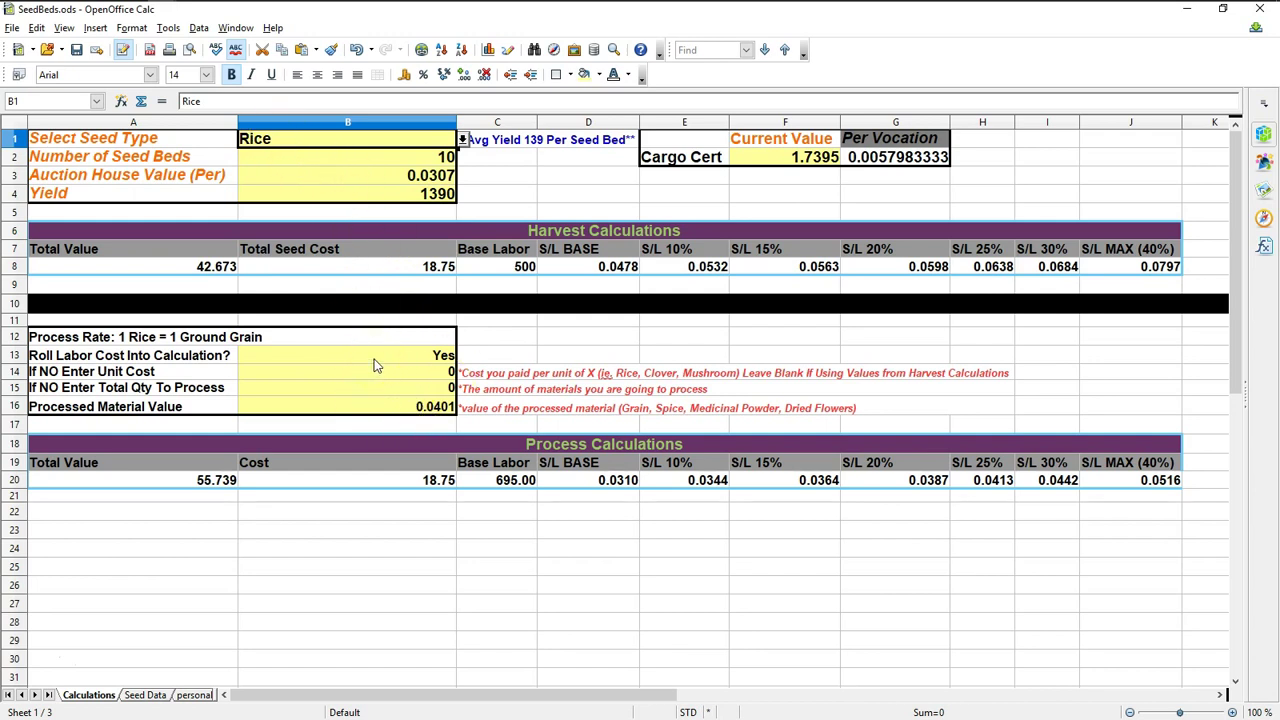
Step: Set Roll Labor Cost Into Calculation in B13 to No
left_click(372, 359)
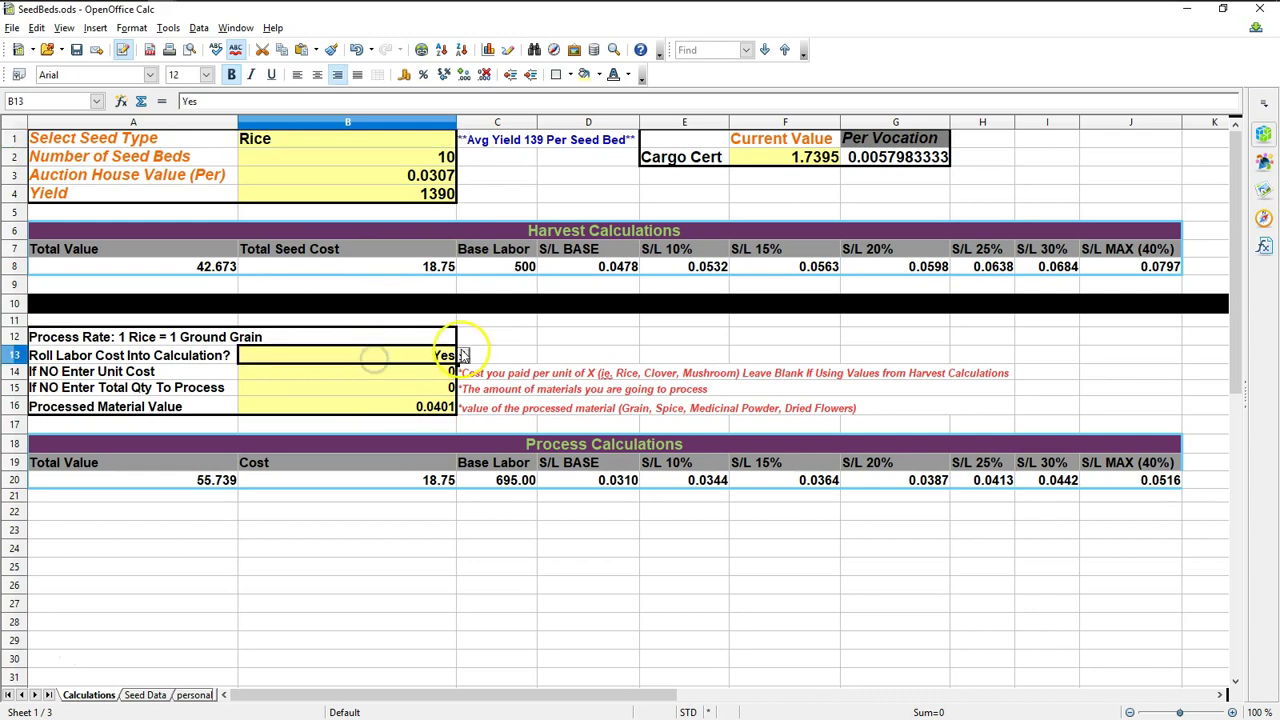
left_click(462, 355)
left_click(247, 397)
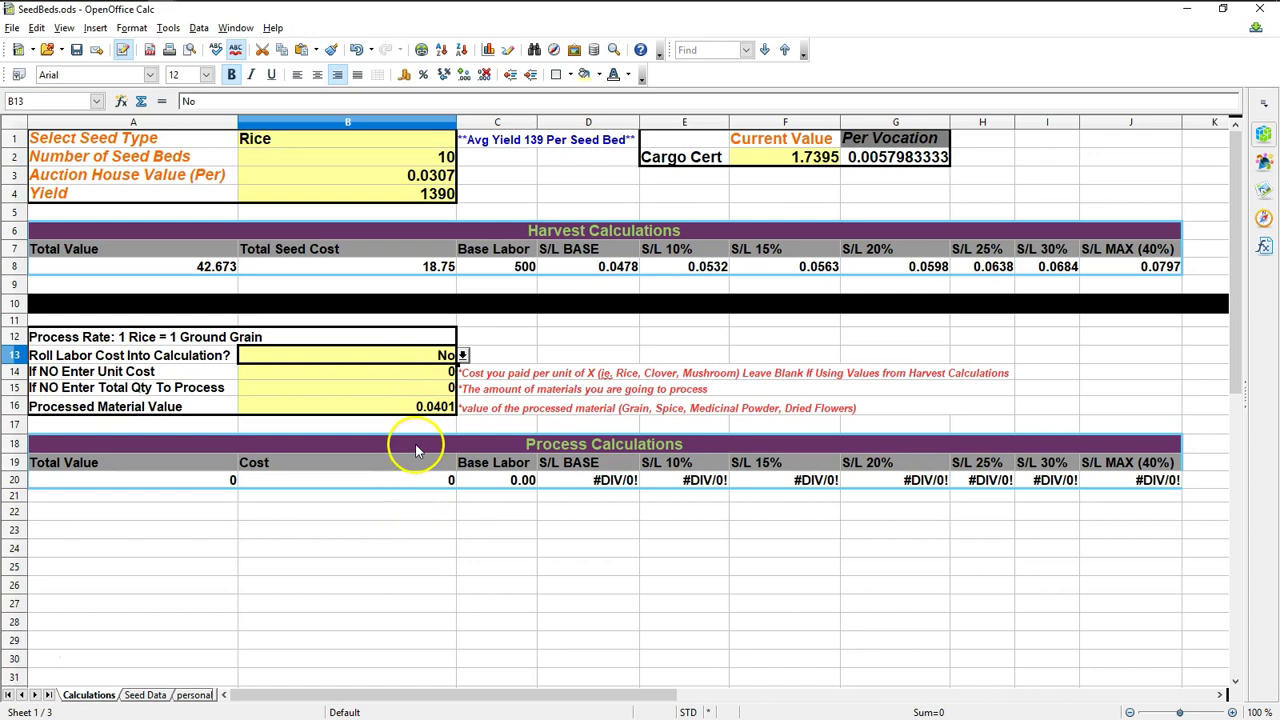
Step: Enter a unit cost of 0.02 in B14
left_click(411, 372)
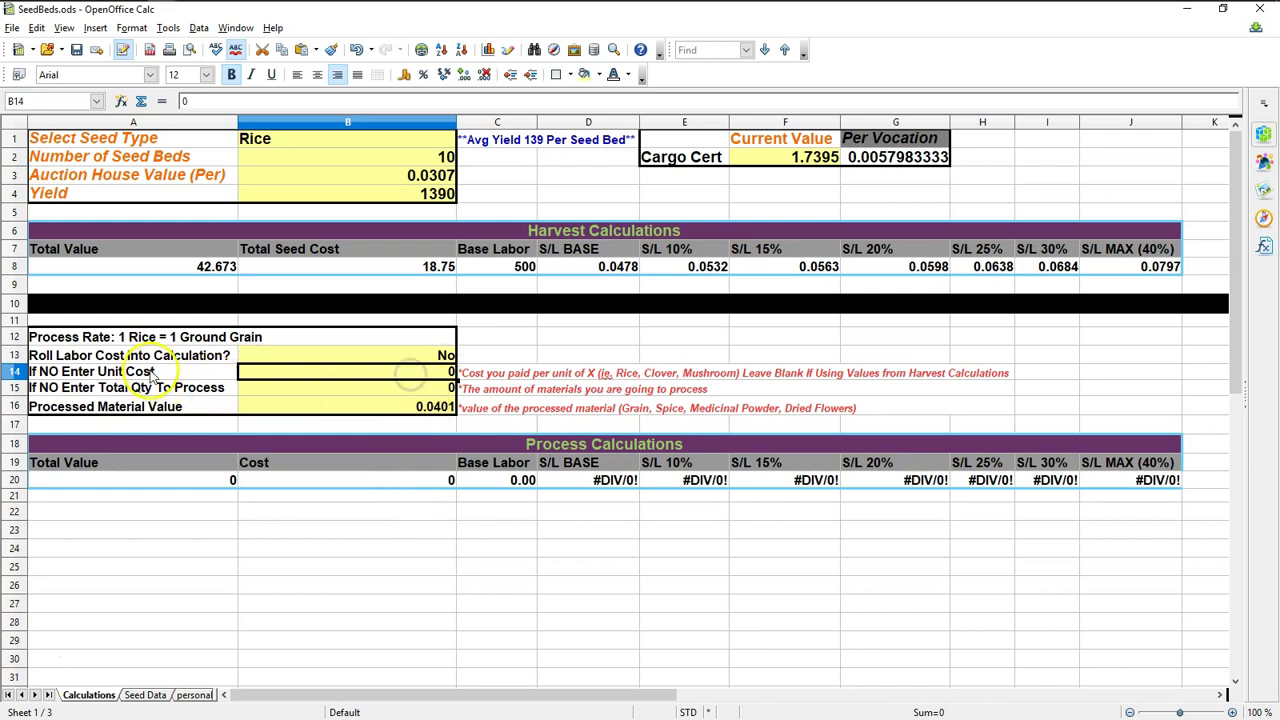
left_click_drag(152, 371, 155, 388)
left_click(288, 371)
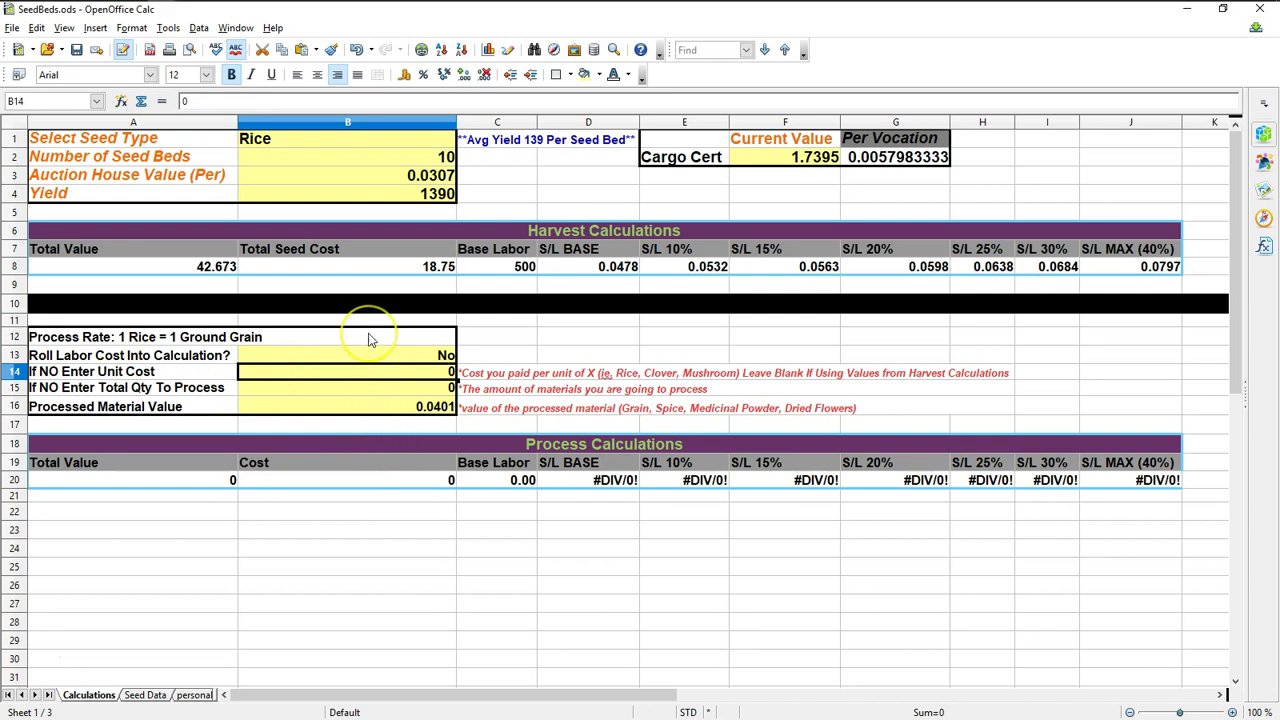
type(".02")
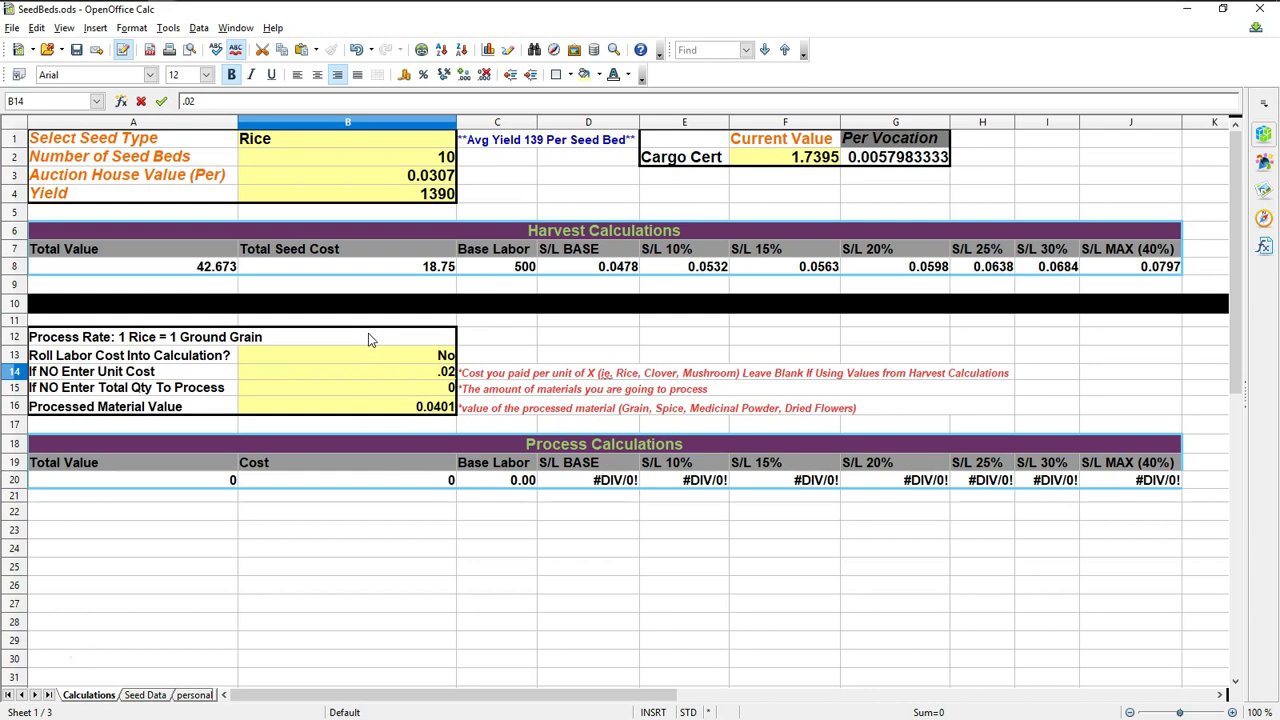
key("Return")
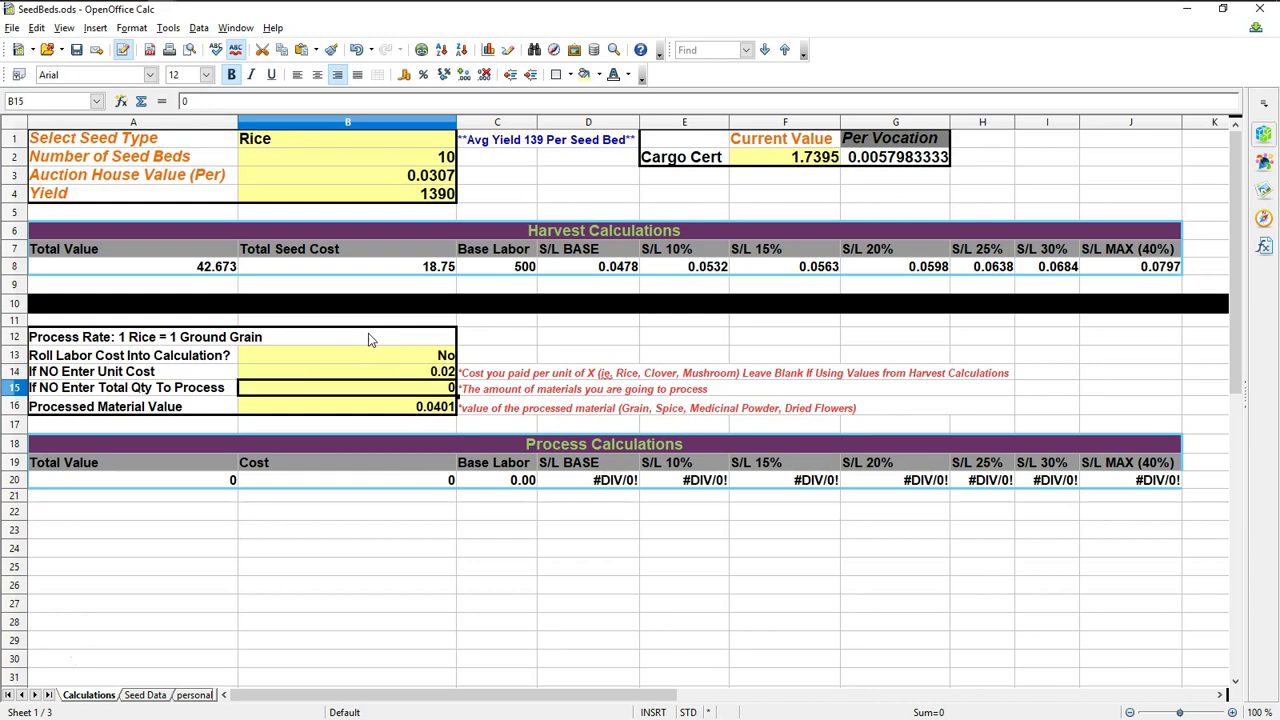
Step: Enter 1000 as the total quantity to process in B15
left_click(367, 372)
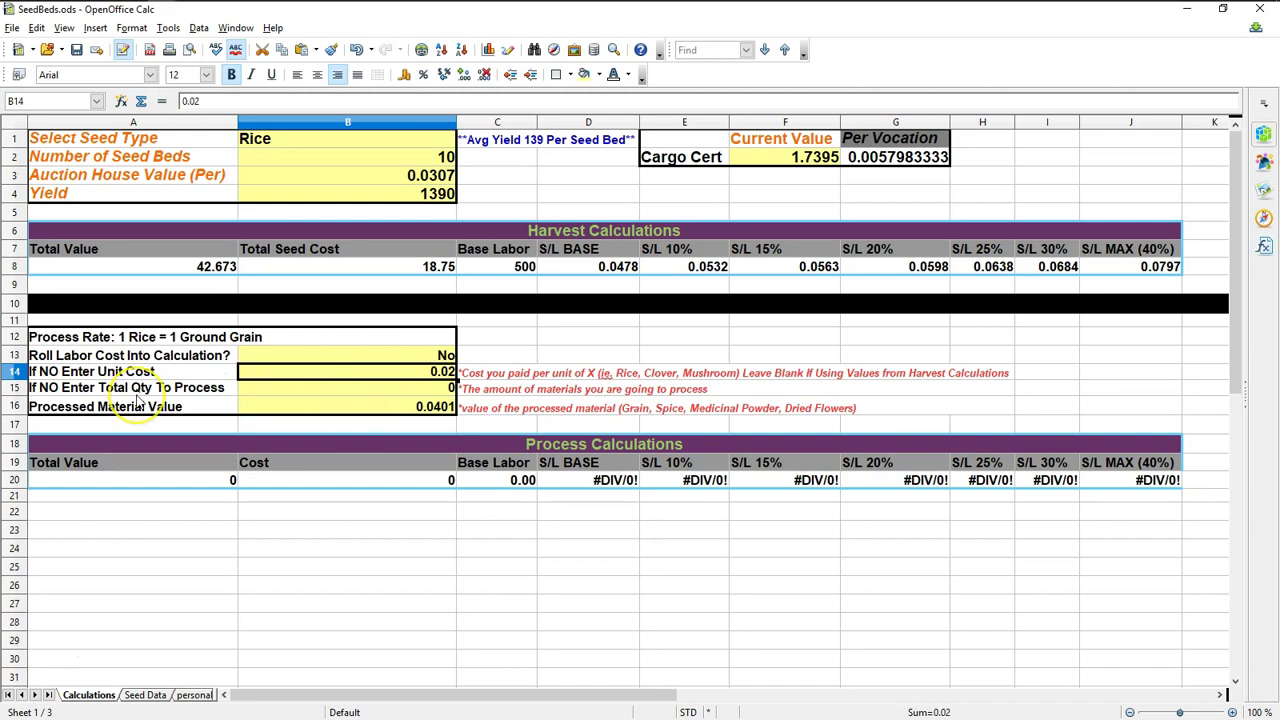
left_click(428, 388)
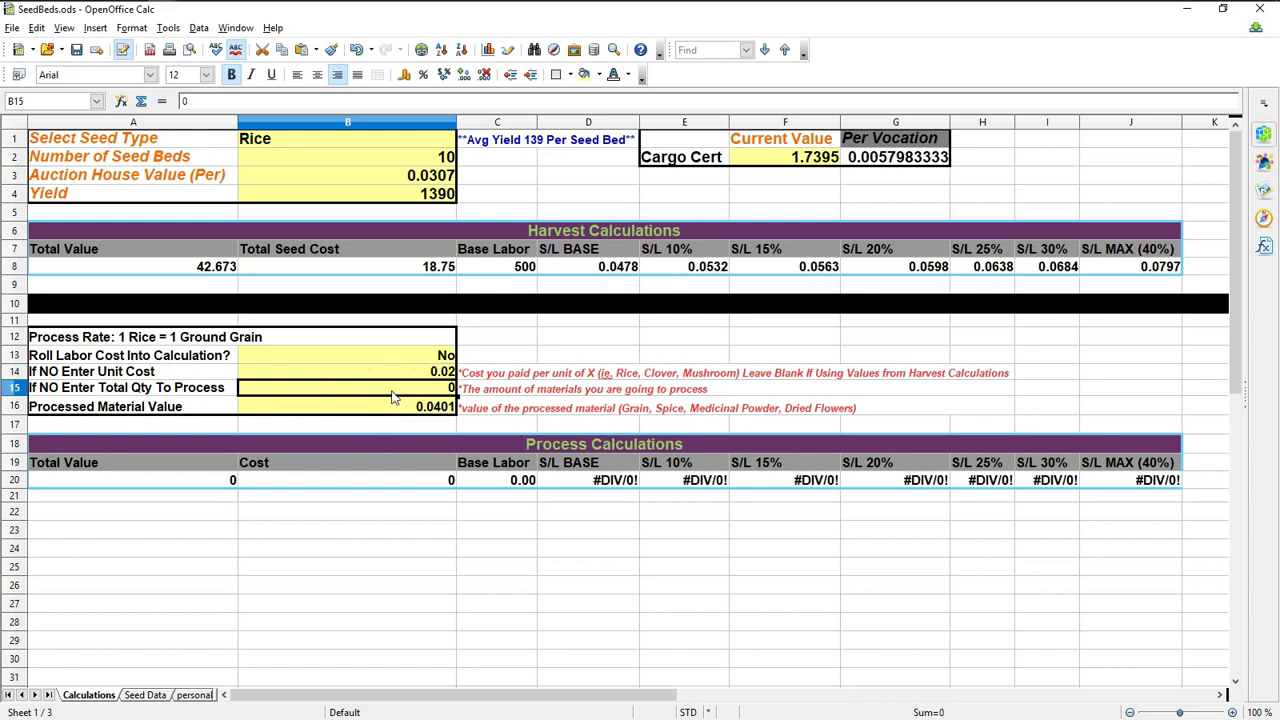
left_click(188, 390)
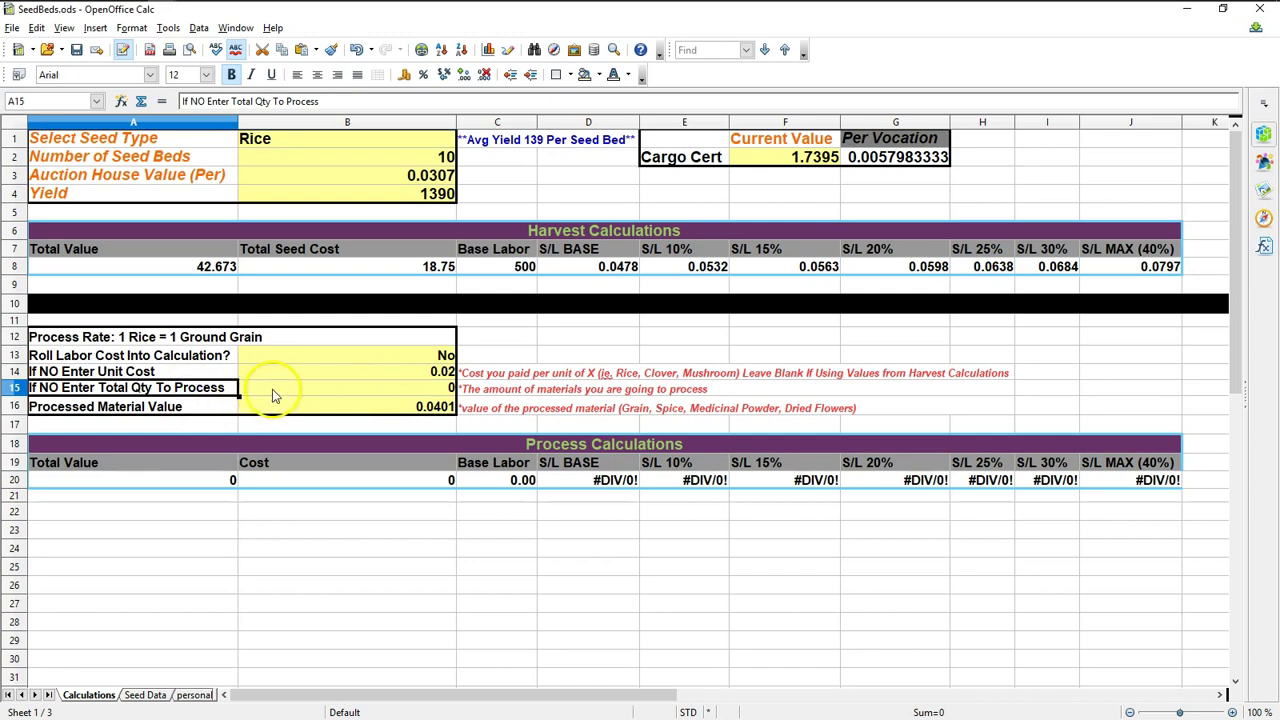
left_click(413, 393)
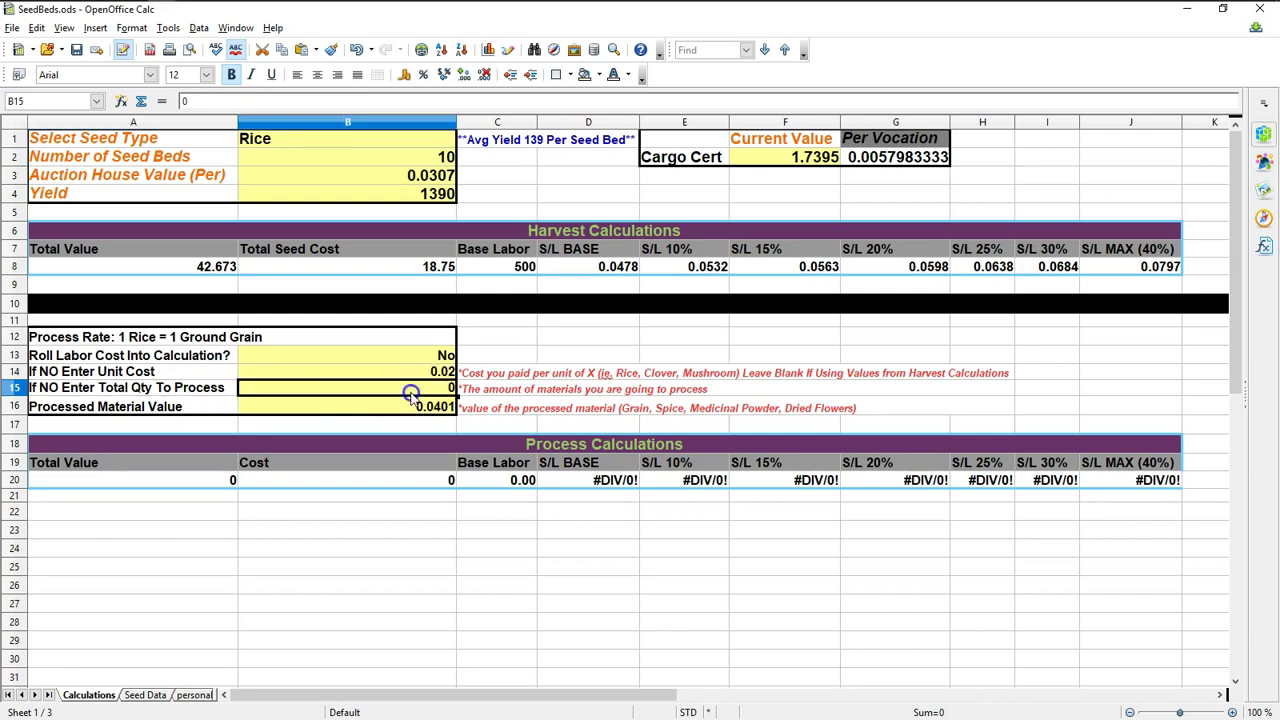
type("1000")
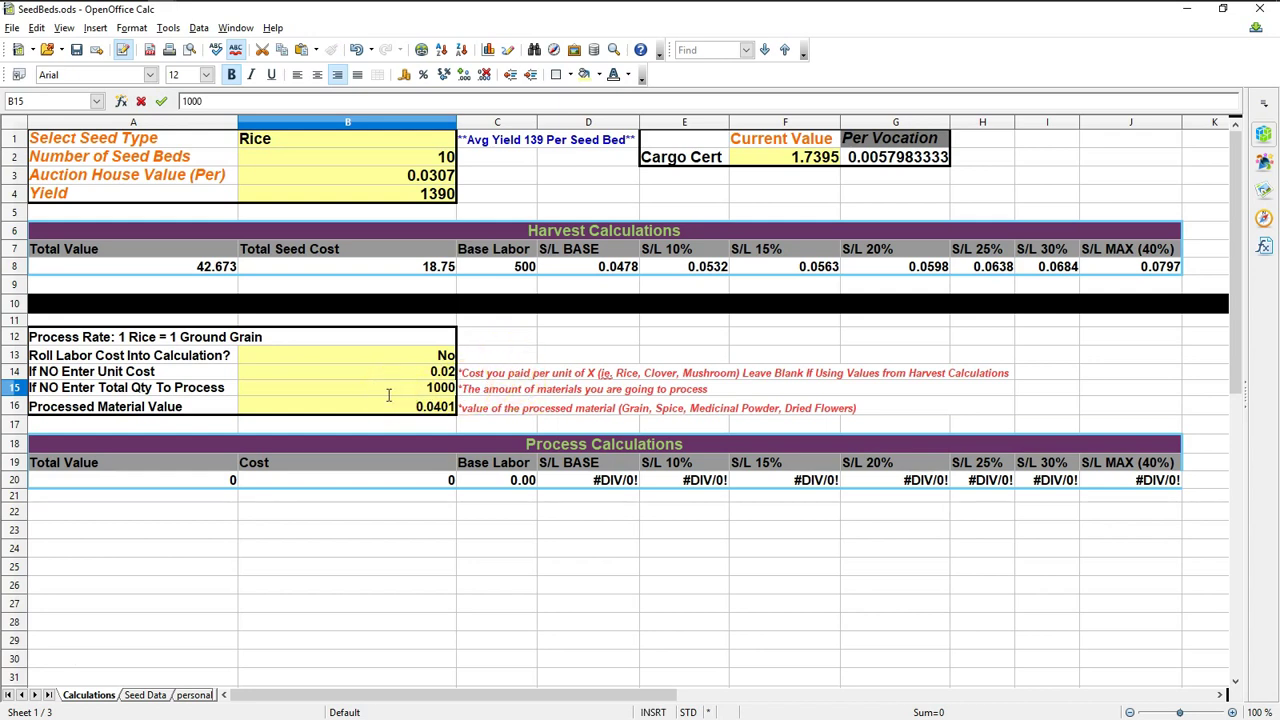
left_click(423, 394)
Step: Choose Rosemary and Saffron in turn as the seed type in B1 to compare process rates, and return it to Rice
left_click(420, 143)
left_click(462, 142)
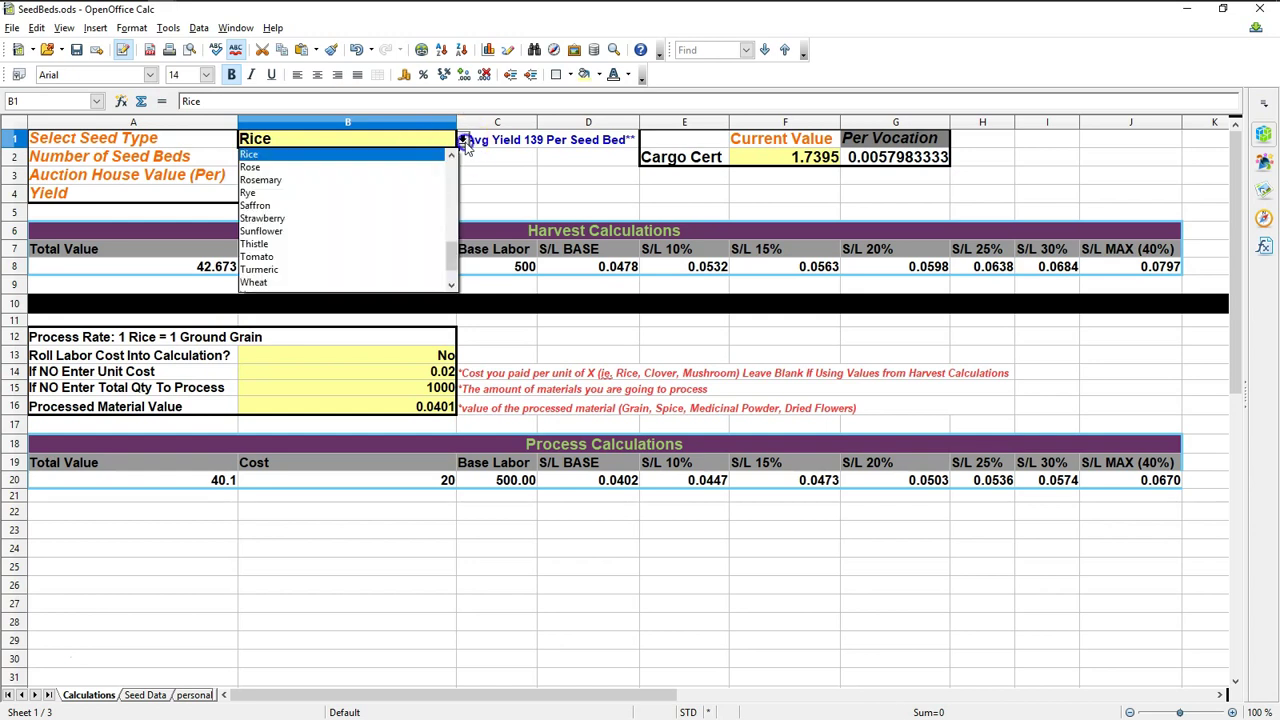
left_click(294, 180)
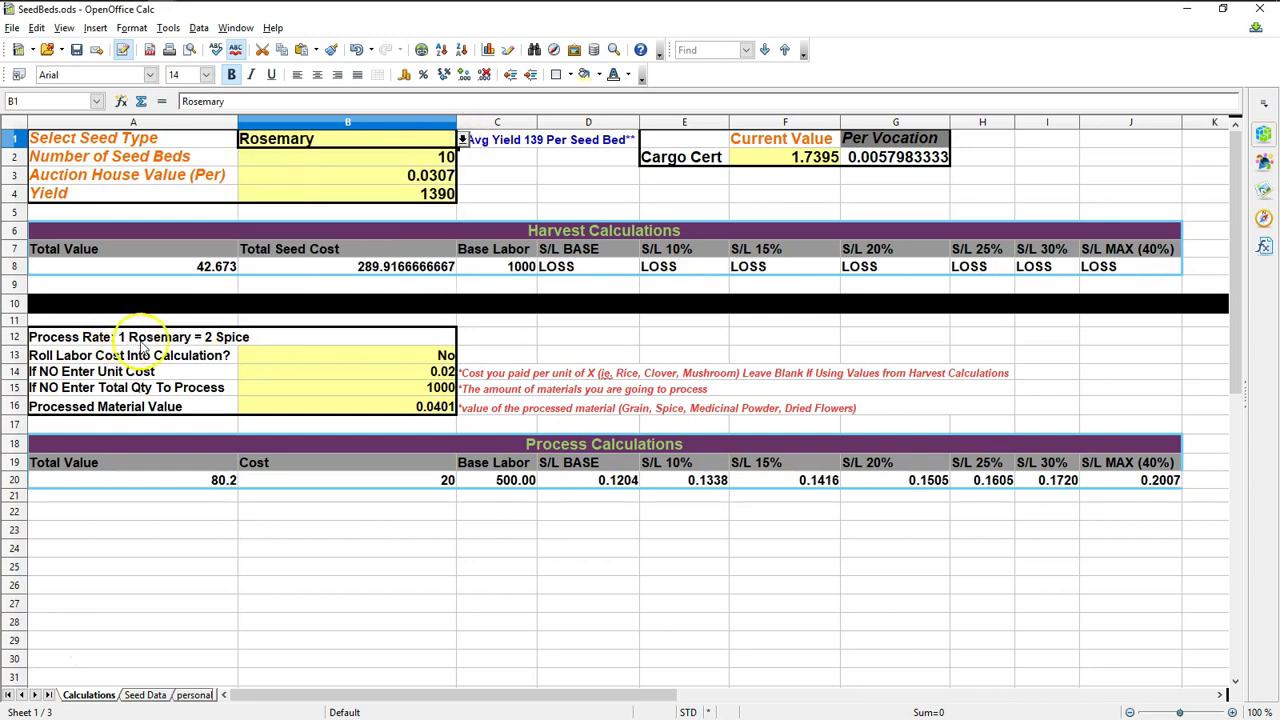
left_click(462, 140)
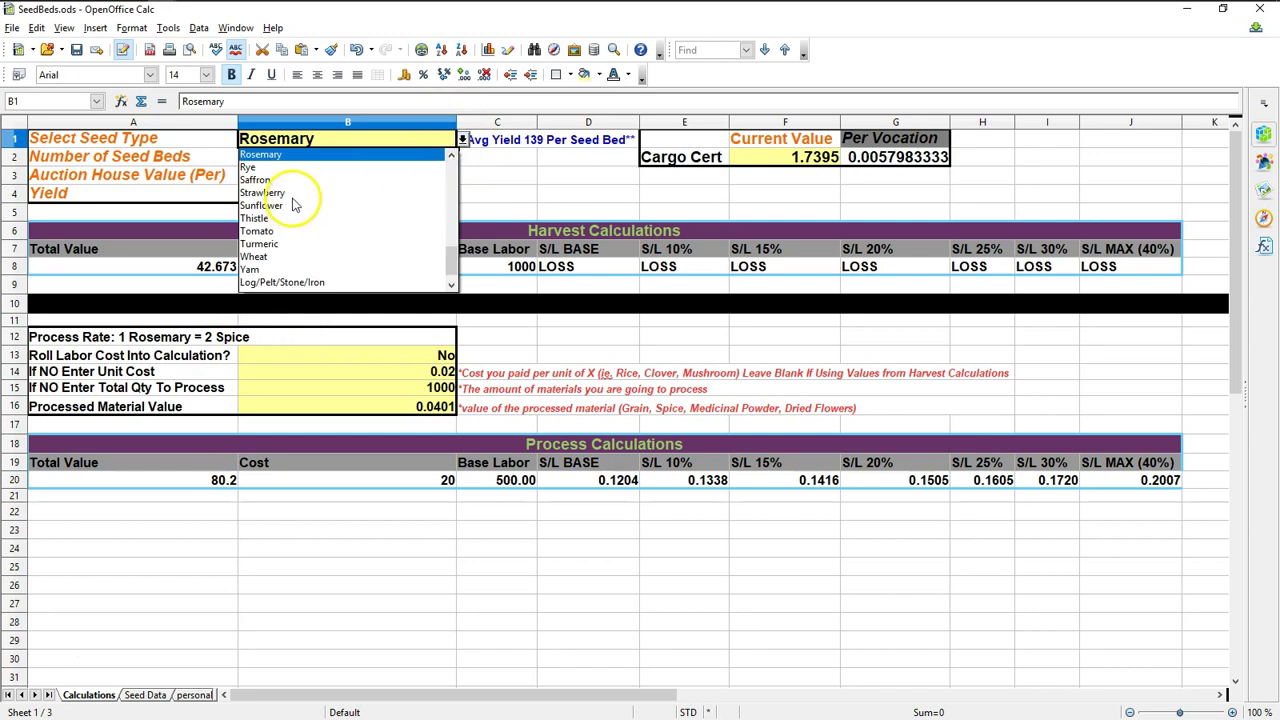
left_click(255, 180)
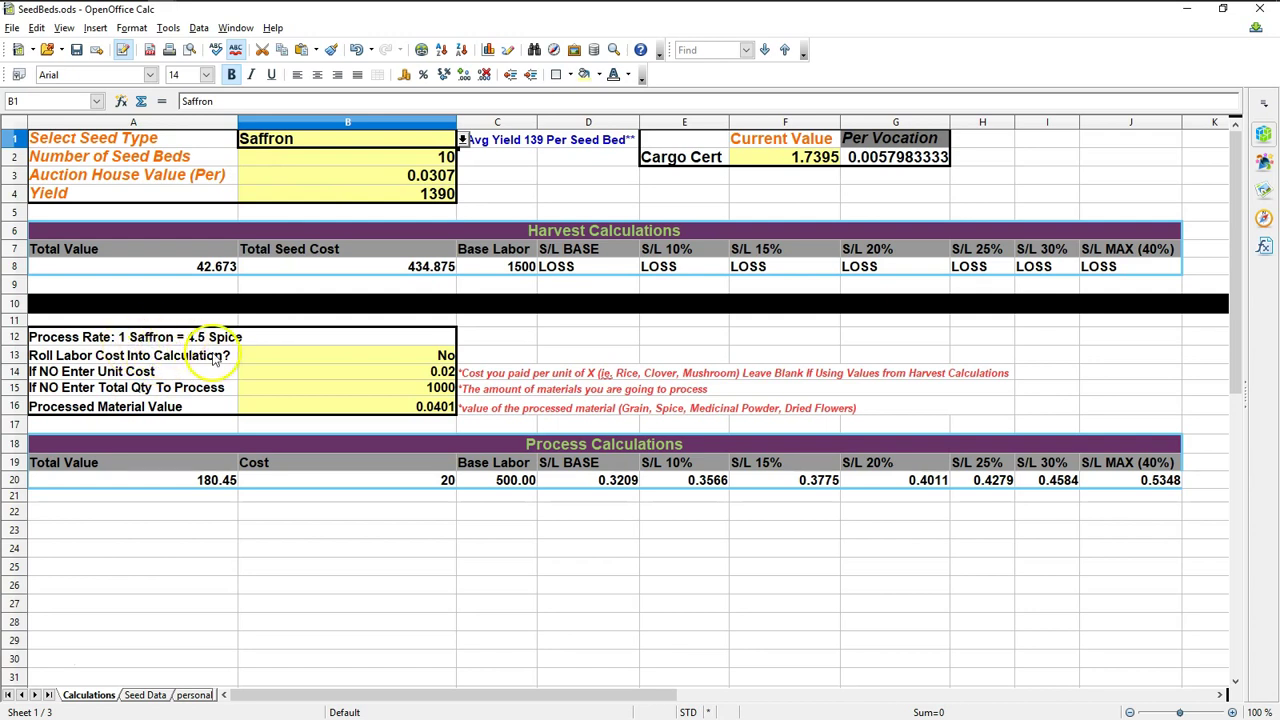
left_click(462, 139)
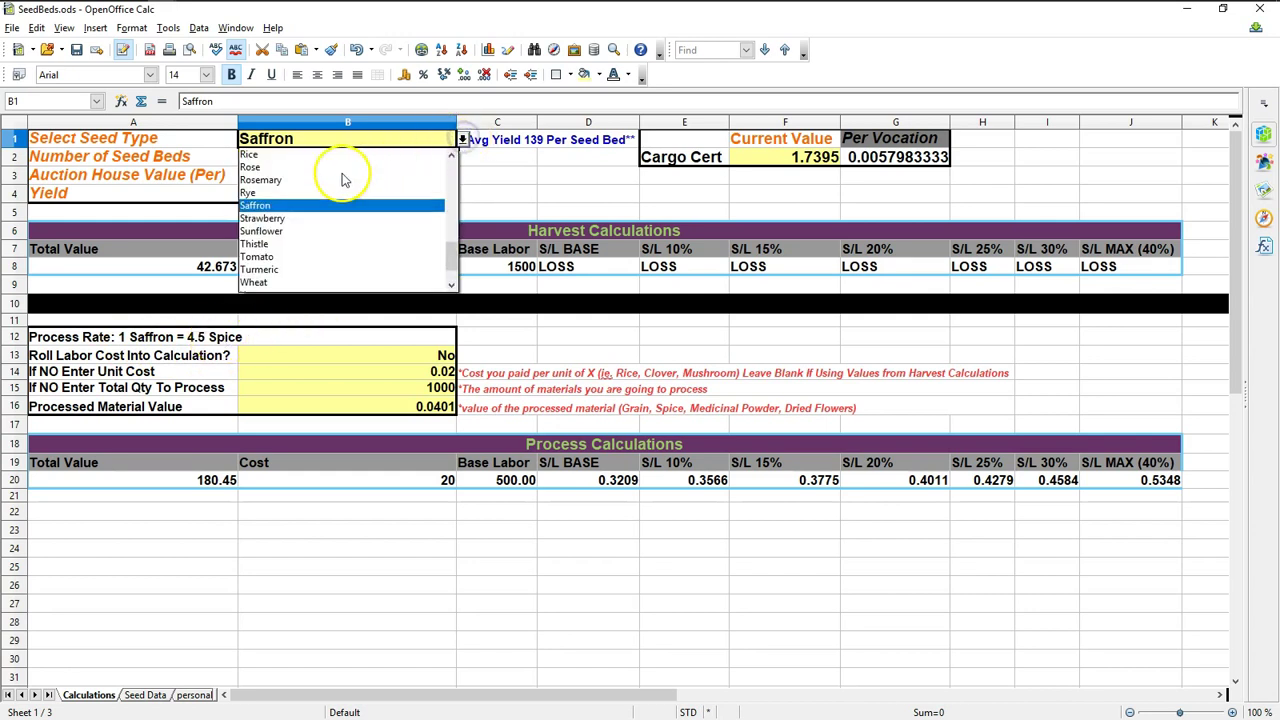
left_click(250, 155)
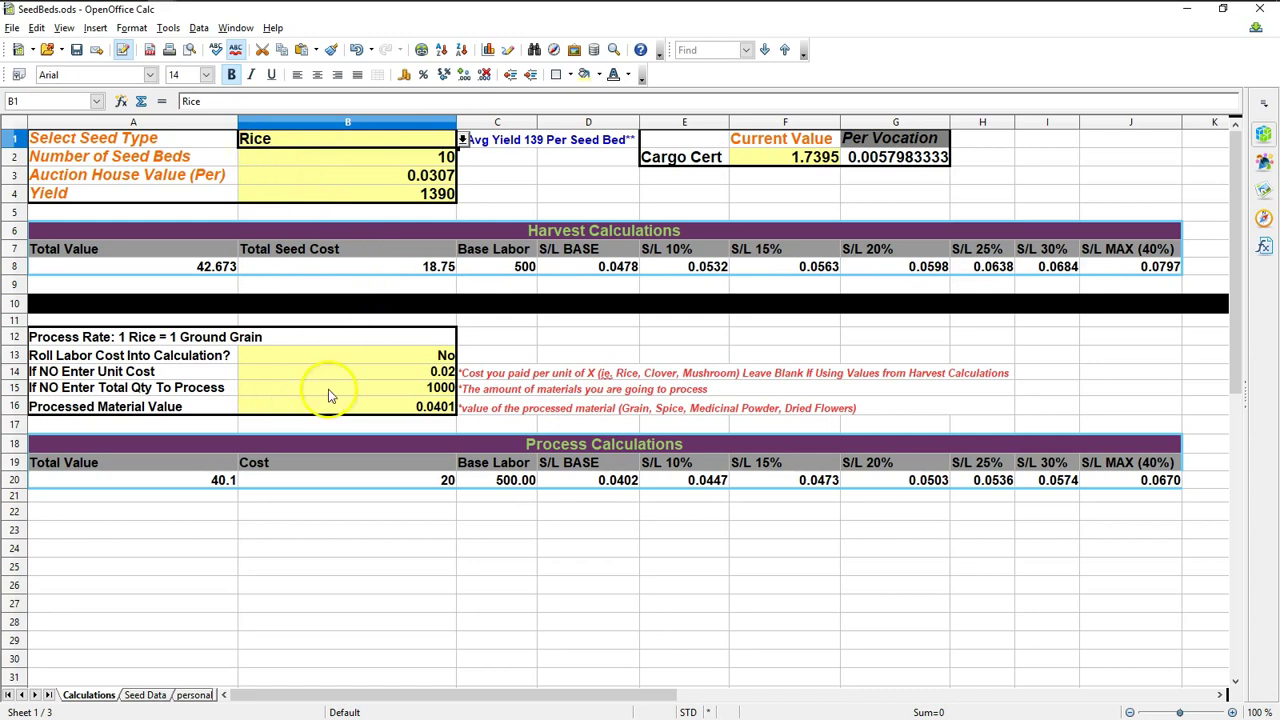
Step: Re-enter 1000 as the quantity to process in B15 and inspect the processing Total Value in A20
double_click(441, 387)
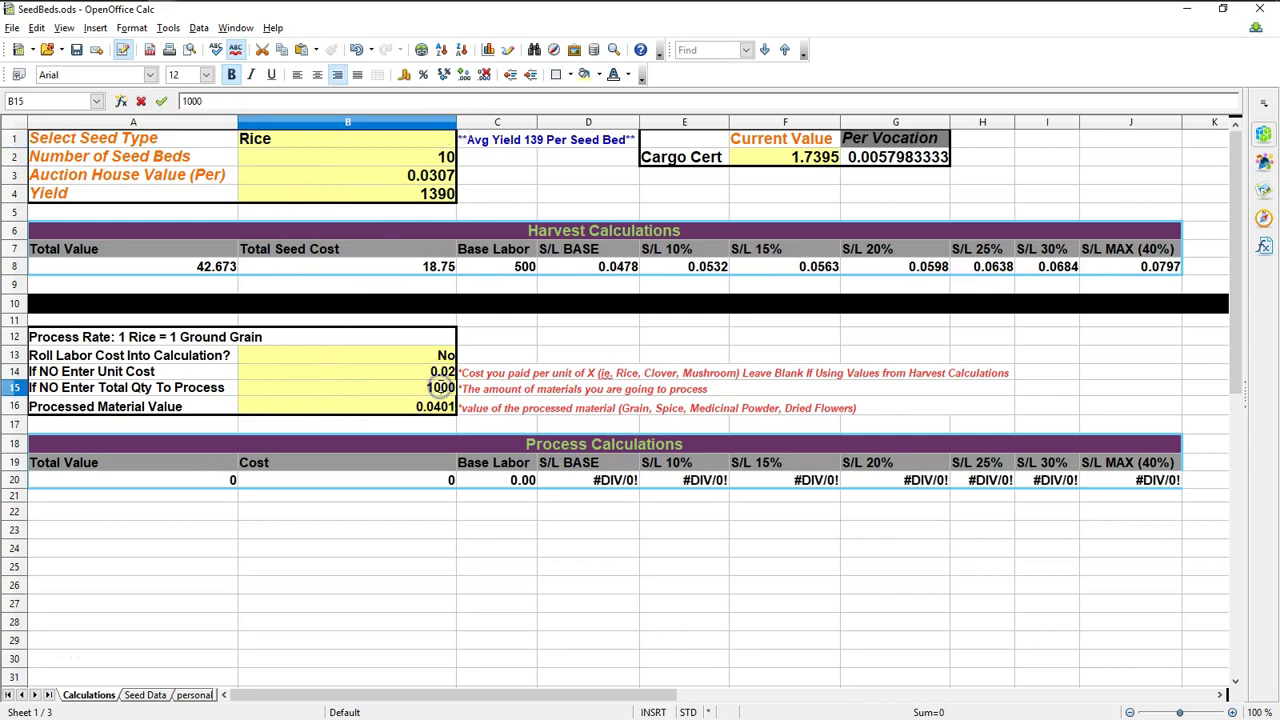
key("Return")
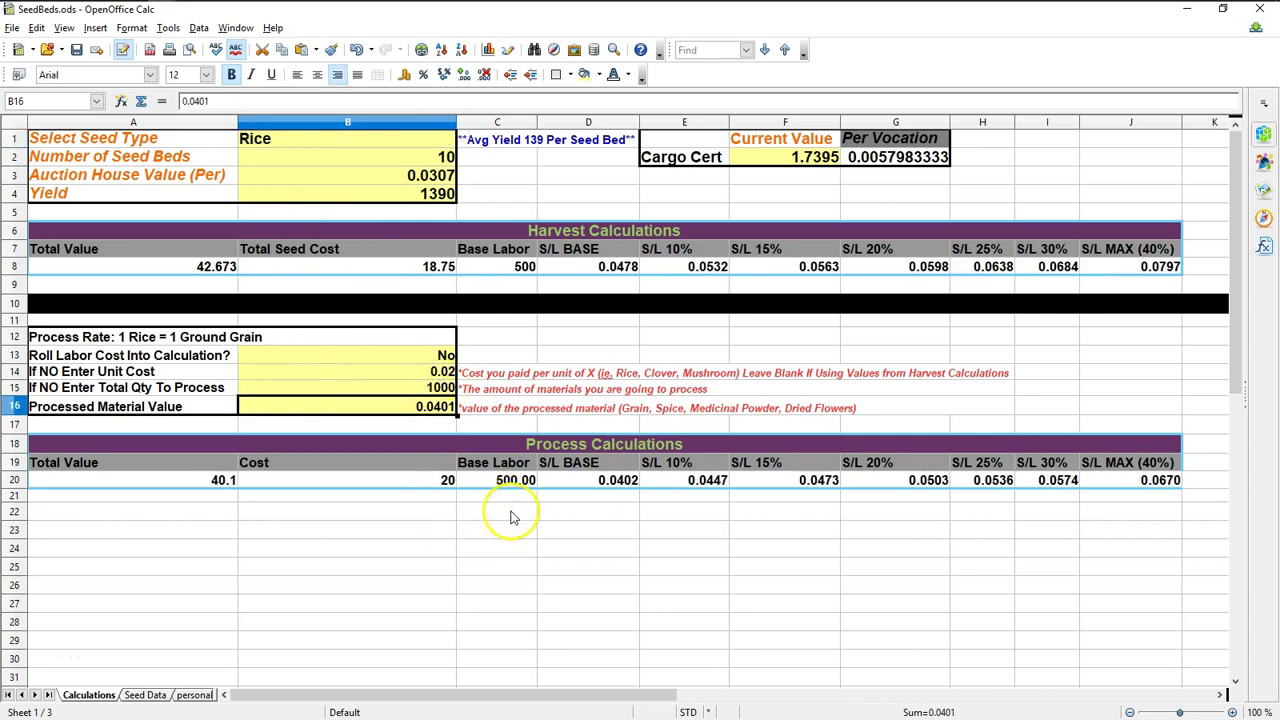
left_click(203, 485)
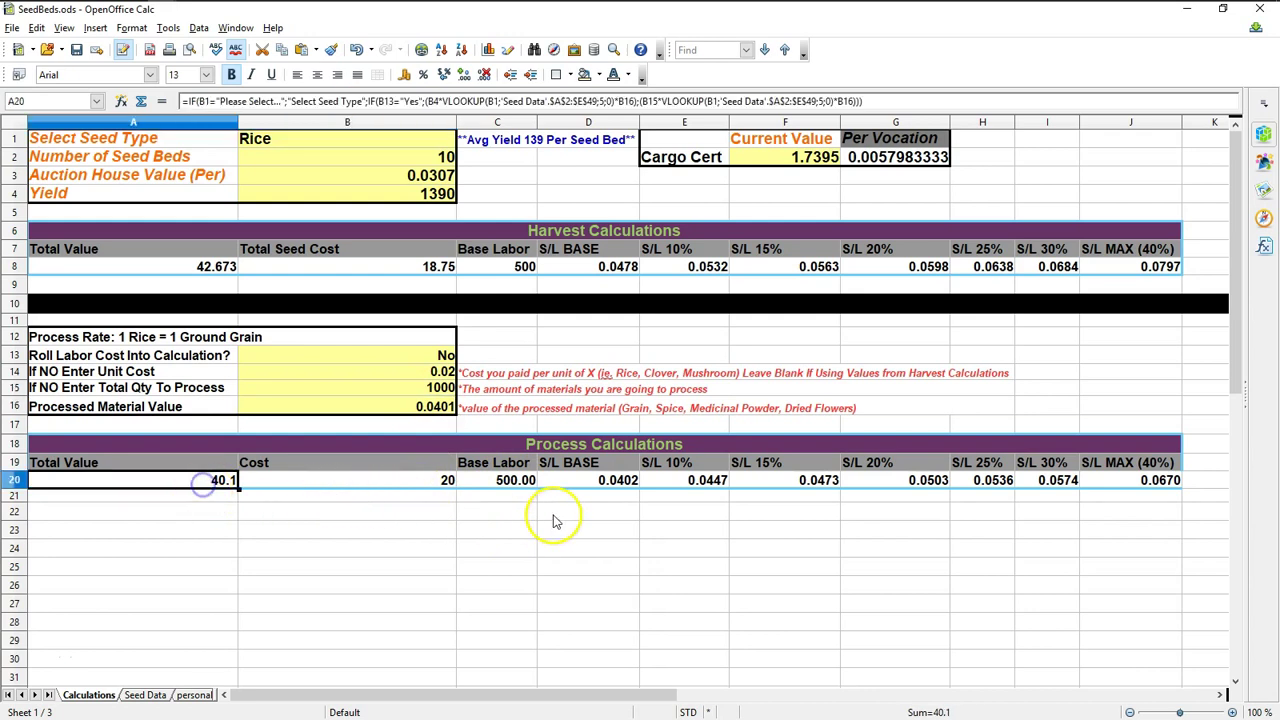
scroll(553, 520, "down", 1)
scroll(392, 435, "down", 1)
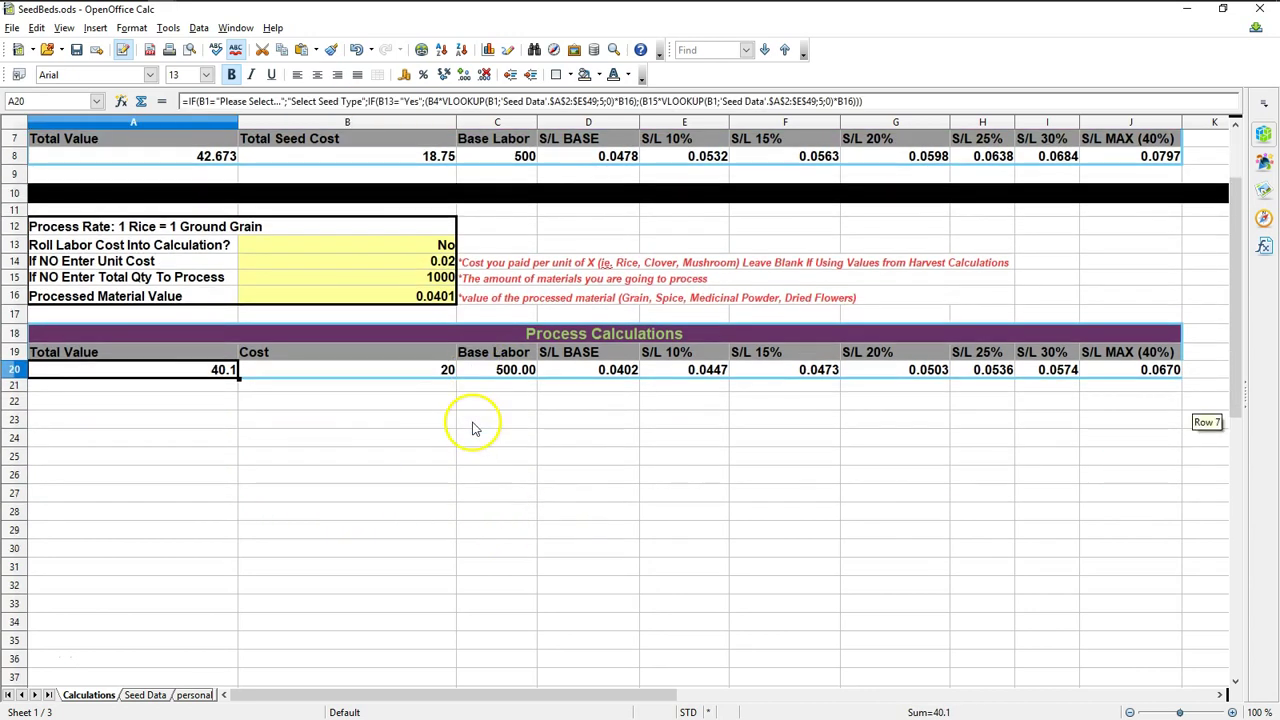
Step: Check the unit cost in B14 and compare the S/L 20% results for harvesting in G8 and processing in G20
left_click(440, 264)
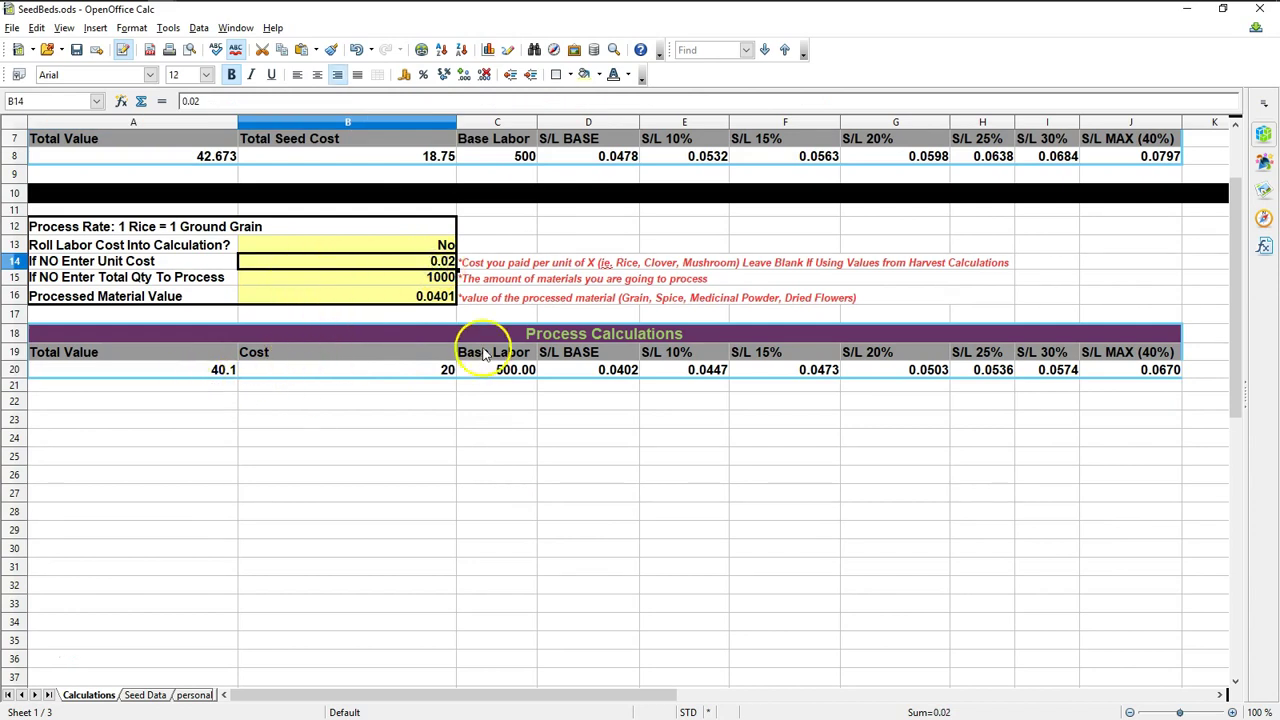
left_click(908, 372)
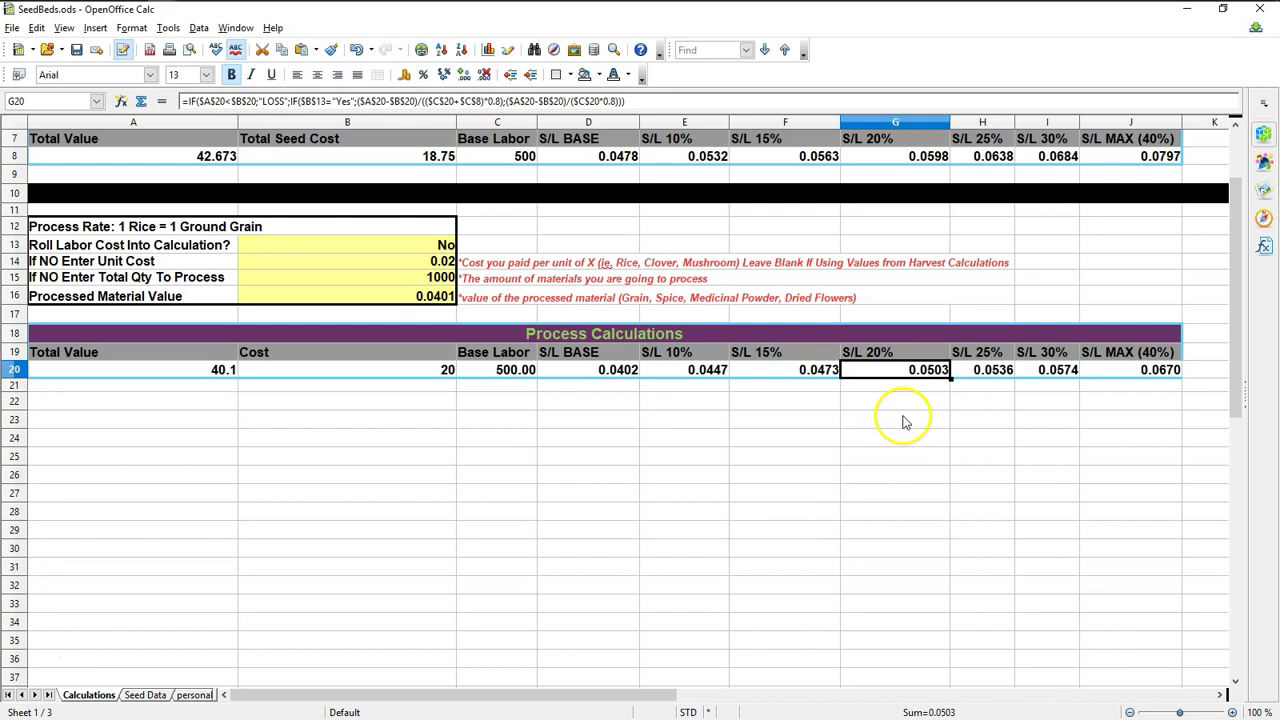
left_click(930, 158)
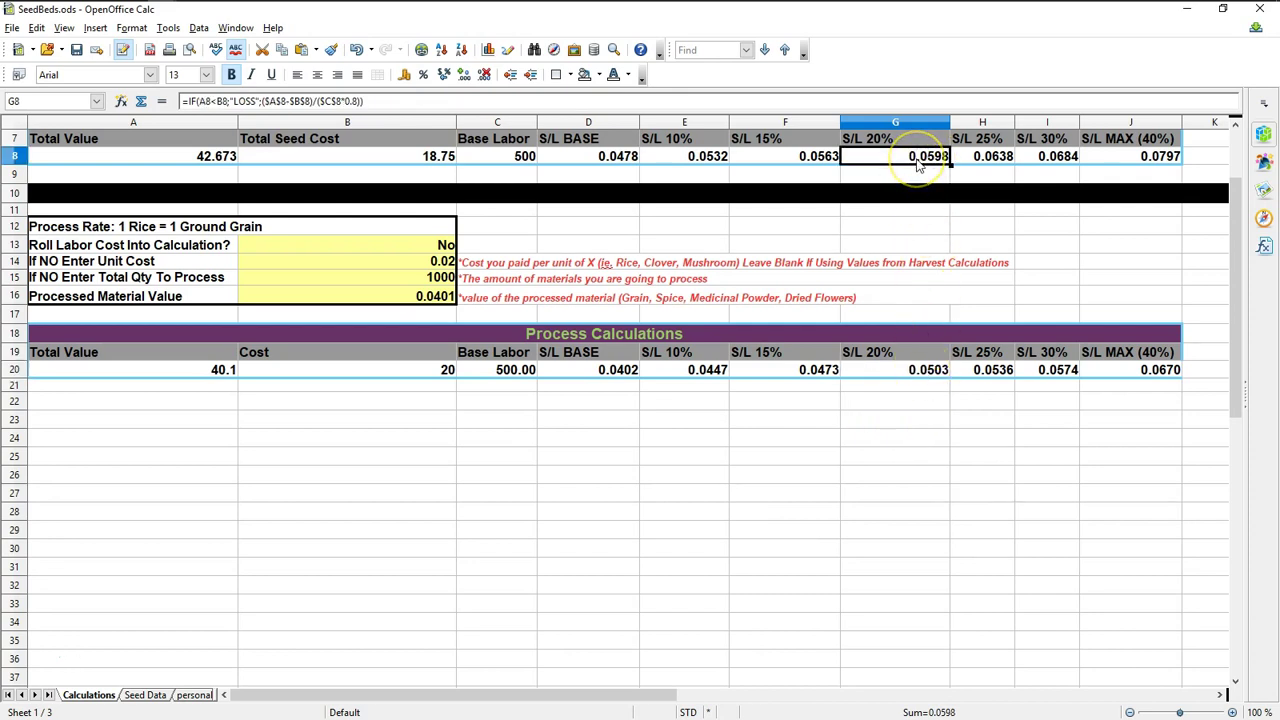
left_click(910, 370)
left_click(925, 165)
left_click(925, 368)
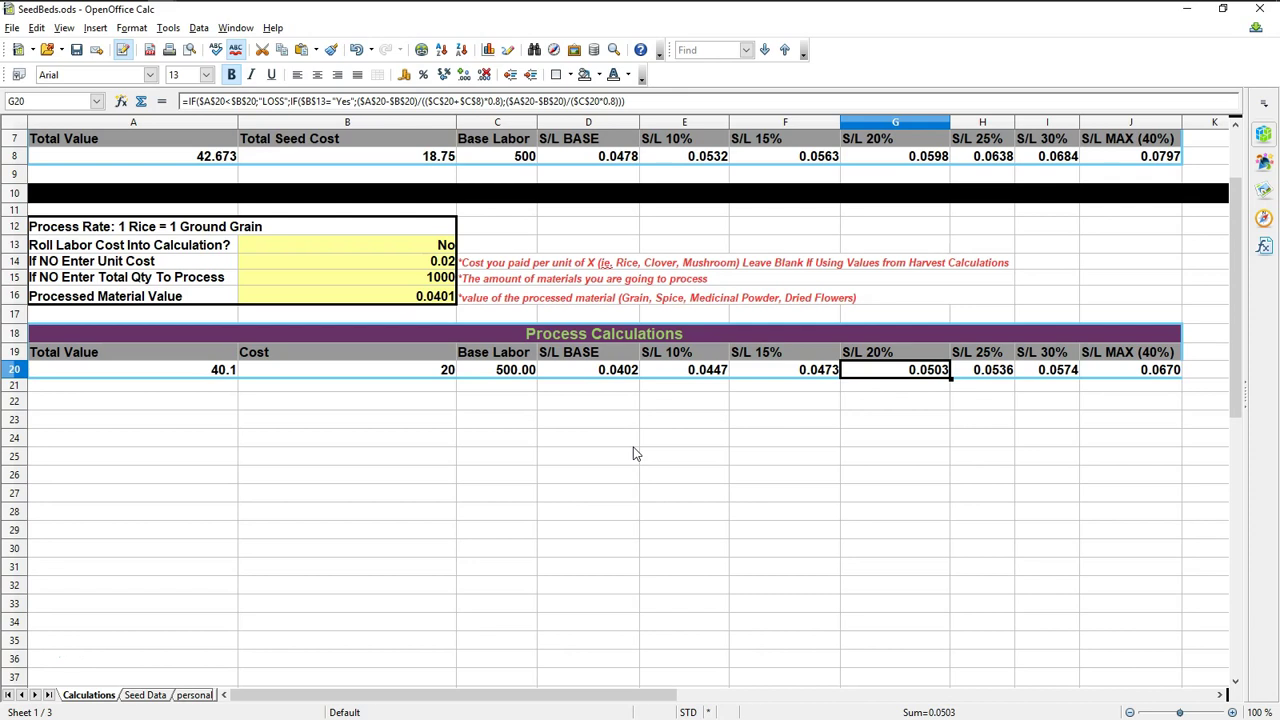
Step: Choose Log/Pelt/Stone/Iron as the seed type in B1
scroll(474, 403, "up", 2)
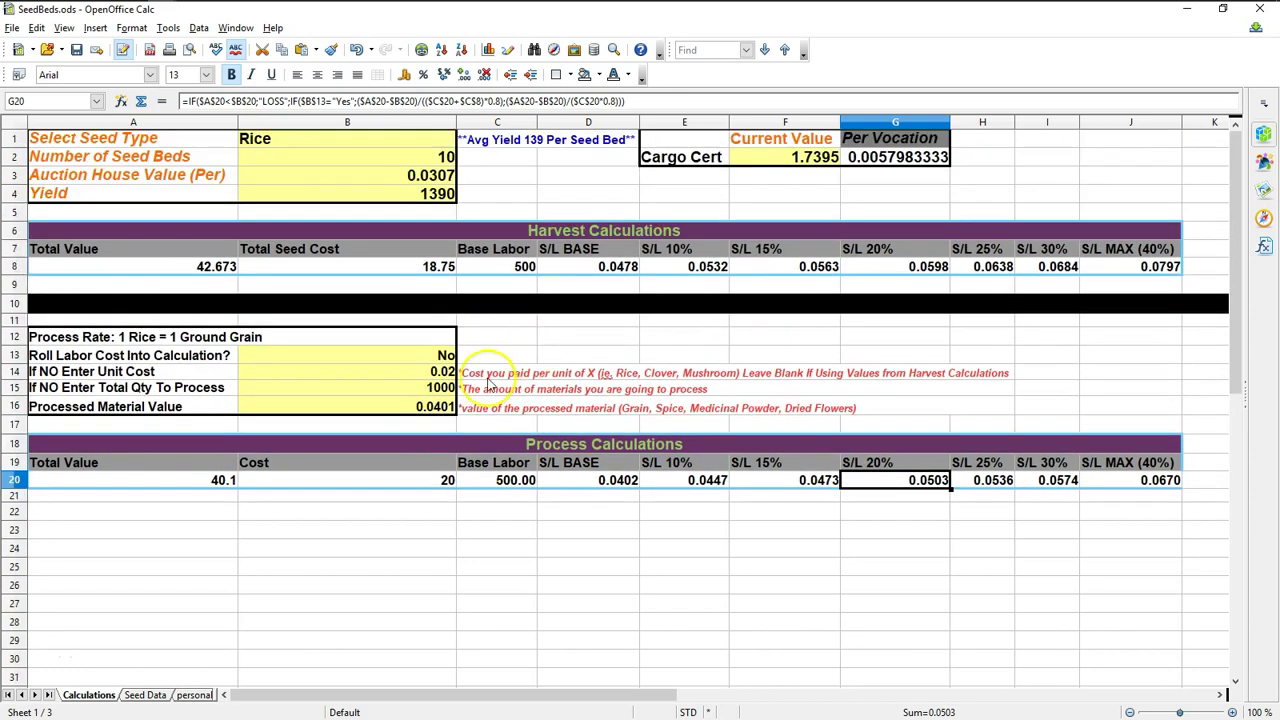
left_click(443, 139)
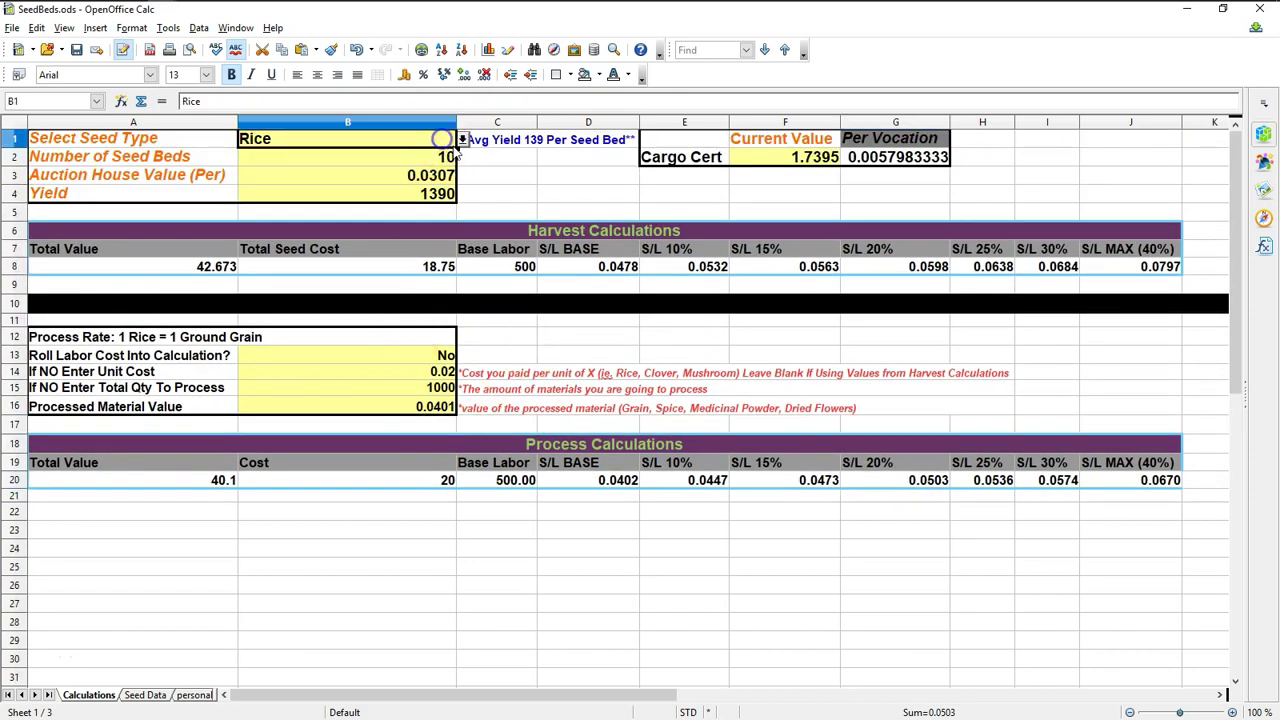
left_click(462, 140)
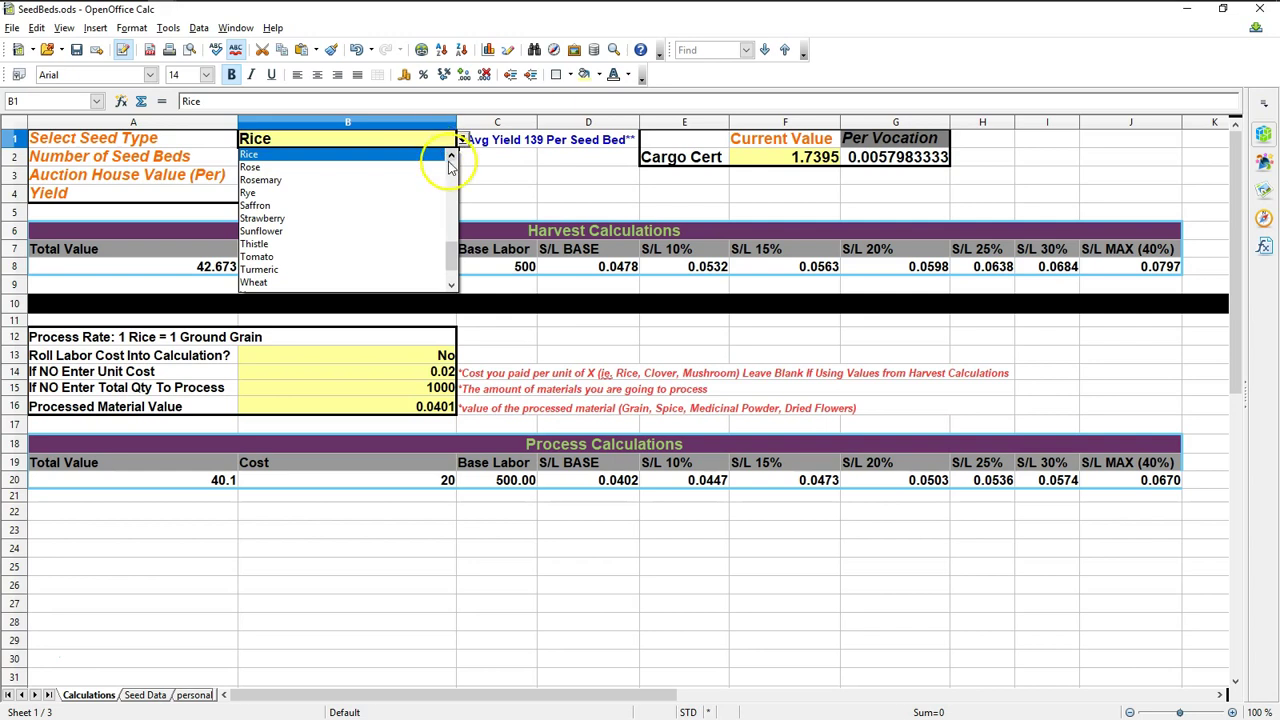
left_click_drag(450, 252, 449, 286)
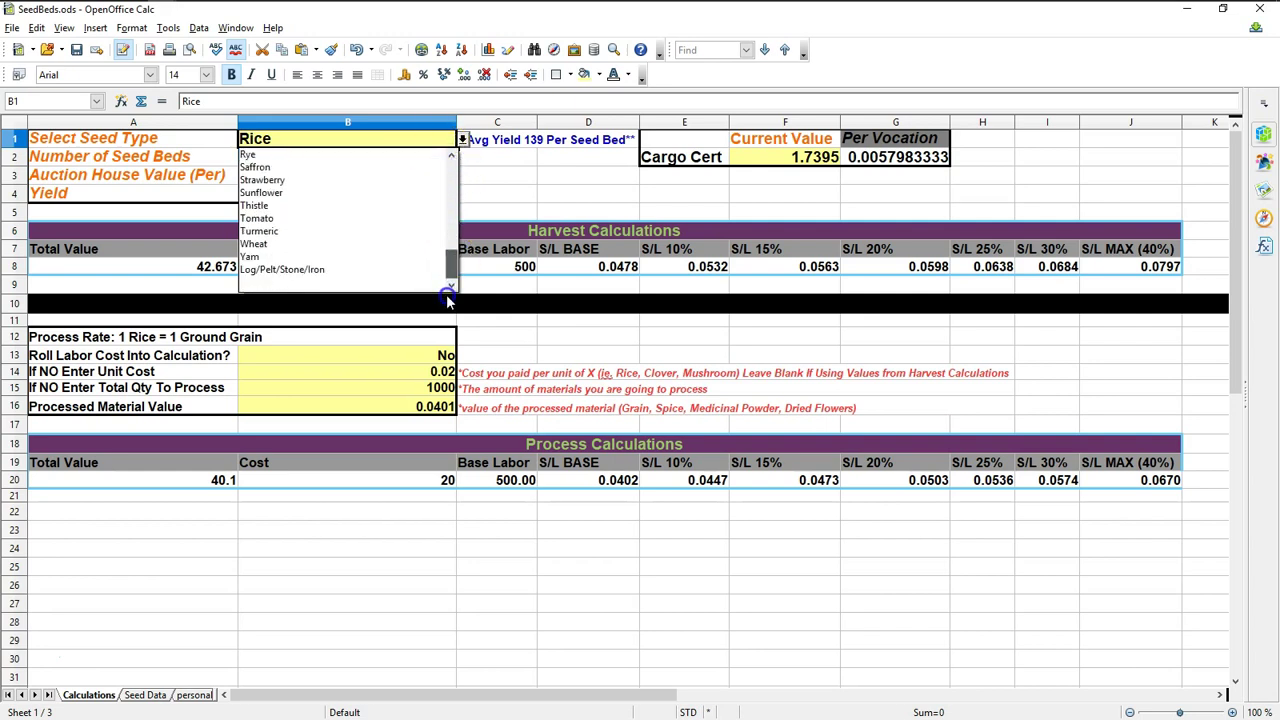
left_click(272, 270)
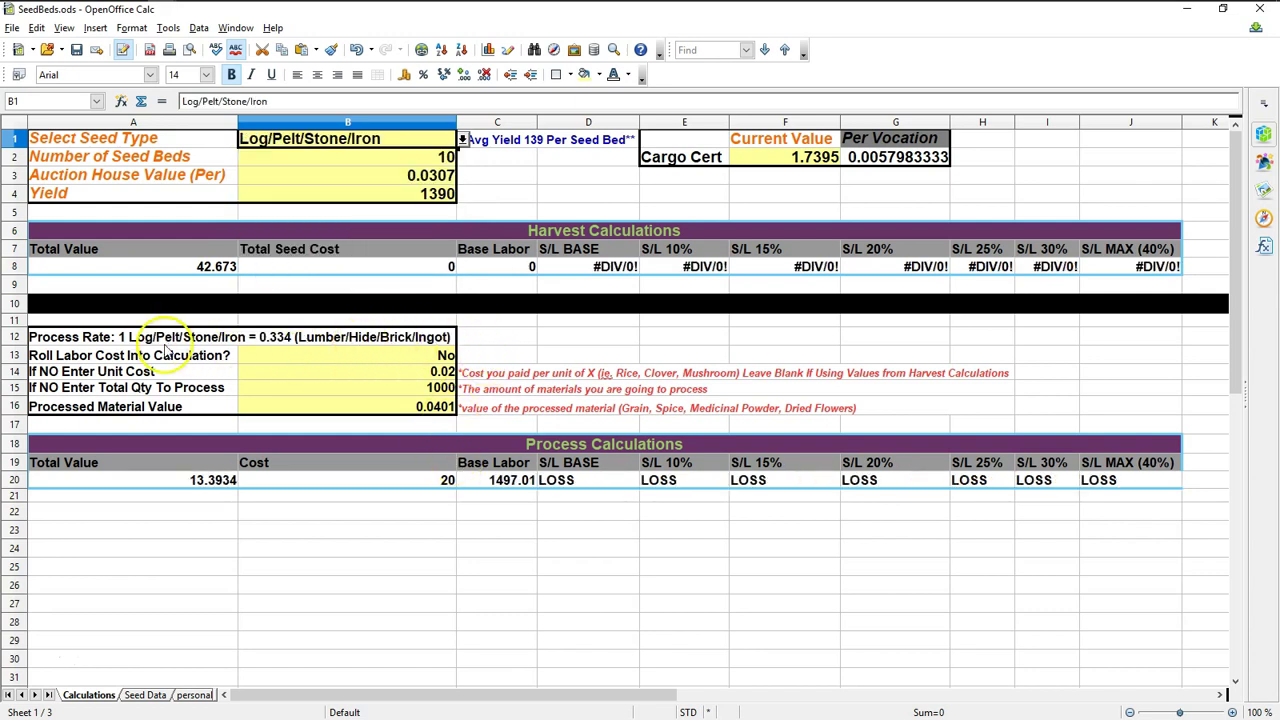
Step: Check the process rate in A12 and choose No for Roll Labor Cost Into Calculation in B13
left_click(164, 343)
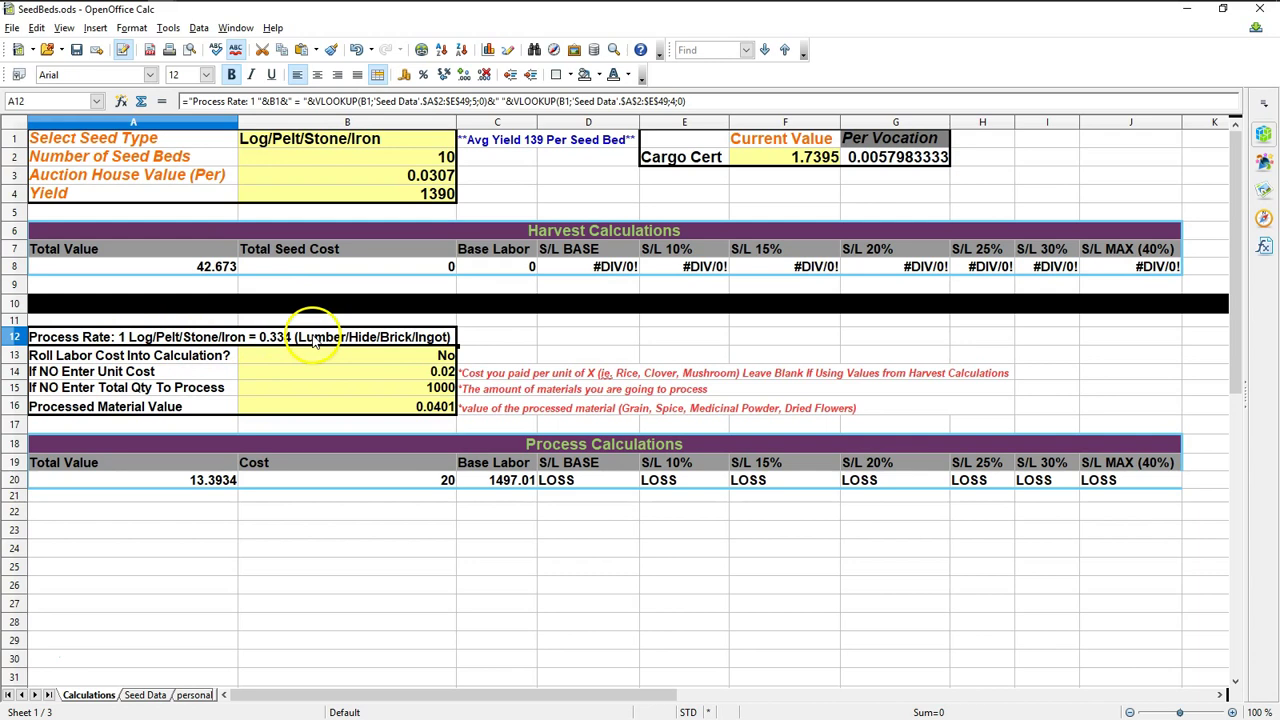
left_click(410, 356)
left_click(463, 356)
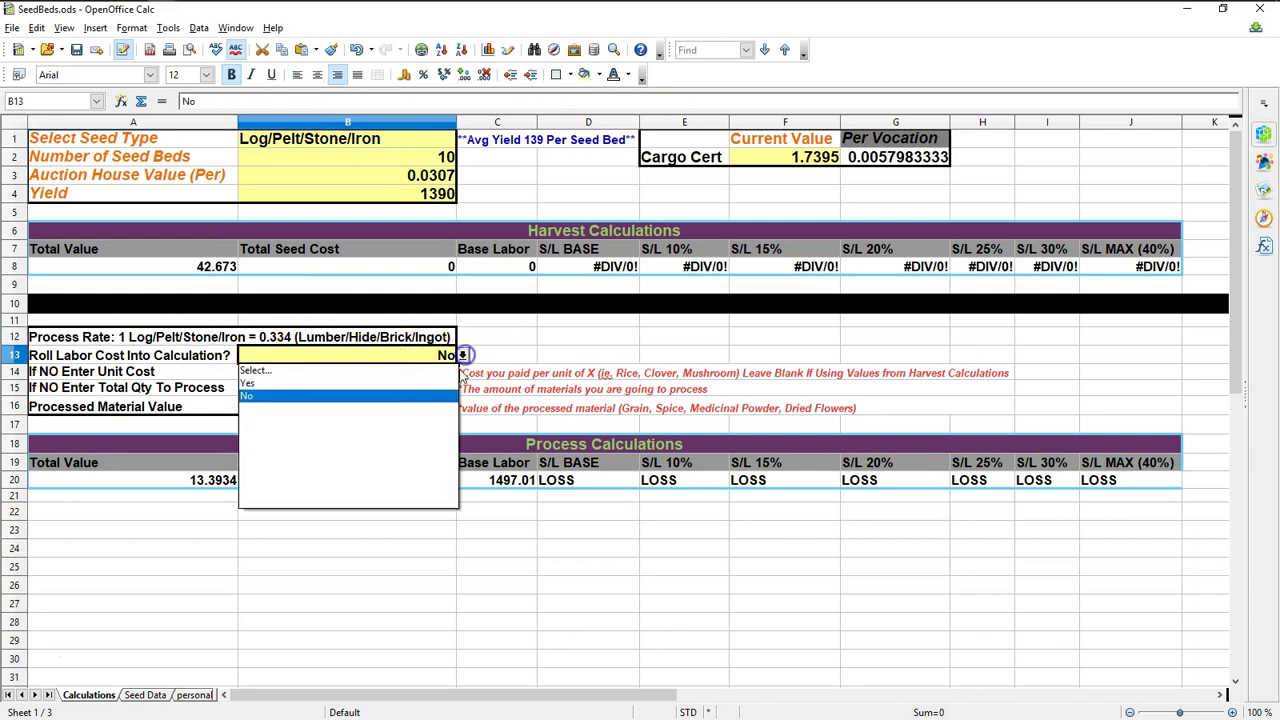
left_click(308, 393)
left_click(432, 373)
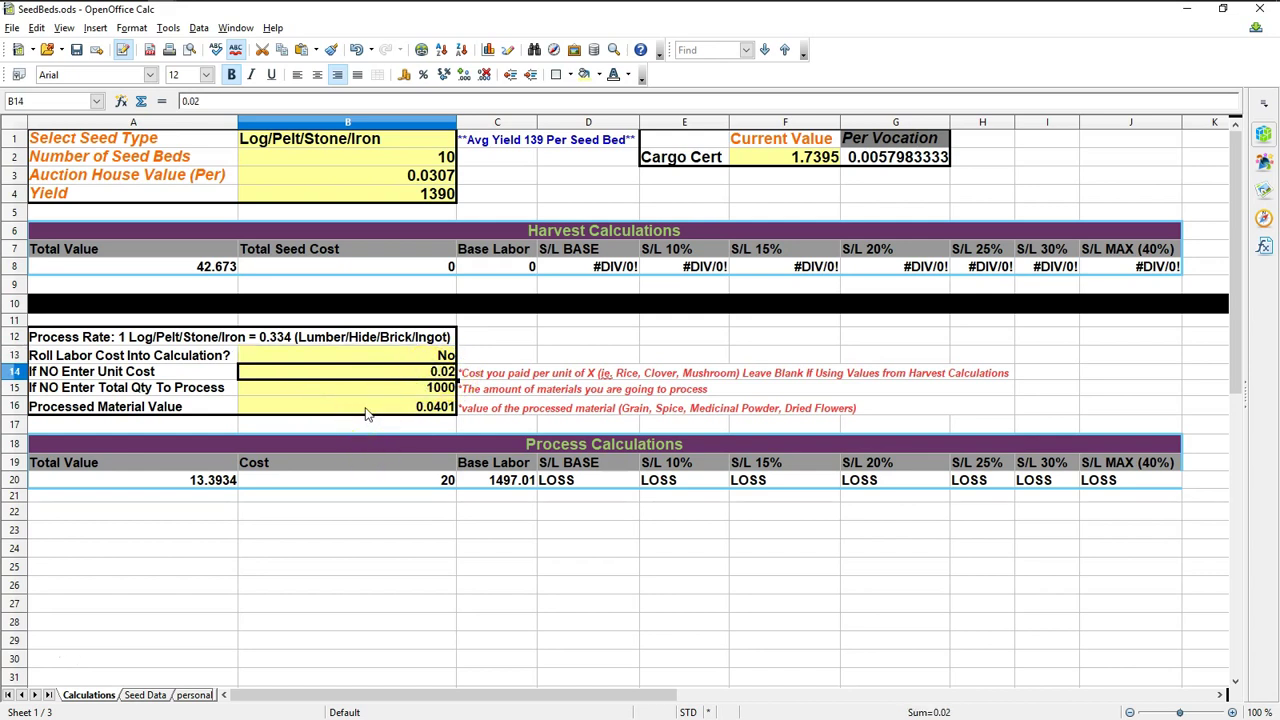
Step: Switch to the game, close the Ground Grain price chart, and search the Auction House for iron ore to check its per-item price
key("alt+Tab")
key("alt+Tab")
key("alt+Tab")
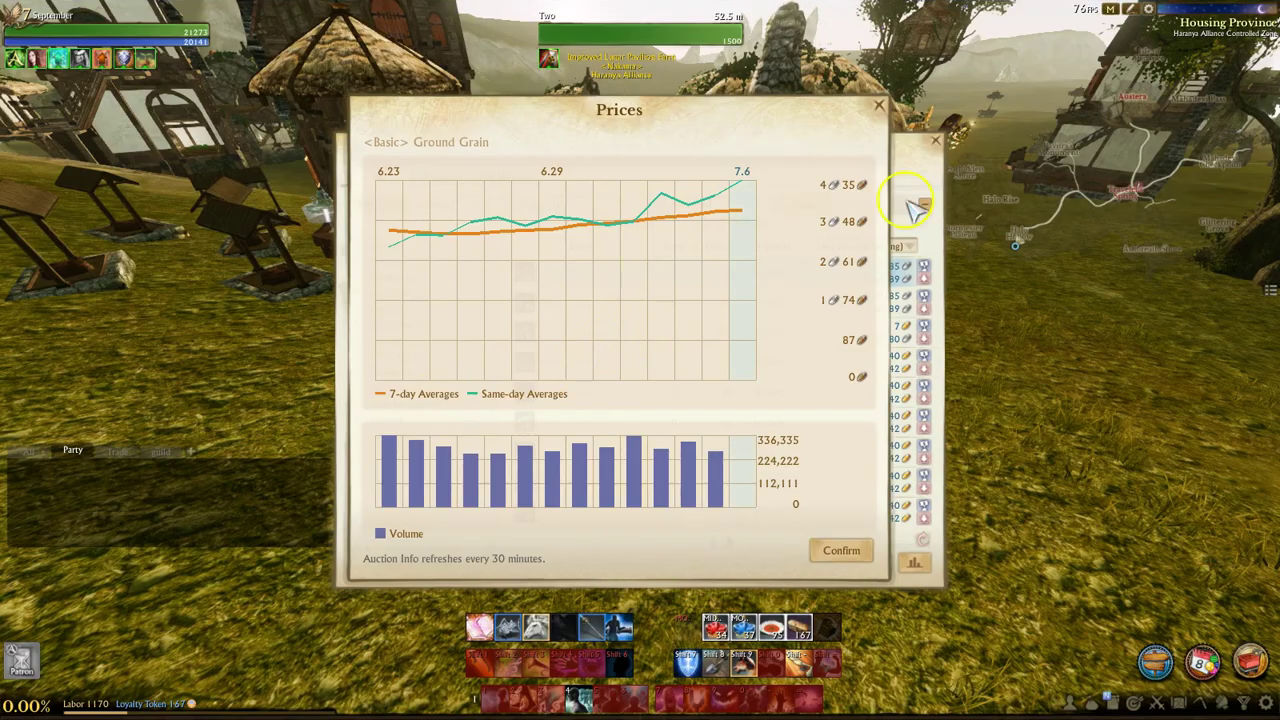
left_click(879, 105)
left_click(735, 207)
type("iron ore")
key("Return")
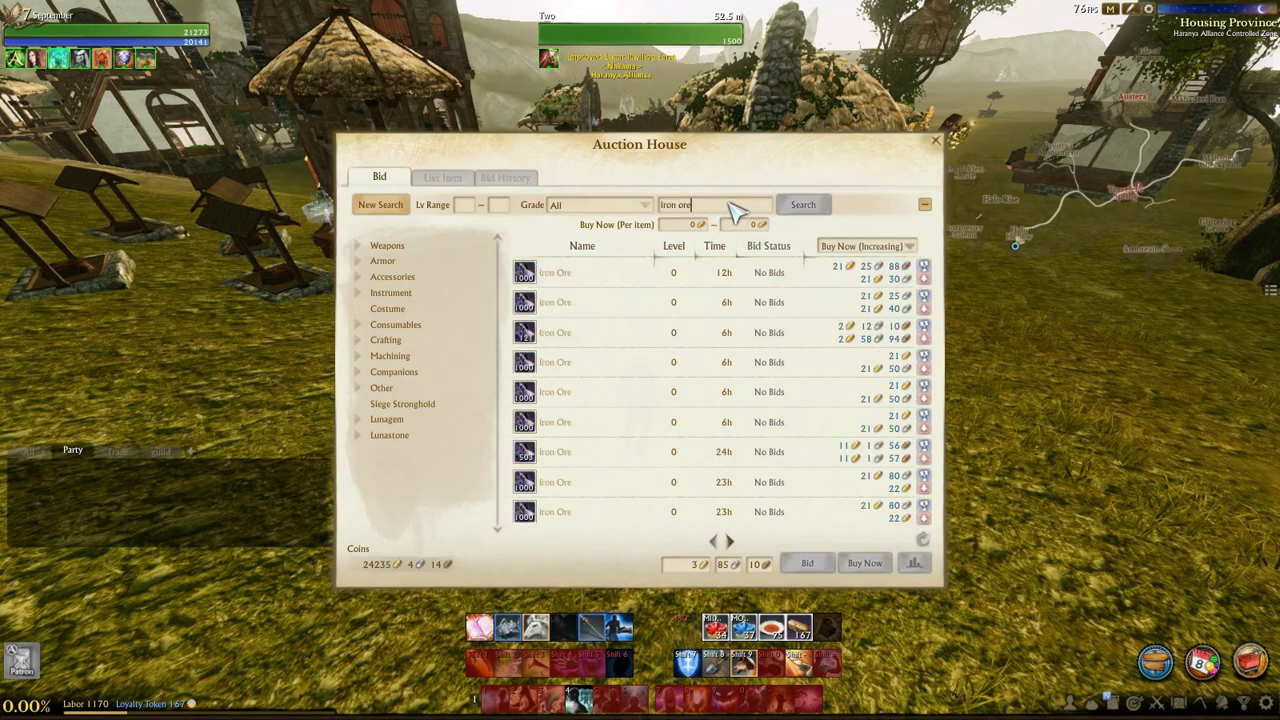
left_click(867, 279)
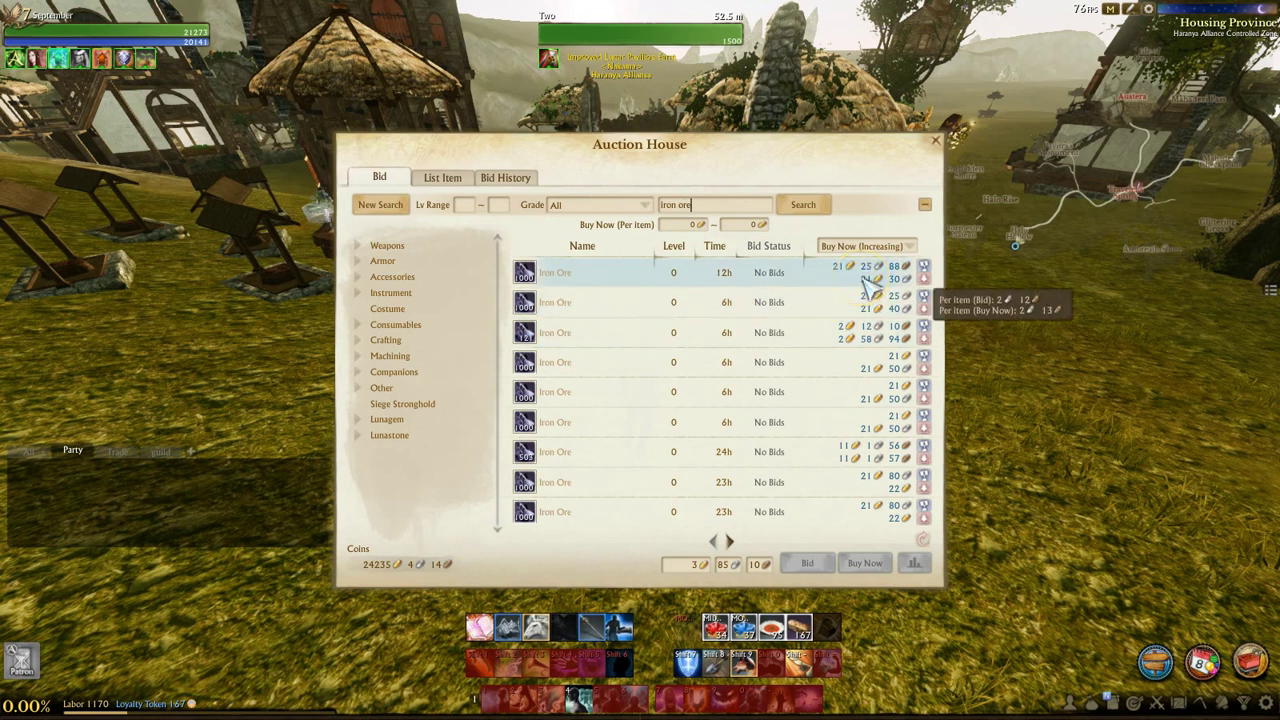
Step: View the price history chart for Iron Ore in the Auction House
left_click_drag(756, 153, 710, 135)
left_click(670, 187)
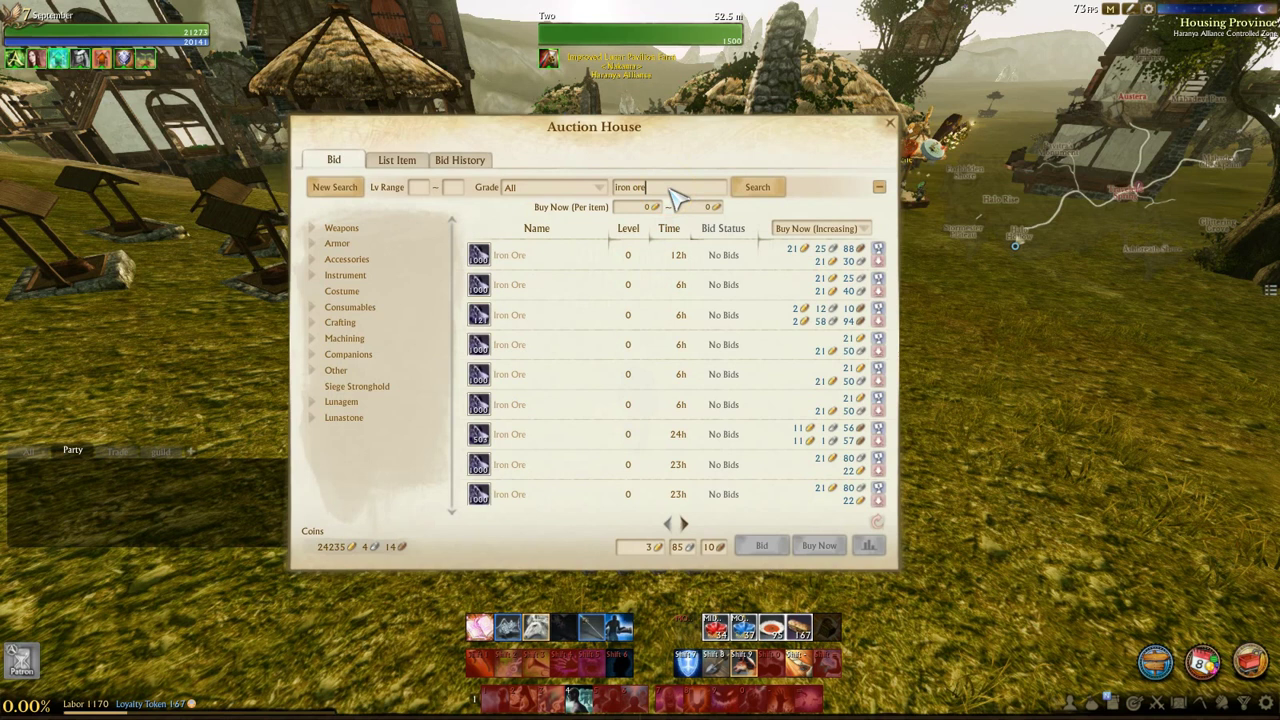
left_click(867, 547)
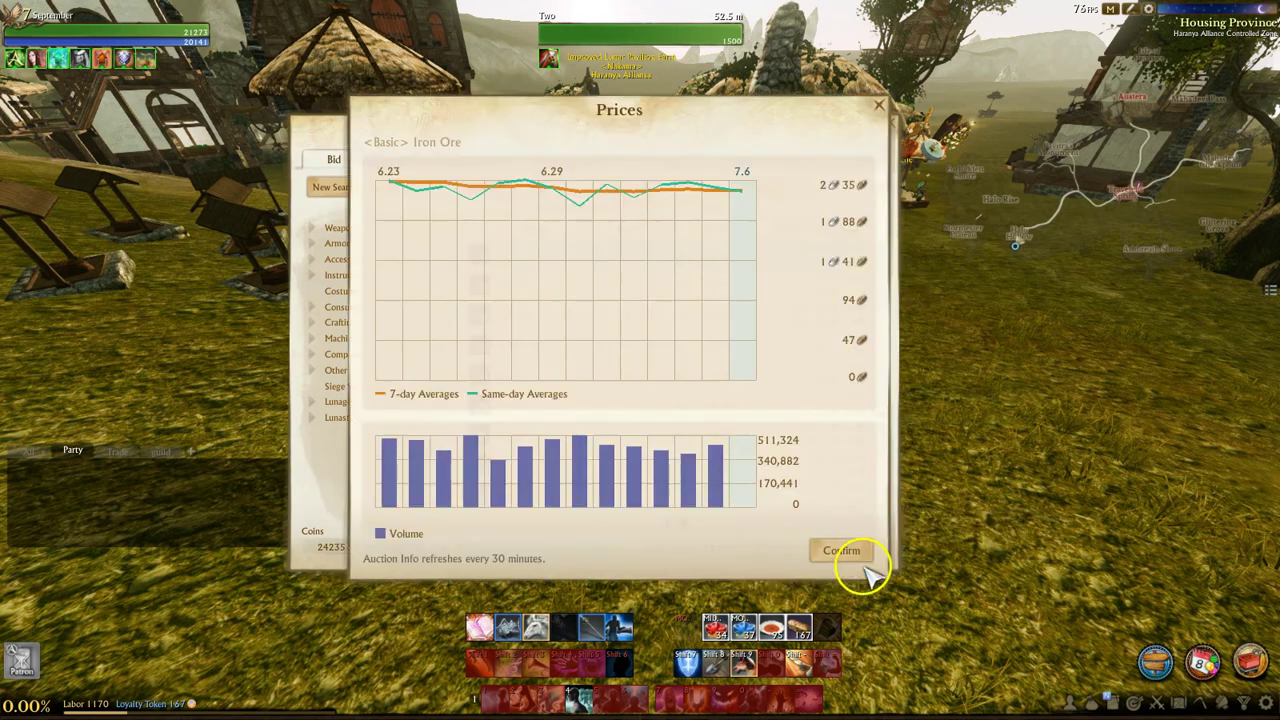
left_click(880, 108)
Step: Return to the SeedBeds spreadsheet and enter a unit cost of 0.0222 in B14
key("alt+Tab")
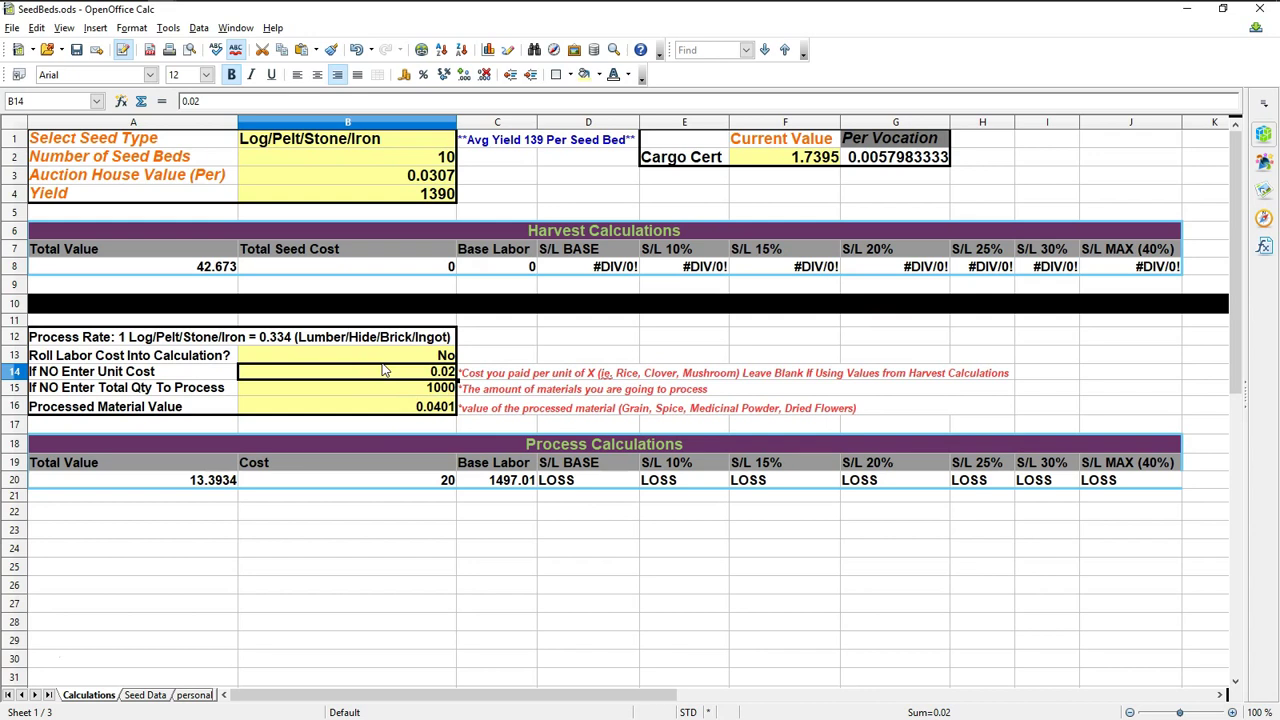
type(".022")
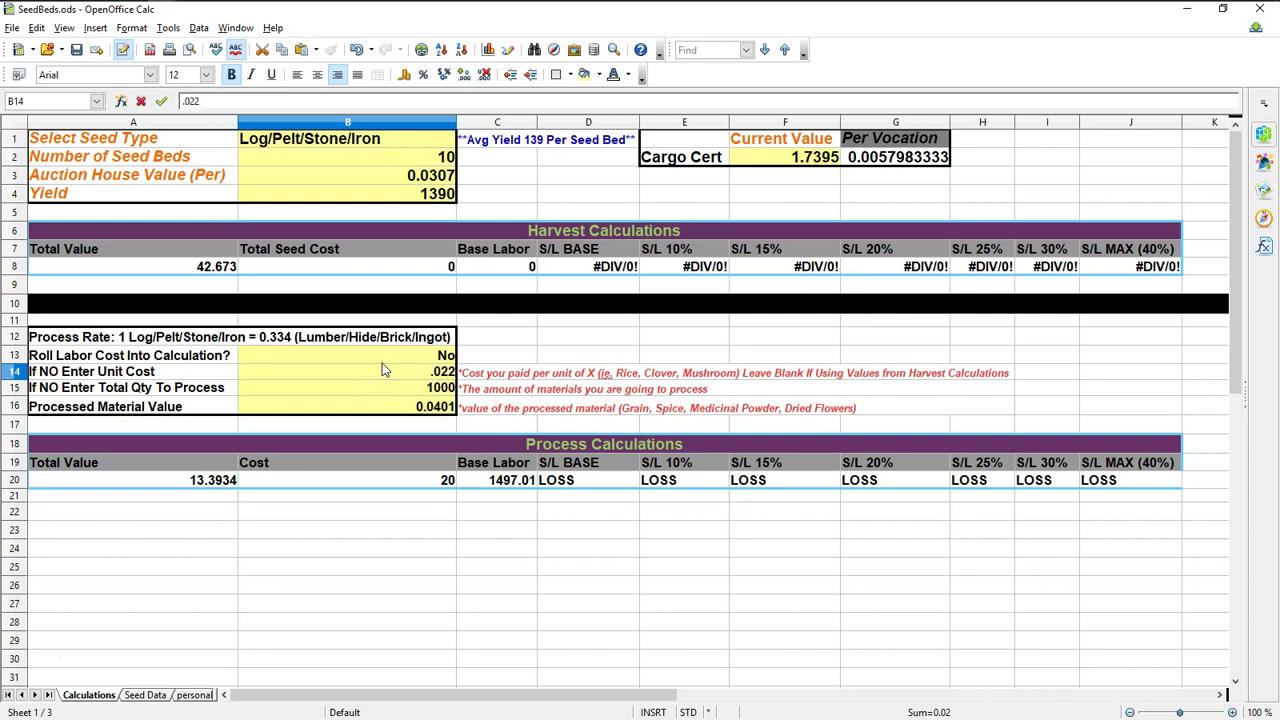
type("2")
left_click(486, 352)
left_click(440, 389)
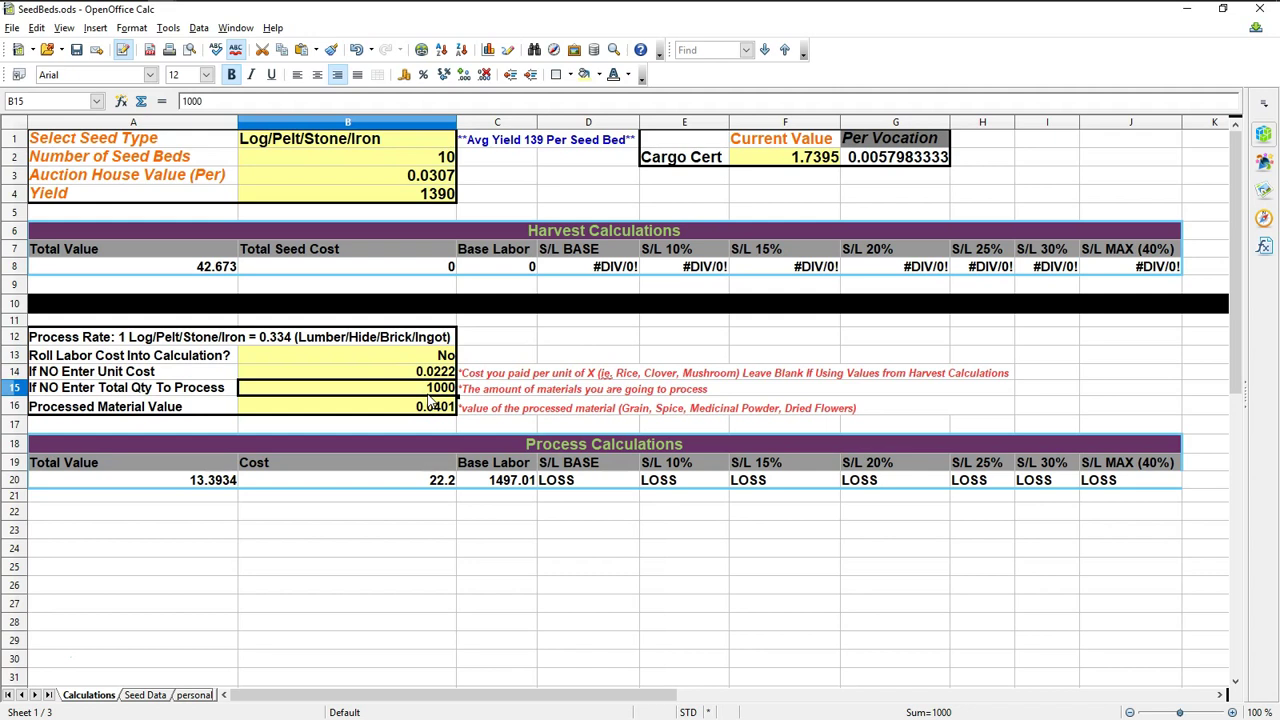
Step: Switch to the game, search the Auction House for iron ingot, and examine its price history chart for the latest days
left_click(428, 407)
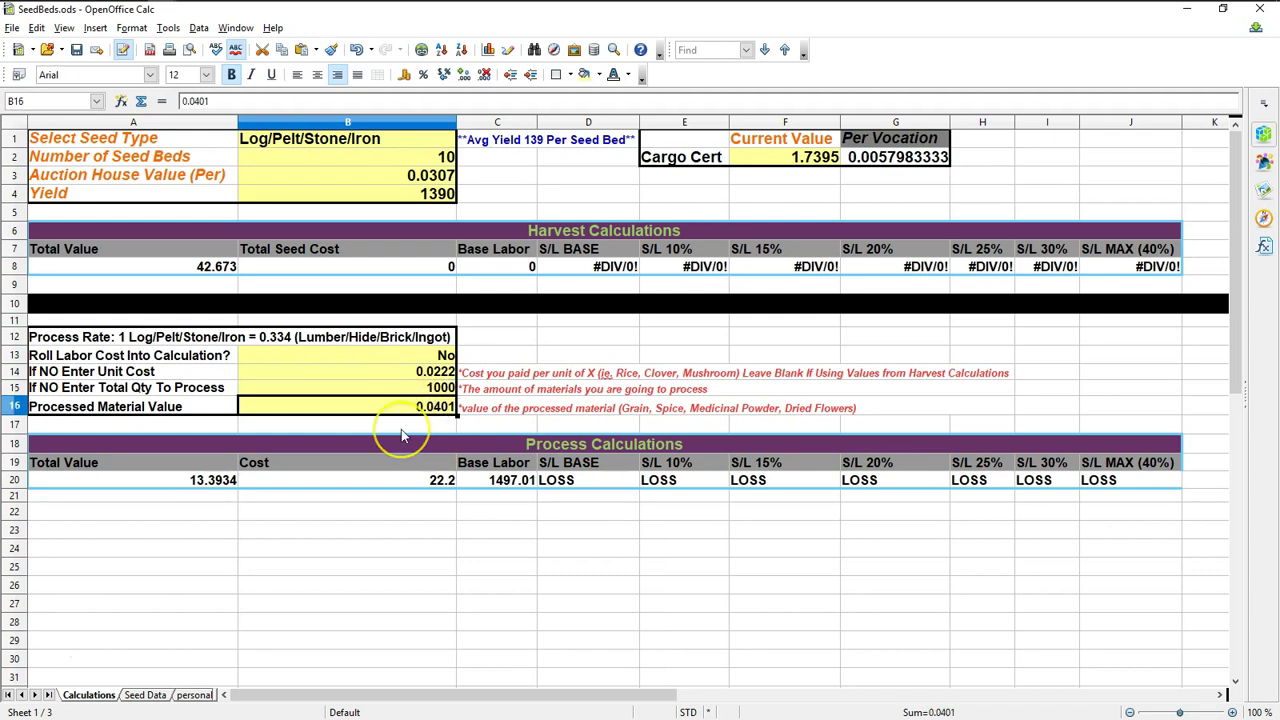
key("alt+Tab")
left_click(660, 189)
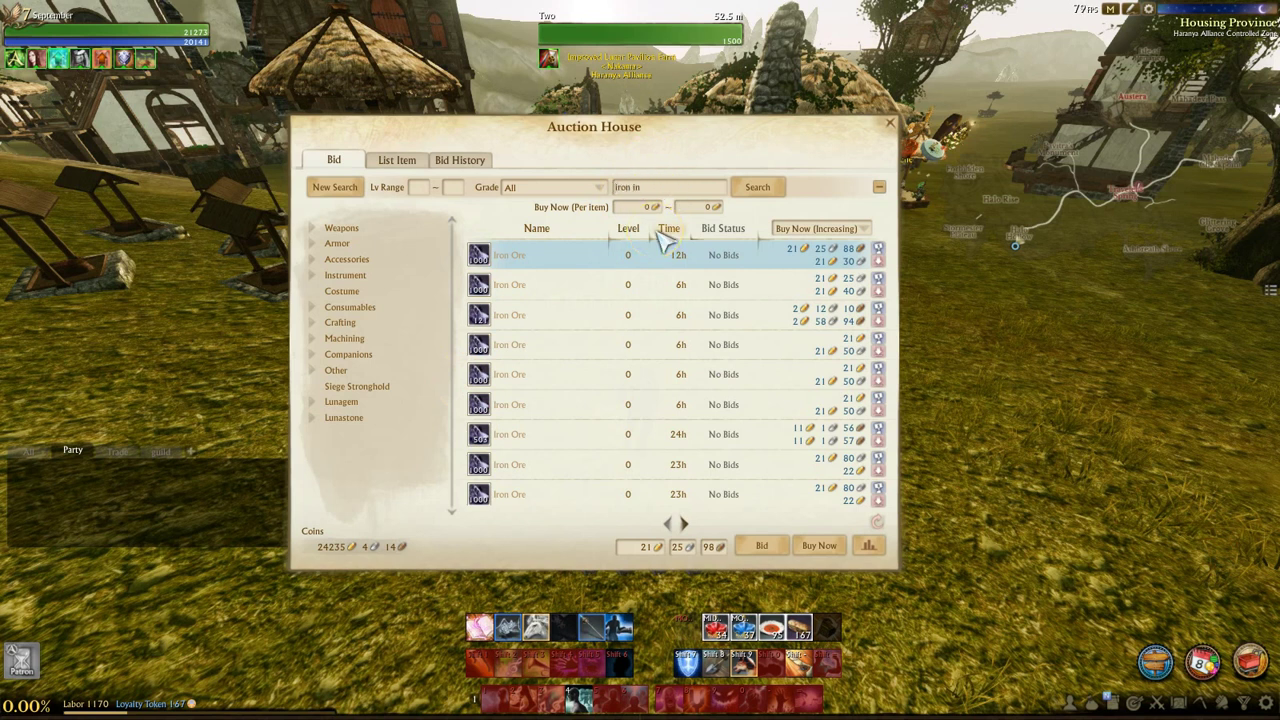
key("Return")
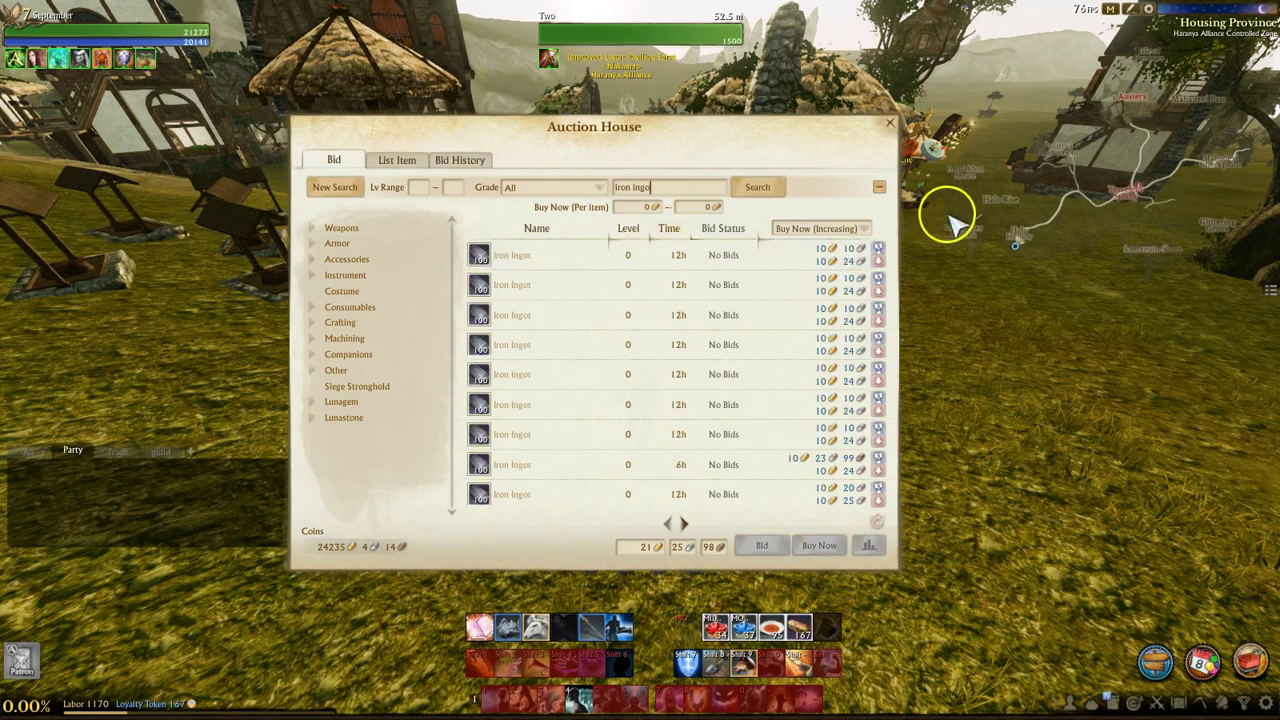
left_click(790, 258)
left_click(868, 548)
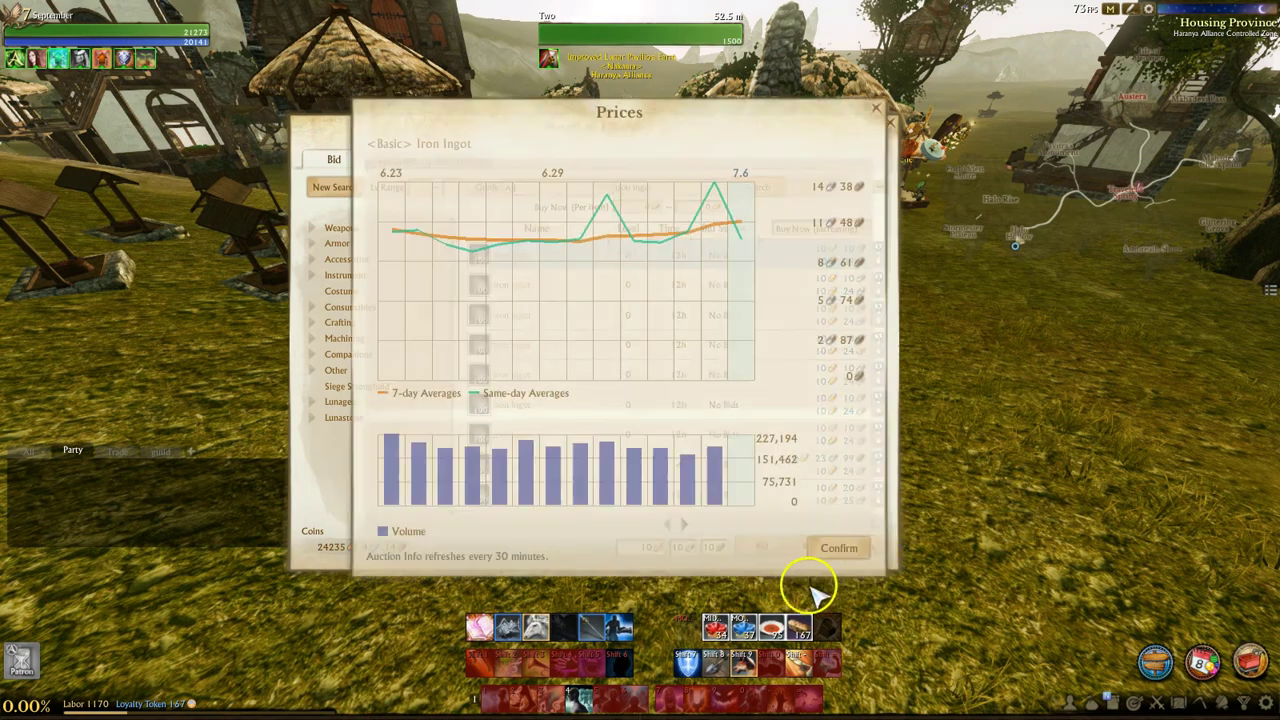
mouse_move(736, 500)
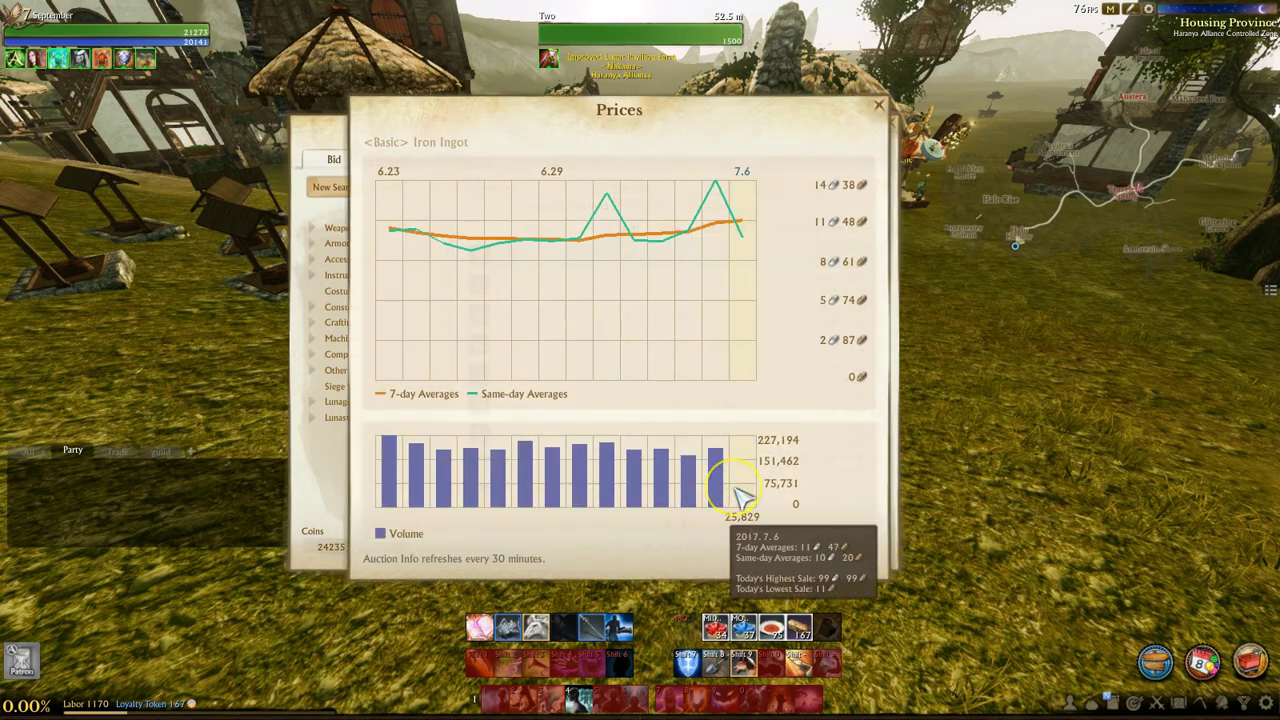
left_click(722, 487)
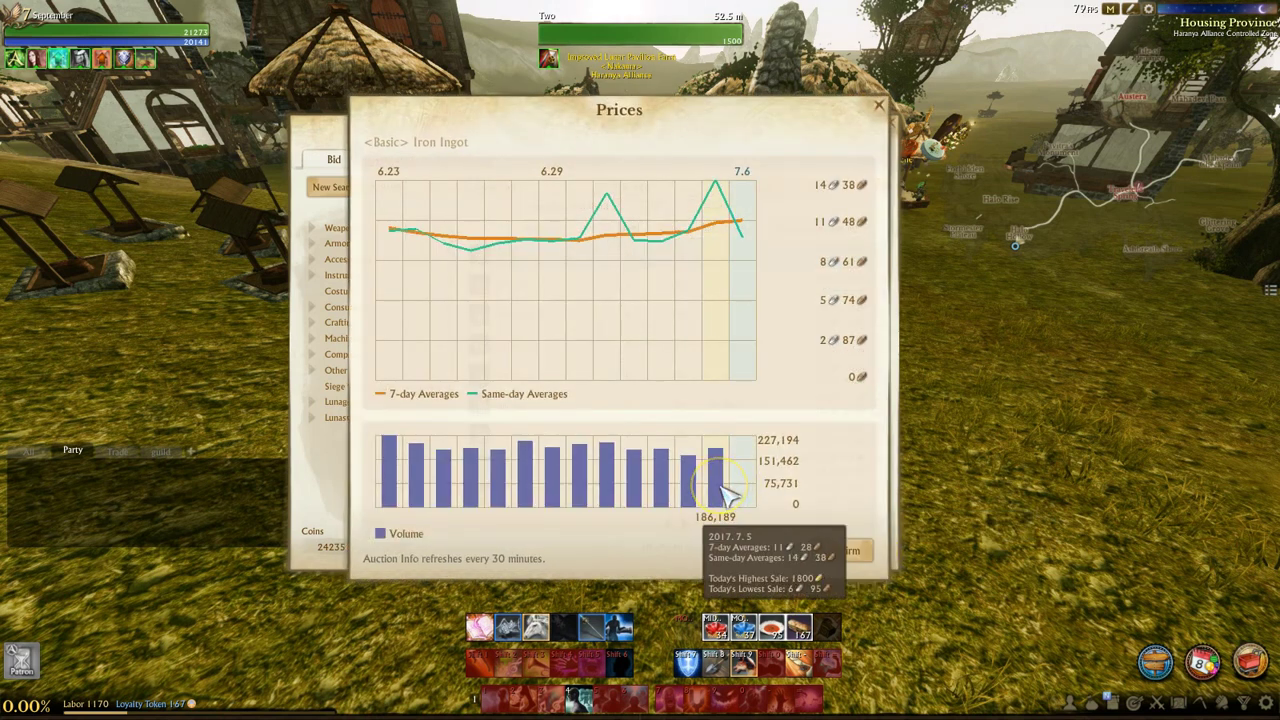
Step: Return to the SeedBeds spreadsheet and enter a processed material value of 0.1124 in B16
key("alt+Tab")
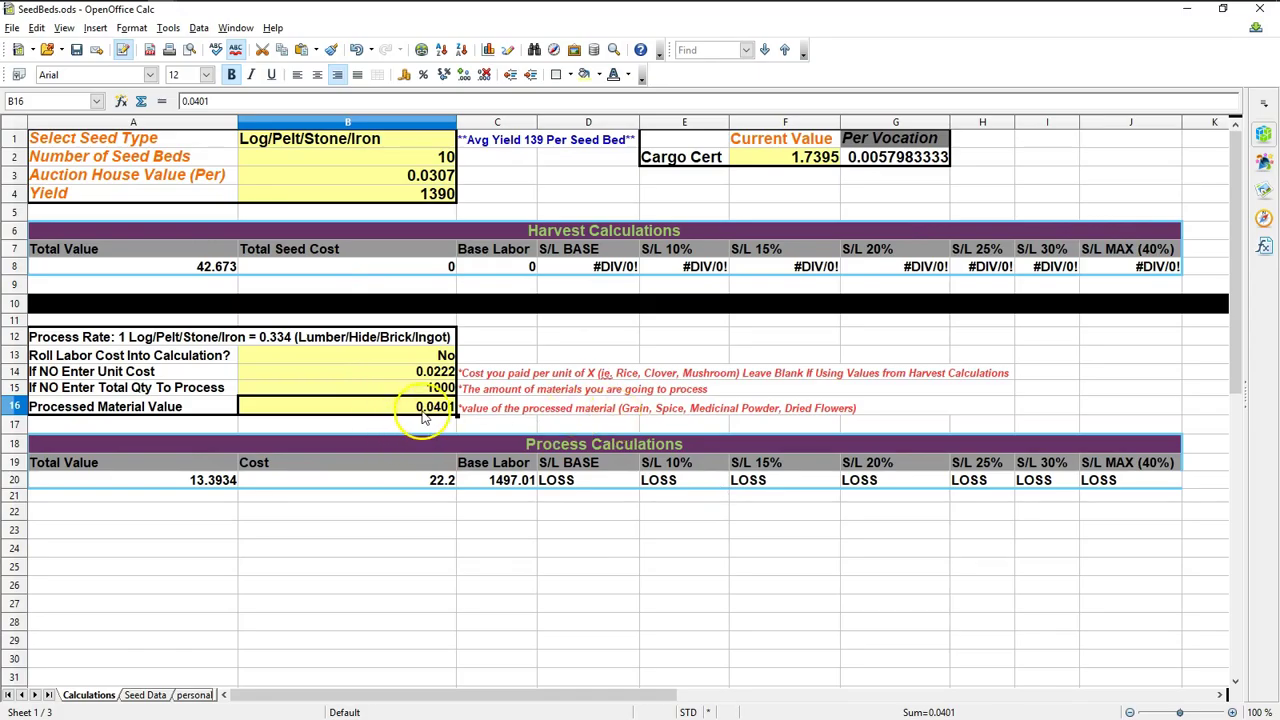
type(".1124")
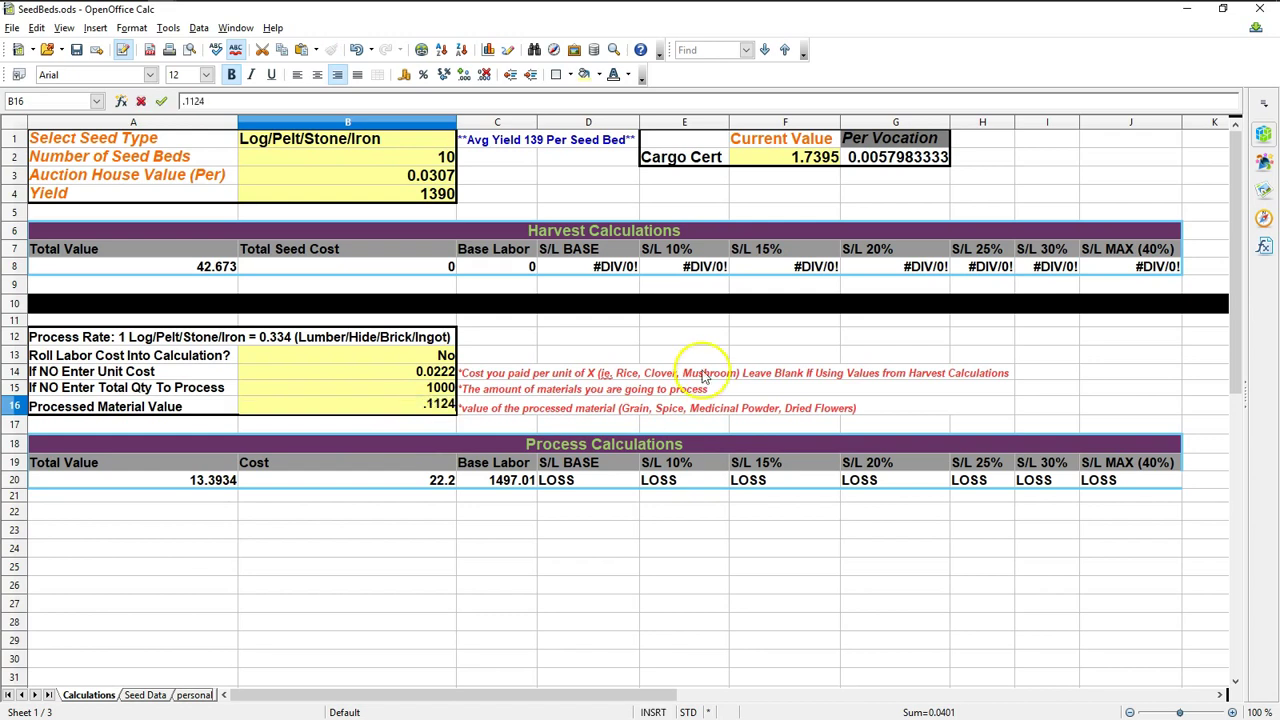
left_click(628, 360)
key("Return")
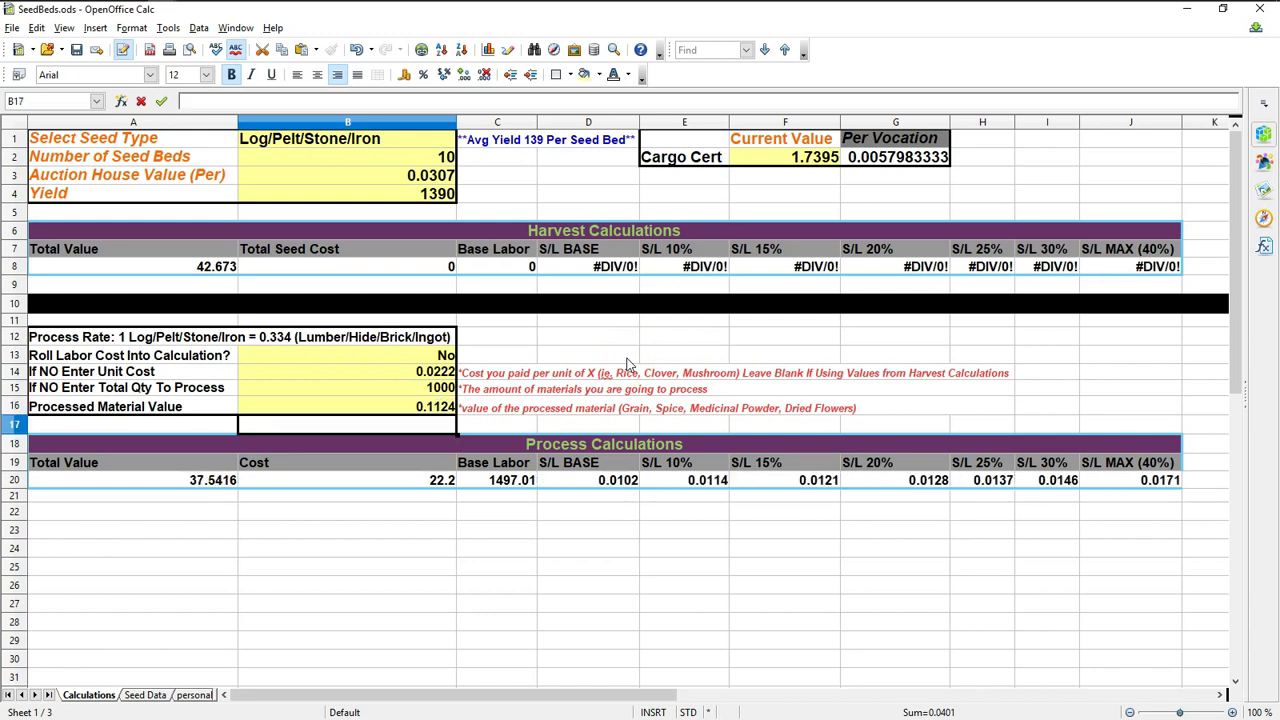
Step: Compare the S/L BASE result in D20 with the S/L MAX (40%) result in J20 under Process Calculations
left_click(616, 484)
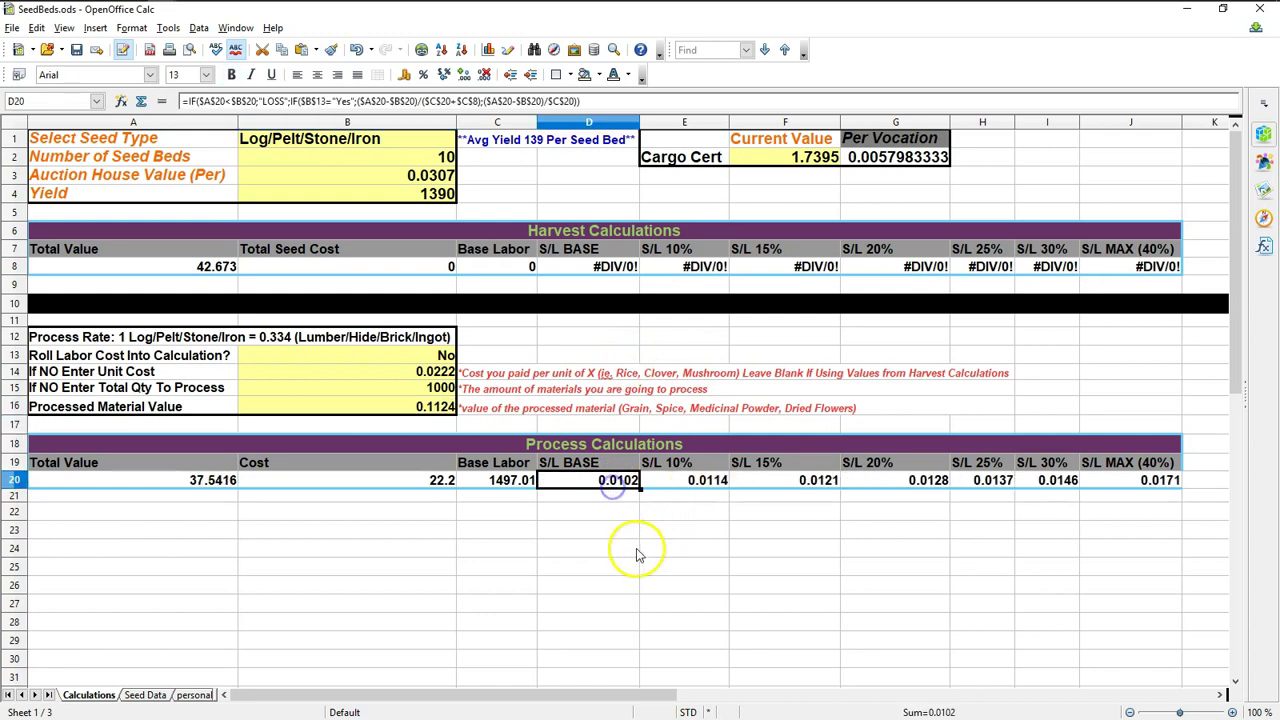
scroll(634, 549, "down", 1)
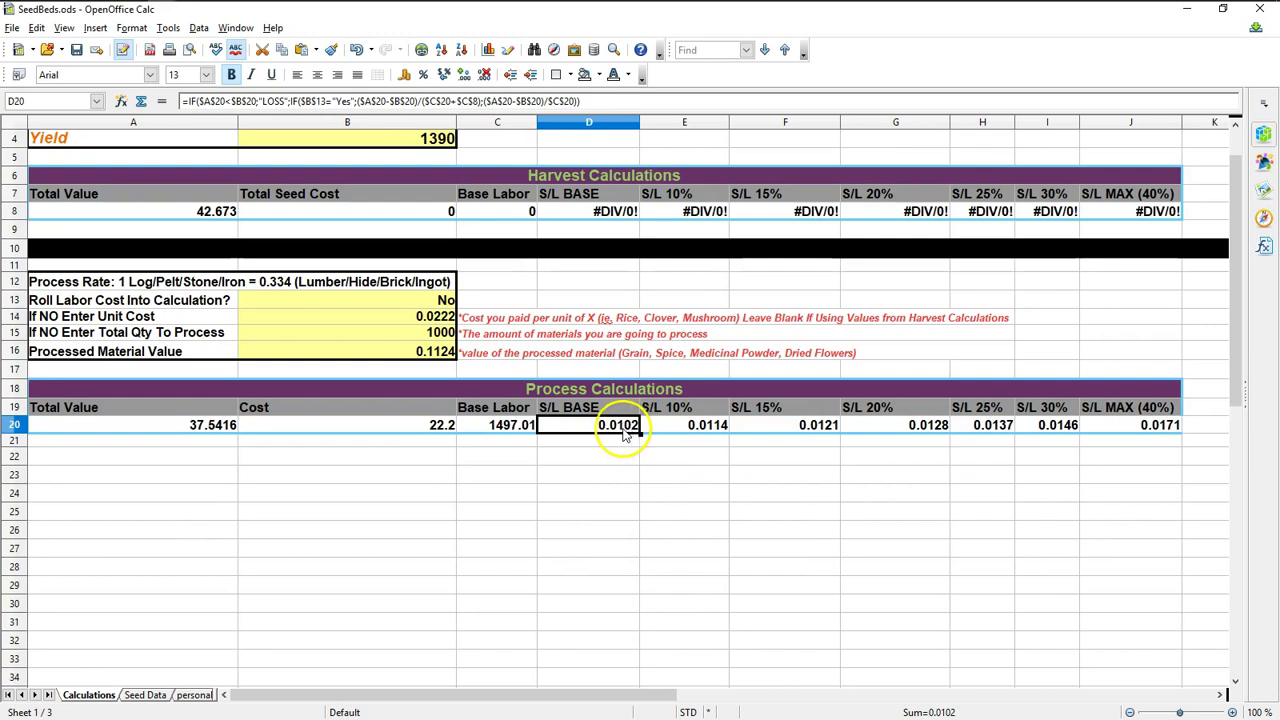
left_click(586, 412)
left_click_drag(590, 457, 598, 472)
left_click_drag(592, 410, 603, 429)
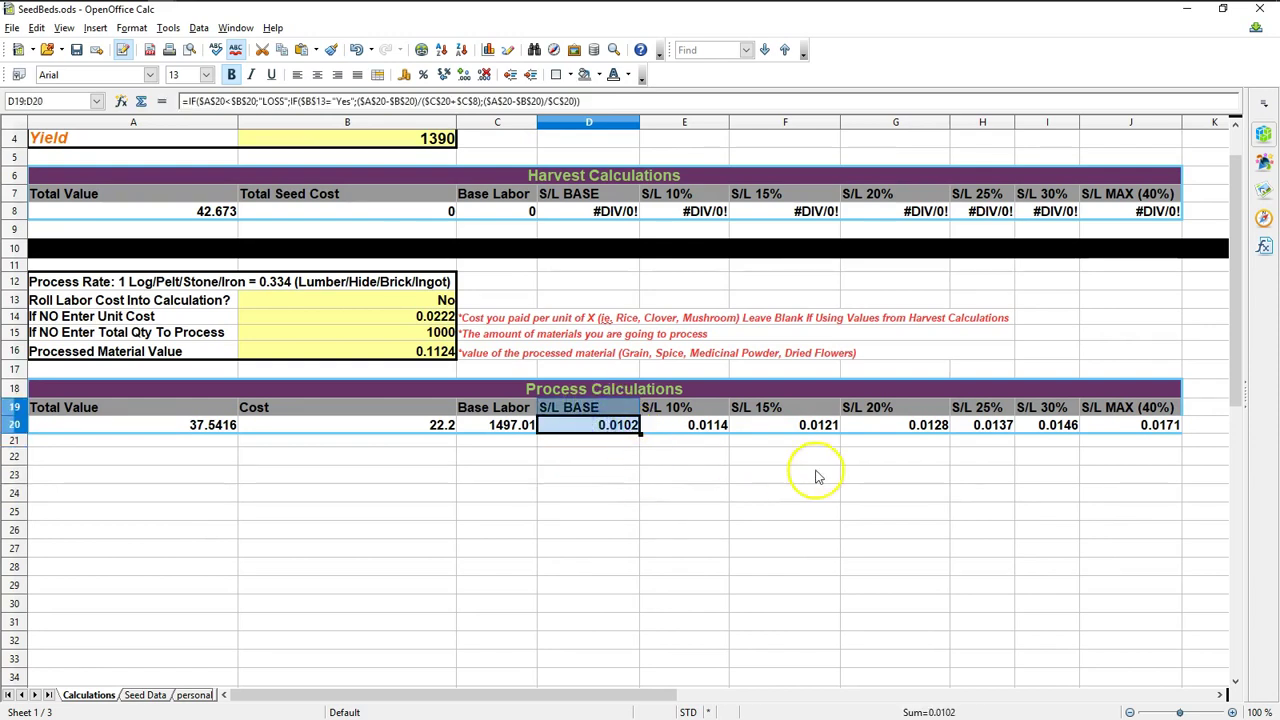
left_click_drag(1150, 408, 1140, 426)
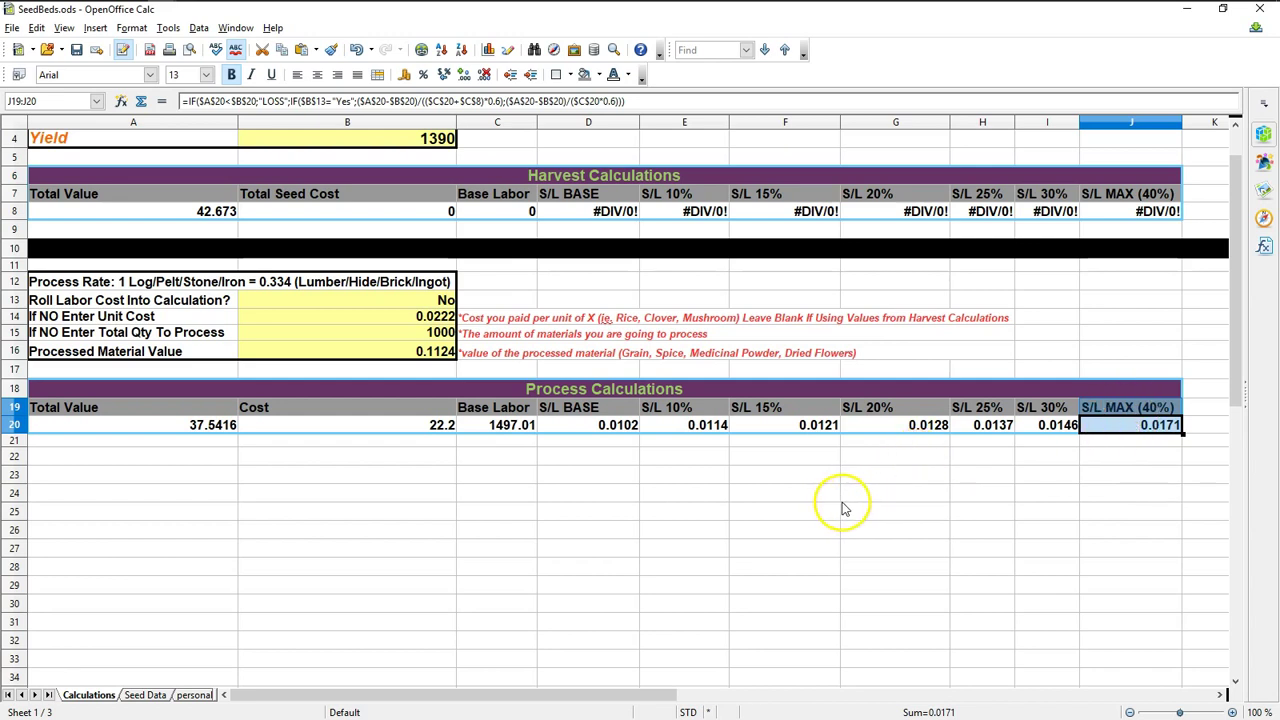
left_click(582, 427)
left_click(1148, 425)
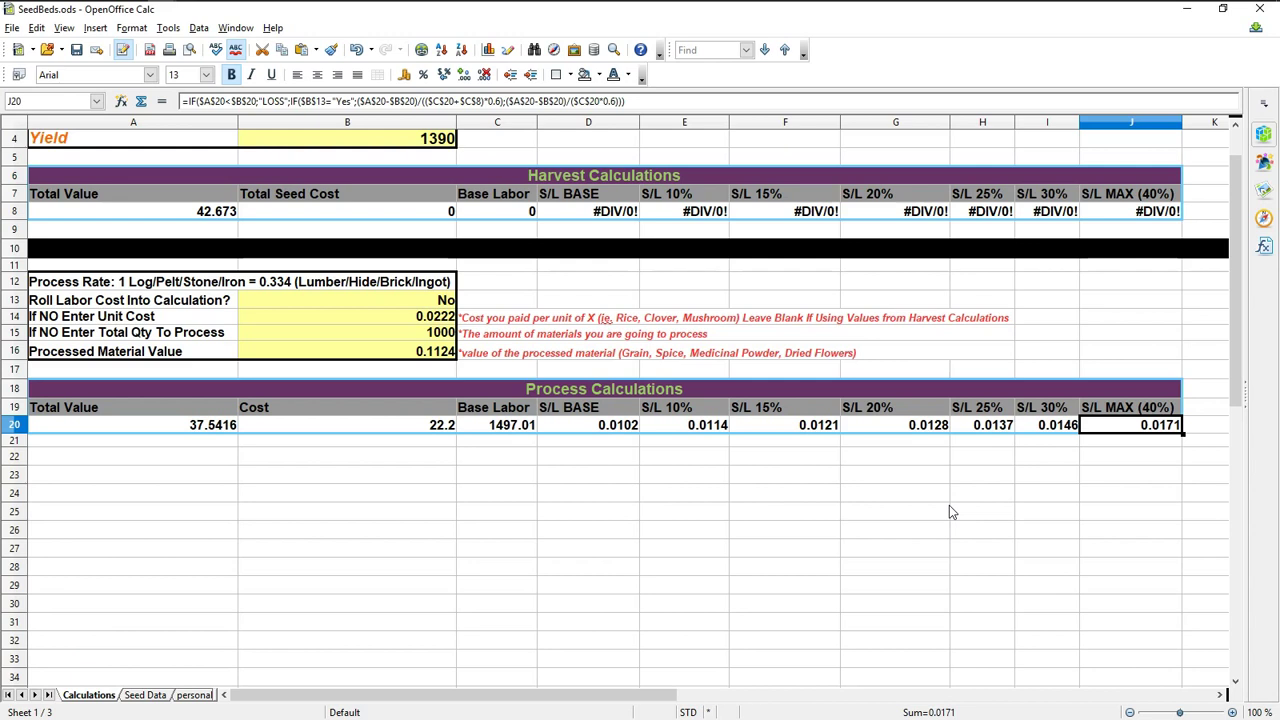
Step: Highlight the whole calculator range A1:J20 on the Calculations sheet, and clear the selection
left_click(365, 538)
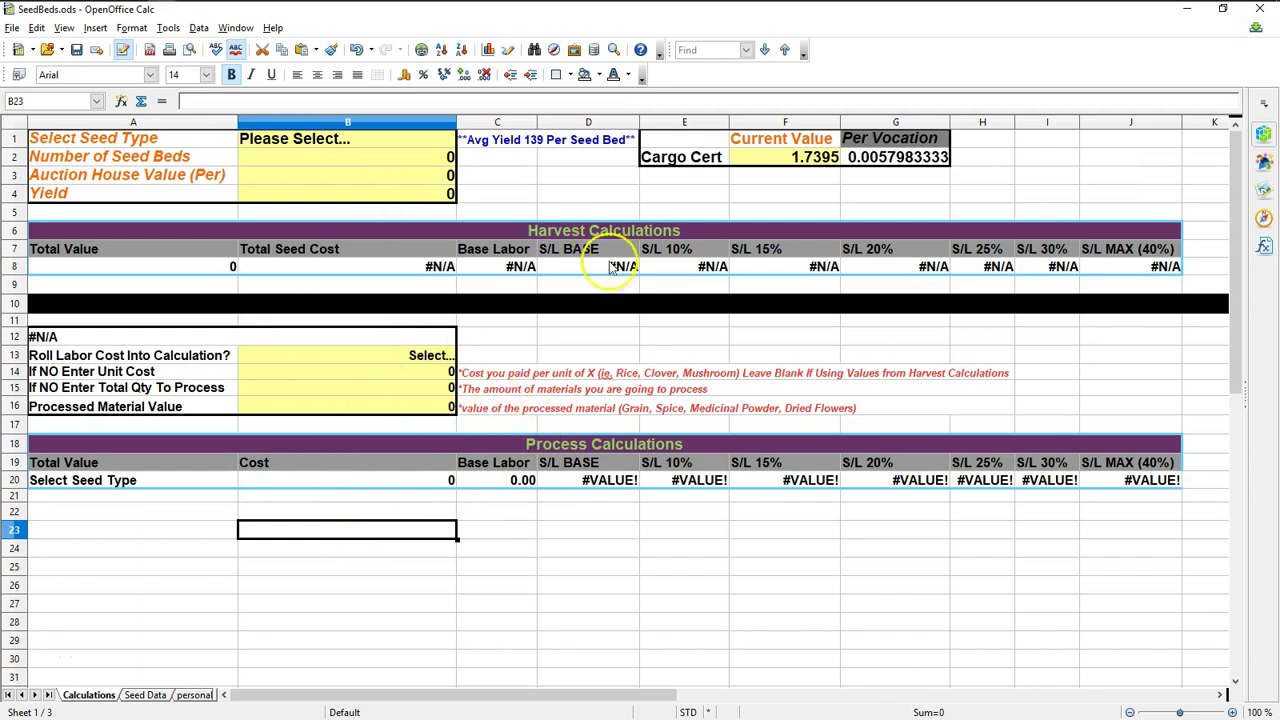
left_click_drag(135, 139, 1153, 493)
left_click(956, 569)
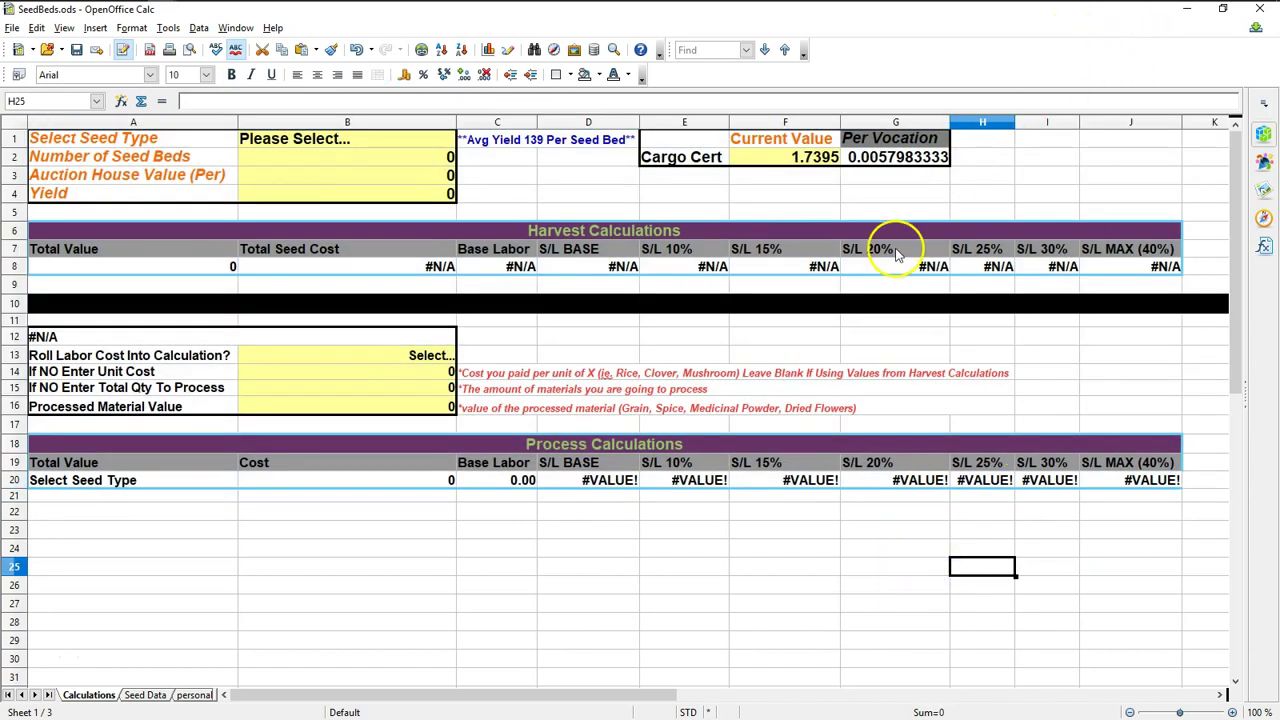
Step: Switch to the game, close the Iron Ingot price chart and the Auction House, and walk the character forward
key("alt+Tab")
key("alt+Tab")
key("alt+Tab")
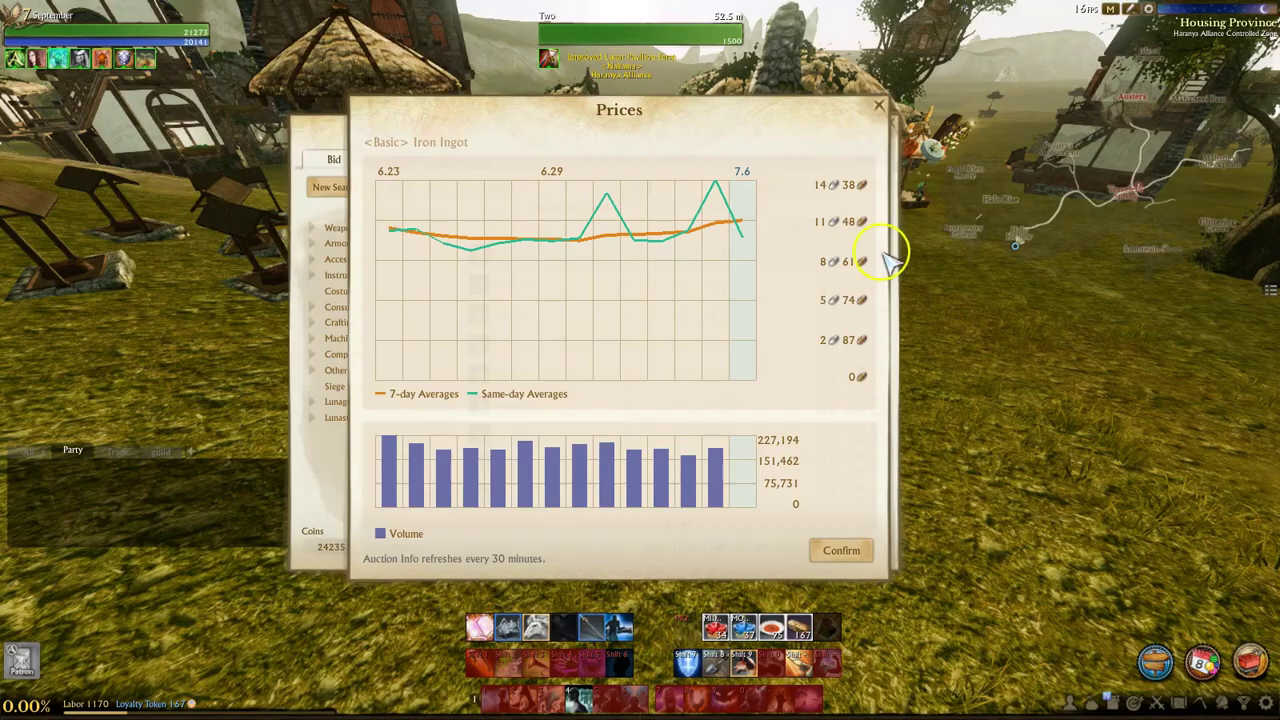
left_click(879, 105)
left_click(878, 137)
left_click_drag(878, 137, 668, 282)
key("w")
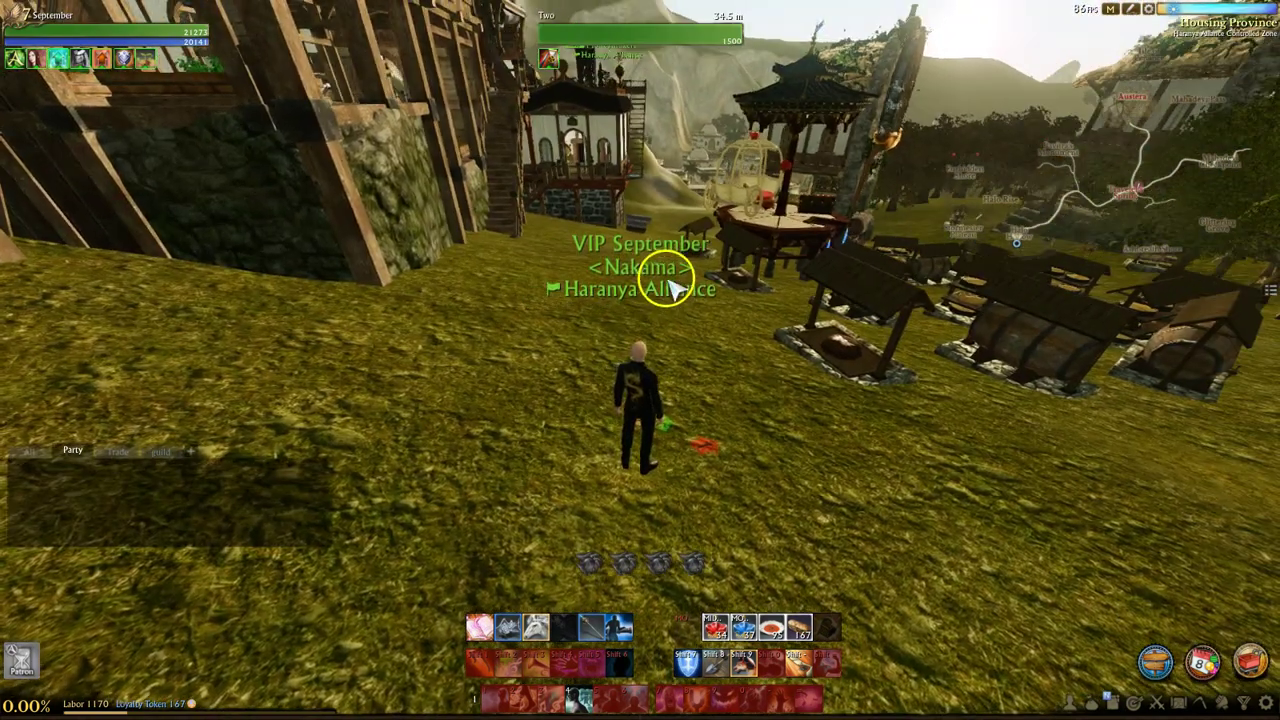
Step: Look at the Award section's Loyalty items in the Marketplace, and close the Marketplace
left_click(1250, 662)
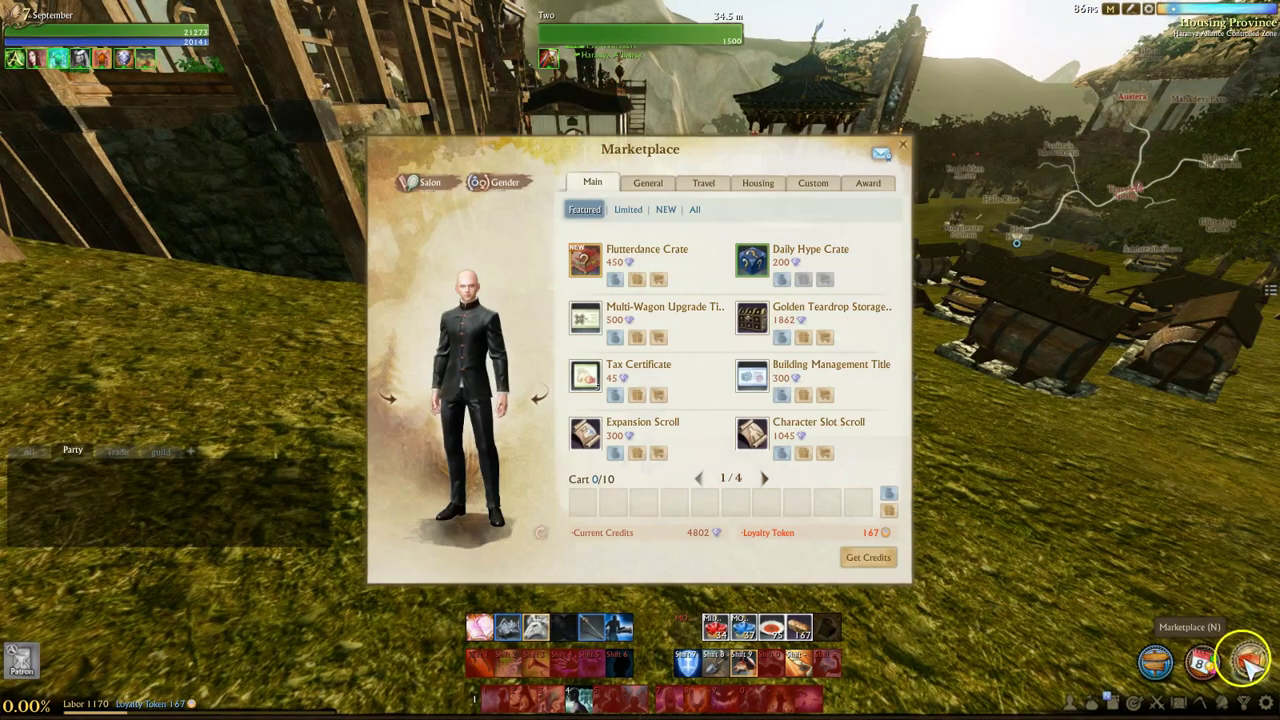
left_click(870, 186)
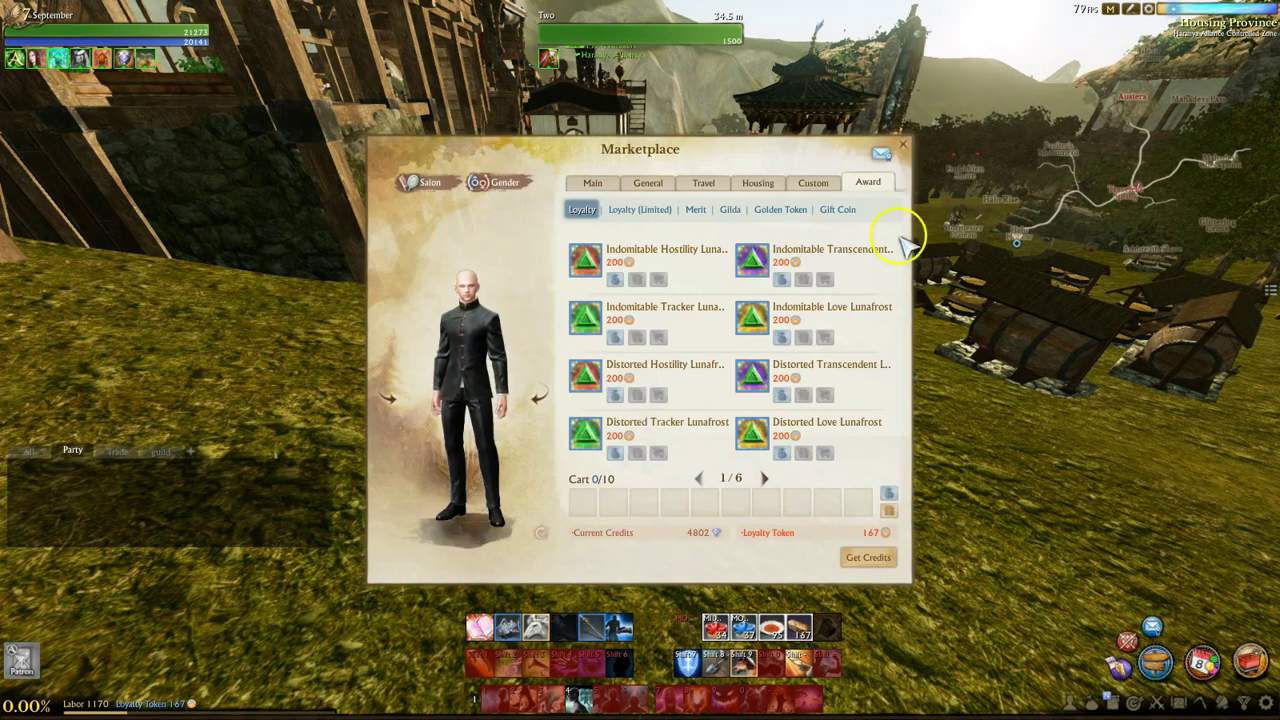
key("Escape")
Step: Open the Auction House and search it for WTF and XL, moving its window aside
left_click(1120, 668)
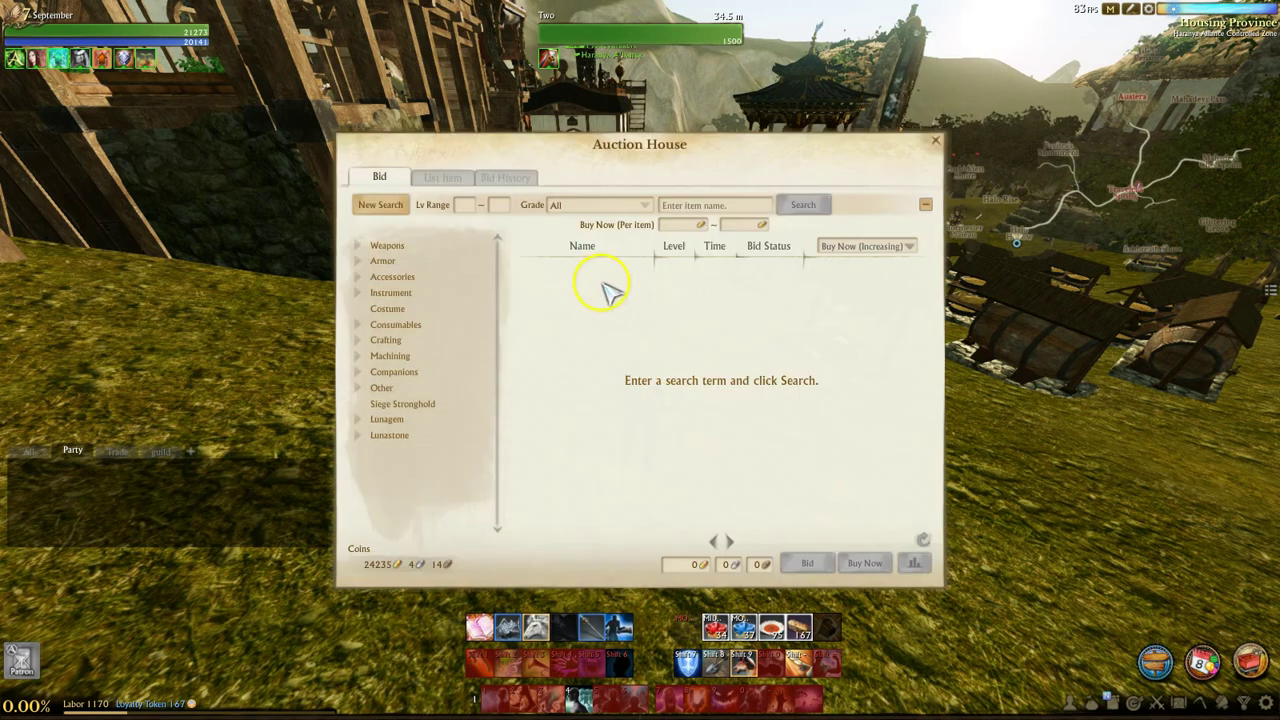
left_click(700, 204)
type("WTF")
key("Return")
left_click_drag(729, 229, 933, 123)
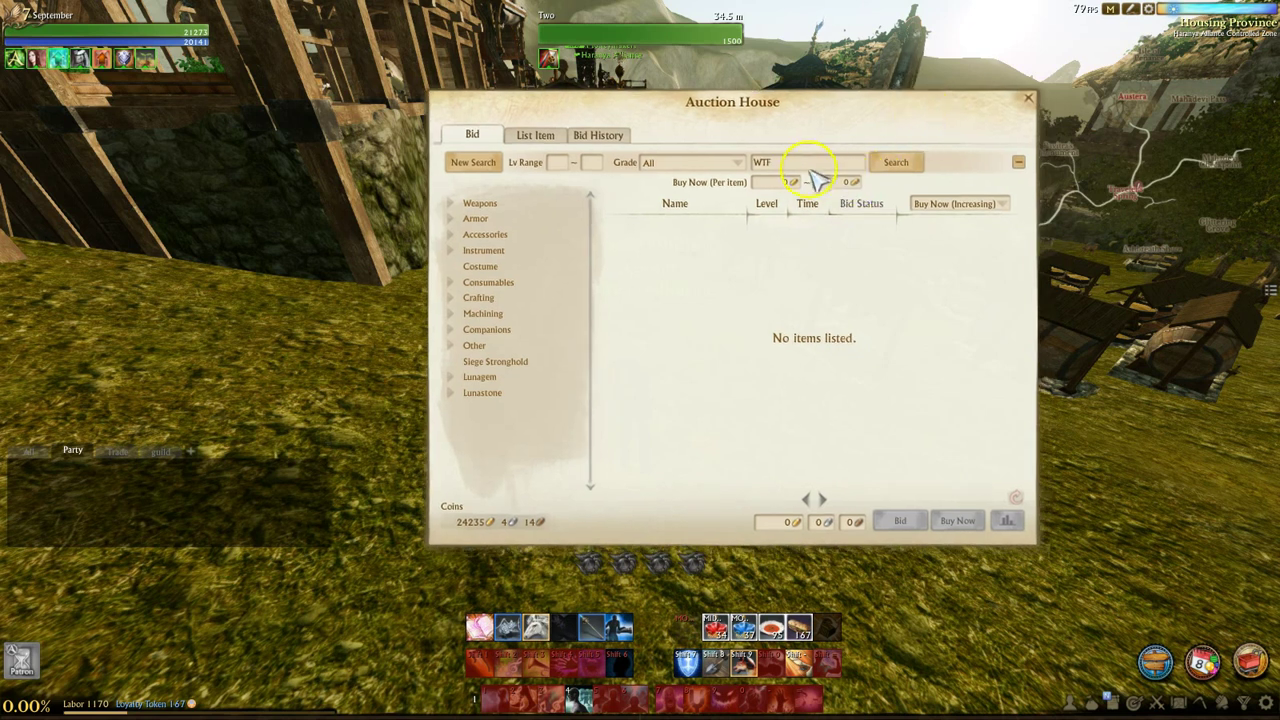
type("XL")
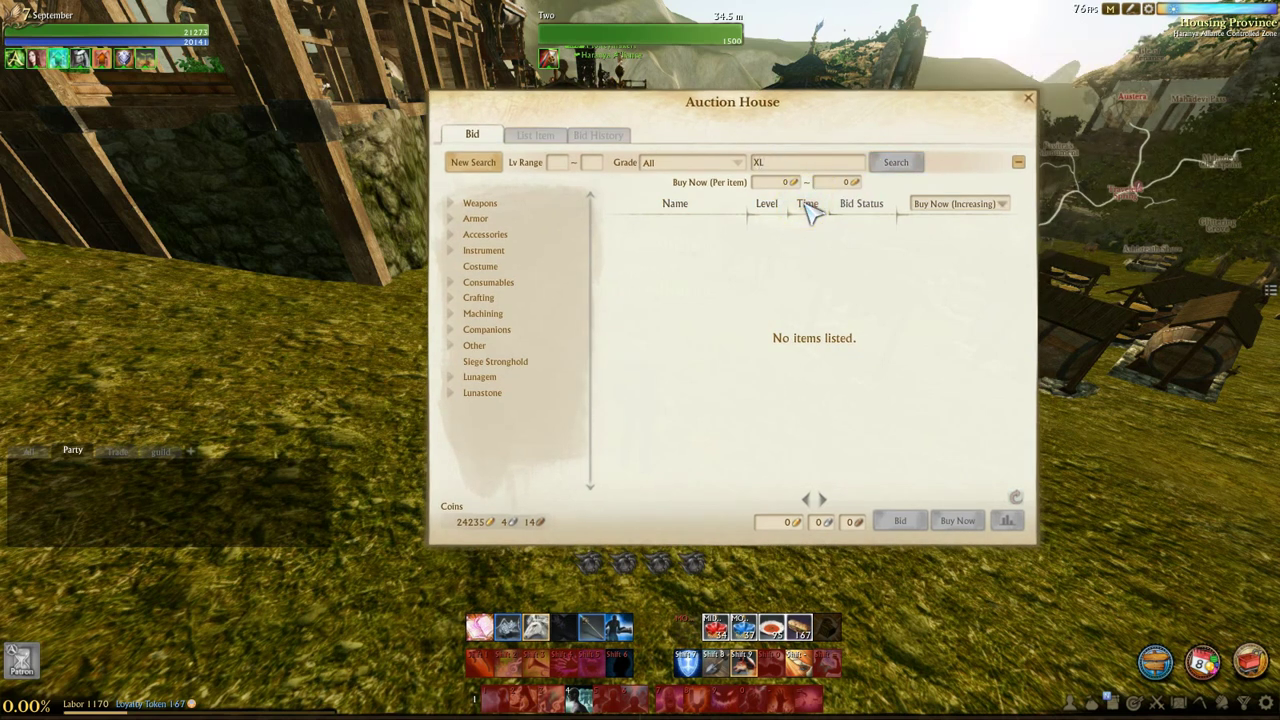
key("Return")
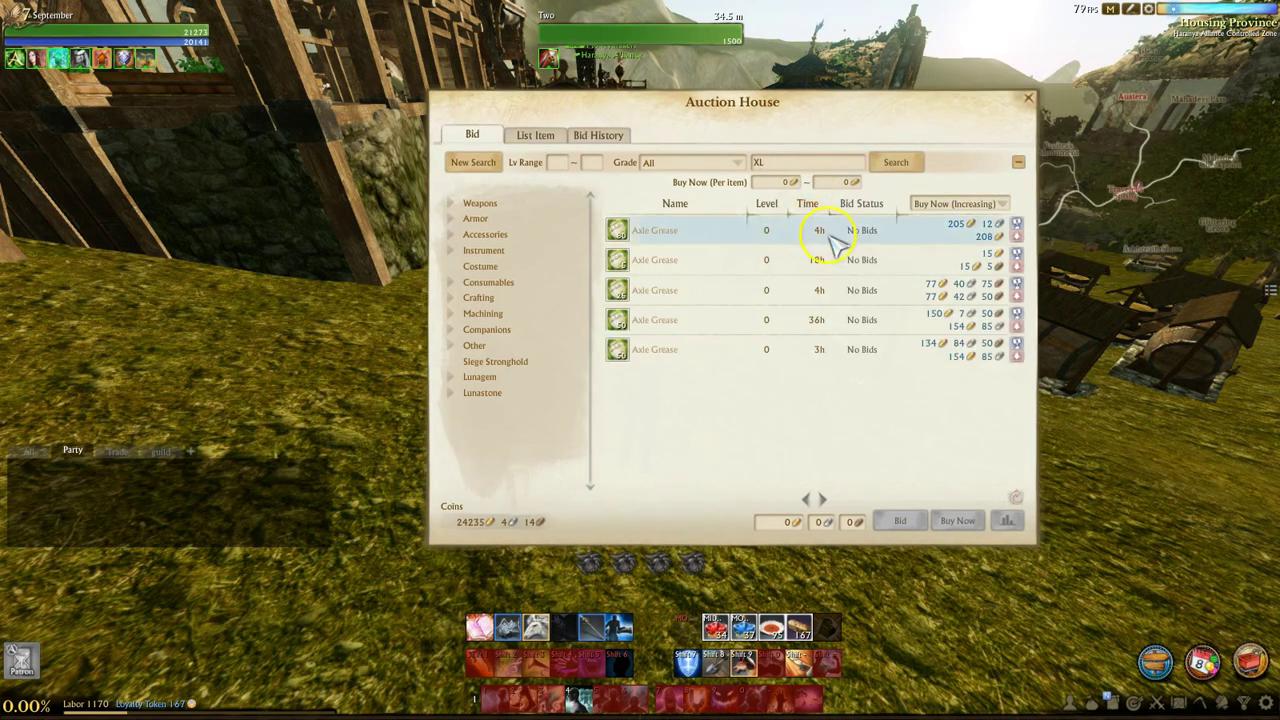
left_click_drag(827, 104, 851, 94)
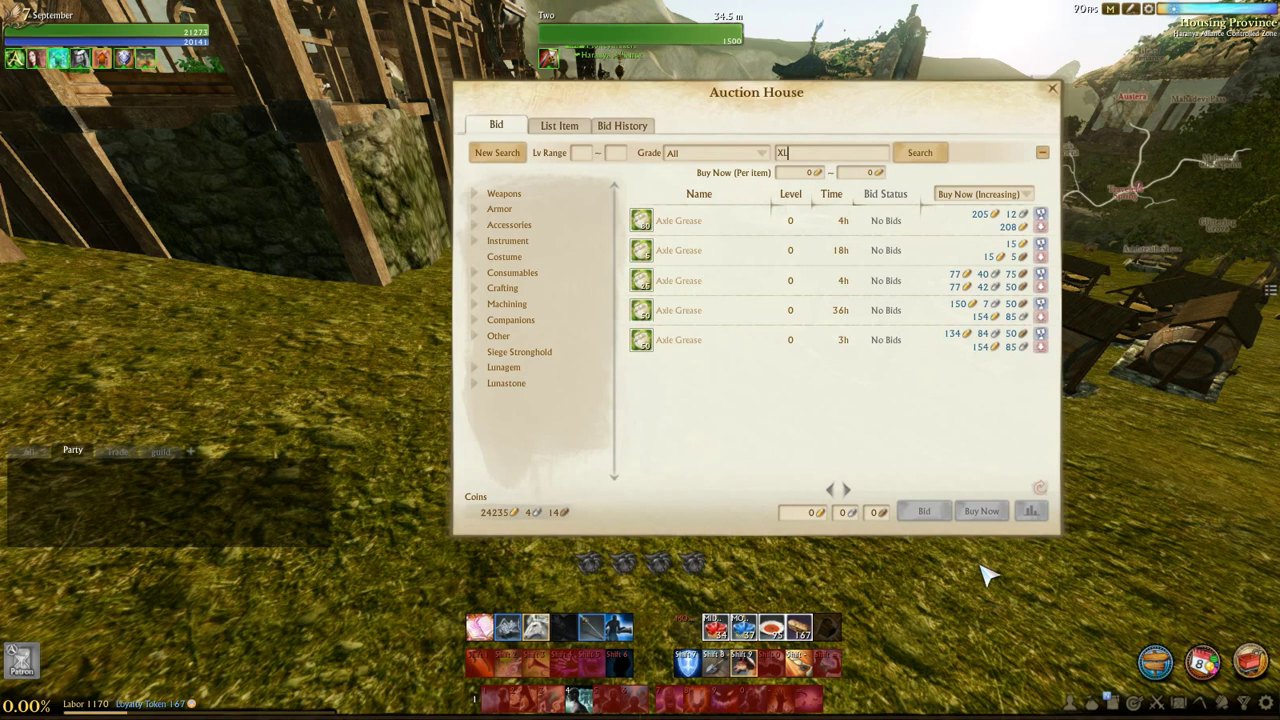
Step: Search the Auction House for Trion, and close the Auction House
key("BackSpace")
type("Trion")
key("Return")
left_click(1032, 64)
left_click_drag(1020, 100, 700, 363)
key("w")
key("a")
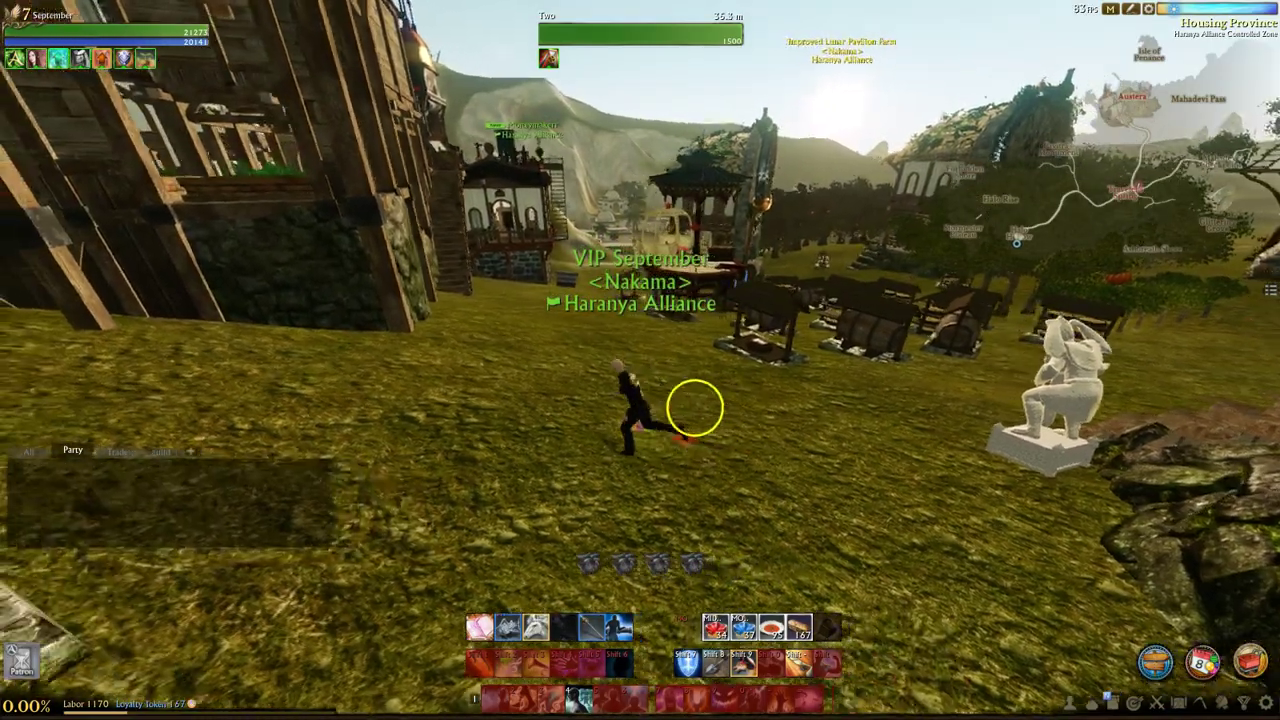
left_click_drag(697, 412, 683, 413)
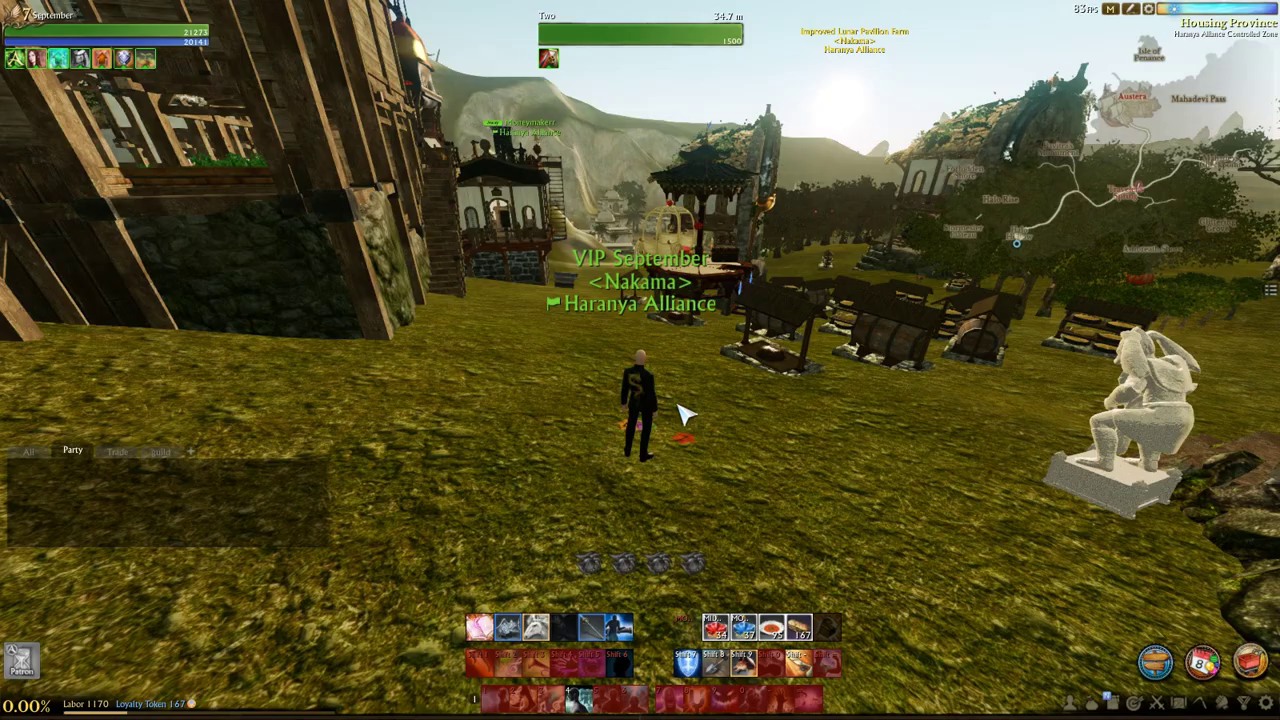
Step: Return to the SeedBeds spreadsheet, select Aloe as the seed type in B1, and enter a yield of 1300 in B4
key("alt+Tab")
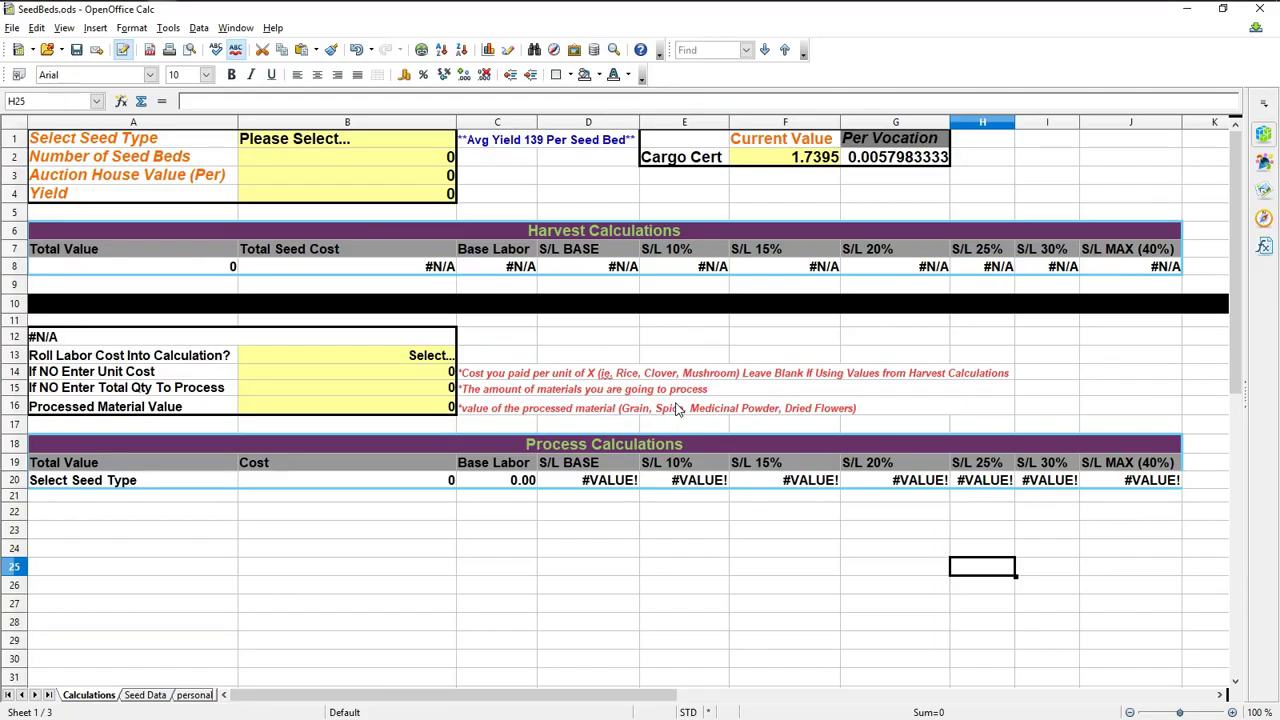
left_click(396, 141)
left_click(461, 140)
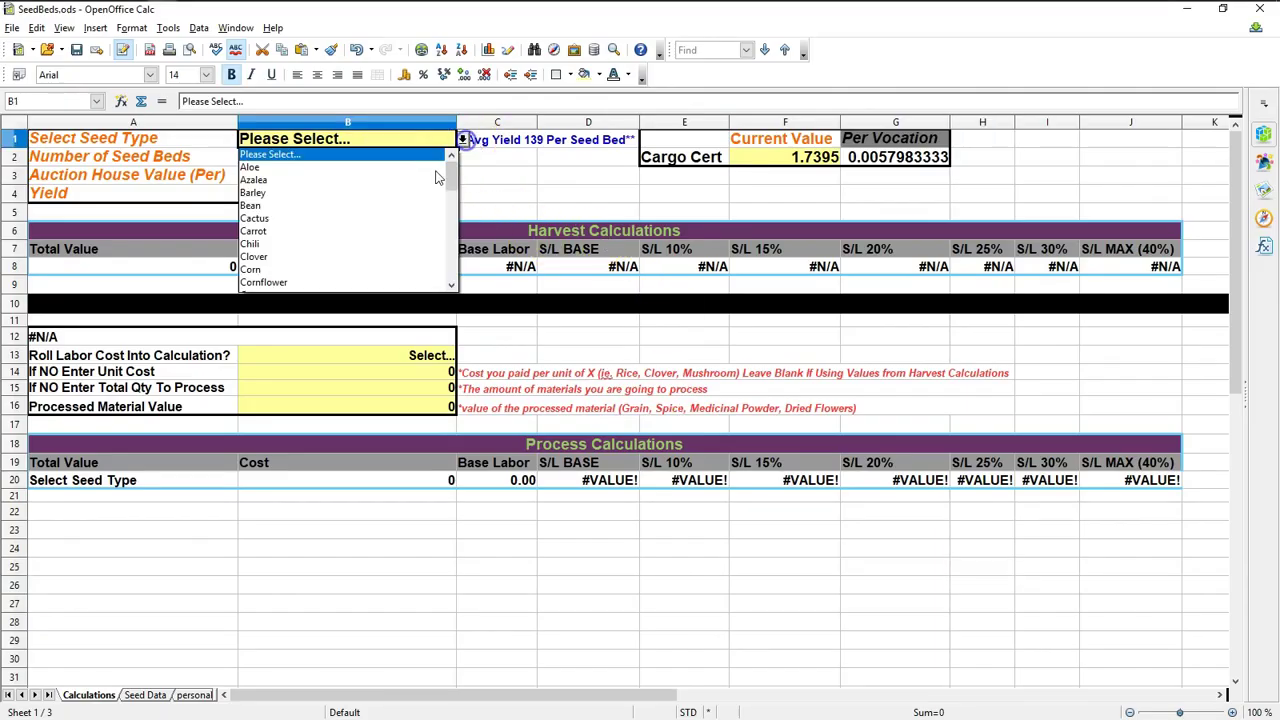
left_click(357, 168)
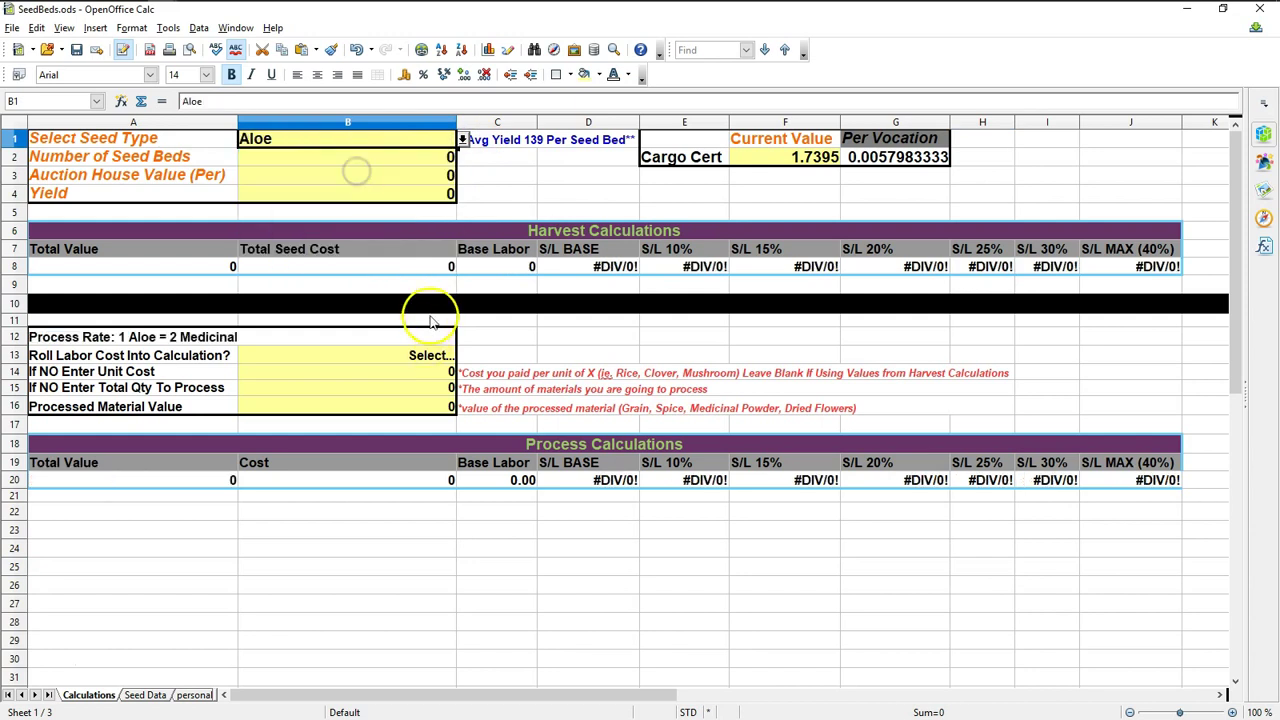
left_click(396, 196)
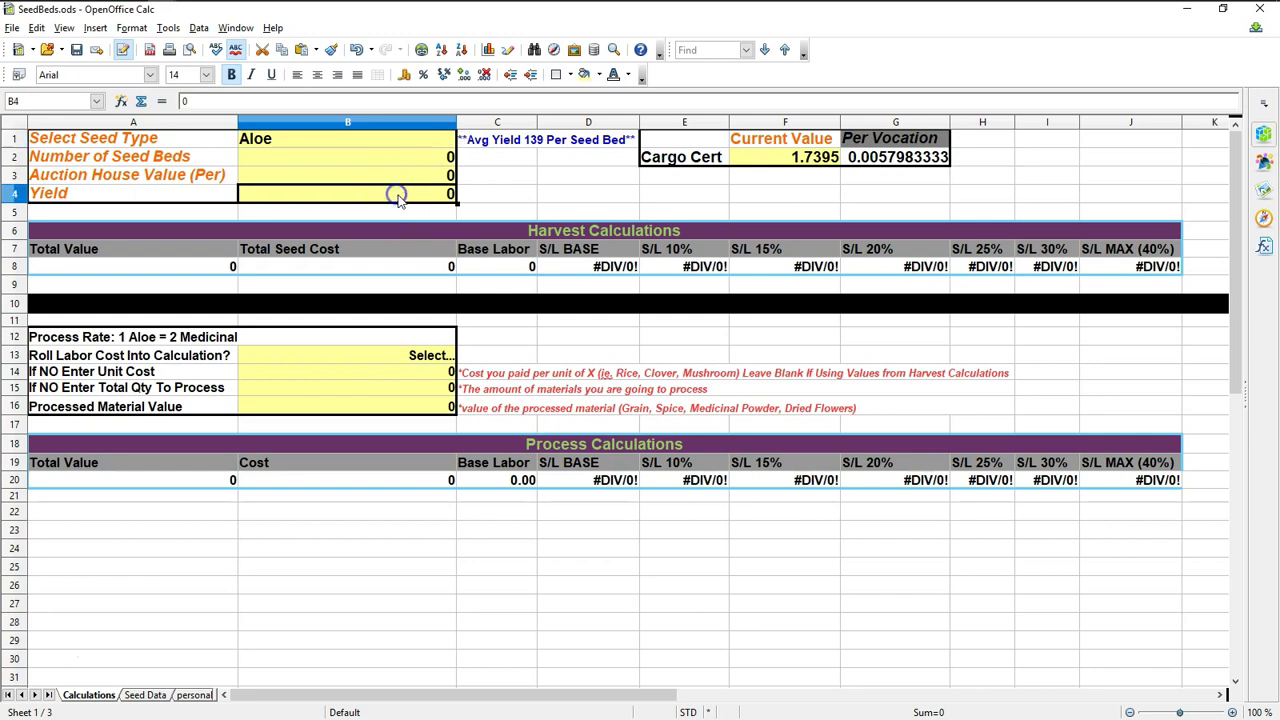
type("1300")
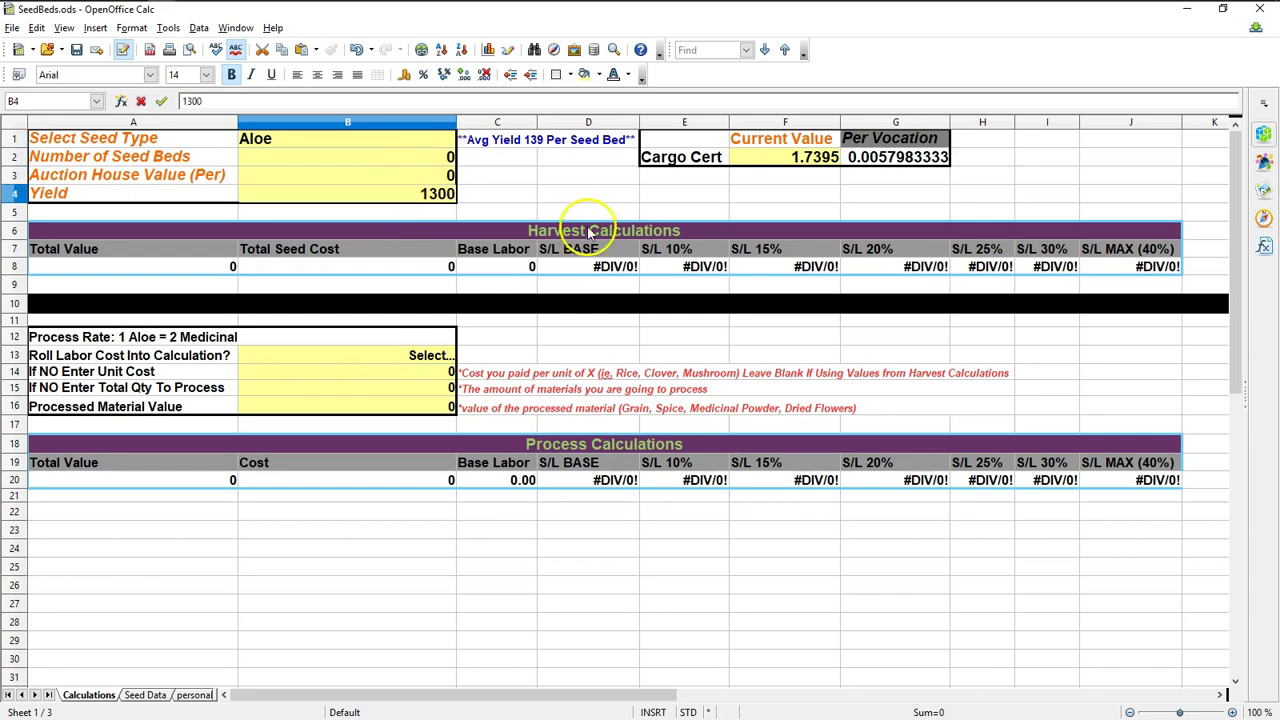
left_click(563, 193)
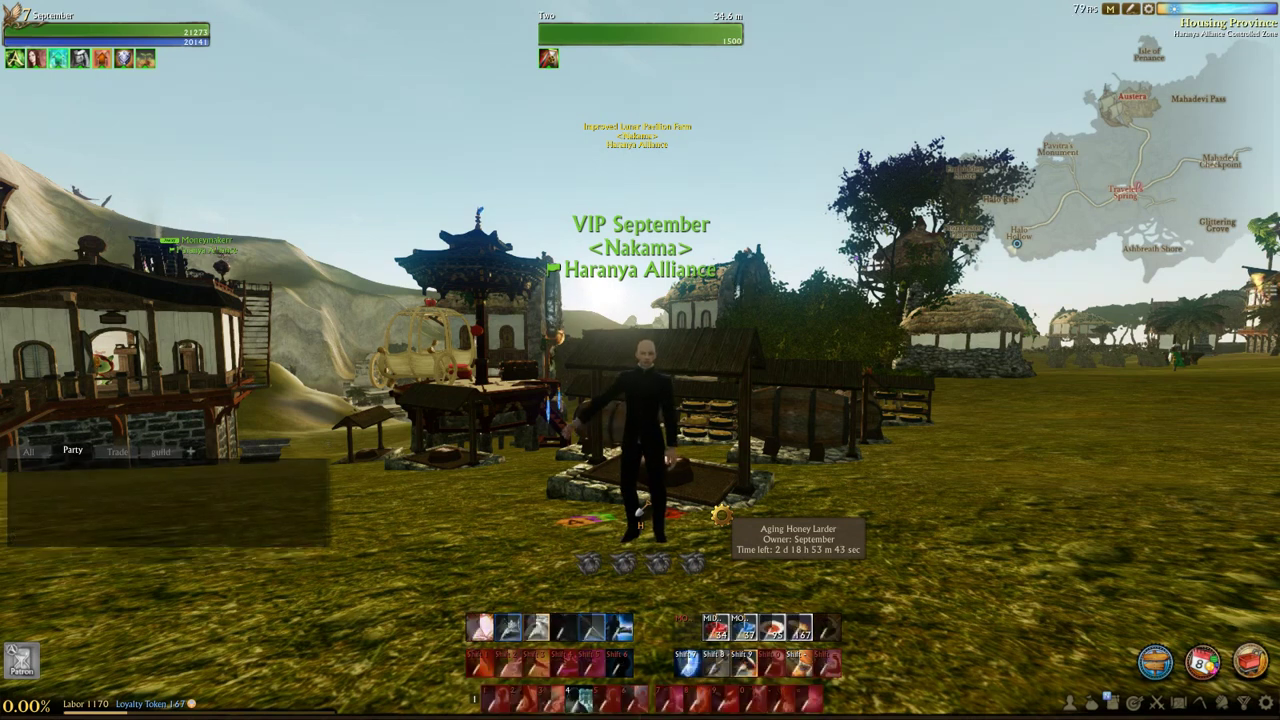
Step: Hide the game's interface
key("alt+z")
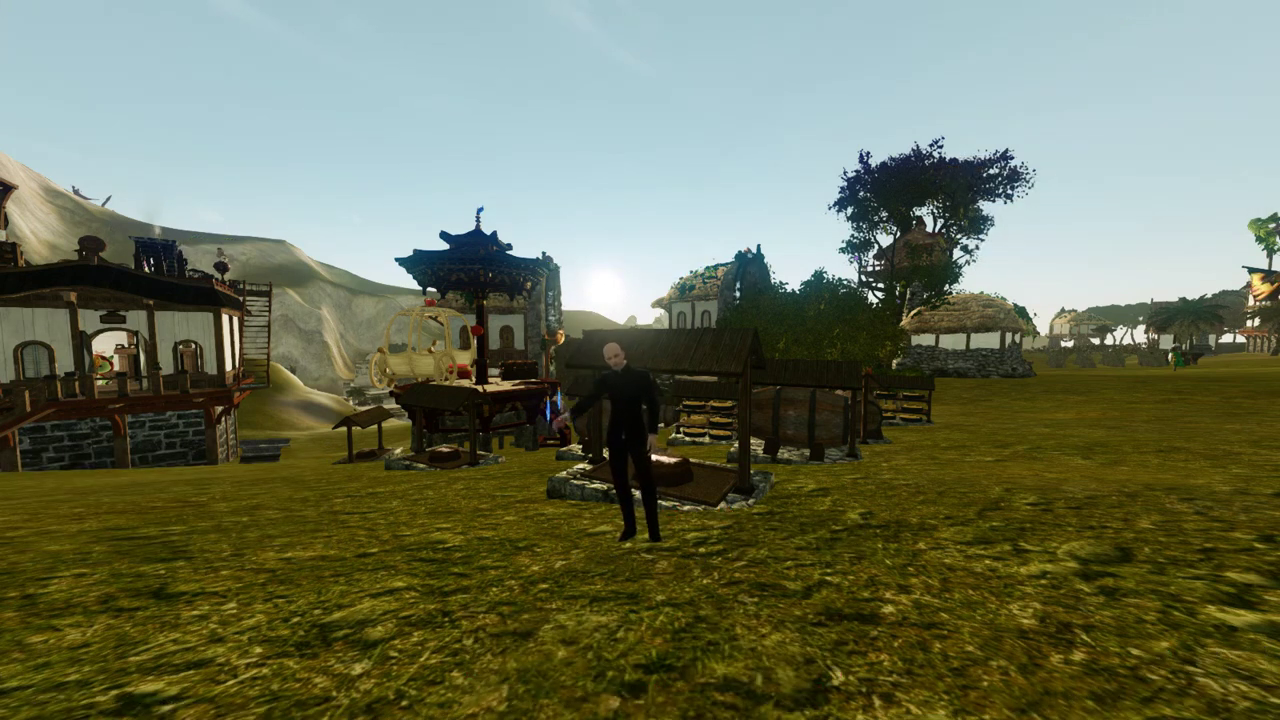